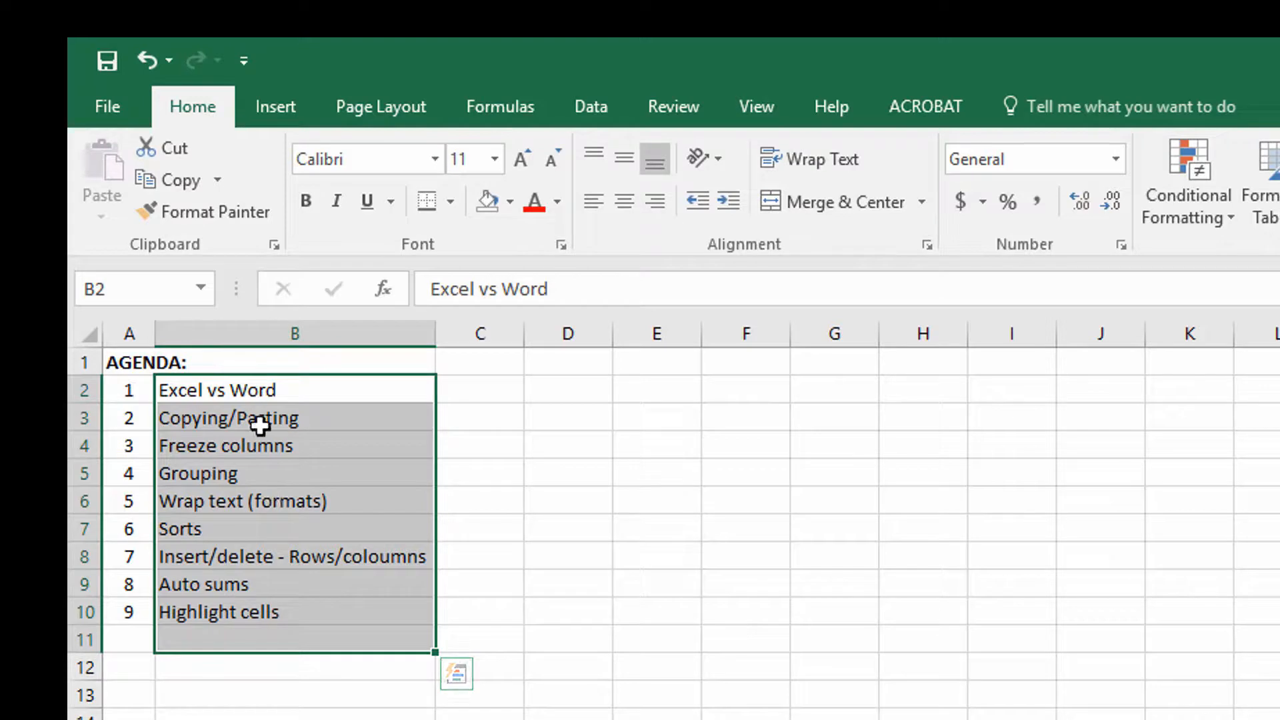
click(253, 474)
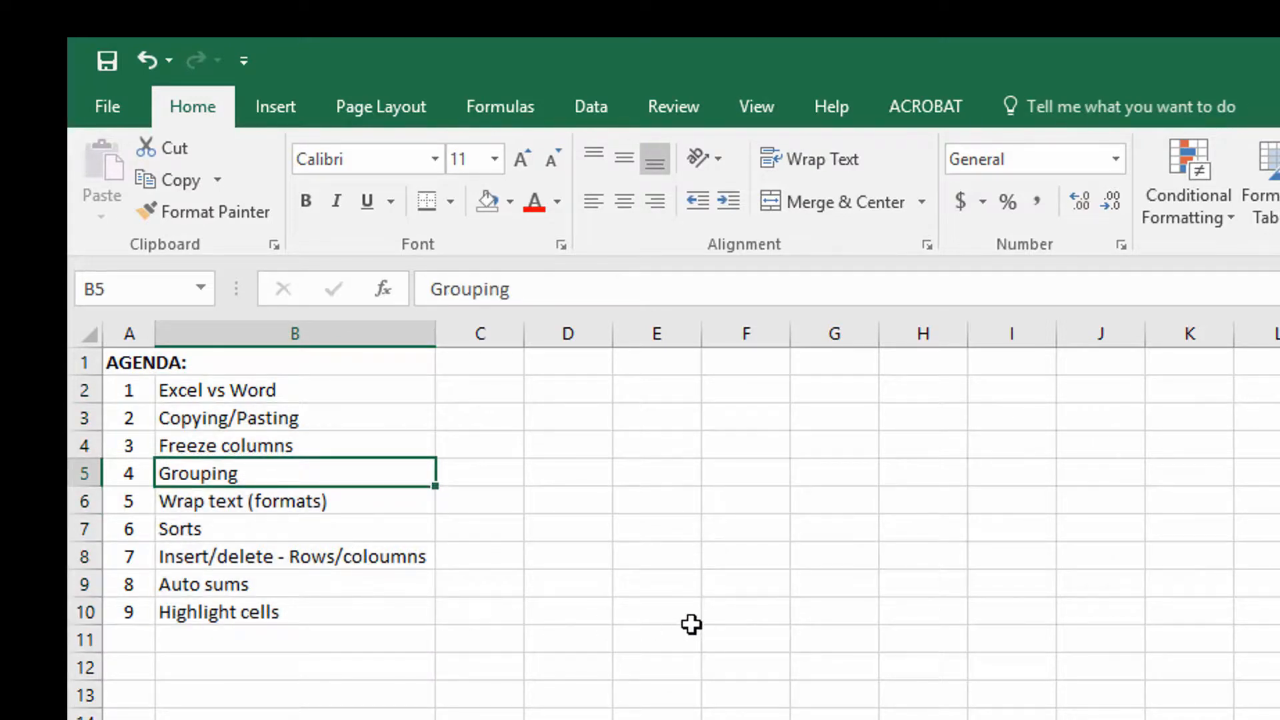
click(296, 396)
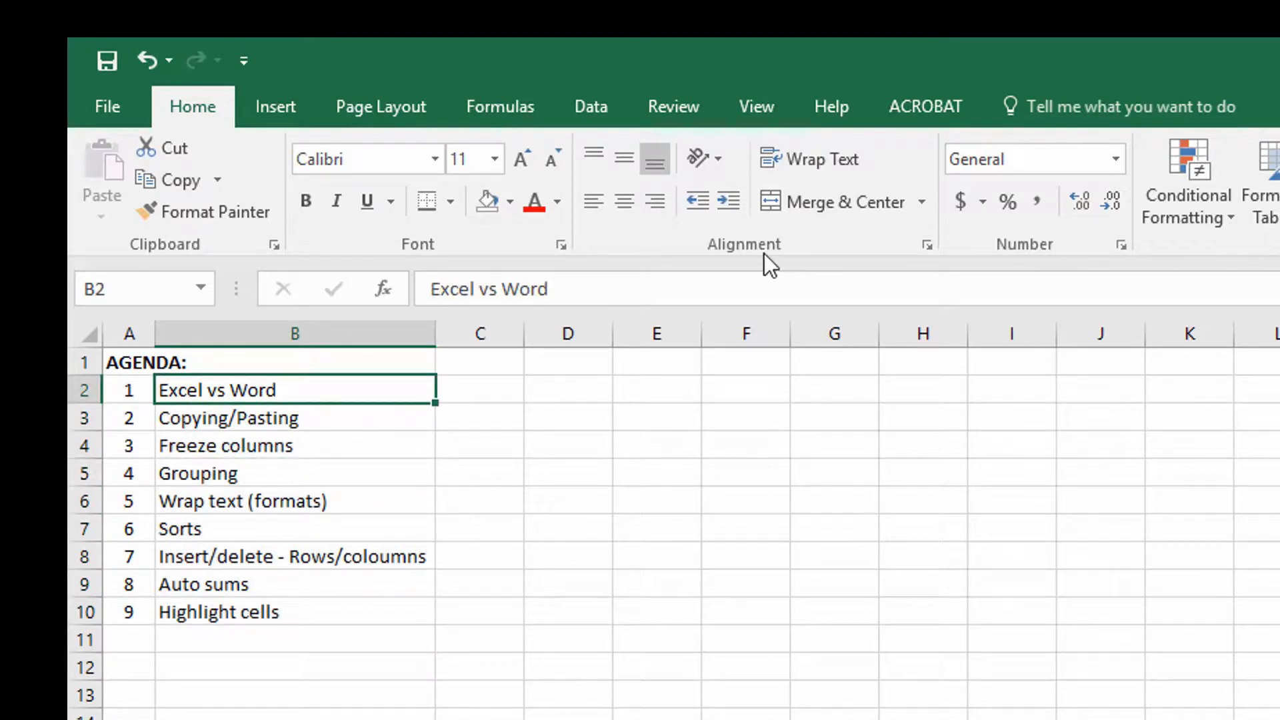
click(757, 700)
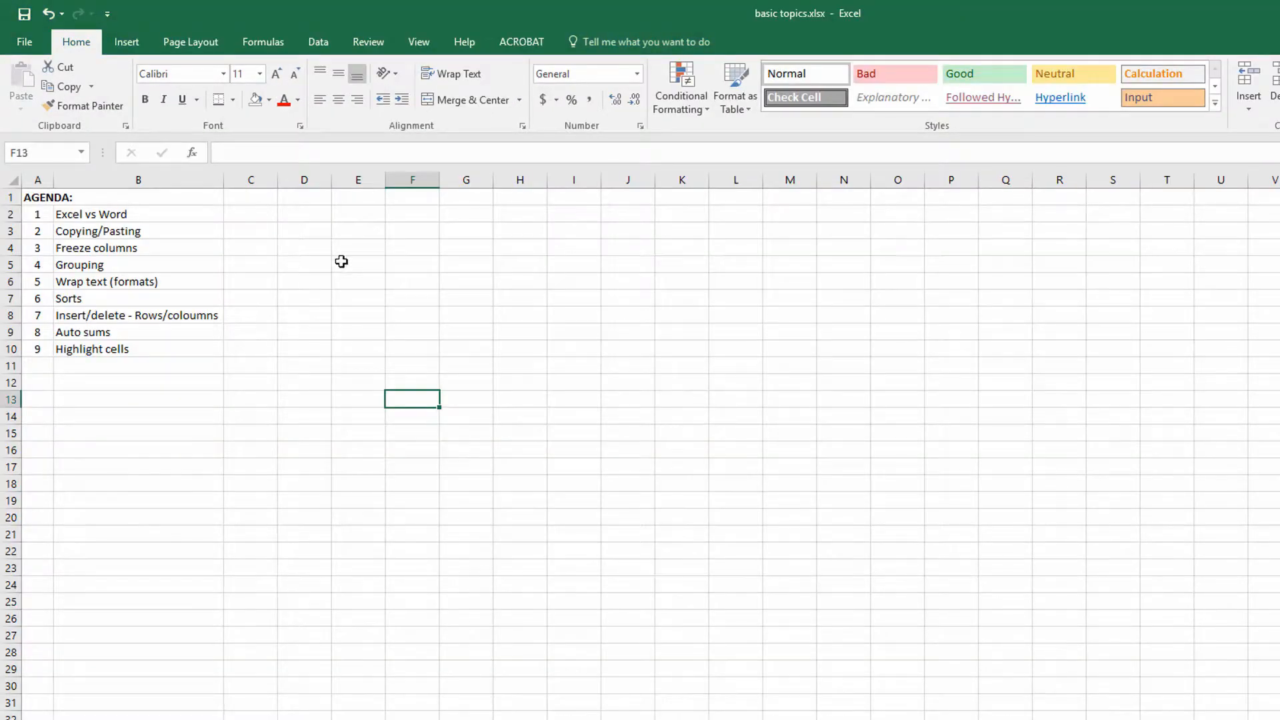
drag(326, 264, 1136, 692)
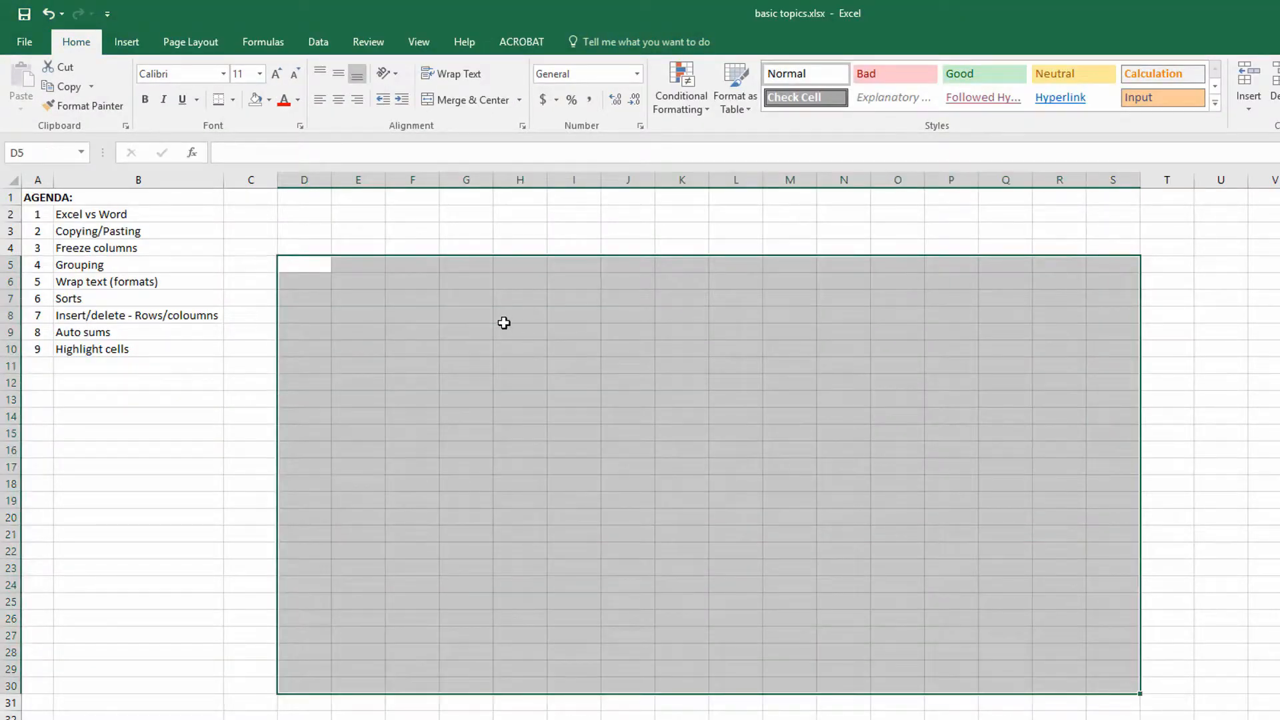
drag(416, 269, 882, 542)
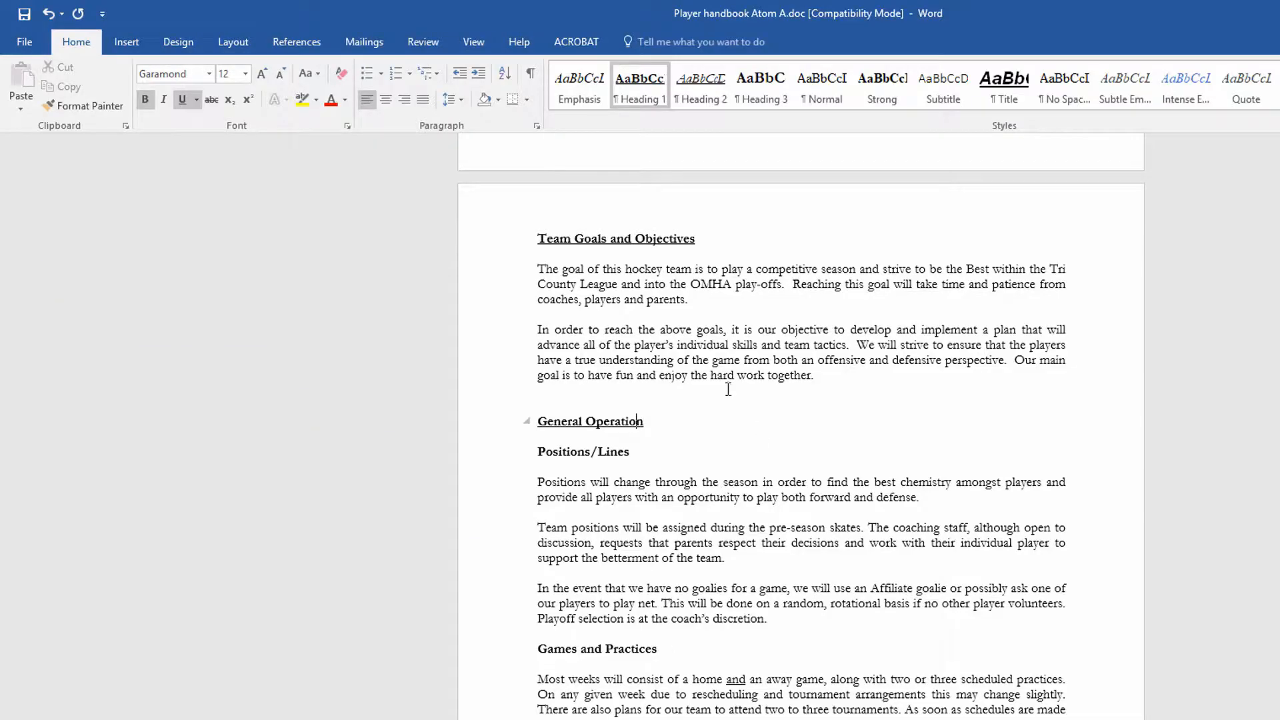
Step: Review the Team Goals and Objectives paragraphs and the table of contents in the Word player handbook
drag(518, 273, 800, 385)
scroll(833, 378, up, 3)
scroll(833, 377, up, 10)
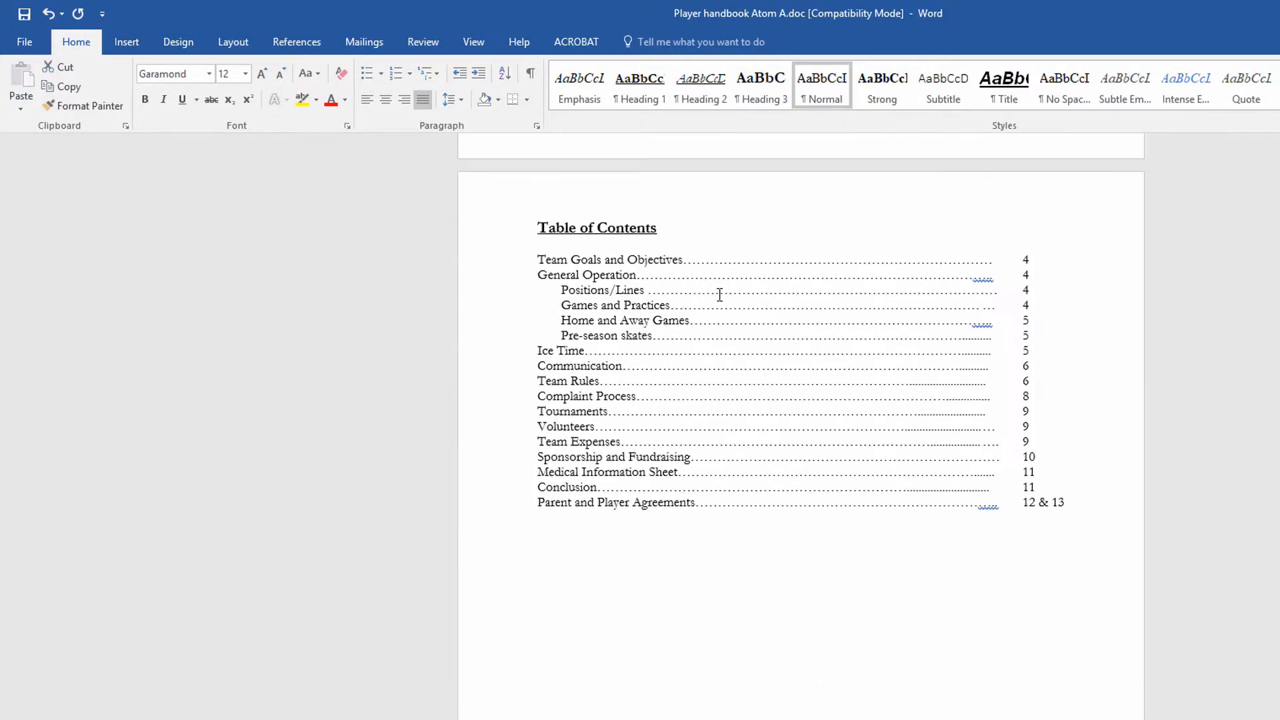
scroll(820, 420, down, 3)
scroll(830, 475, down, 8)
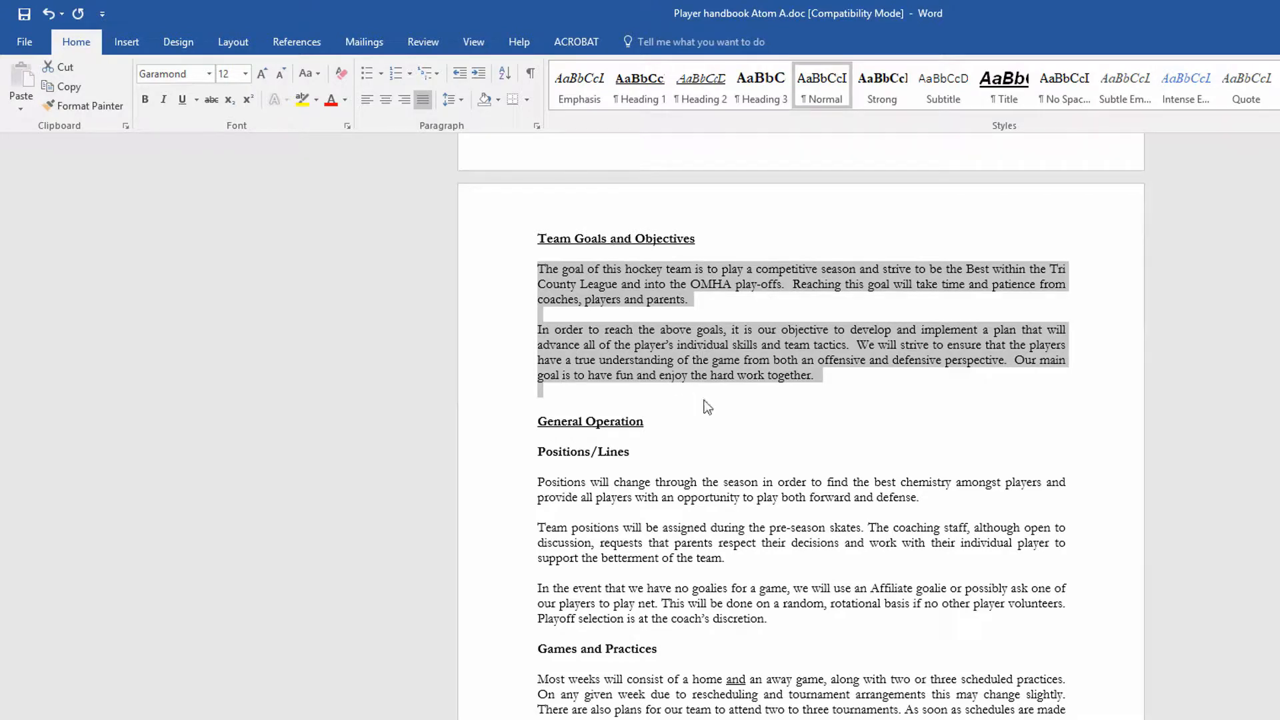
click(673, 403)
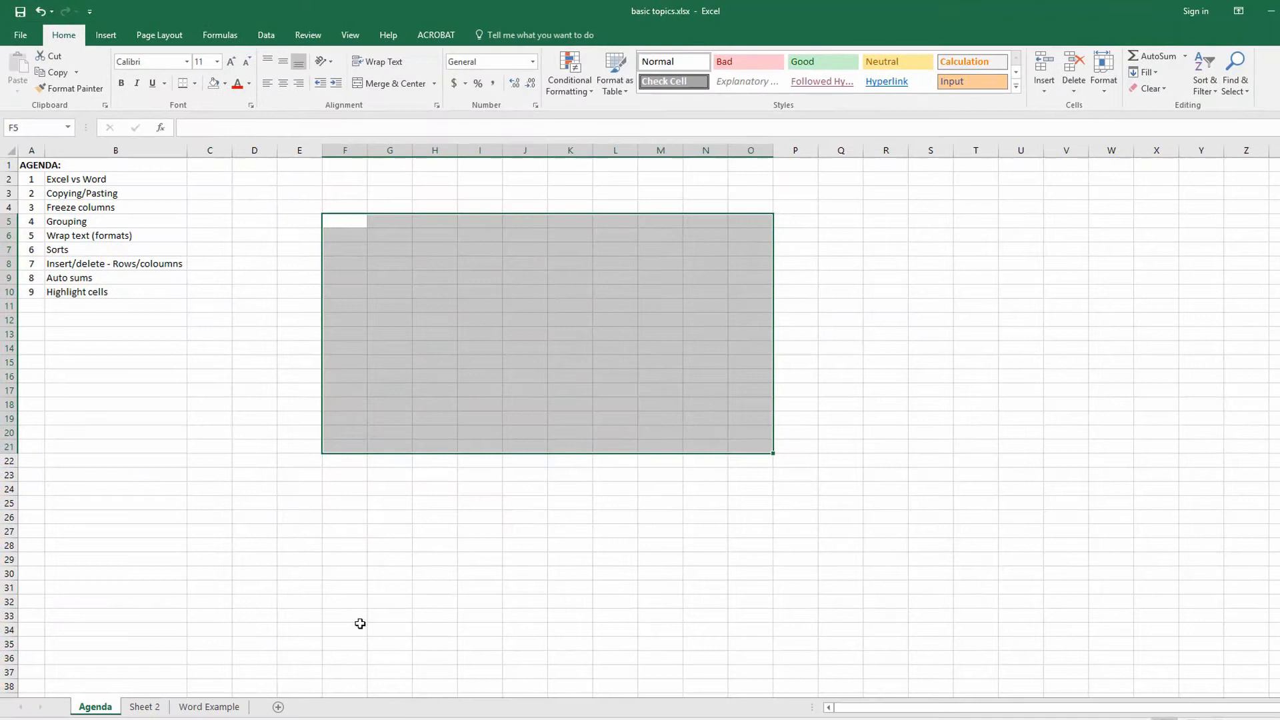
Step: Copy the weekly figures table in E3:J9 of the Word Example sheet in the Excel workbook
click(306, 576)
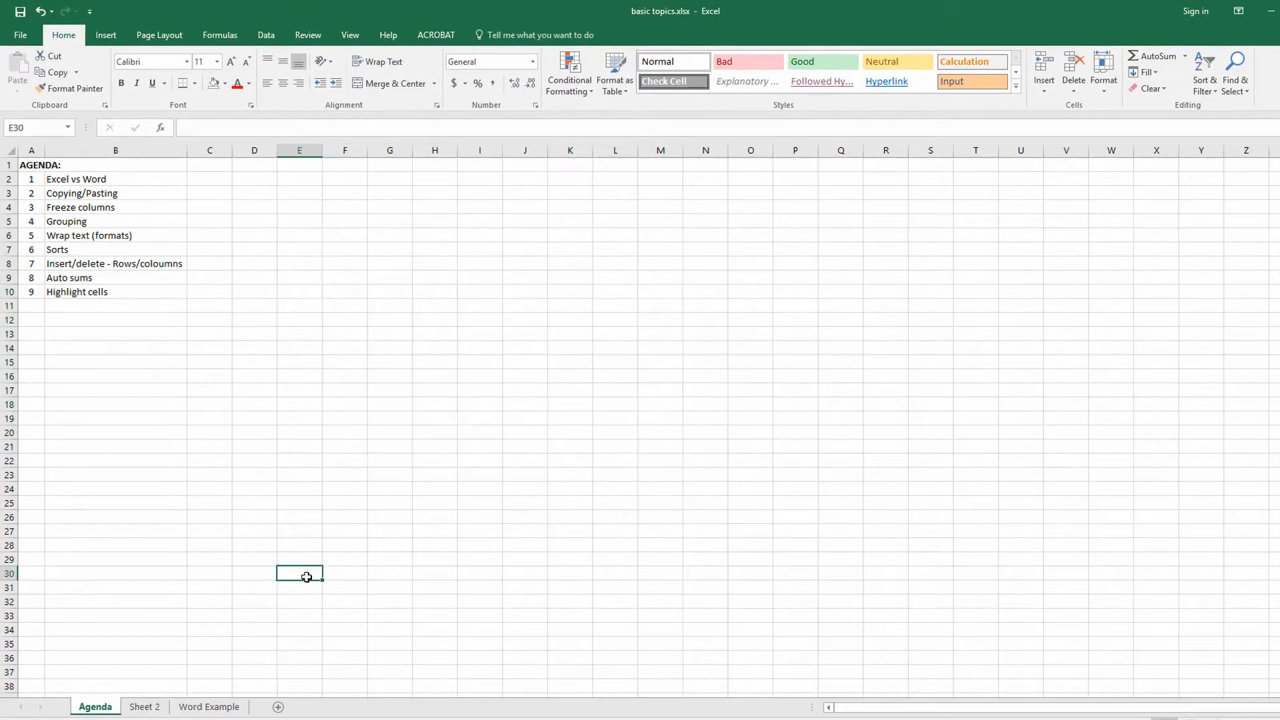
click(225, 706)
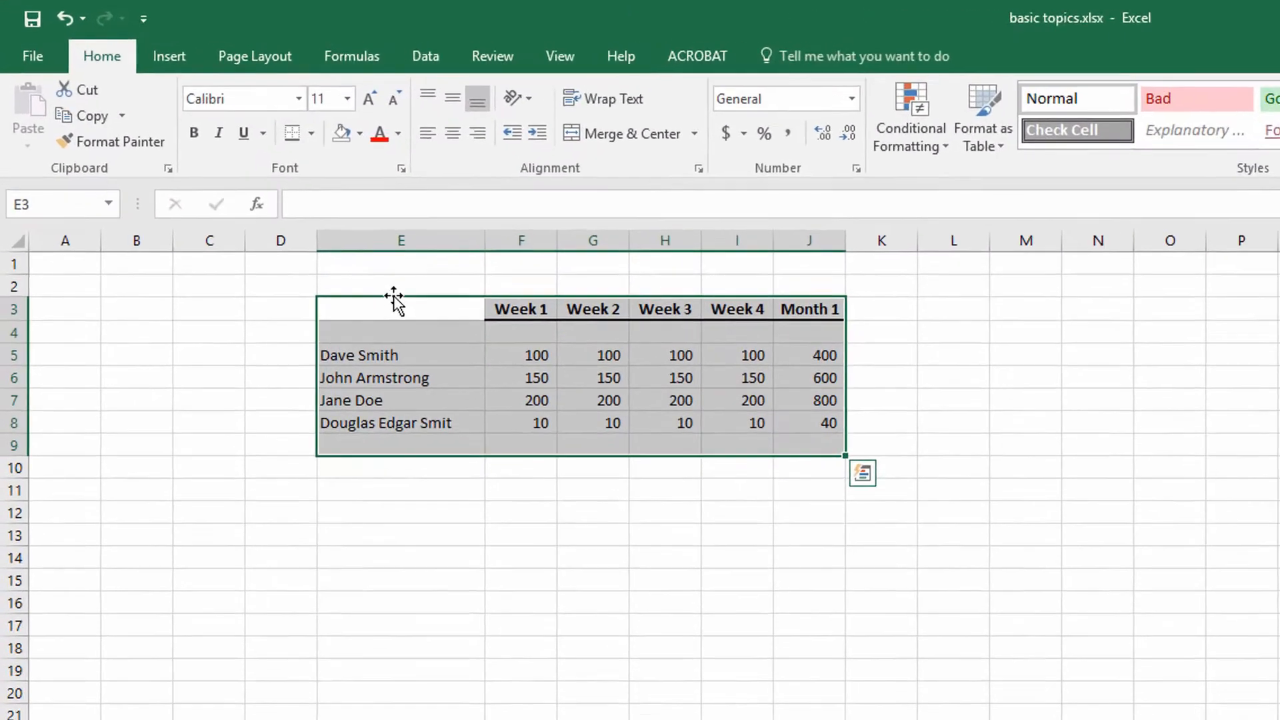
drag(392, 305, 828, 440)
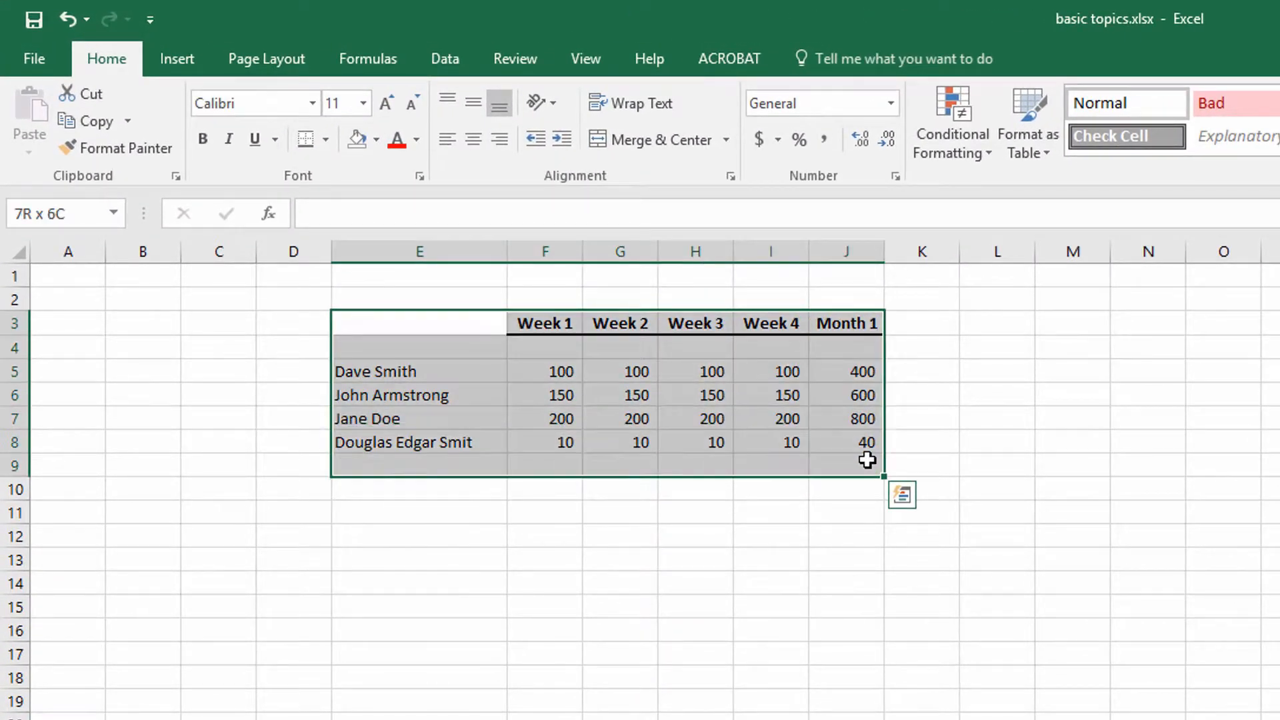
key(ctrl+c)
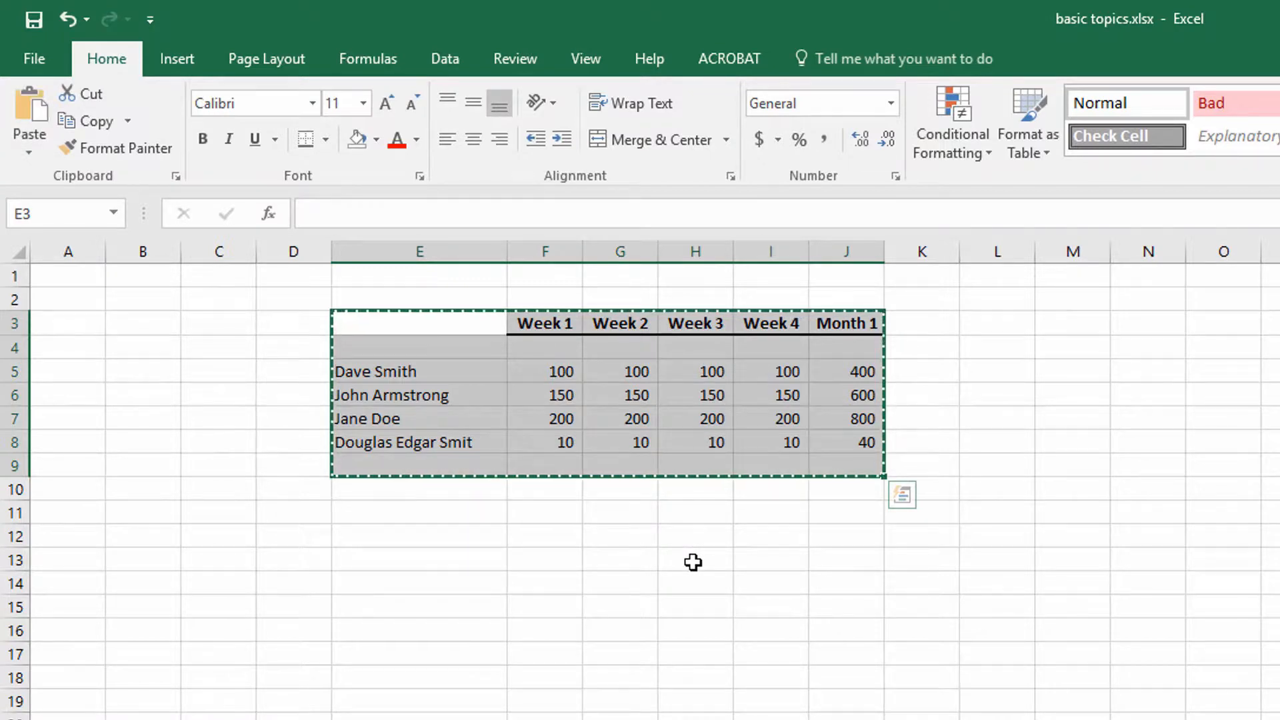
Step: Switch to the Word handbook and paste the table below the Team Goals text as a Microsoft Excel Worksheet Object, with a blank line above it
key(alt+Tab)
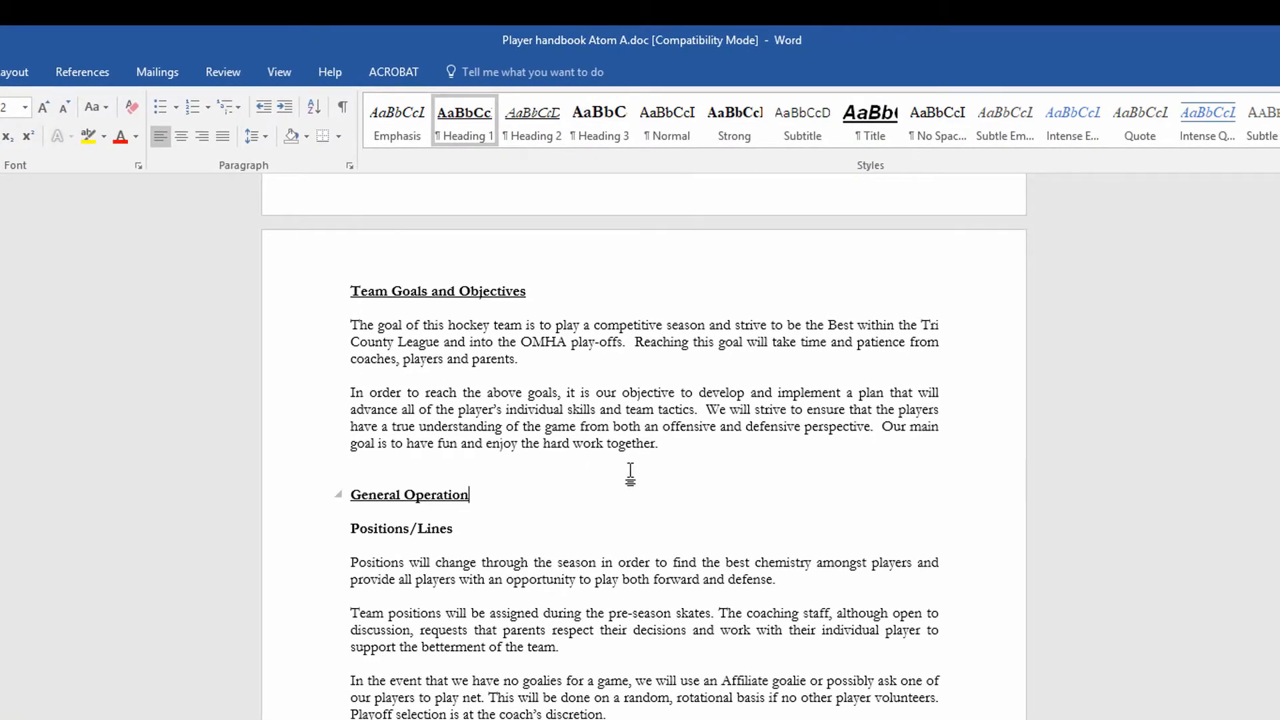
click(691, 452)
key(Return)
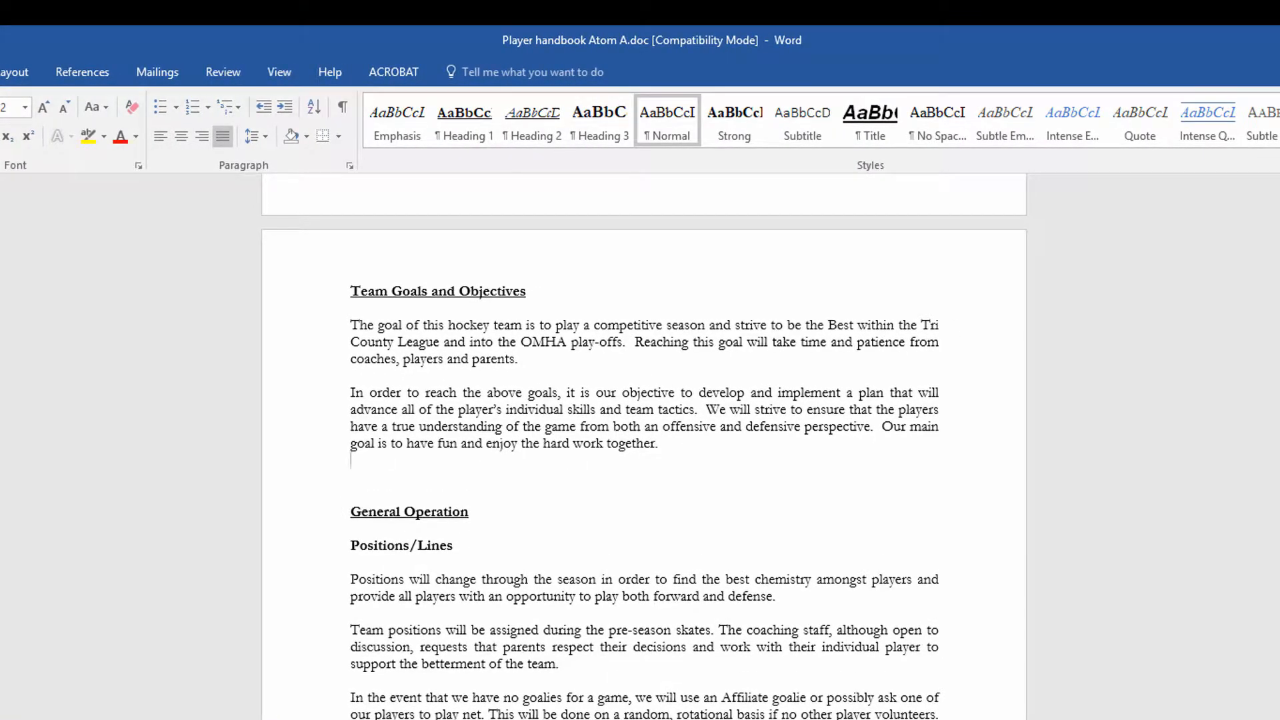
key(ctrl+alt+v)
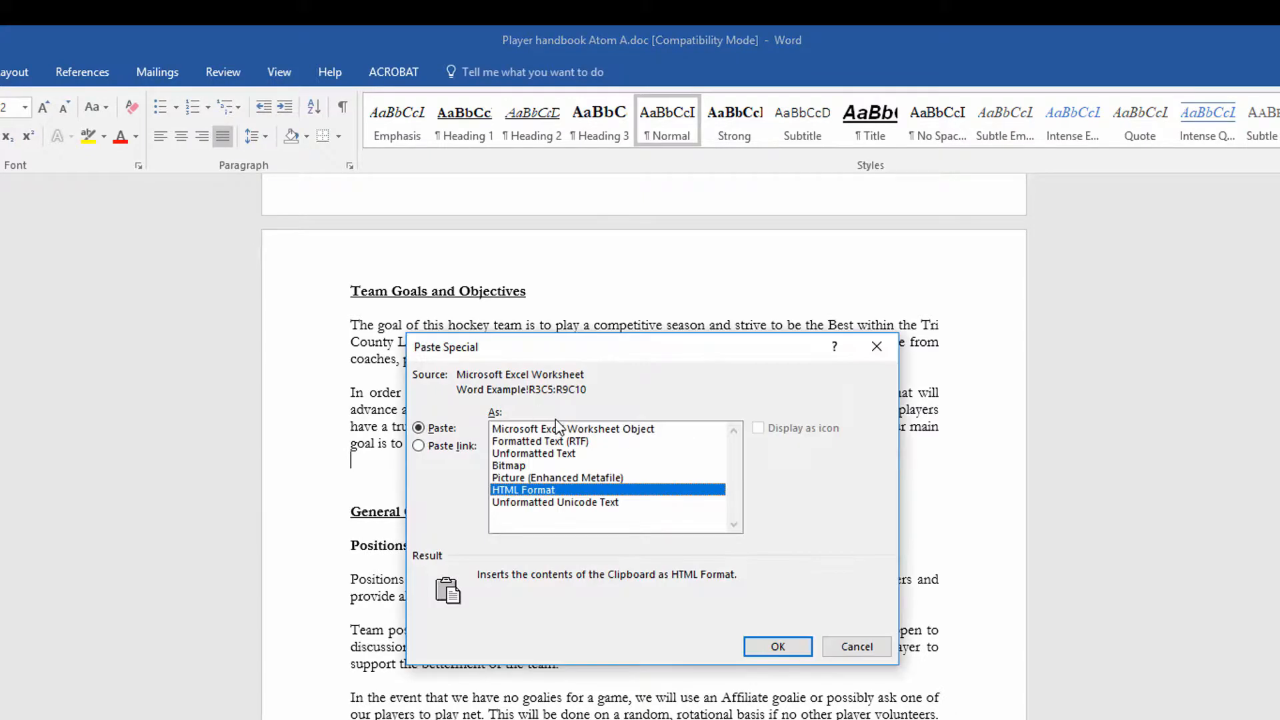
click(560, 429)
click(777, 648)
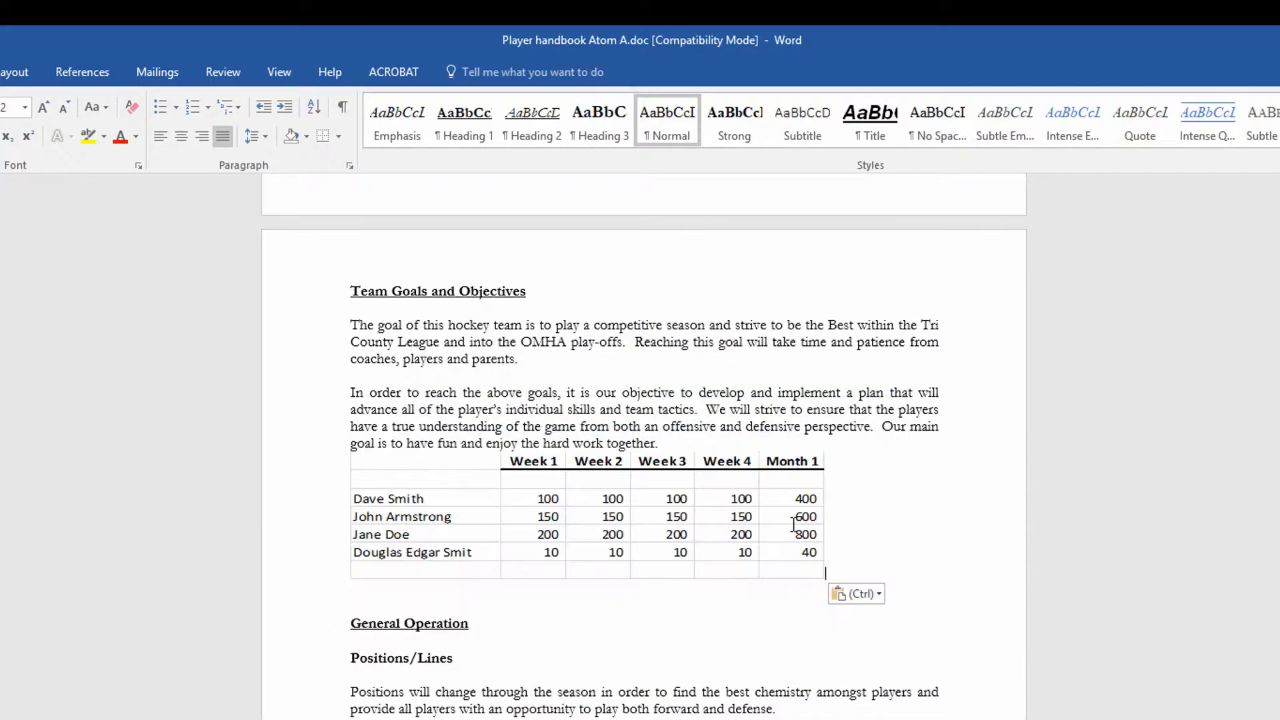
key(Return)
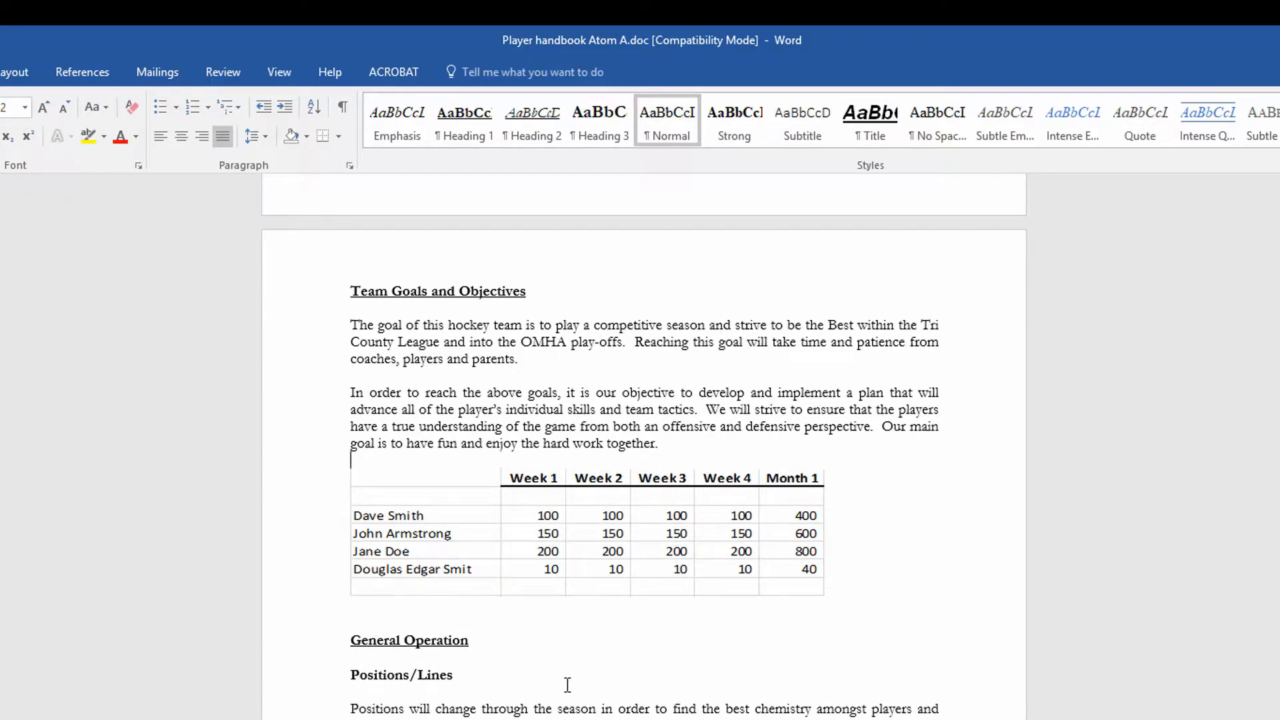
Step: Edit the embedded worksheet in place, setting the first listed person's Week 1 value in F5 to 200, and return to the document
click(592, 544)
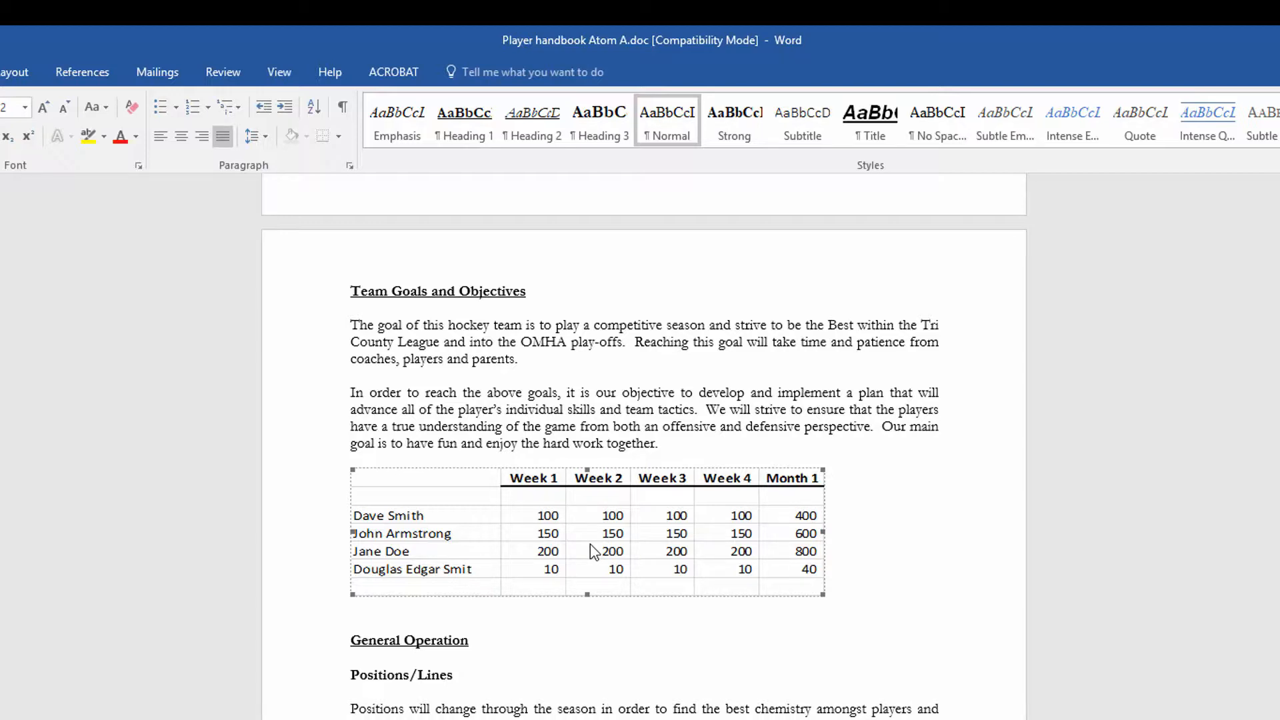
double_click(590, 551)
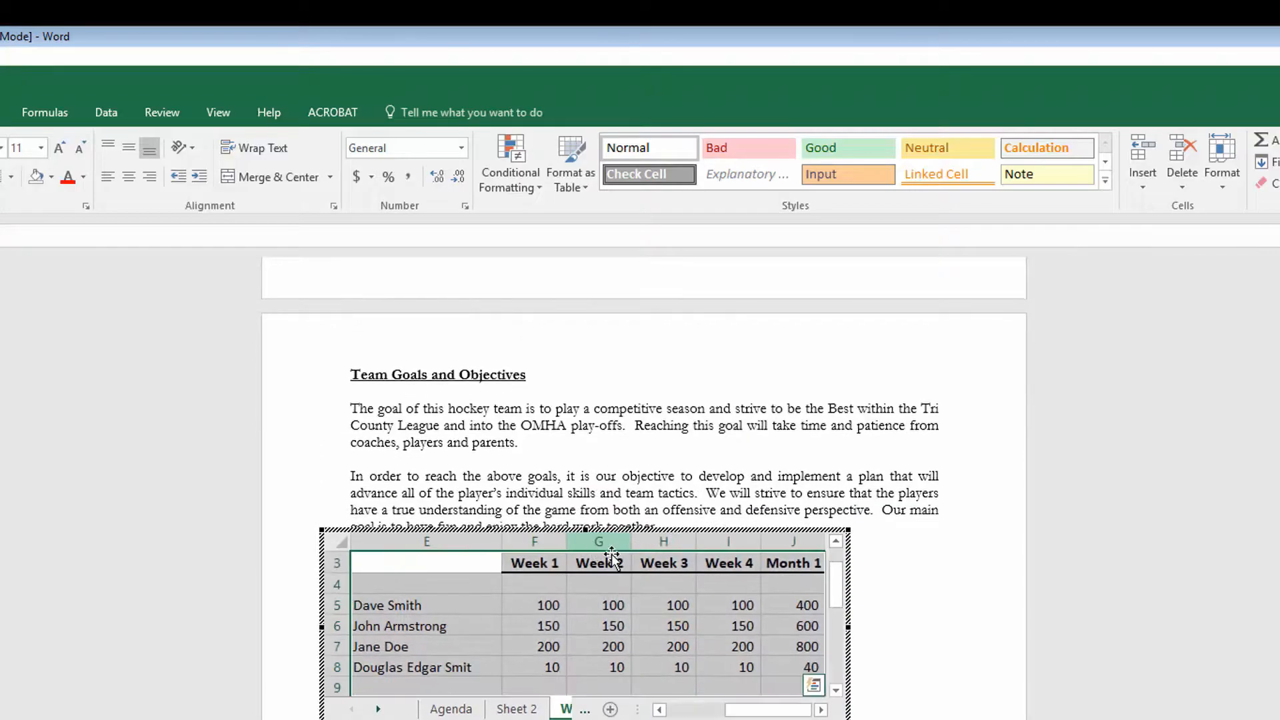
click(542, 608)
text(200)
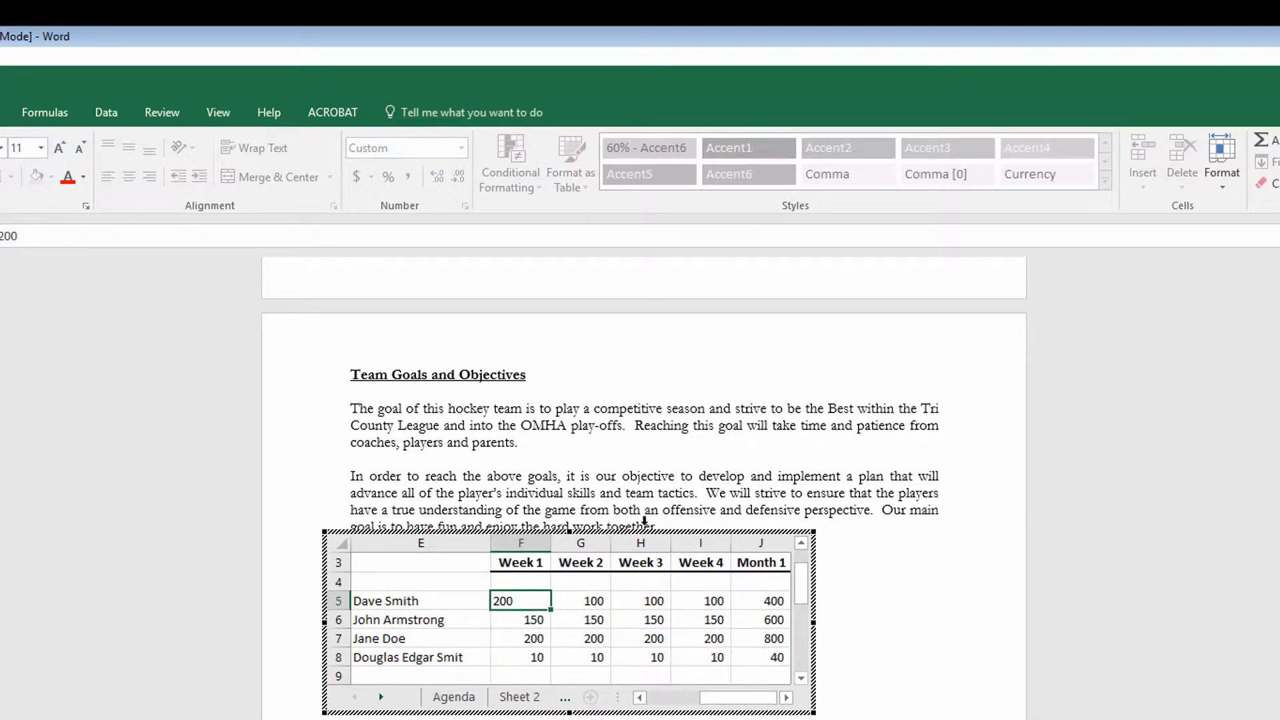
click(557, 485)
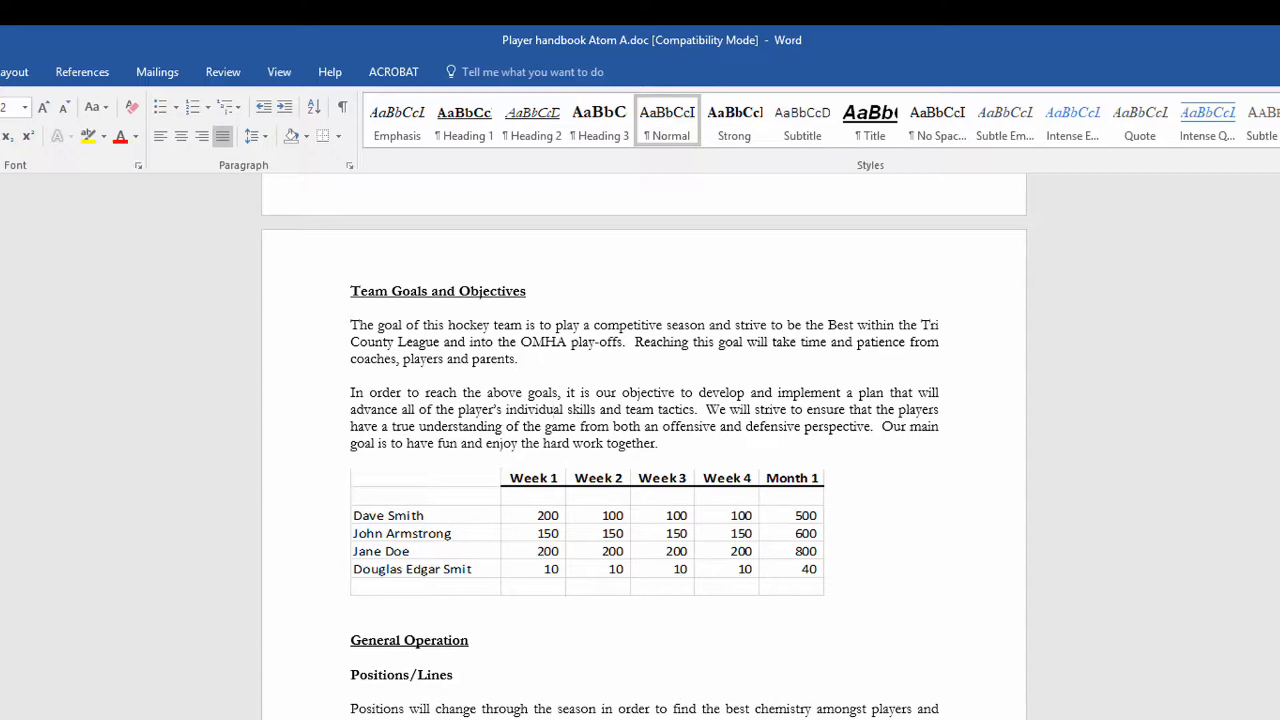
Step: Switch back to the Excel workbook and fill the "Excel vs Word" cell B2 on the Agenda sheet with light green
key(alt+Tab)
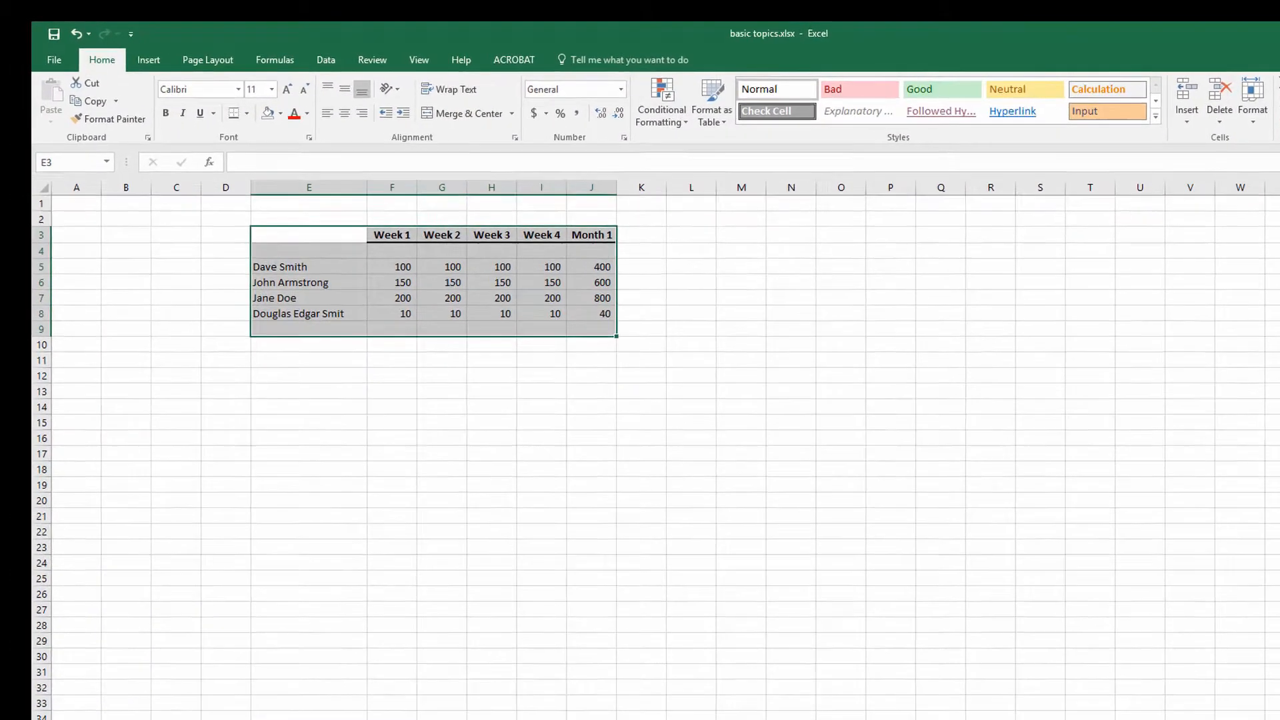
click(169, 717)
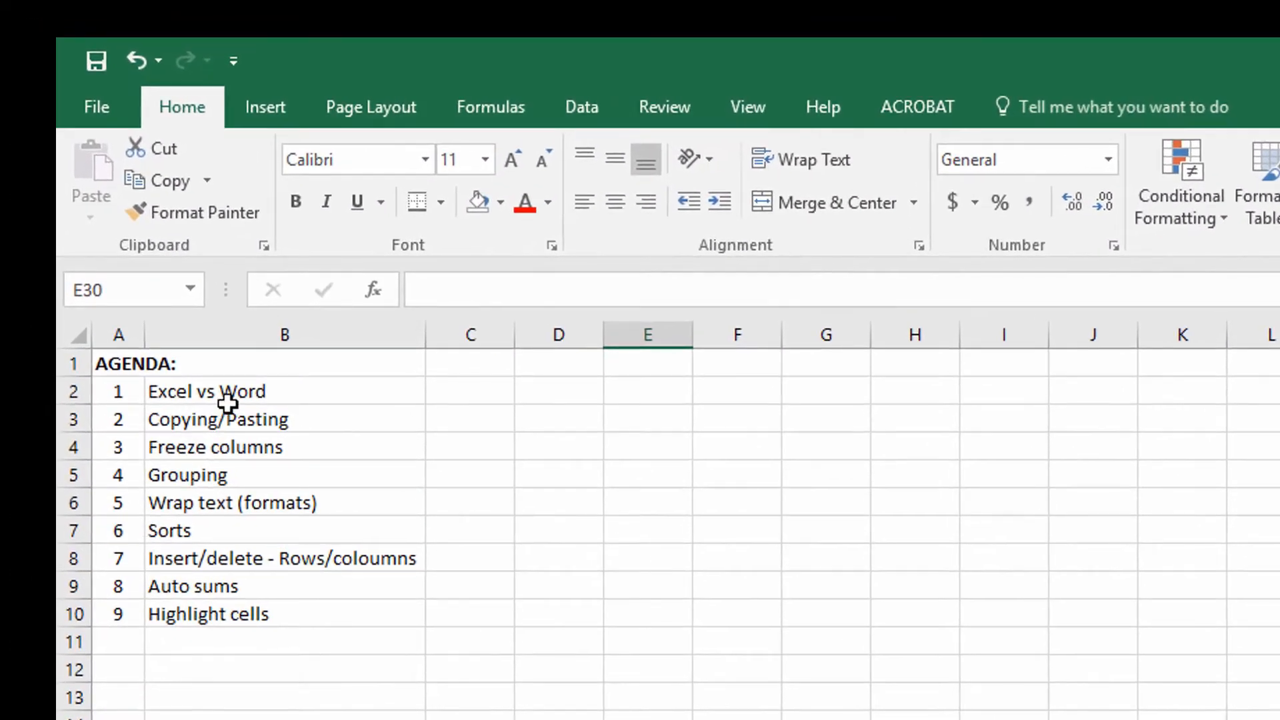
click(223, 338)
click(499, 204)
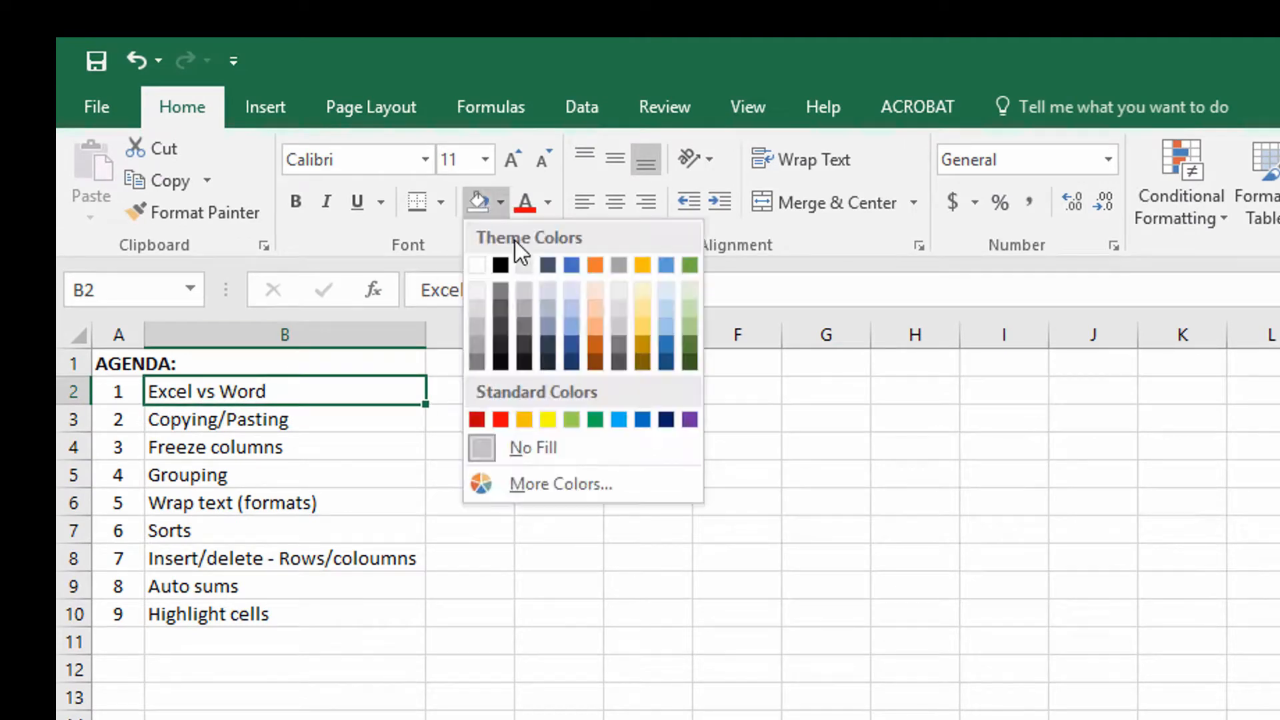
click(691, 293)
click(353, 427)
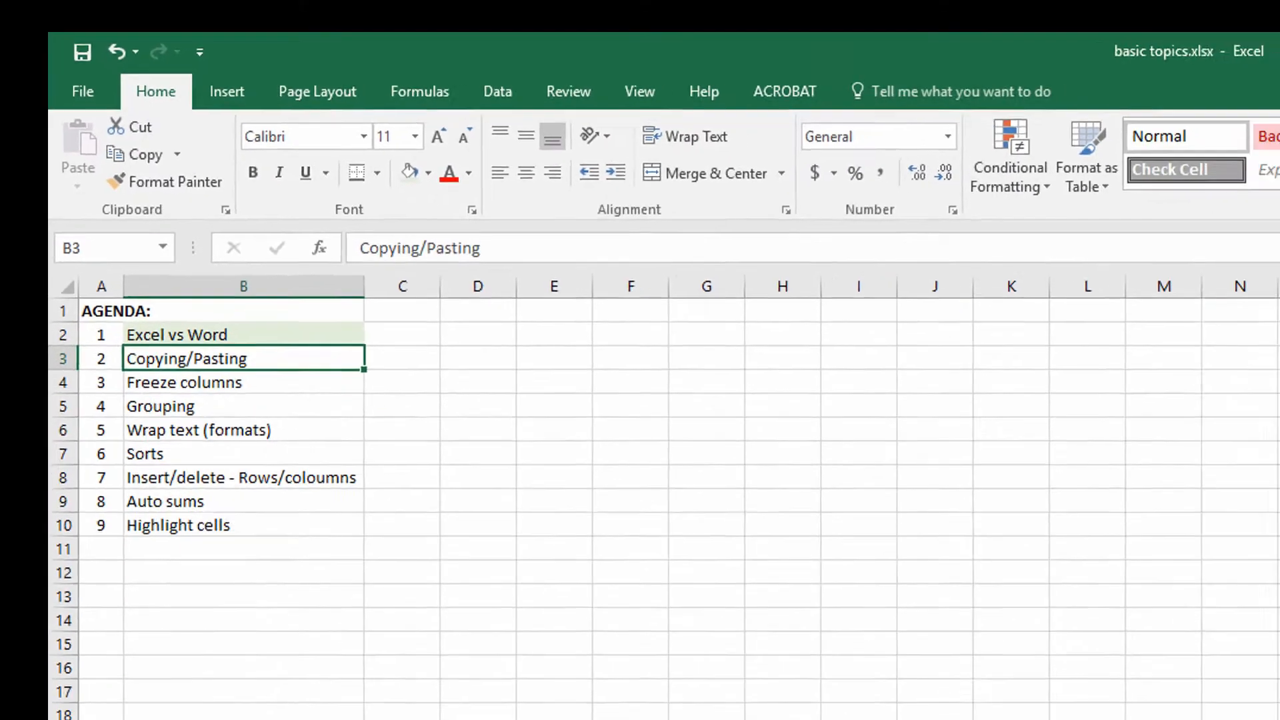
Step: Enter the headings "Week 1" in E5 and "Week 2" in F5 on Sheet 2
click(363, 717)
click(318, 278)
text(W)
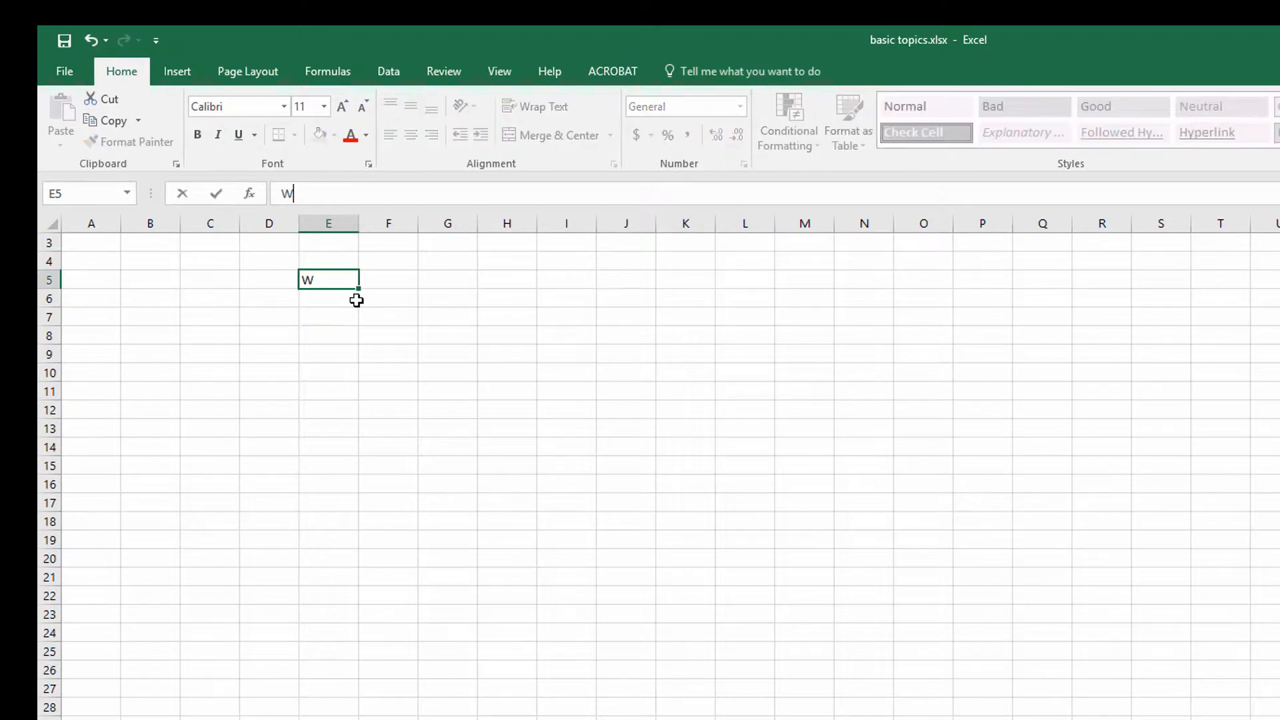
text(eek 1)
key(Return)
key(Up)
key(Right)
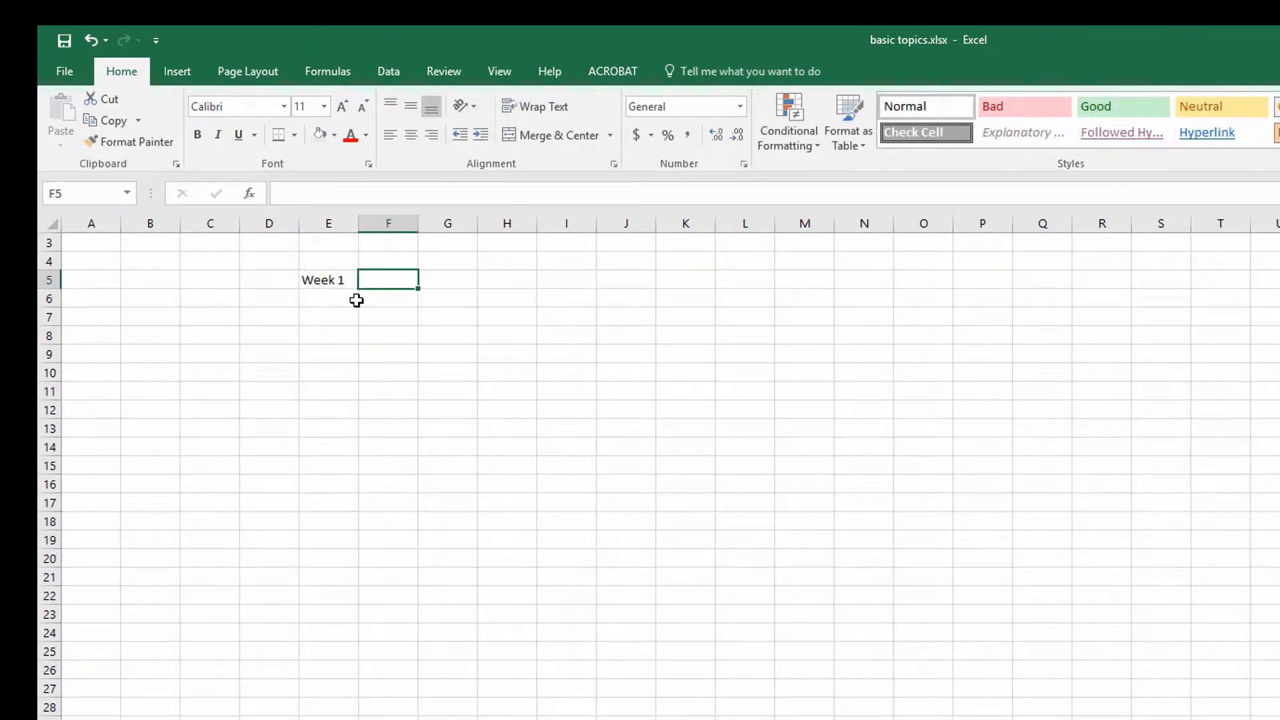
text(Week 2)
key(Return)
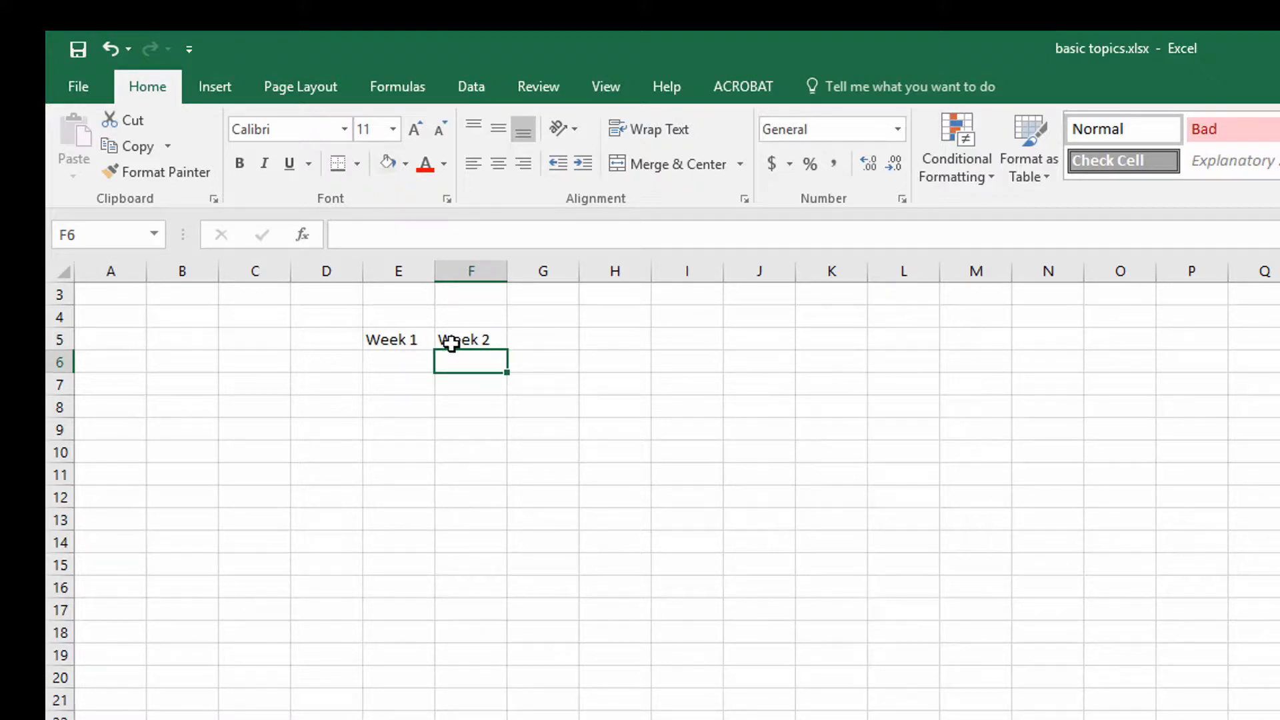
Step: Examine how the formula bar shows the contents of the filled cells F5 and E5 and of the empty cell G3
click(491, 340)
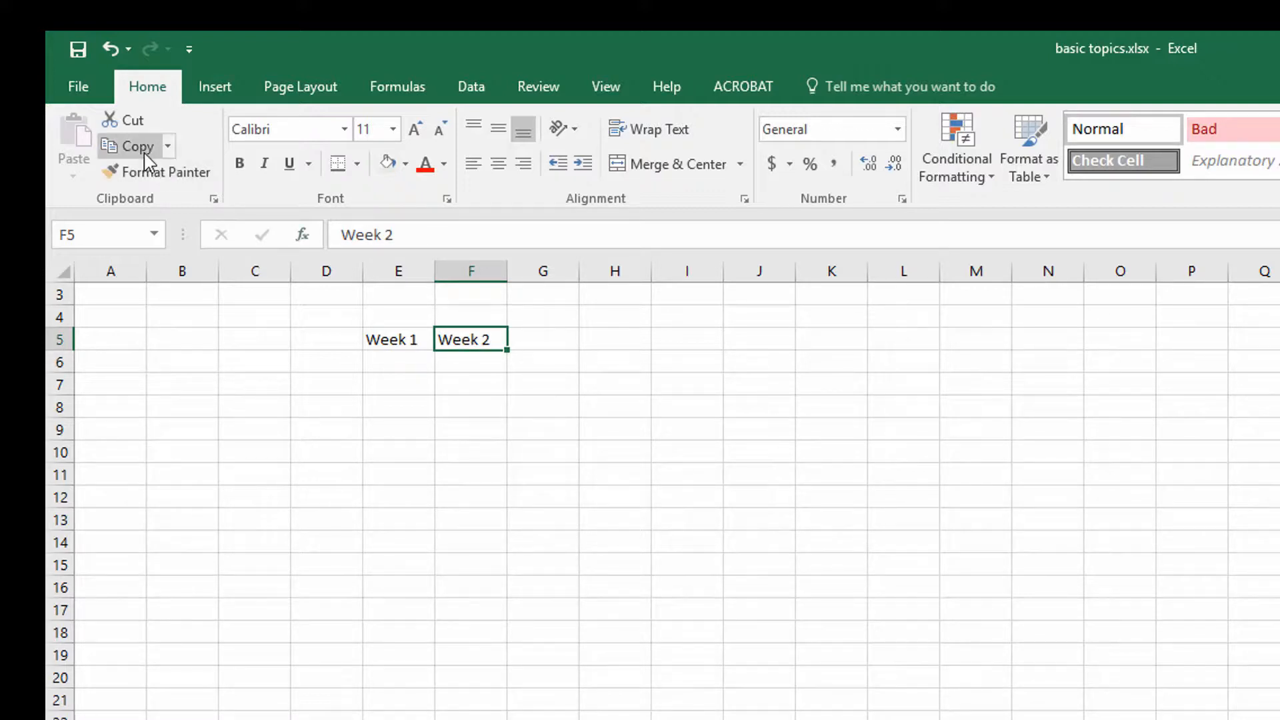
click(466, 403)
click(477, 343)
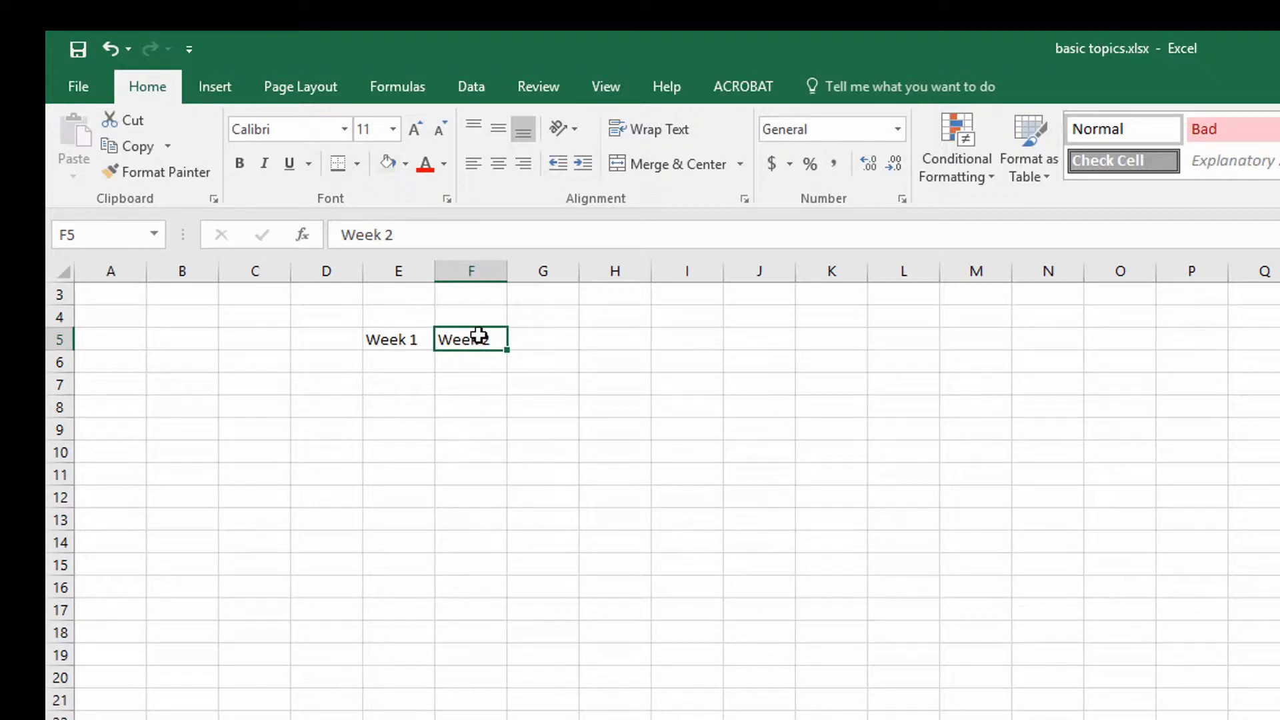
drag(423, 231, 298, 226)
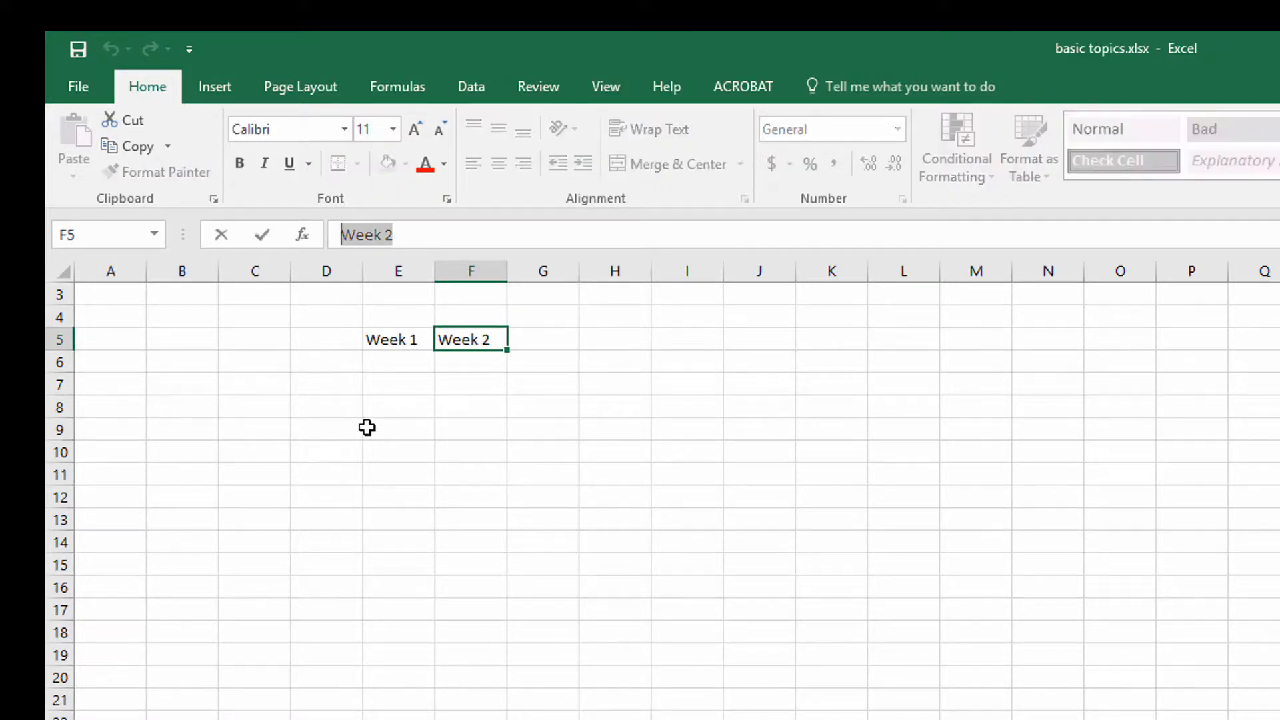
click(411, 374)
click(559, 497)
drag(683, 447, 683, 433)
click(669, 337)
click(543, 295)
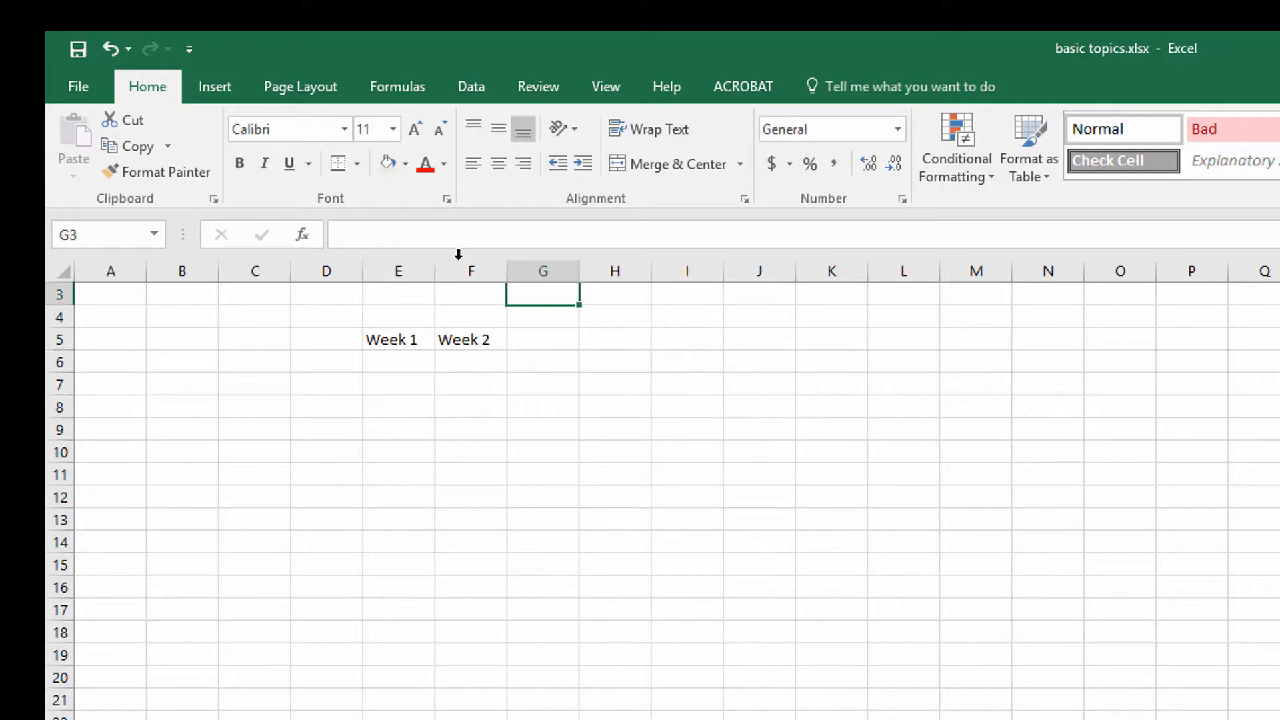
click(409, 234)
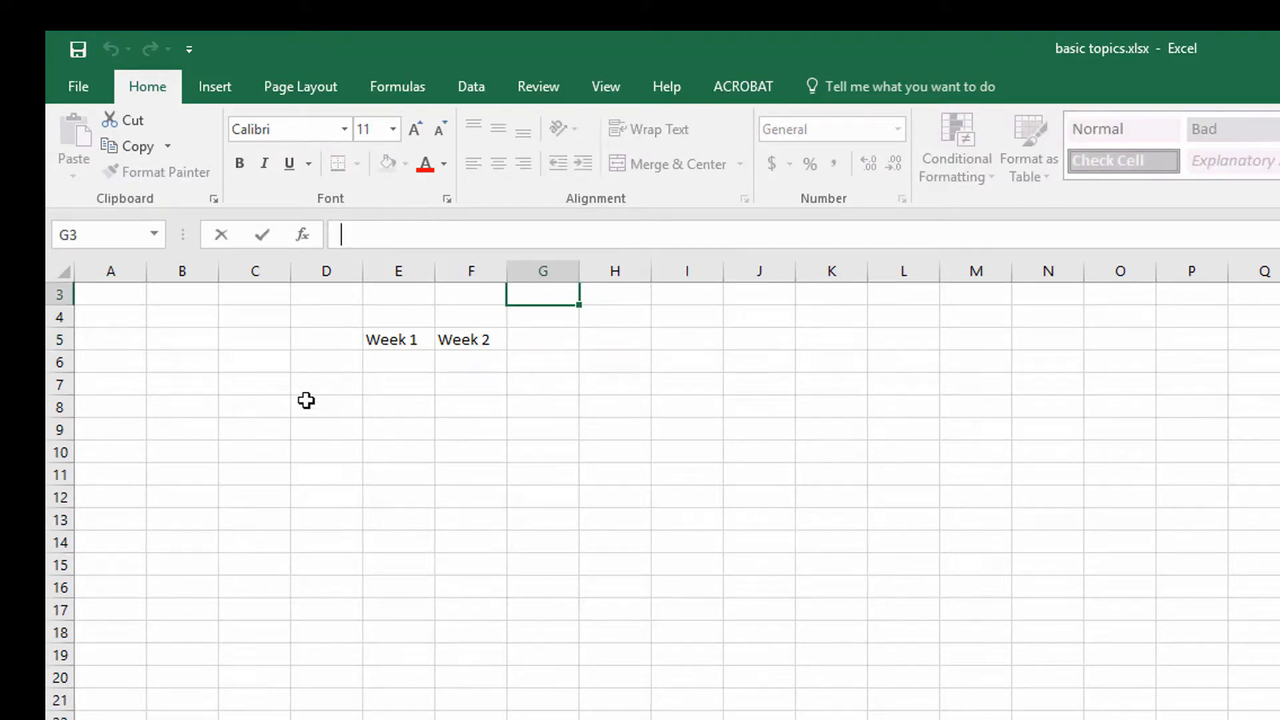
click(400, 338)
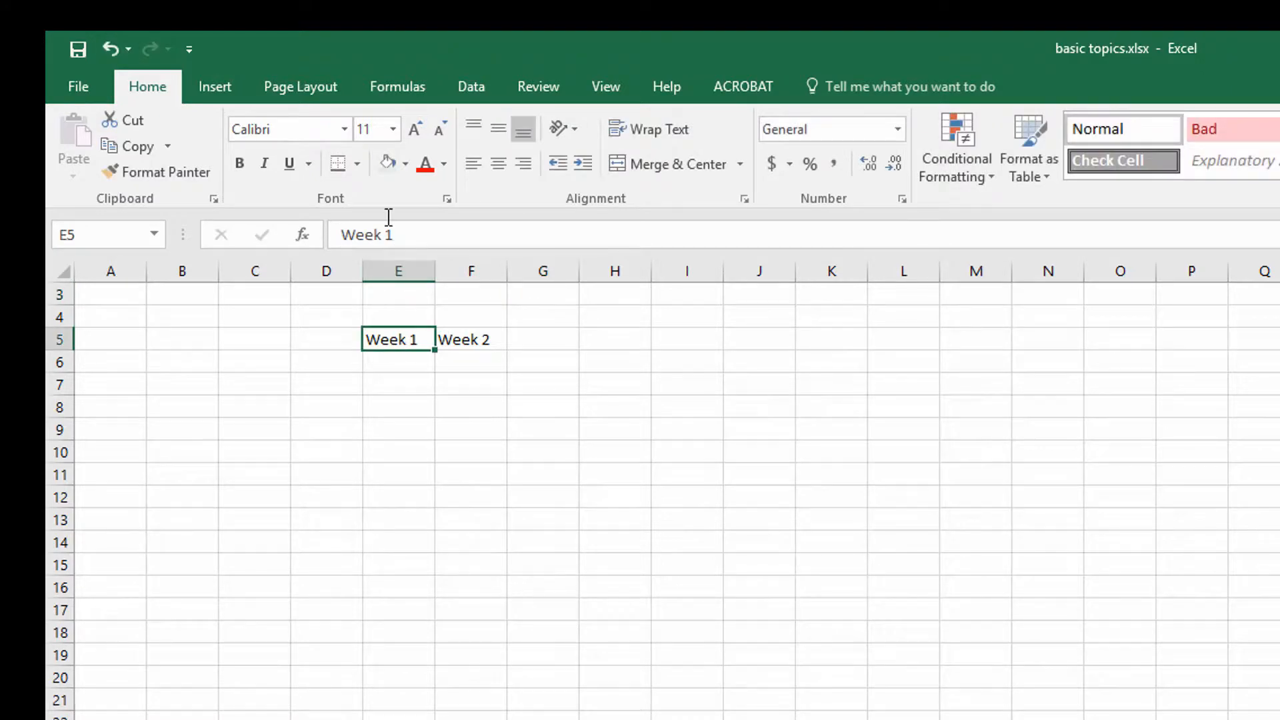
click(410, 361)
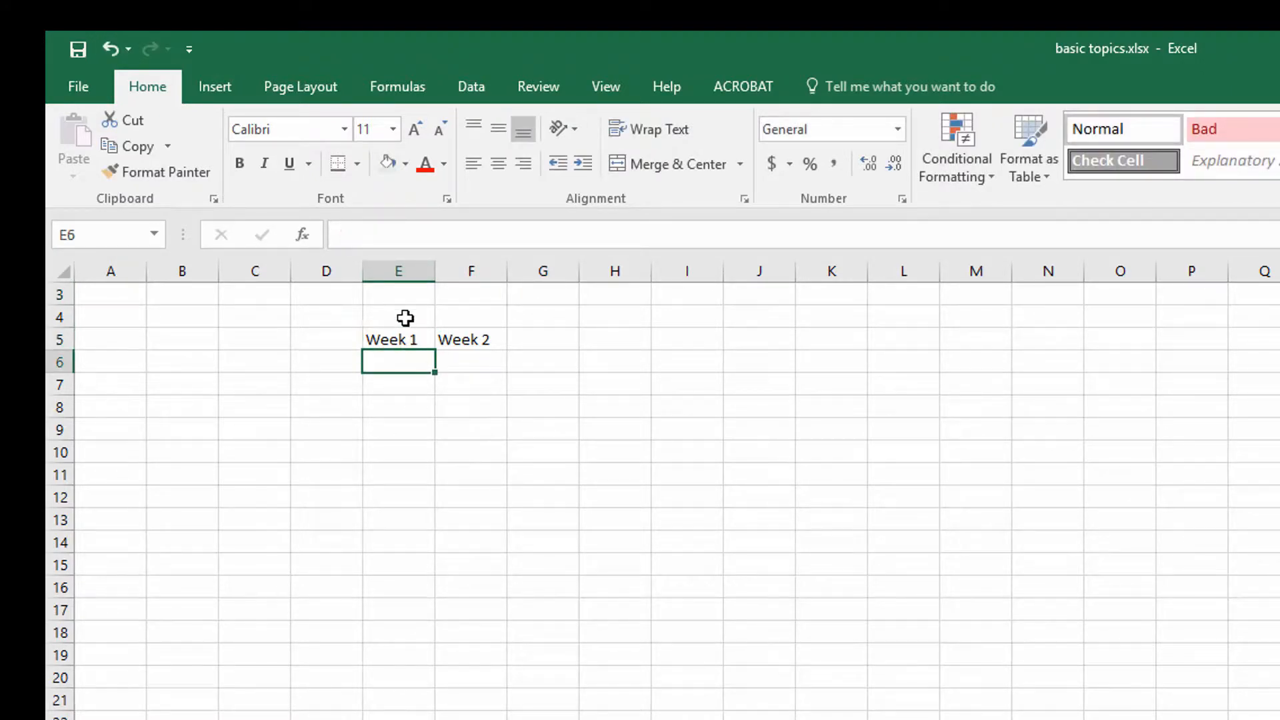
click(406, 318)
click(330, 317)
click(331, 337)
click(442, 342)
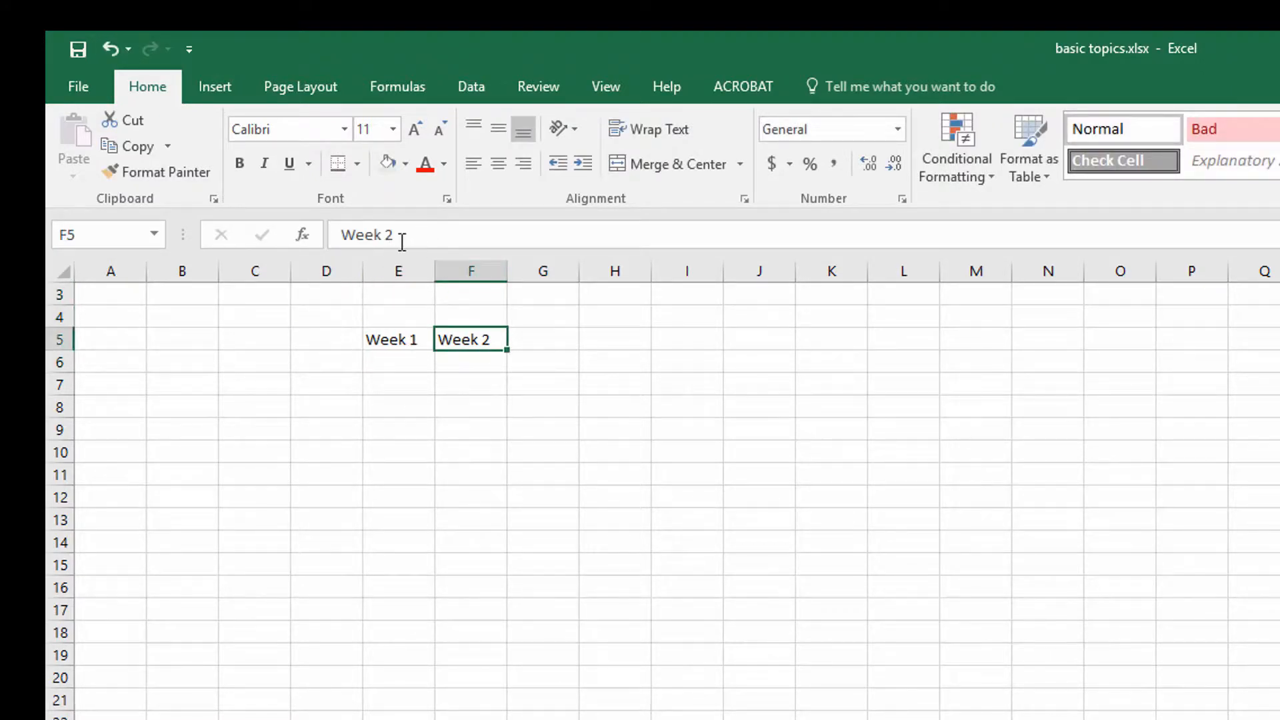
click(457, 408)
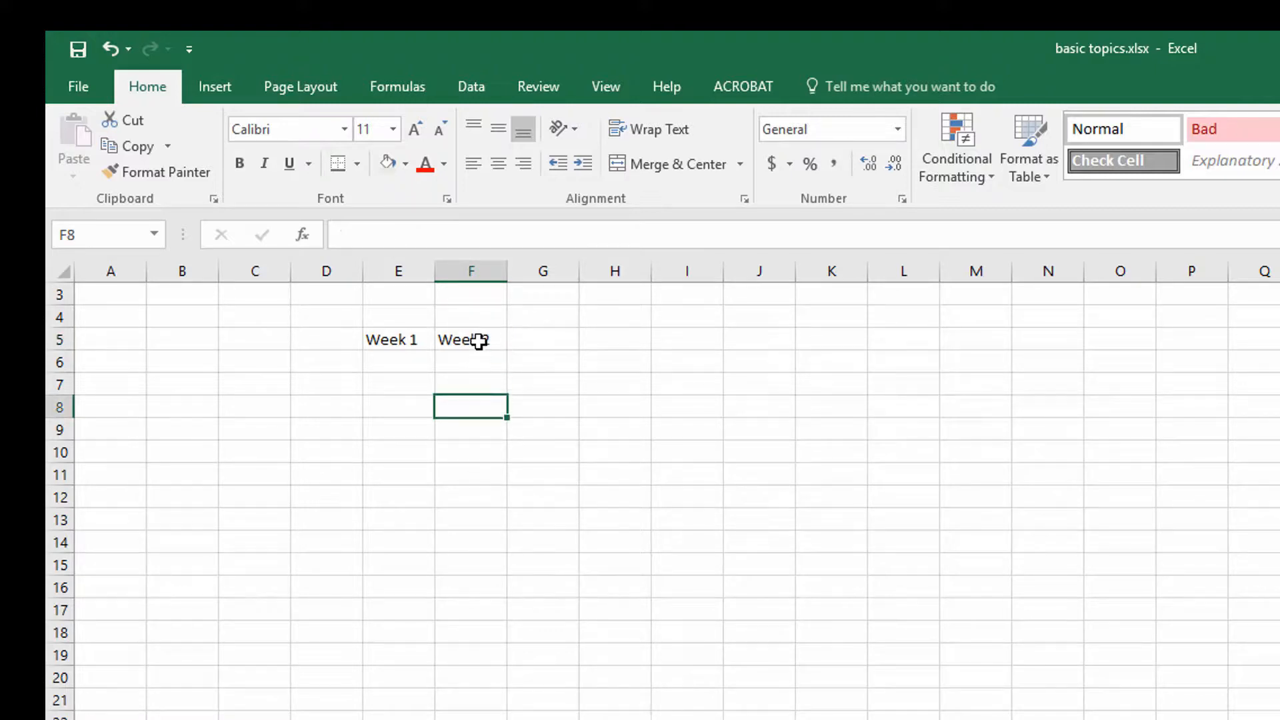
Step: Copy the "Week 2" heading from F5 and paste it into G5
click(479, 342)
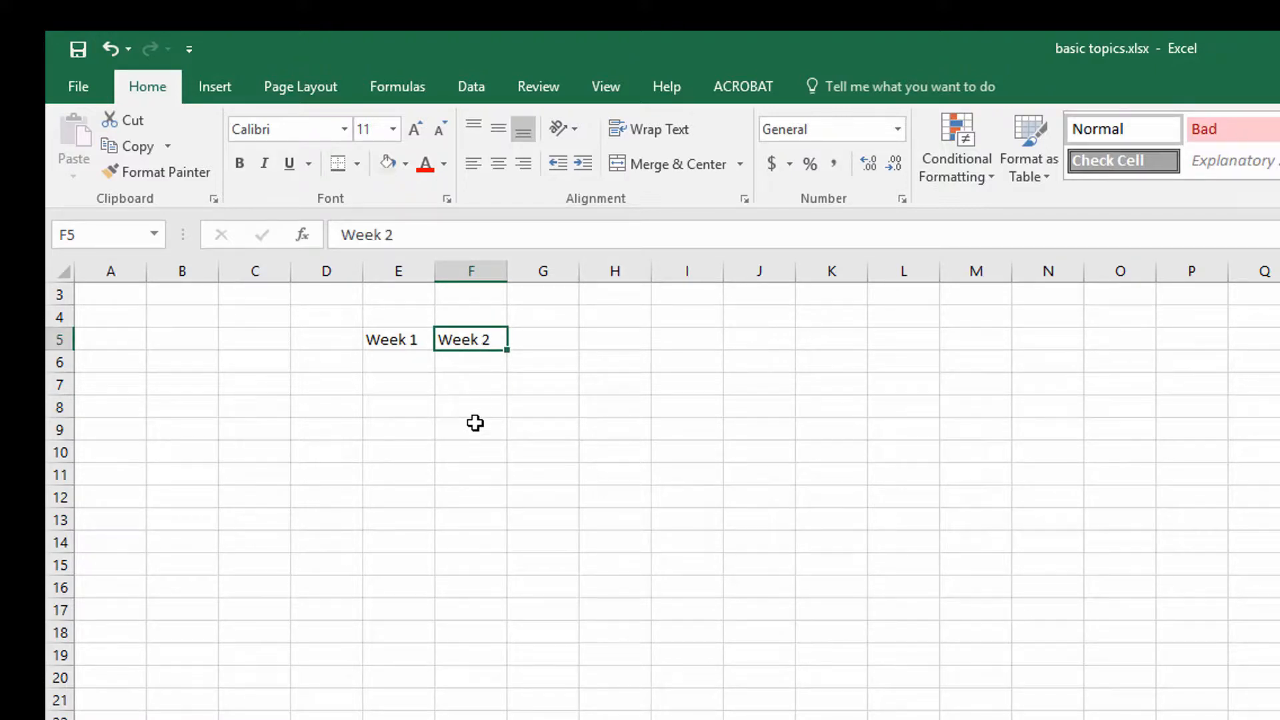
click(139, 147)
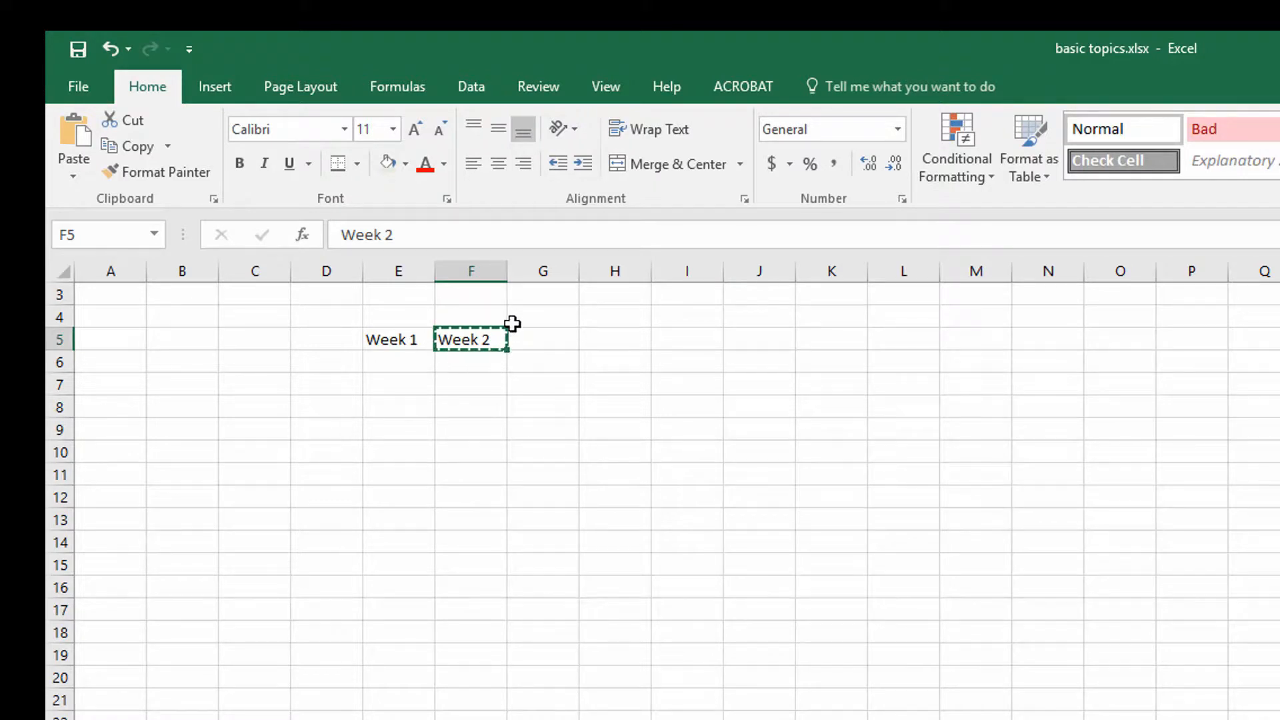
click(562, 339)
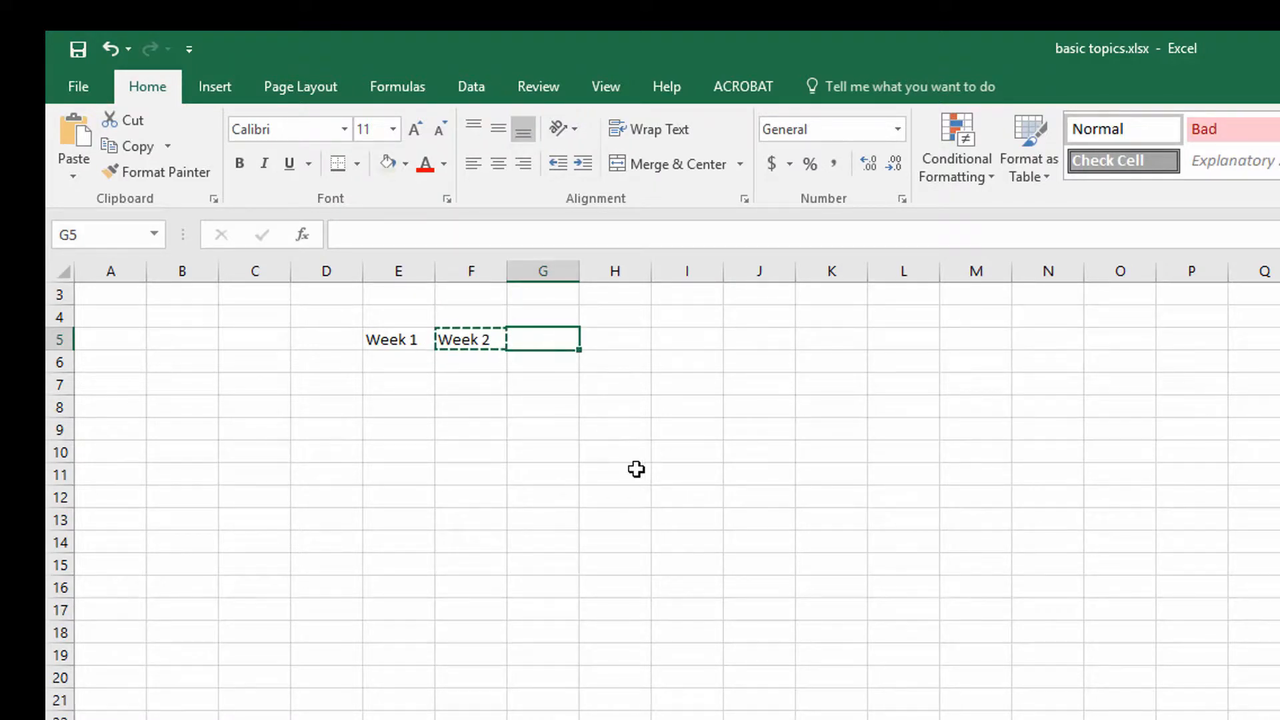
click(558, 387)
click(552, 342)
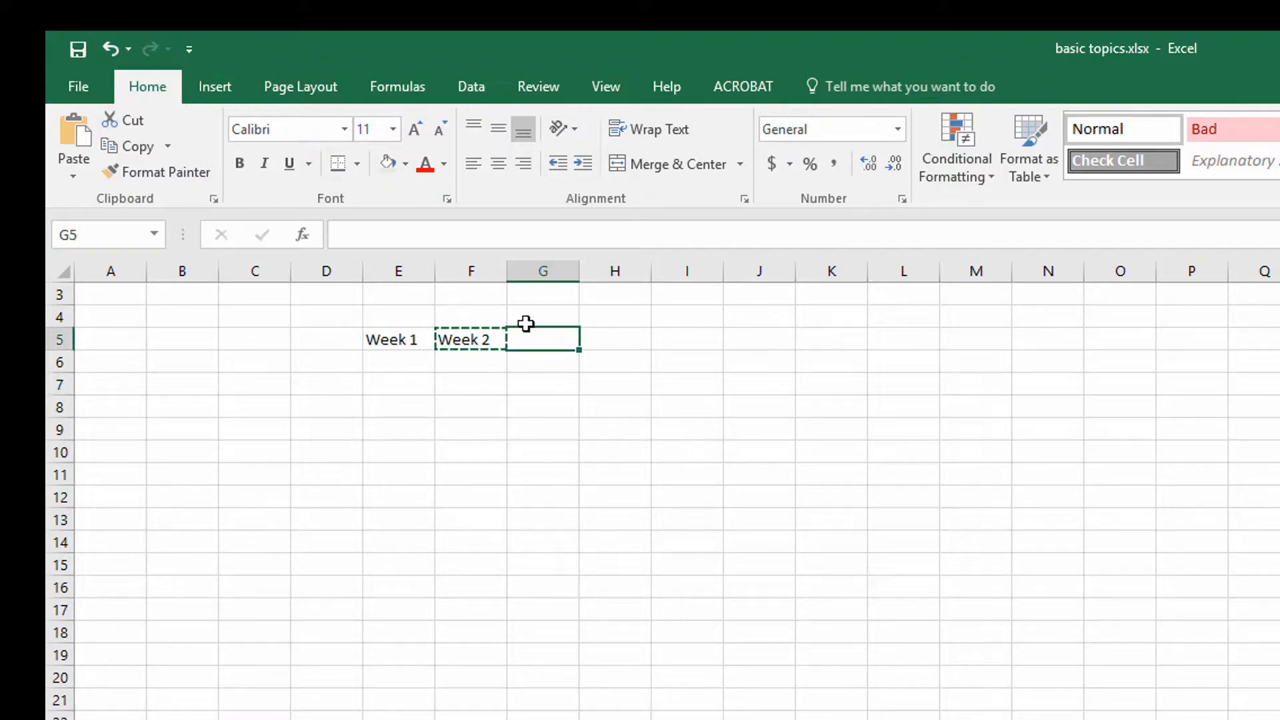
click(85, 148)
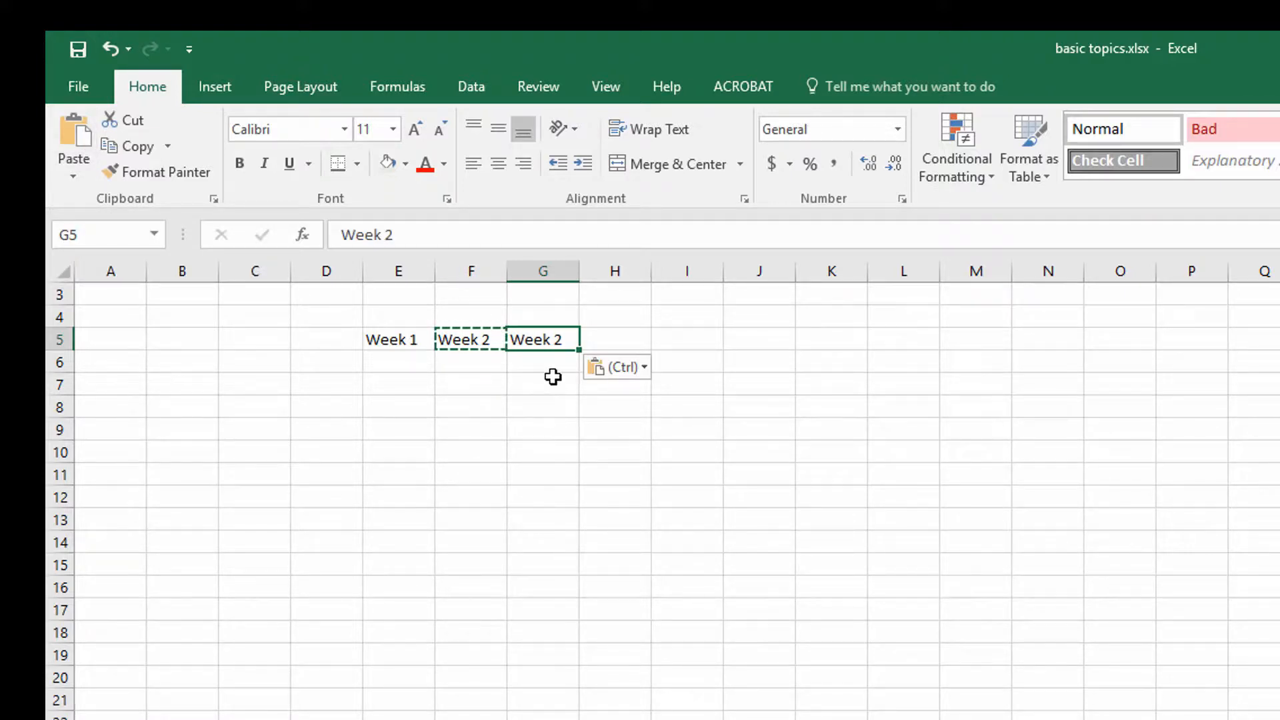
Step: Edit the pasted heading in G5 to read "Week 3"
click(459, 338)
click(546, 340)
click(421, 236)
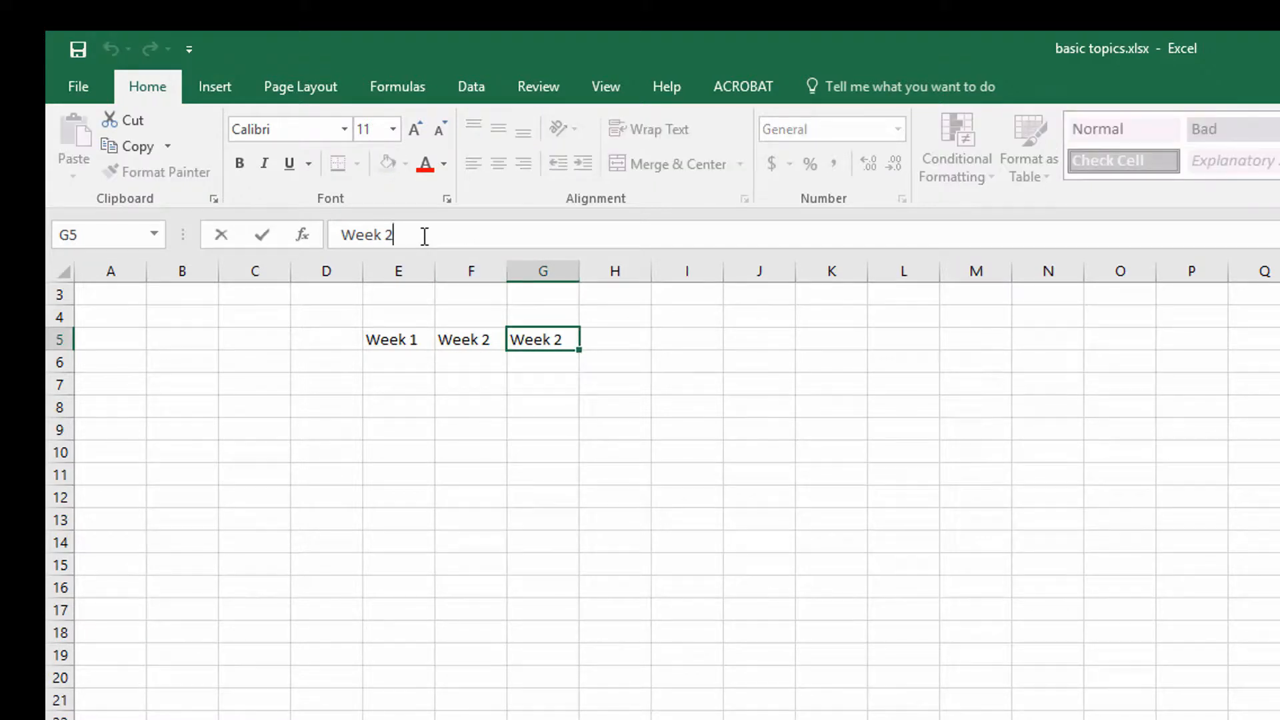
key(BackSpace)
text(3)
key(Return)
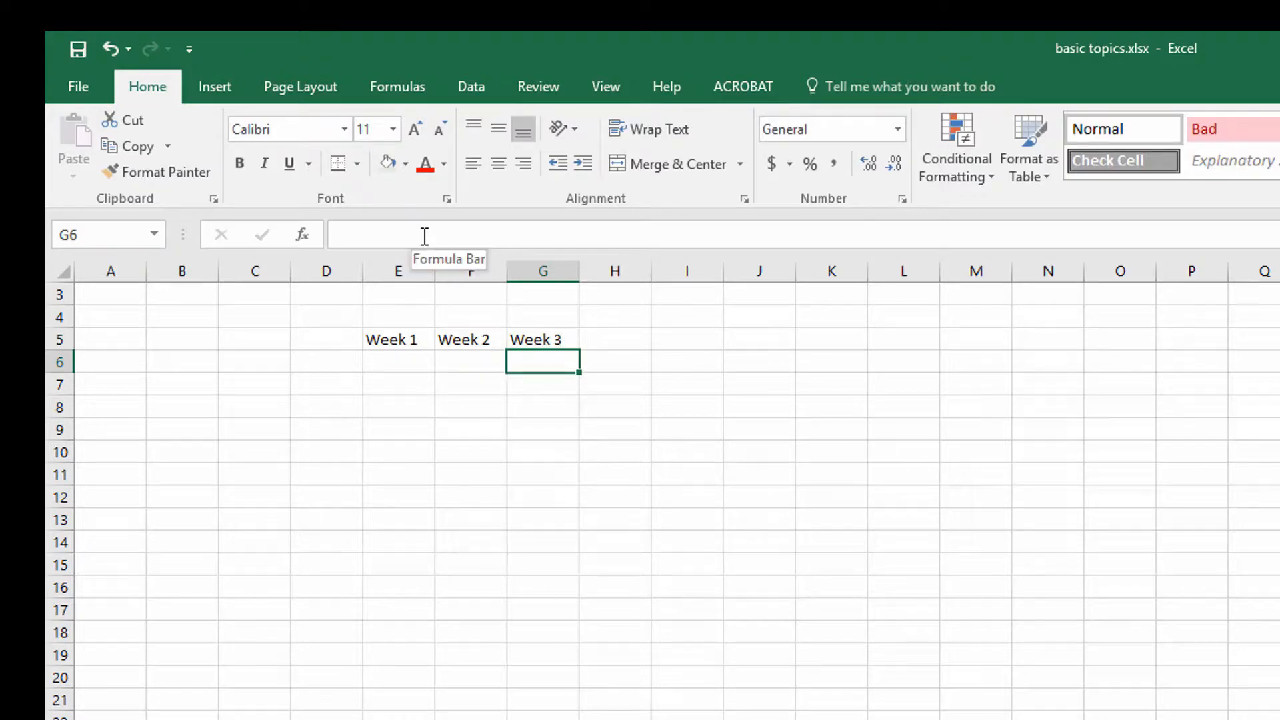
Step: Copy the G5 heading into H5 and replace the pasted text with "Week 4"
key(Up)
key(Left)
key(Right)
key(Right)
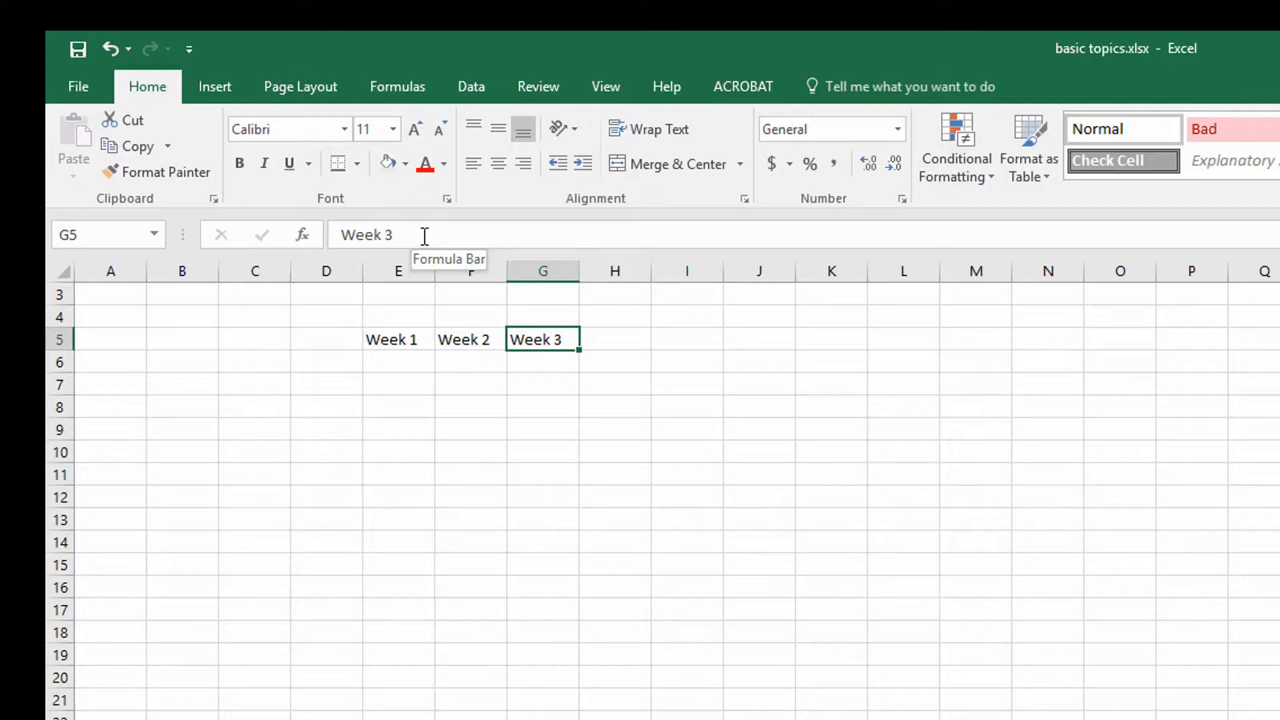
key(ctrl+c)
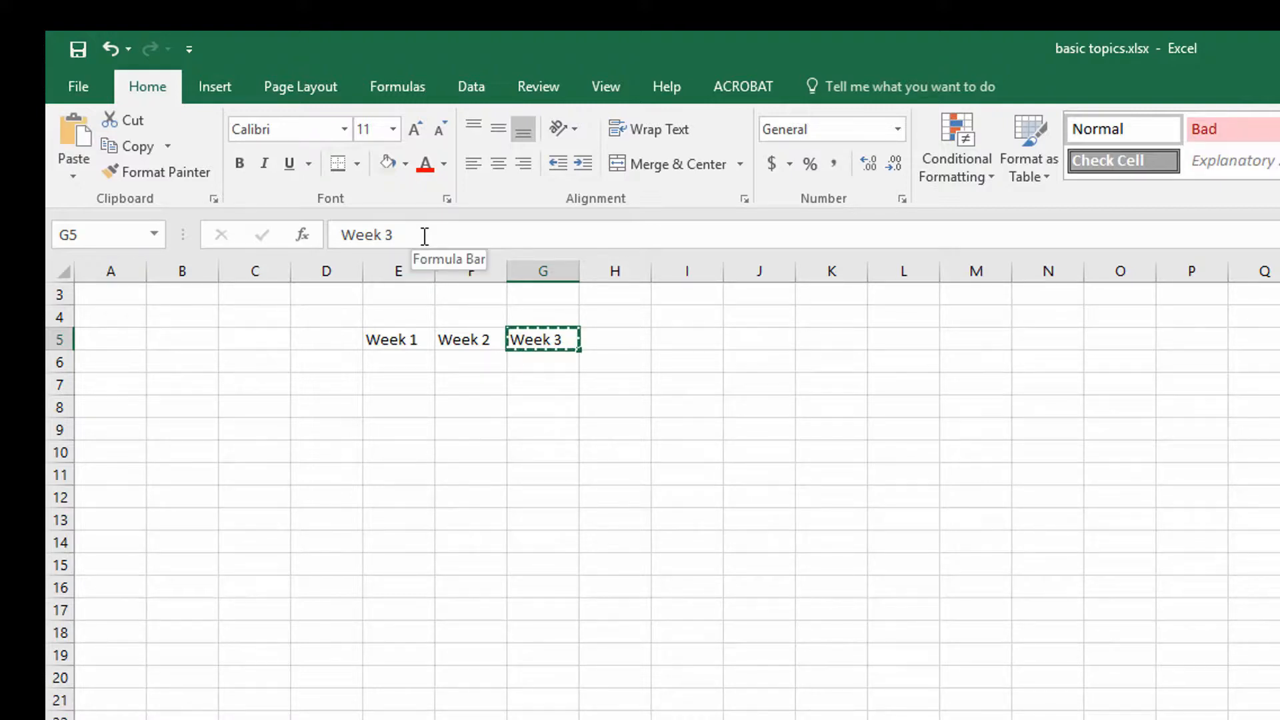
key(Right)
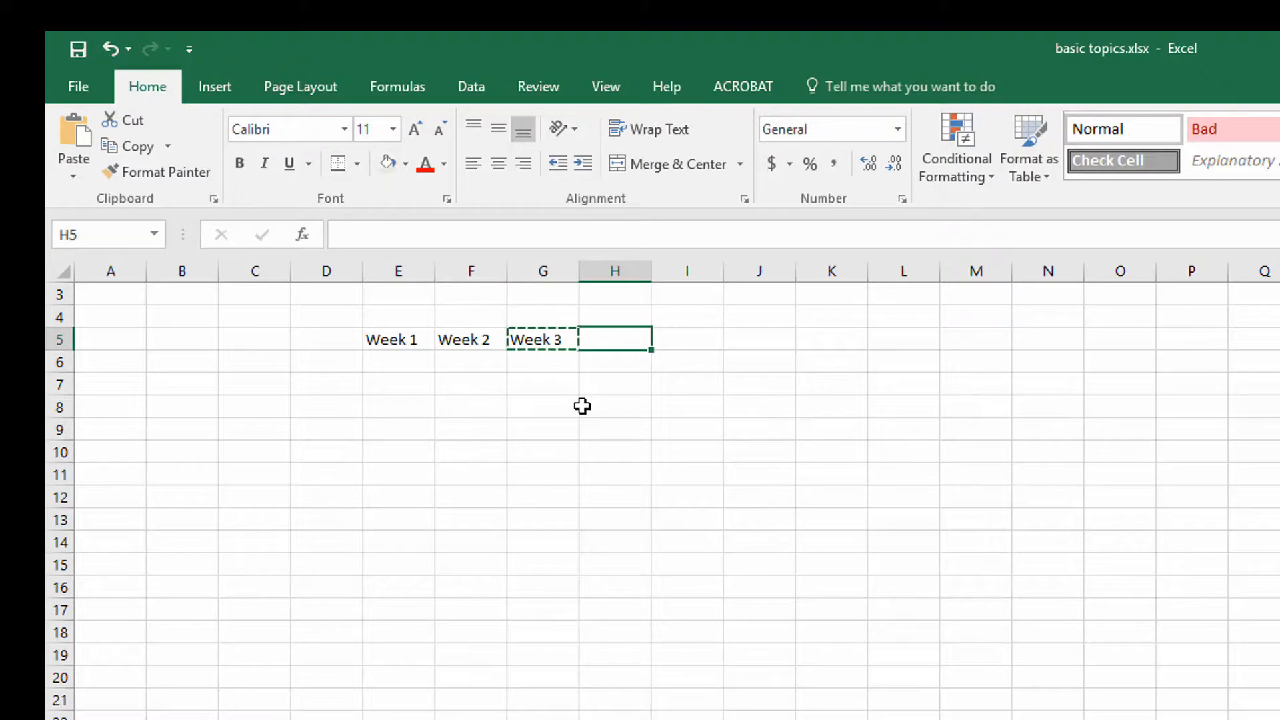
key(ctrl+v)
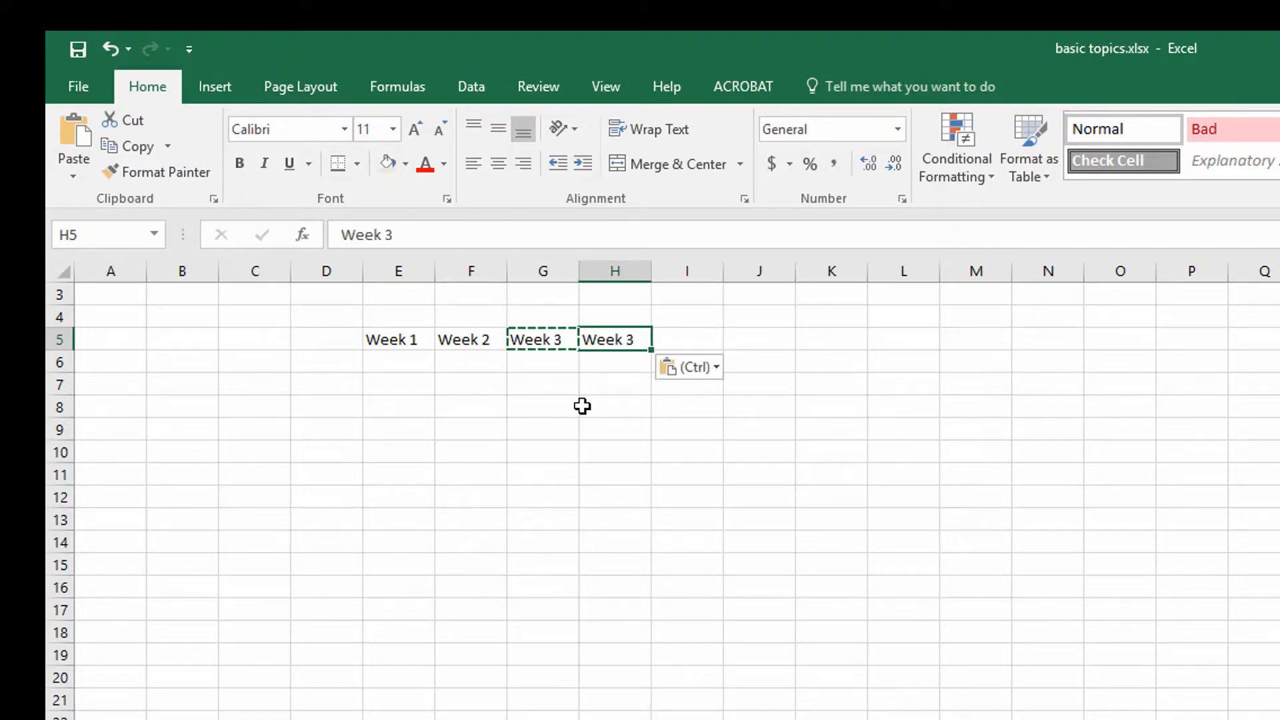
text(Week 4)
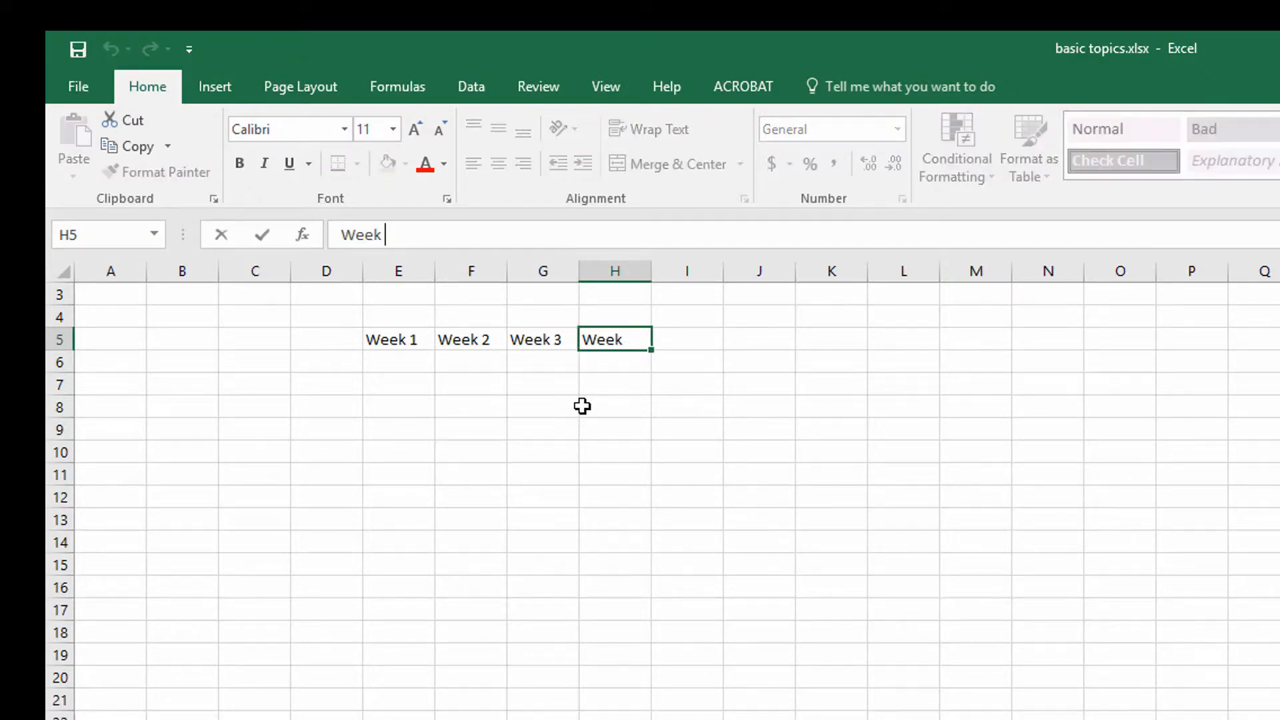
key(Return)
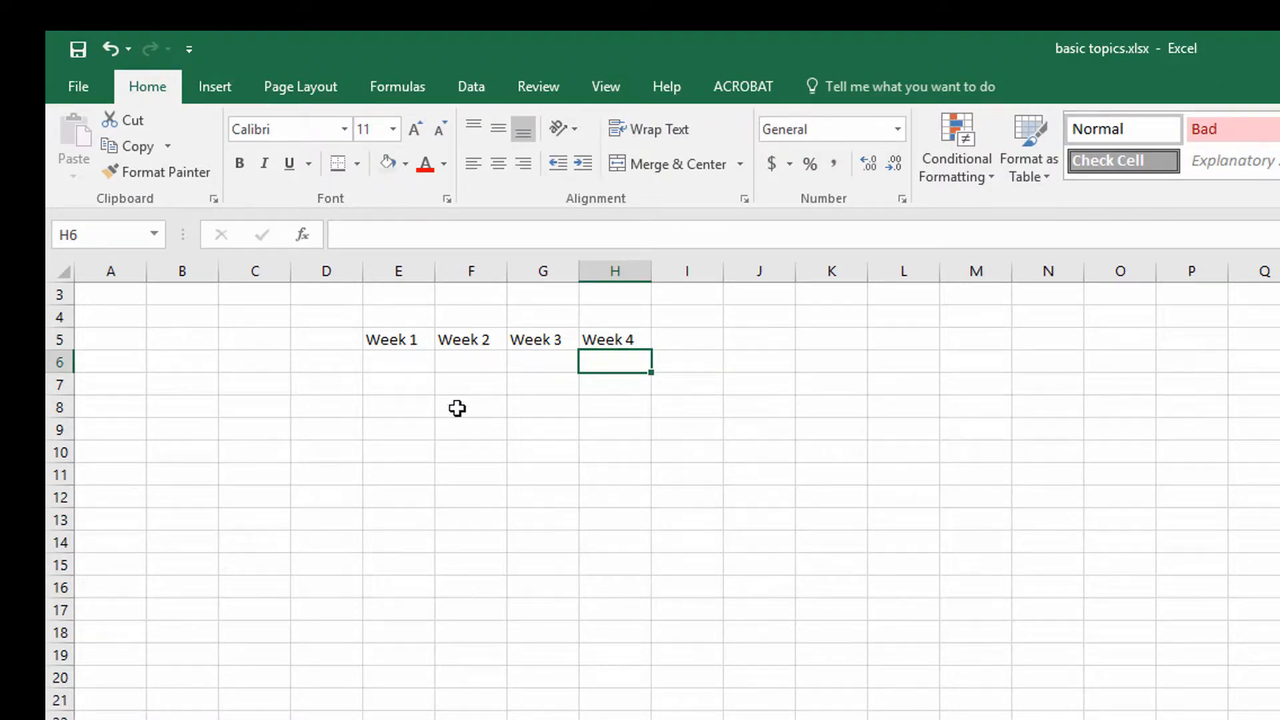
Step: Clear the headings in G5:H5 and extend the series from E5:F5 through H5 with AutoFill
drag(550, 340, 637, 338)
key(Delete)
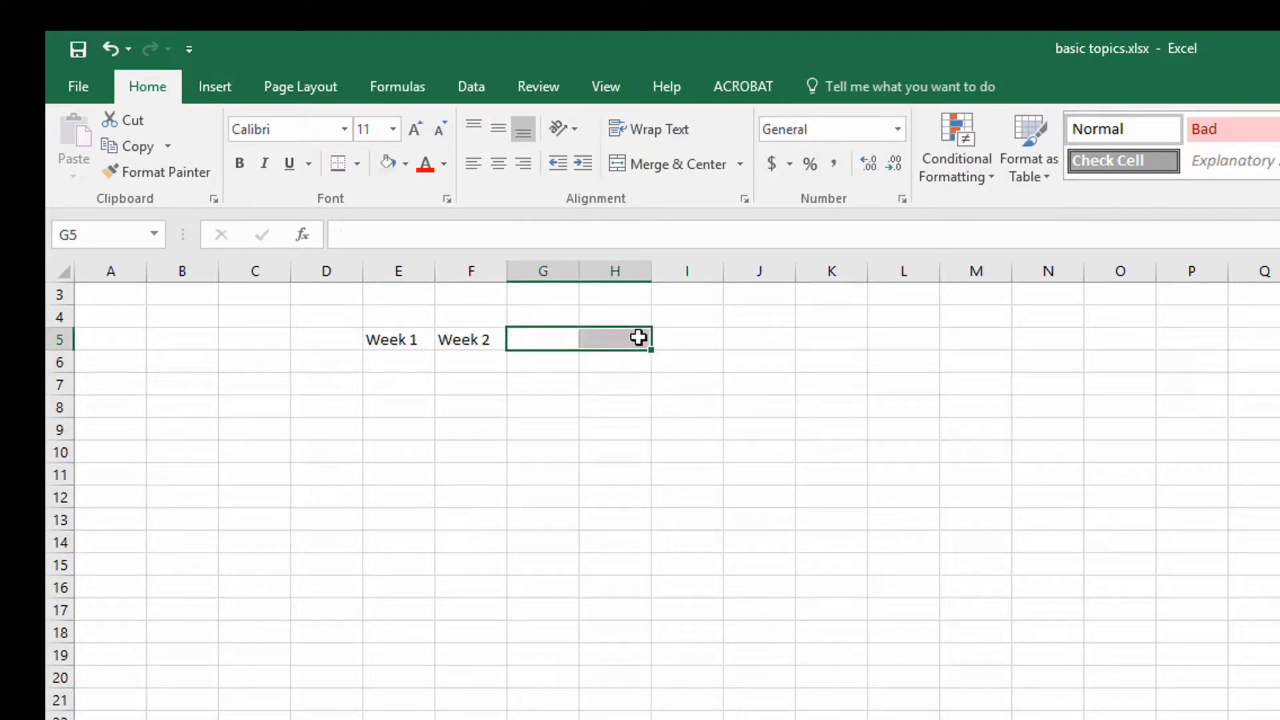
key(Left)
key(Left)
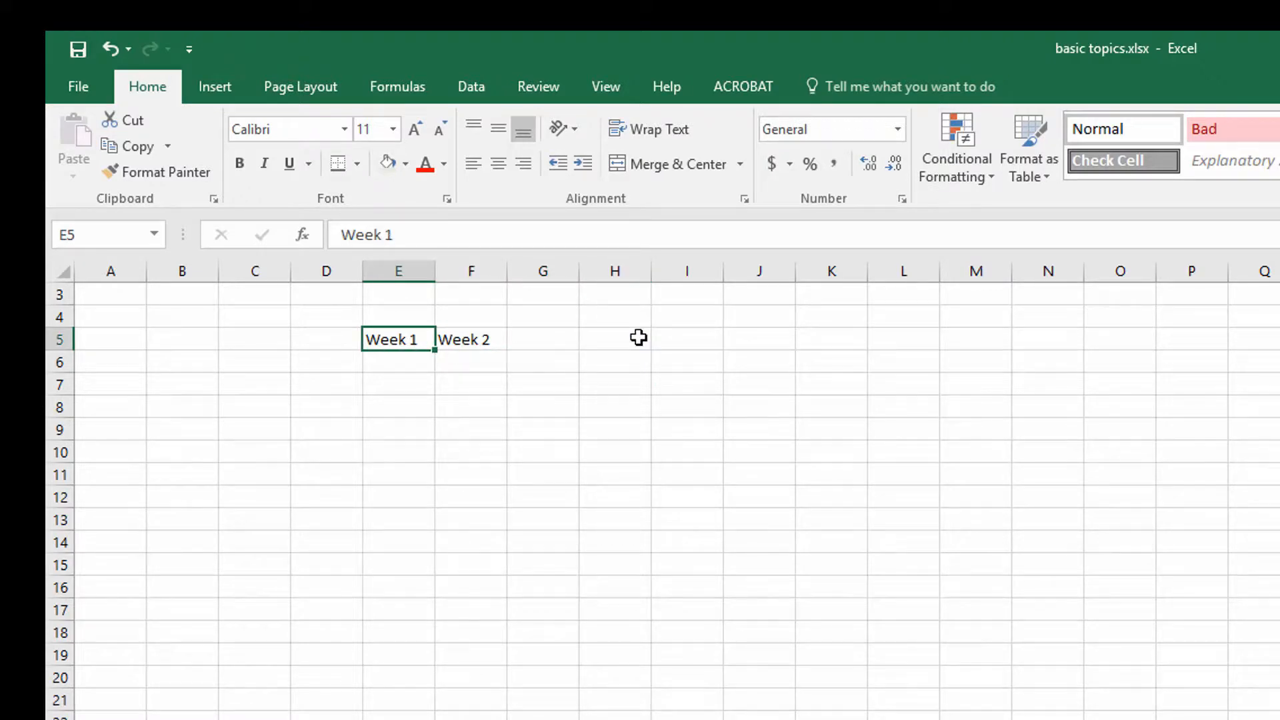
key(shift+Right)
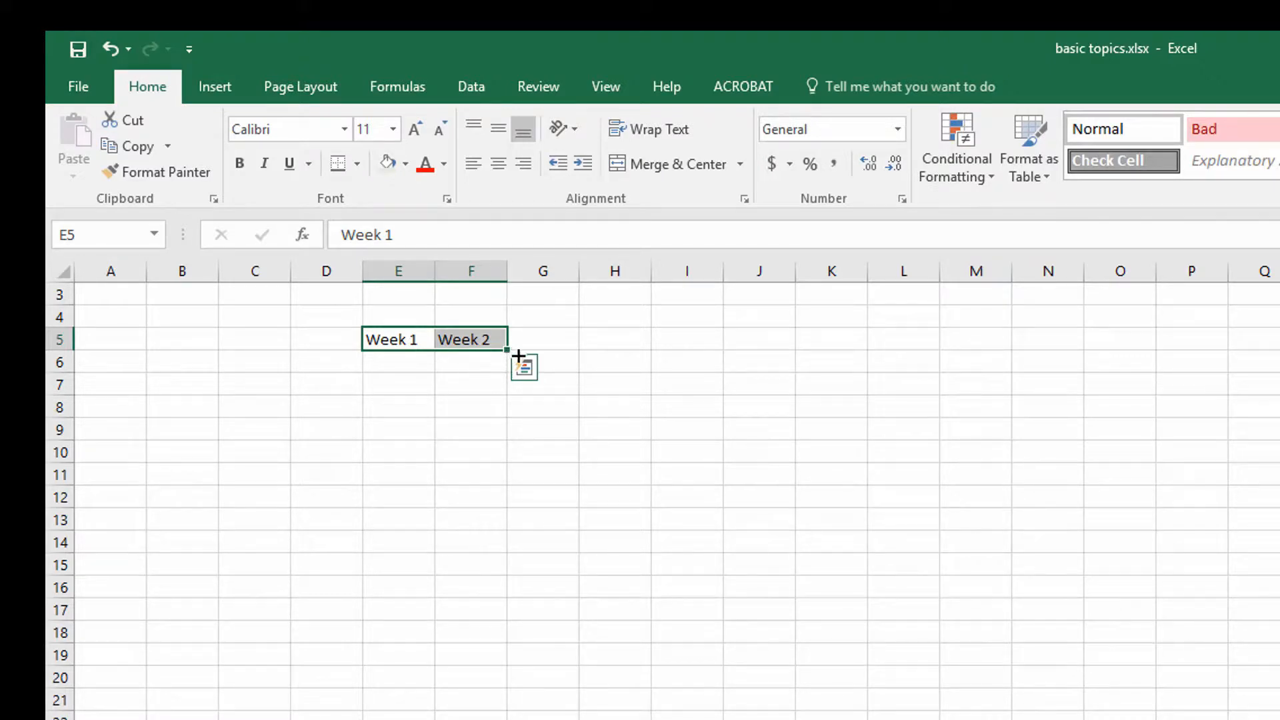
drag(518, 357, 566, 353)
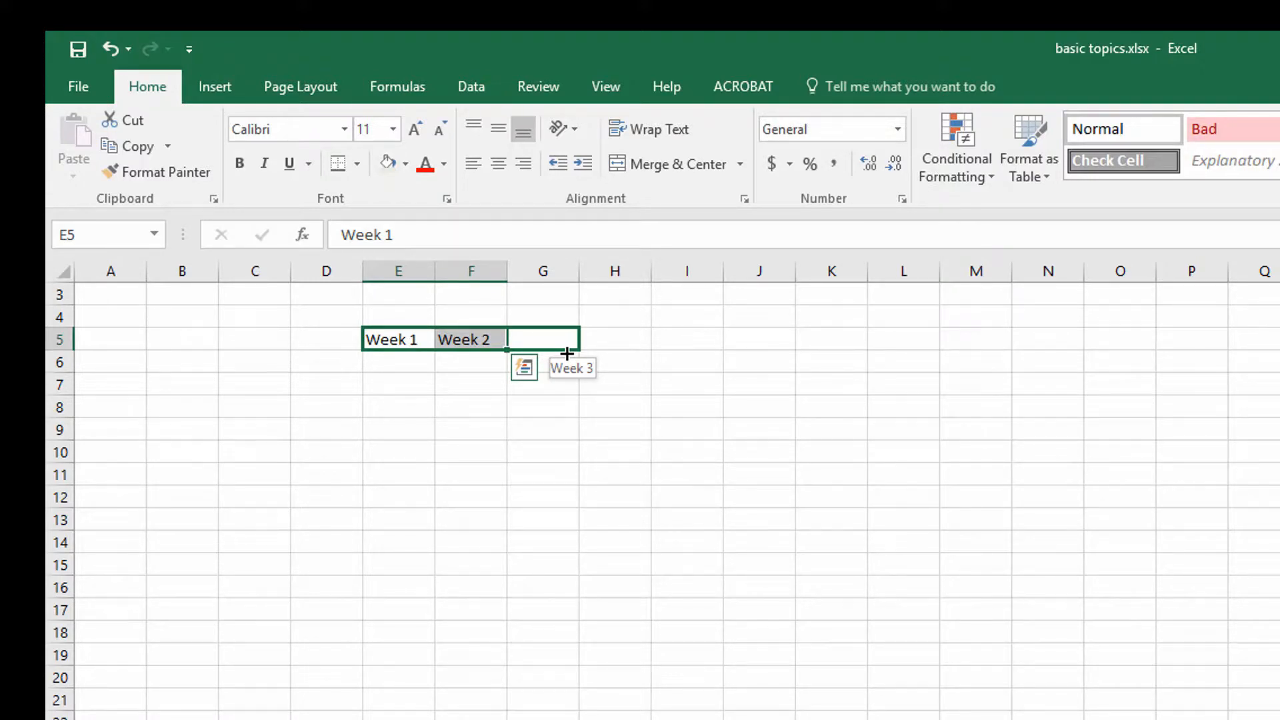
drag(594, 355, 655, 341)
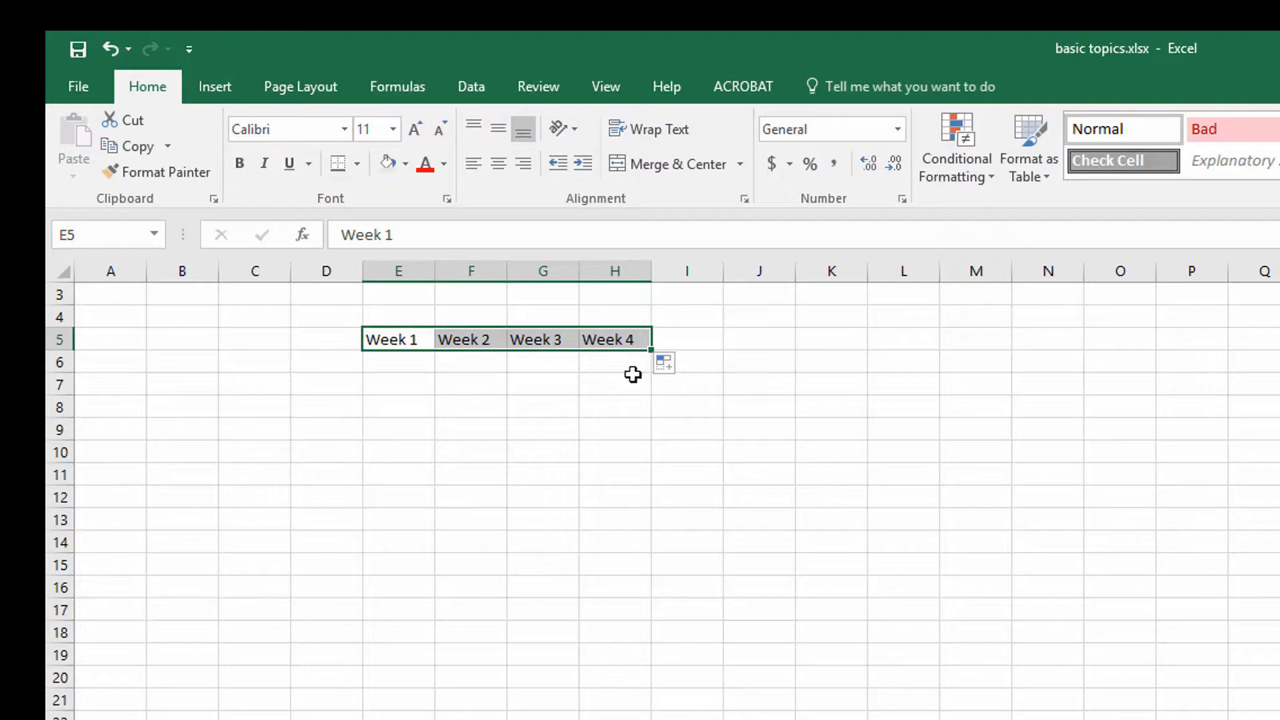
Step: Extend the week series into I5 and replace that cell's heading with "Month 1"
click(697, 340)
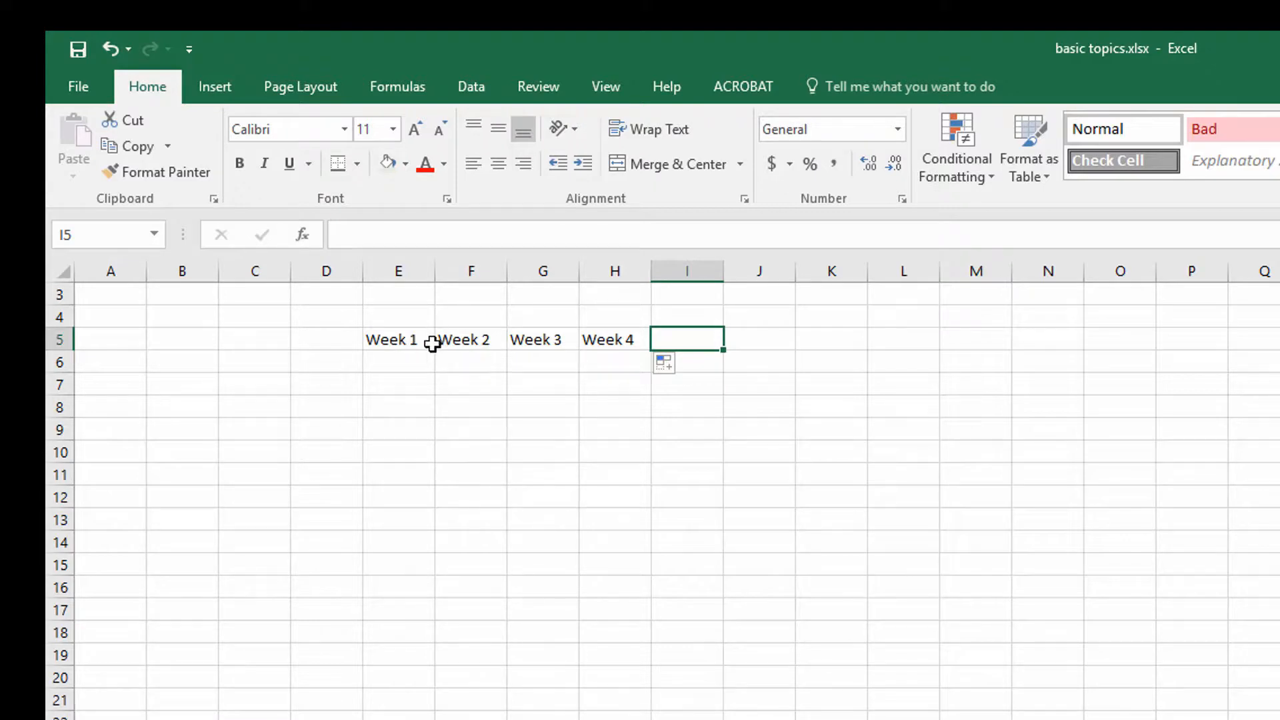
drag(431, 340, 704, 351)
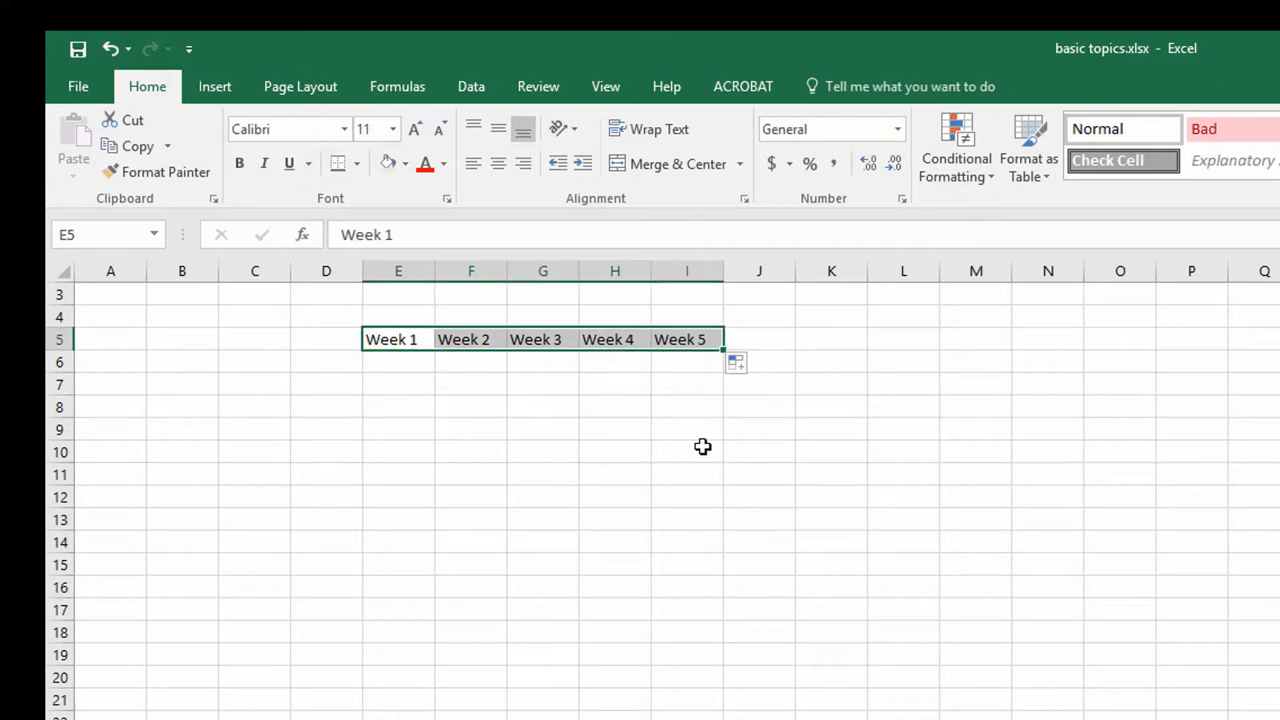
click(694, 342)
text(Month 1)
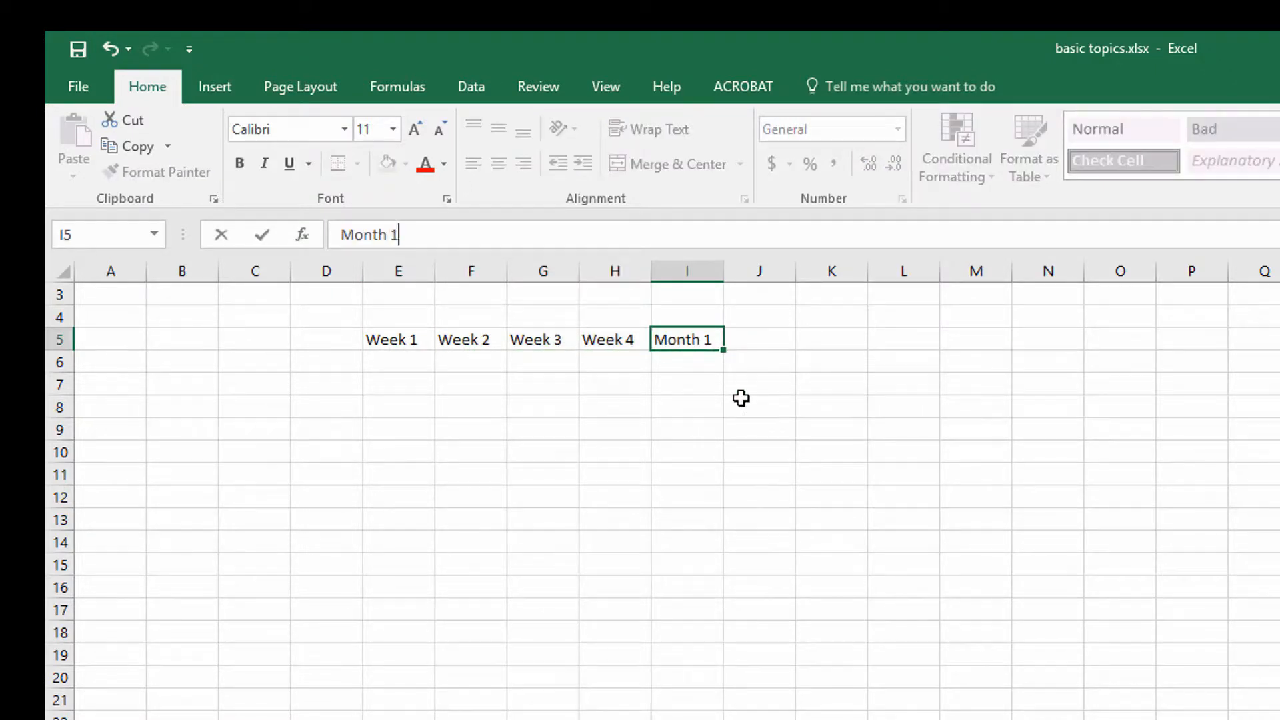
key(Return)
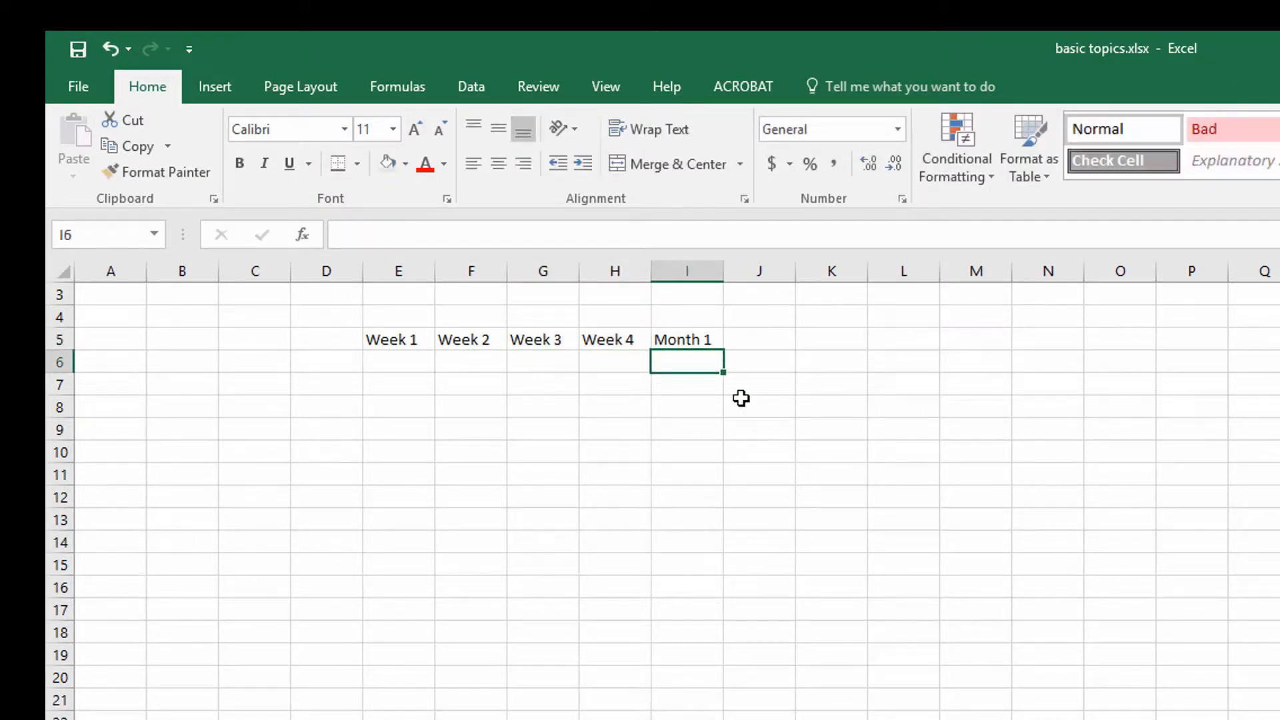
Step: Extend the week and month heading pattern in E5:I5 across row 5 through S5 with AutoFill
key(Up)
key(shift+Left)
key(shift+Left)
key(Left)
key(Left)
key(Left)
key(Left)
key(shift+Right)
key(shift+Right)
key(shift+Right)
key(shift+Right)
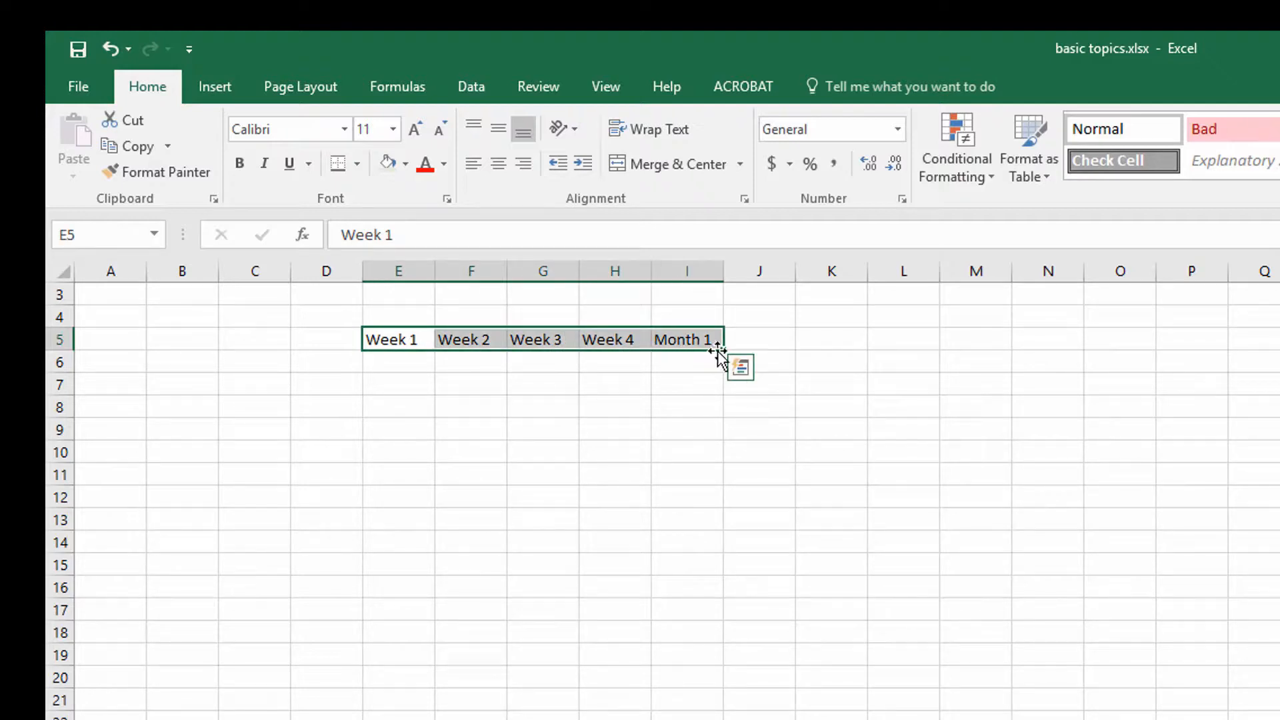
drag(724, 351, 1264, 347)
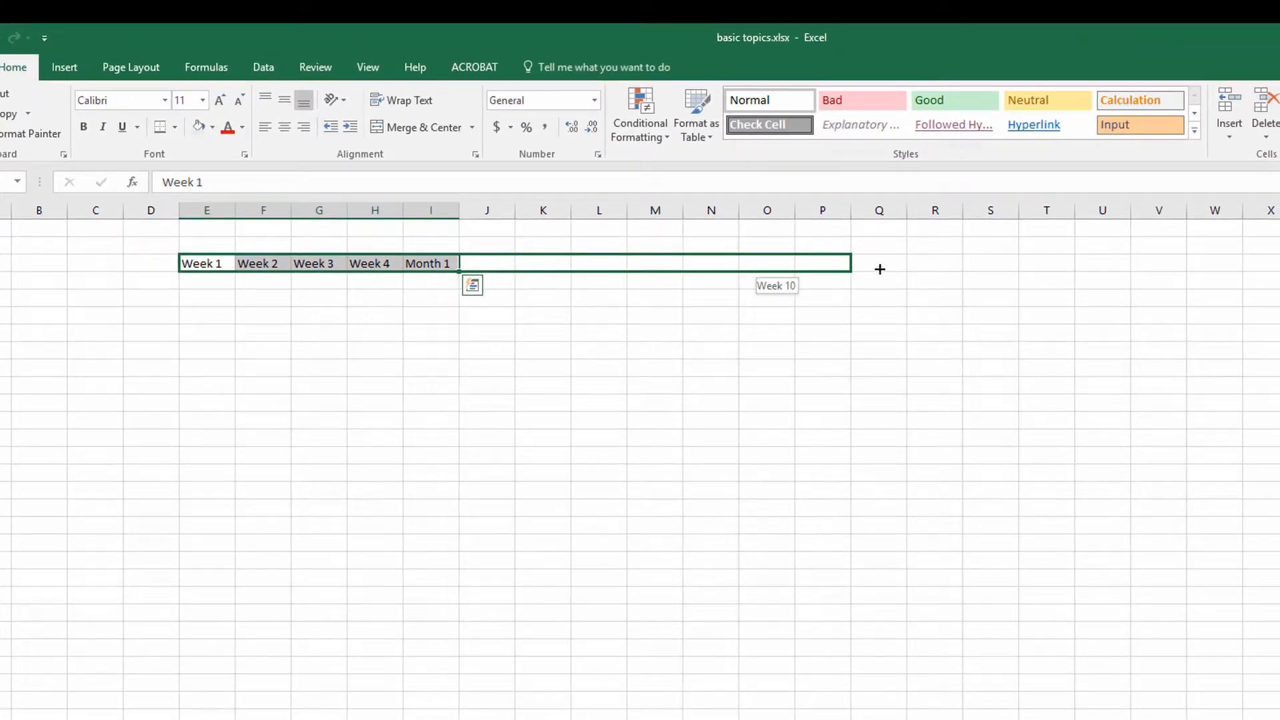
drag(880, 268, 1007, 273)
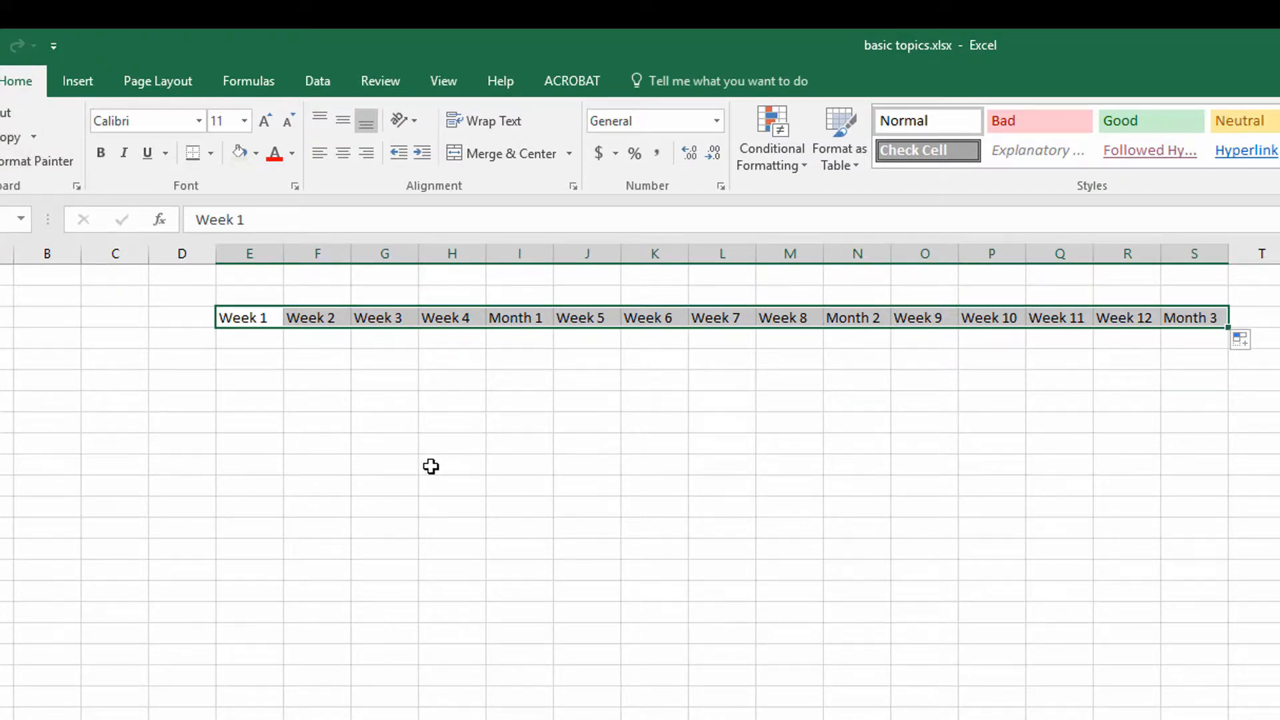
click(517, 420)
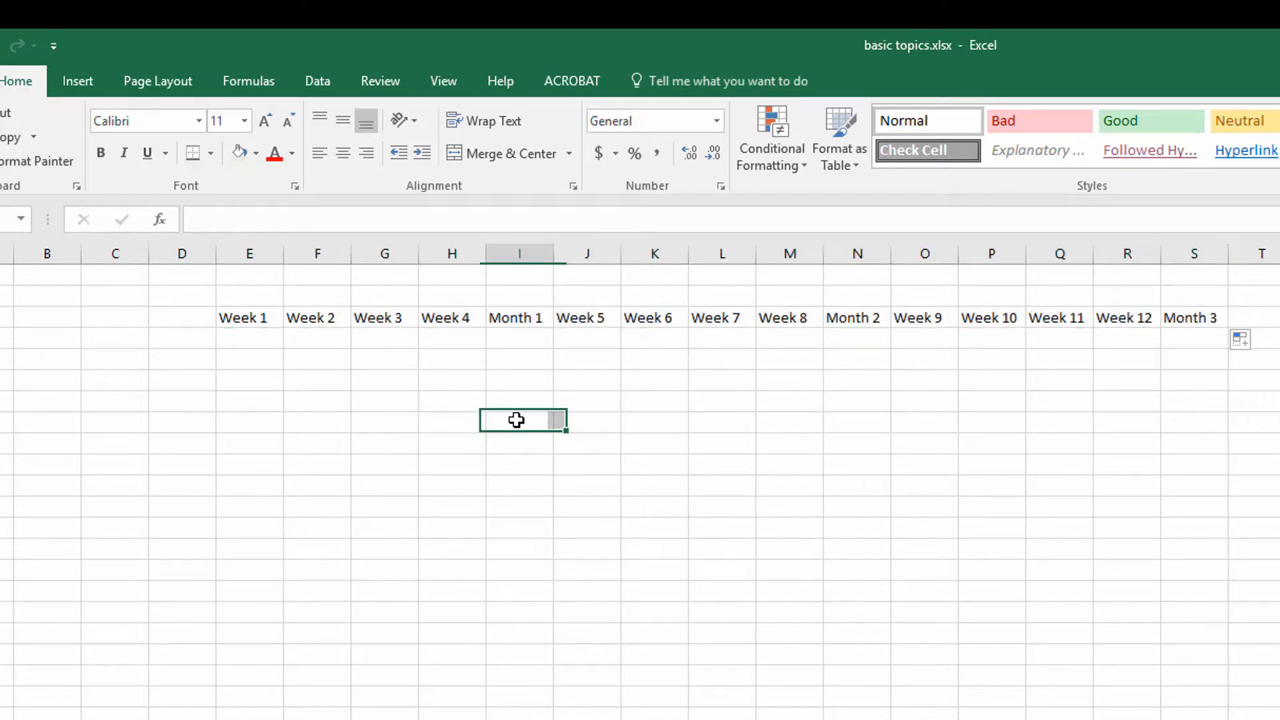
drag(260, 317, 468, 318)
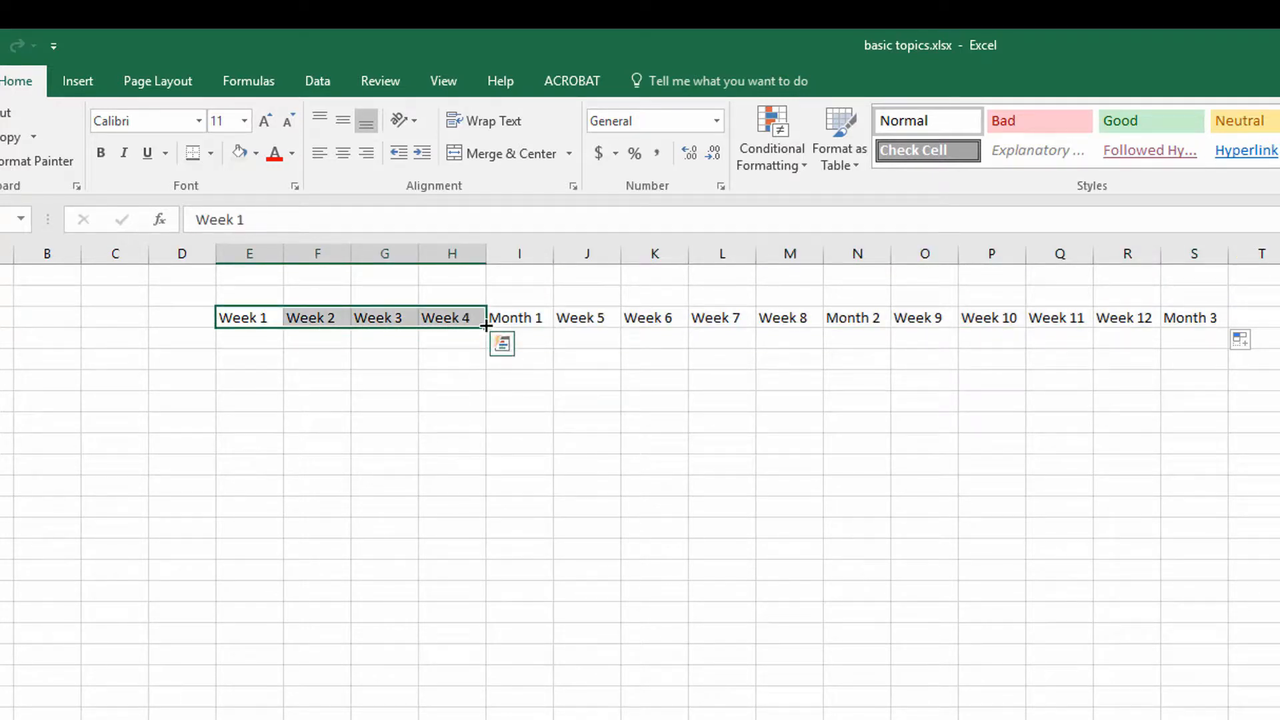
click(332, 396)
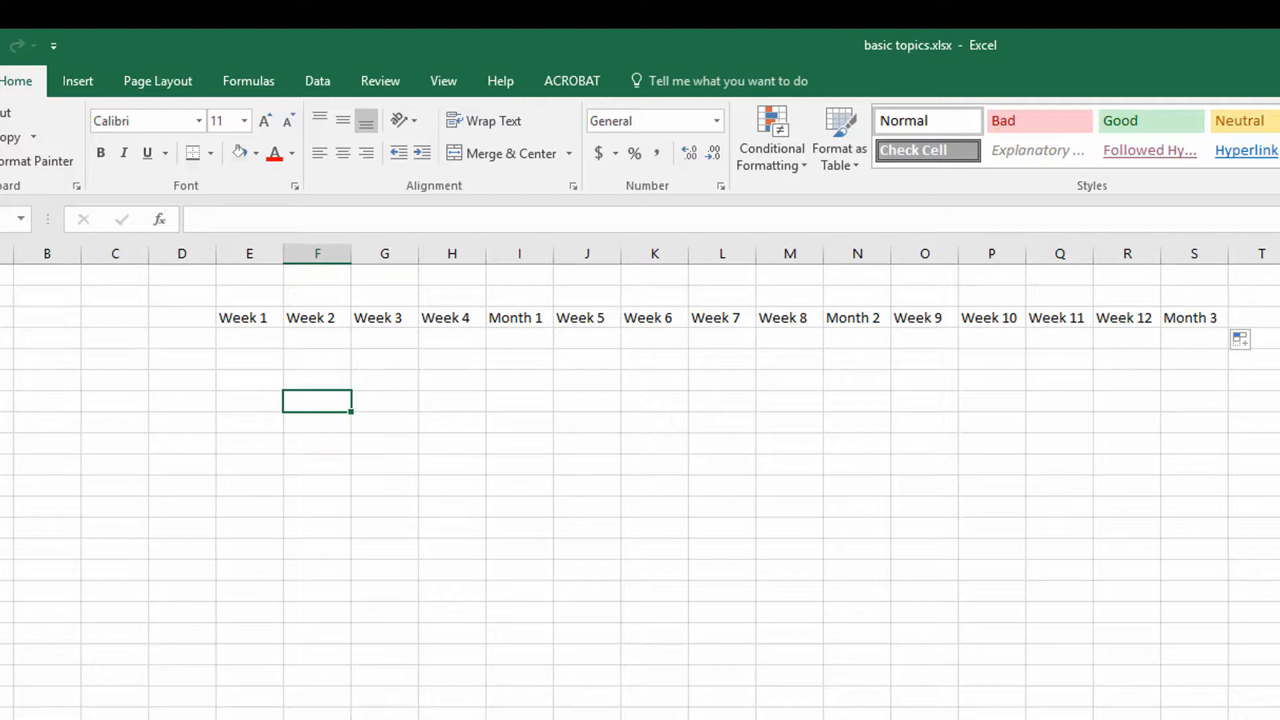
Step: Fill the "Copying/Pasting" cell B3 on the Agenda sheet with light green and select the "Freeze columns" cell
key(ctrl+Page_Up)
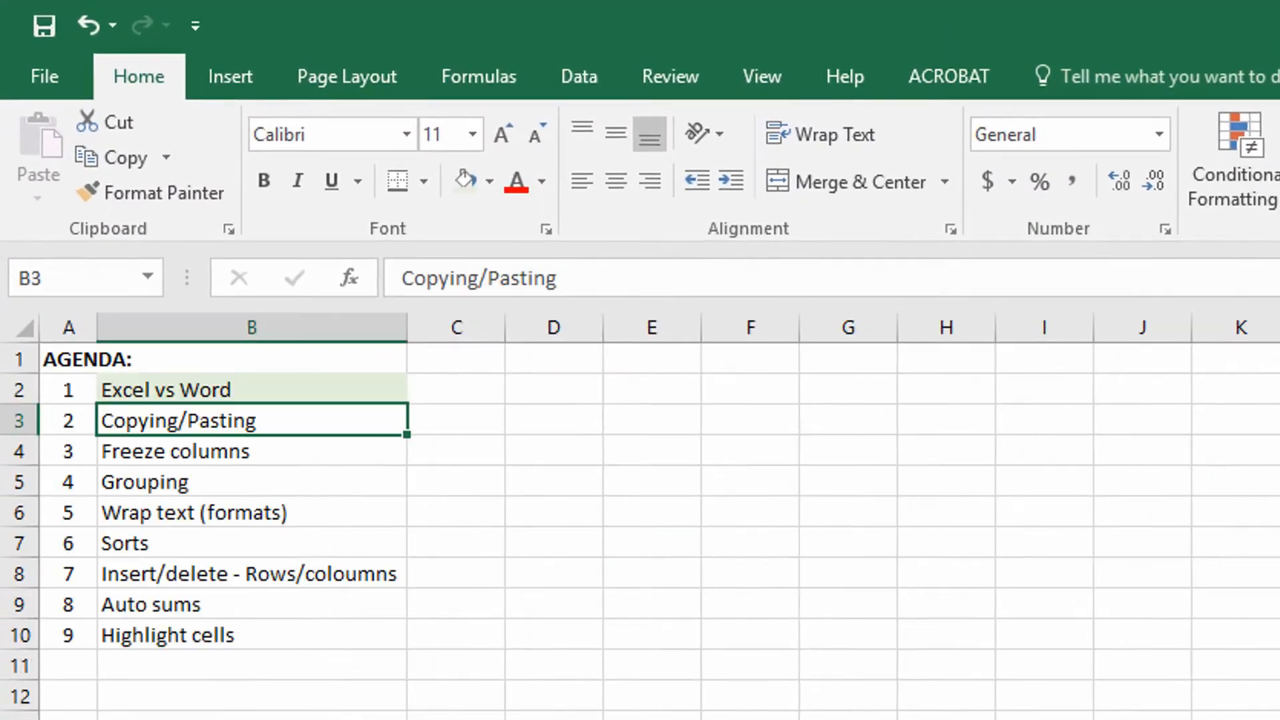
click(465, 184)
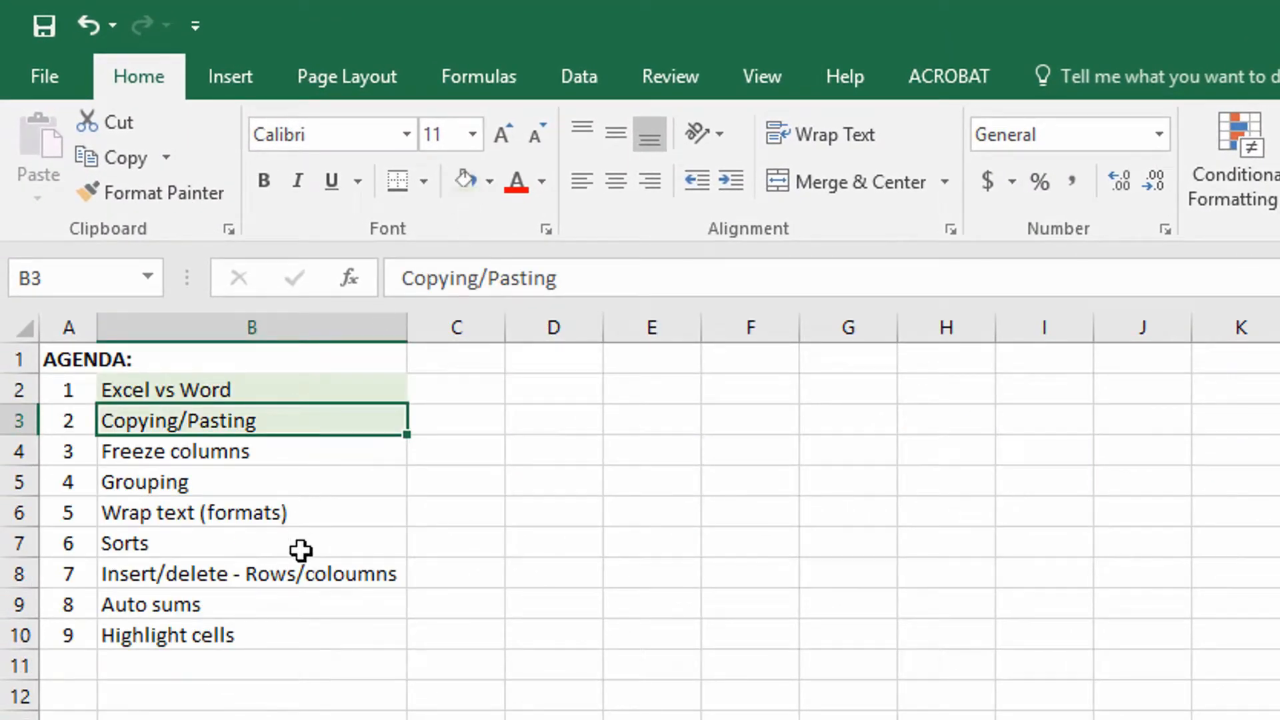
click(255, 461)
Step: Return to the sheet with the week headings and enter a person's full name in D7
key(ctrl+Page_Down)
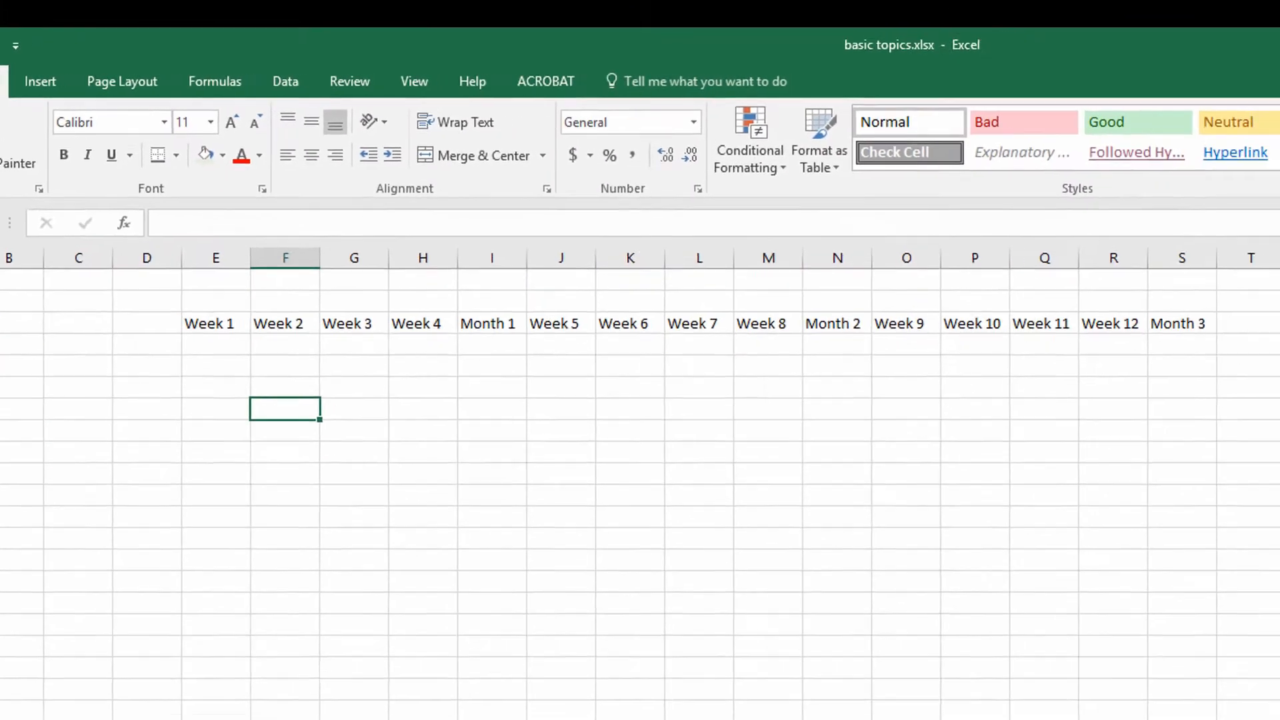
click(147, 363)
text(Dave Smithj)
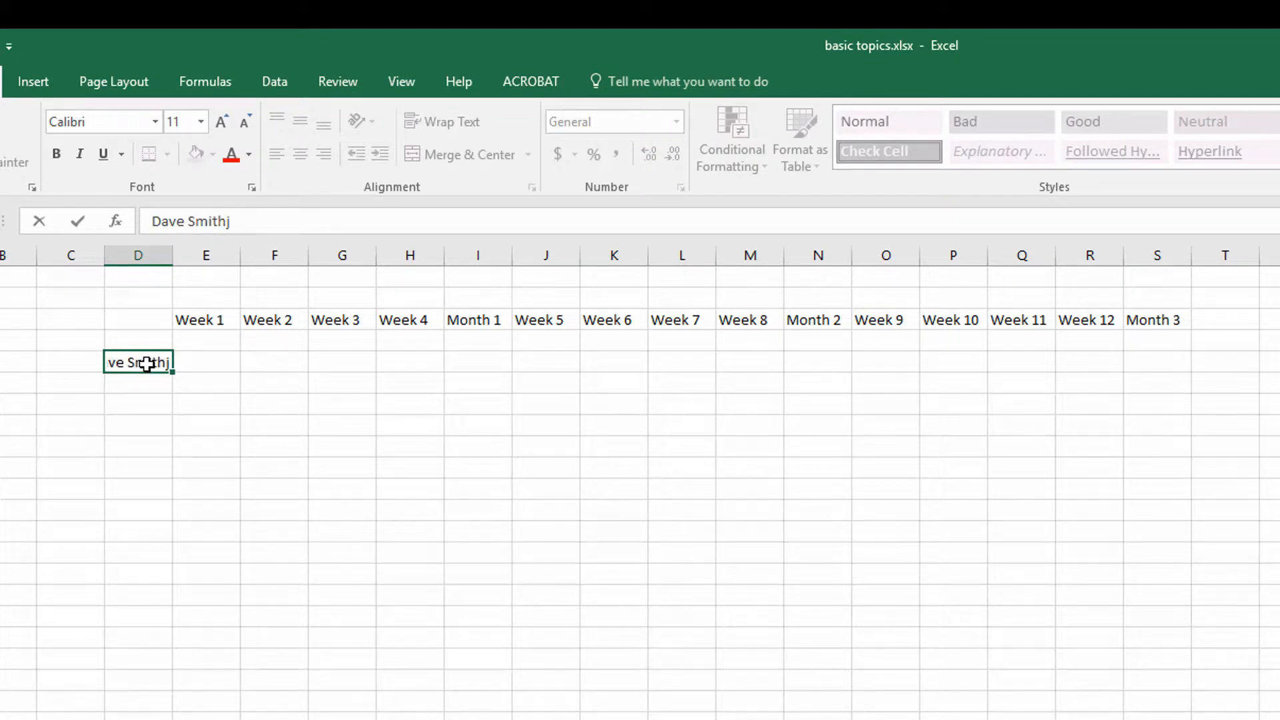
key(BackSpace)
key(Return)
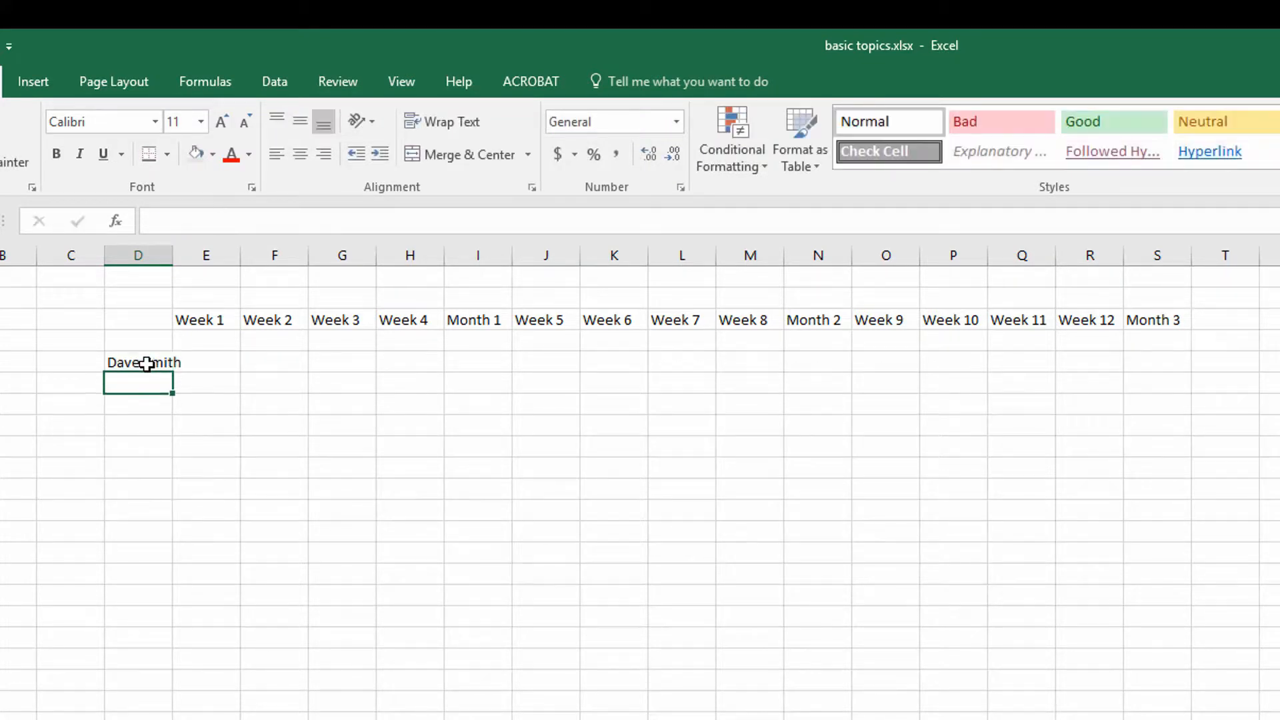
Step: Enter three more people's full names in cells D8 through D10 below the existing name
text(Jane Doe)
key(Return)
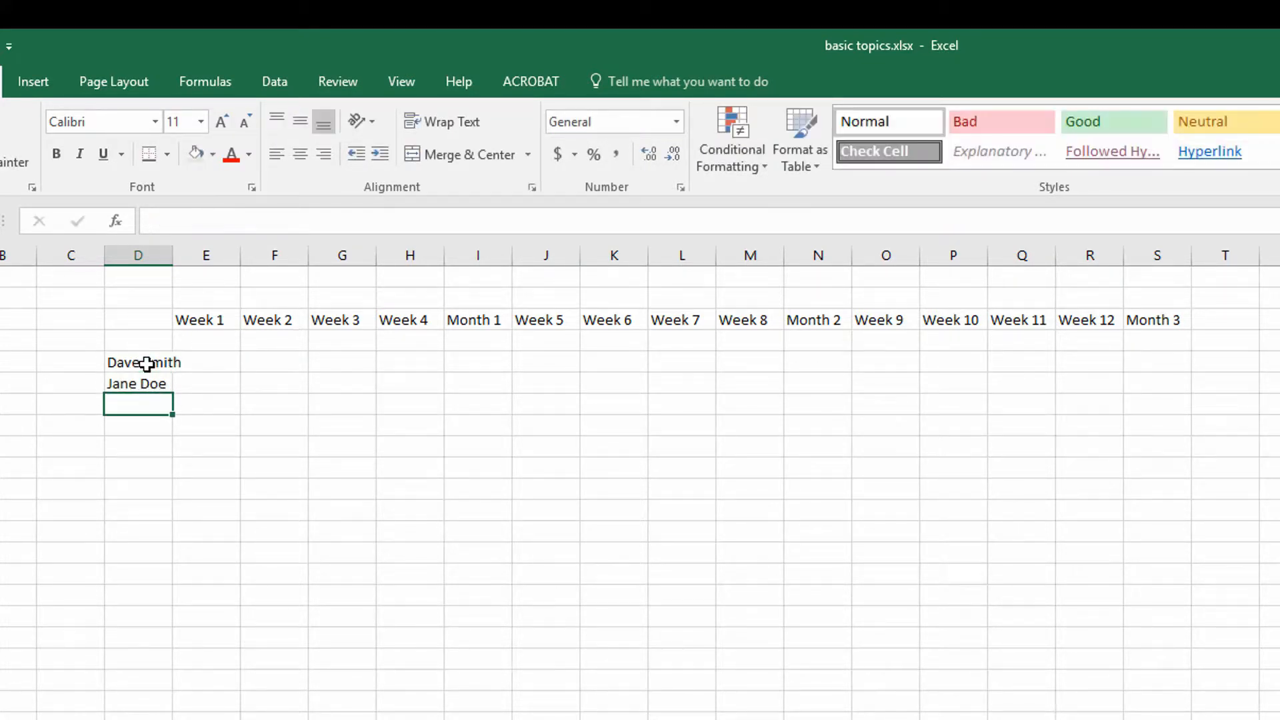
text(Art)
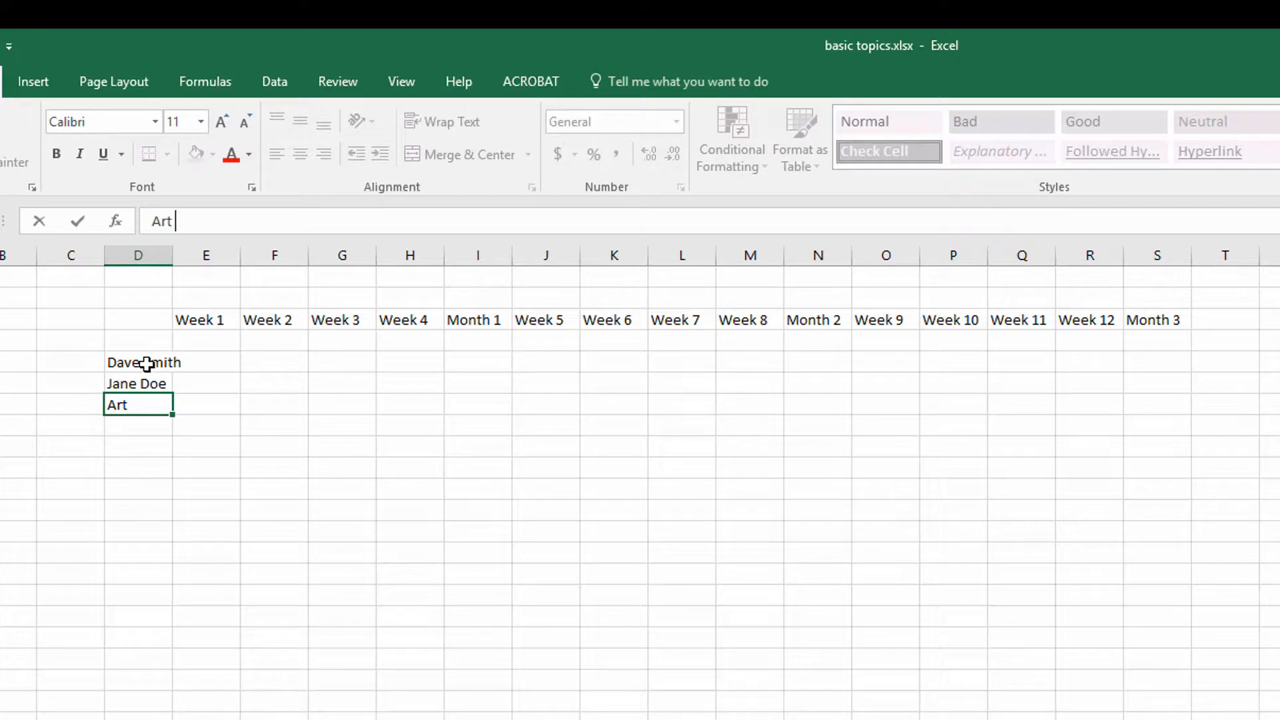
text( Franklin)
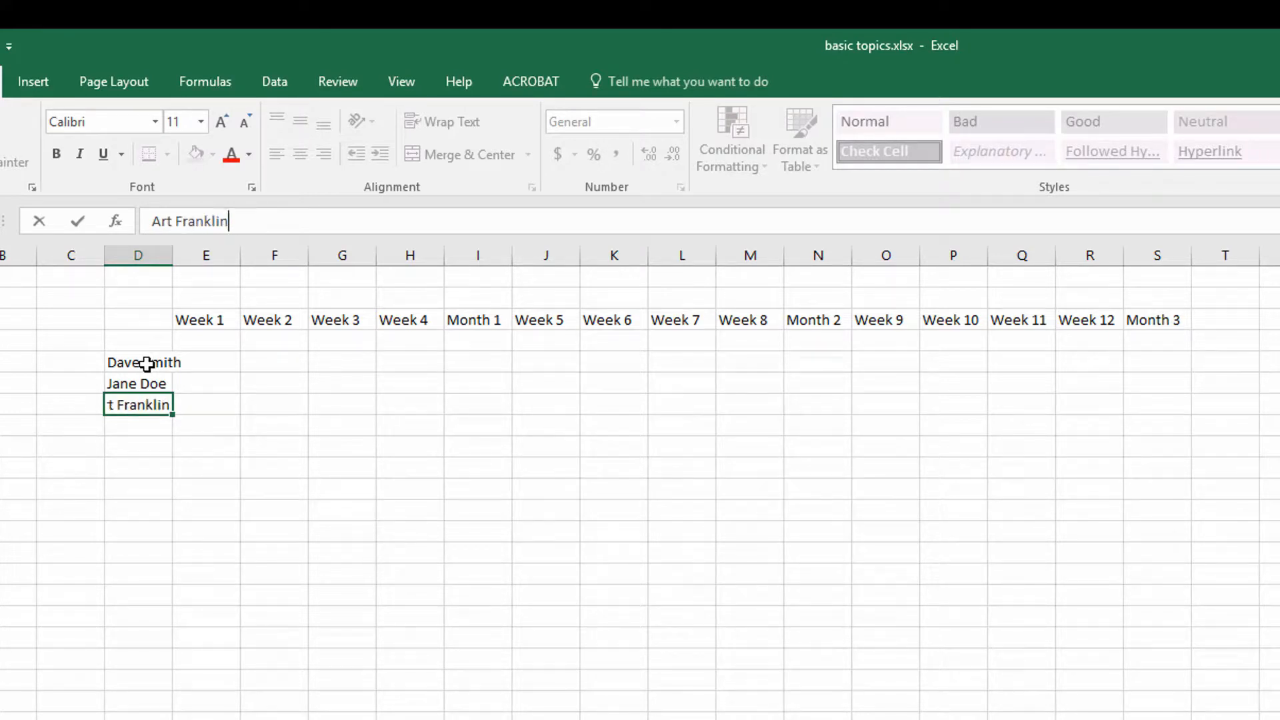
key(Return)
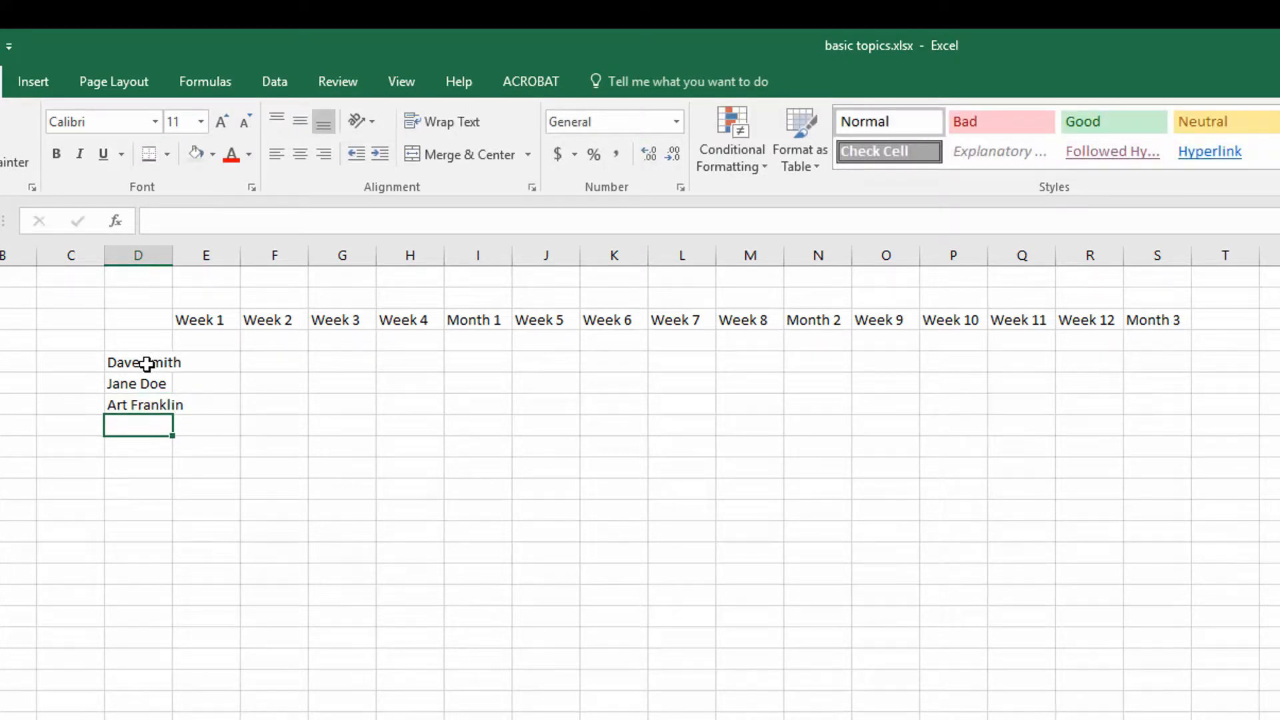
text(Daniel Ed)
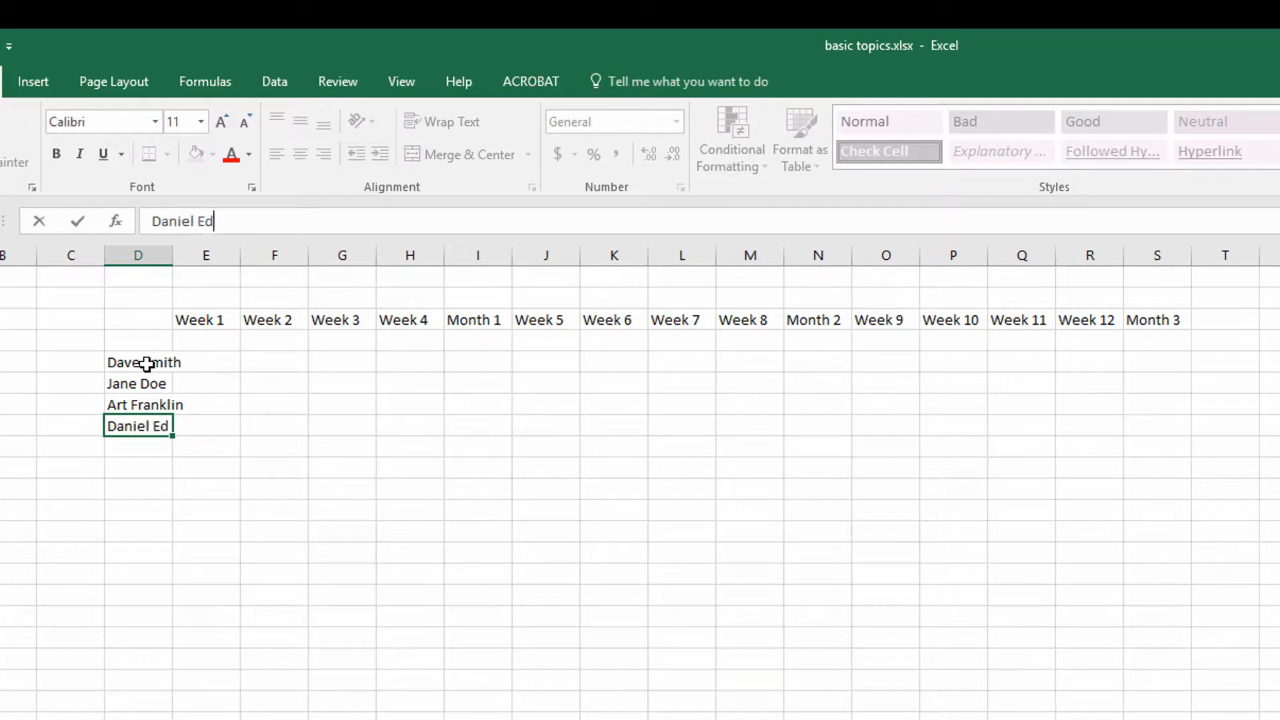
text(gar Smit)
key(Return)
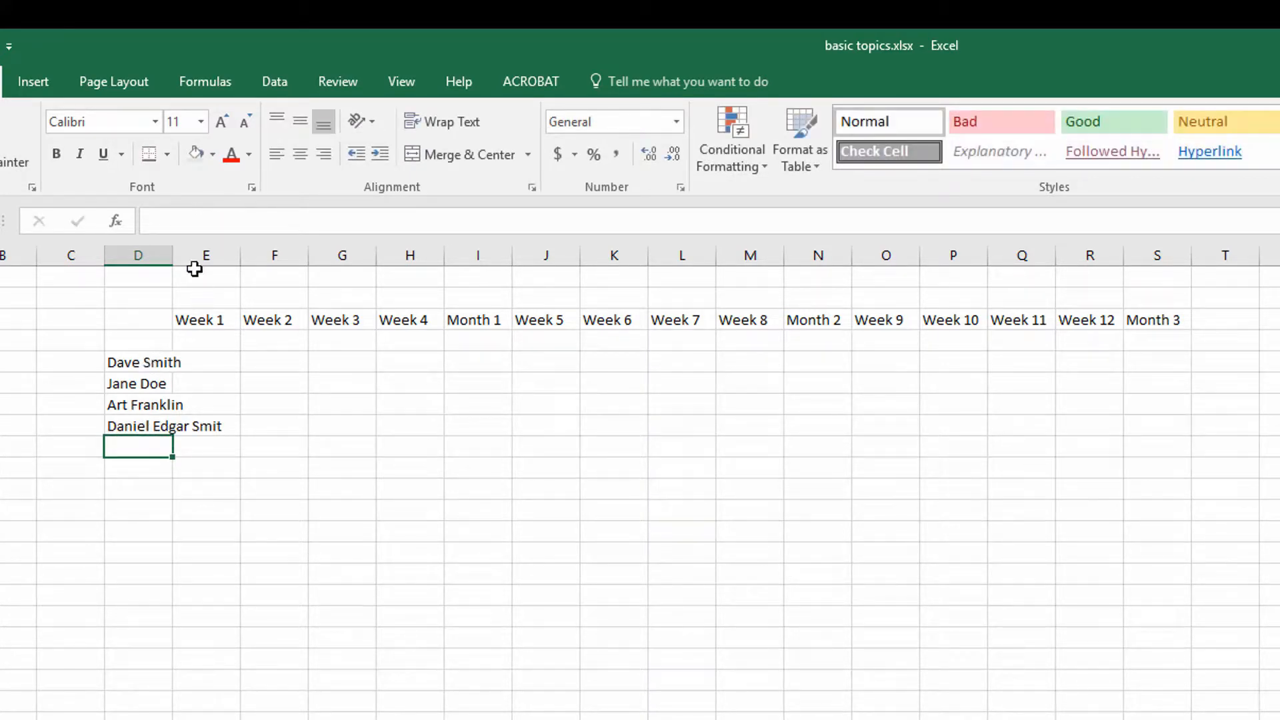
Step: Examine the empty data area E7:S10 and the blank rows well below the name list
drag(214, 361, 1145, 429)
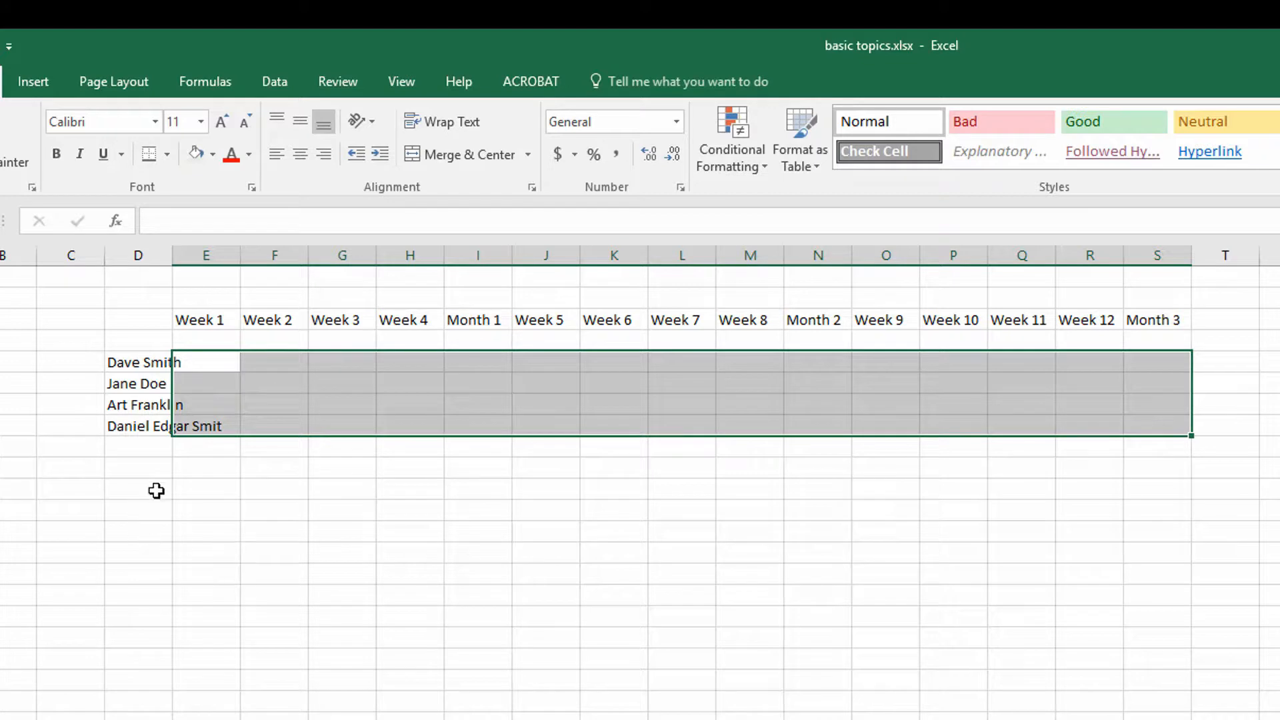
drag(149, 488, 140, 713)
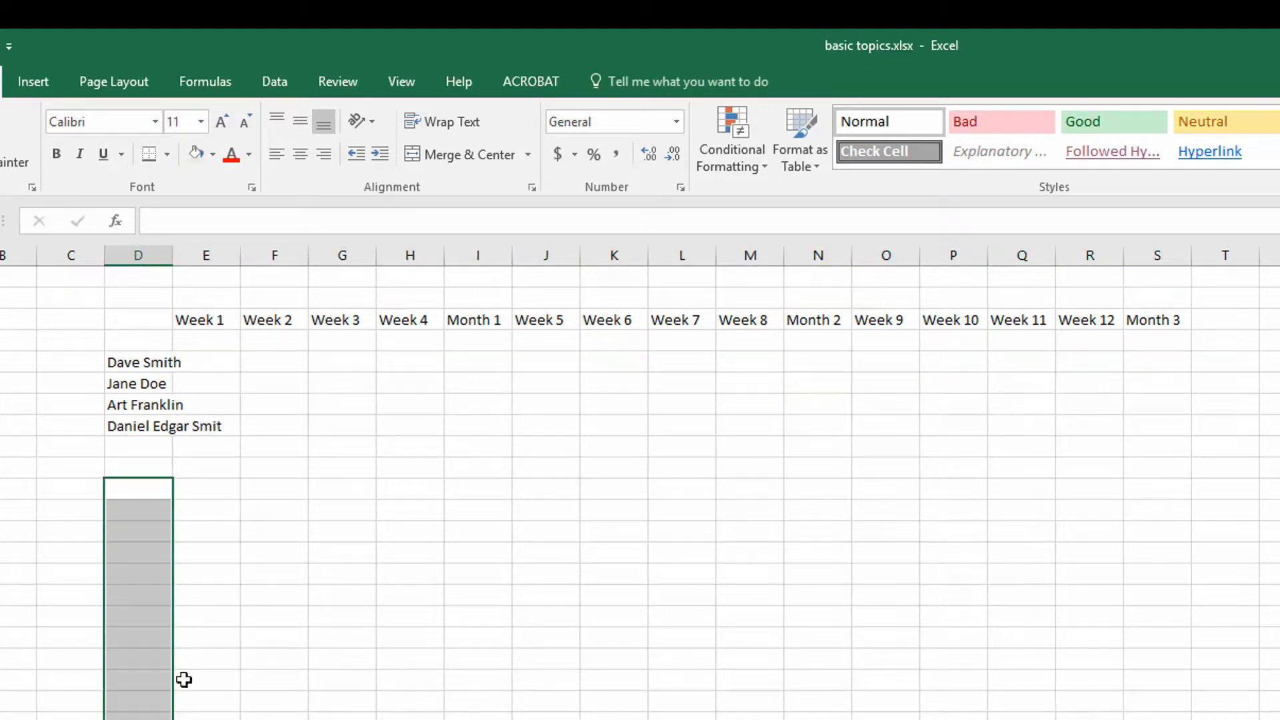
scroll(286, 659, down, 1)
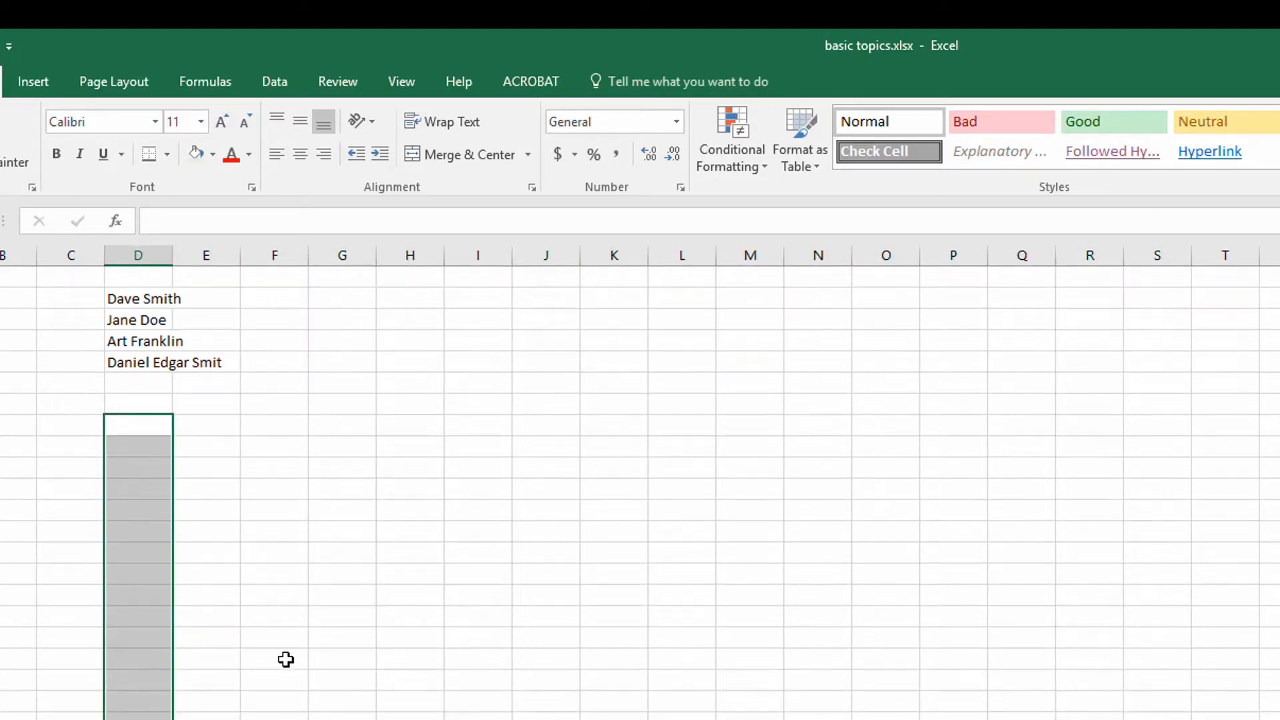
scroll(286, 660, down, 2)
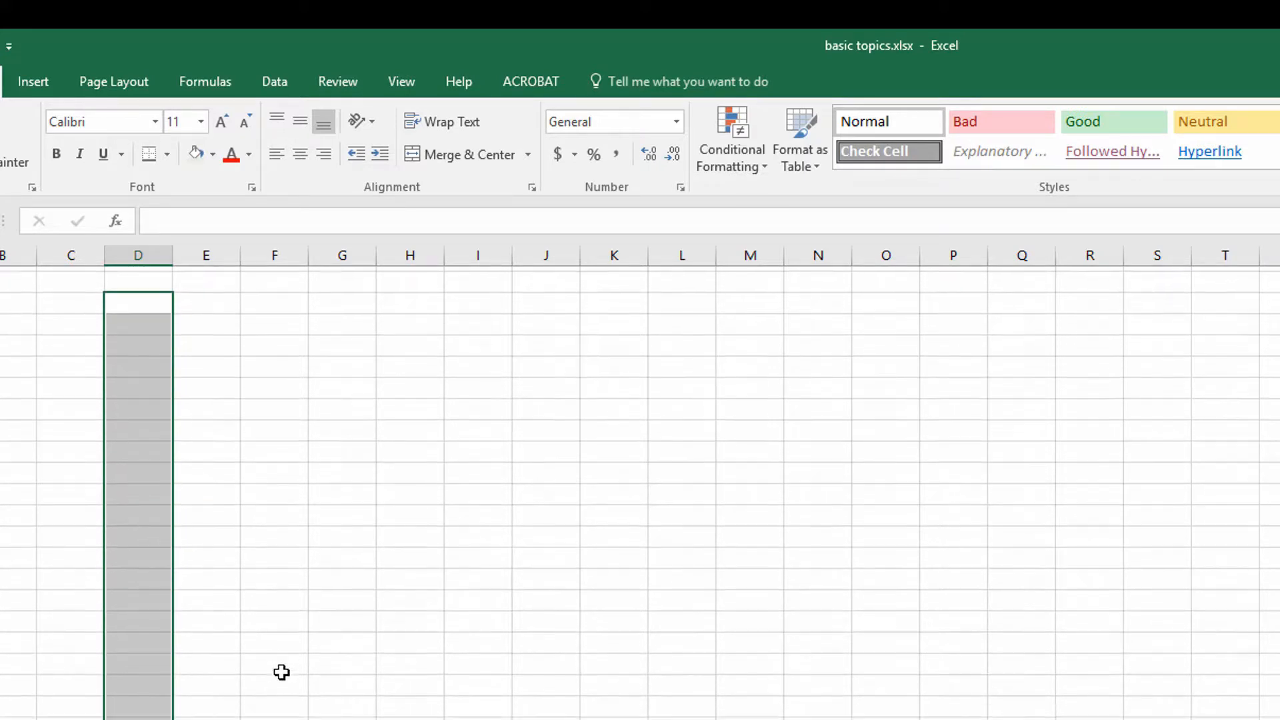
click(269, 574)
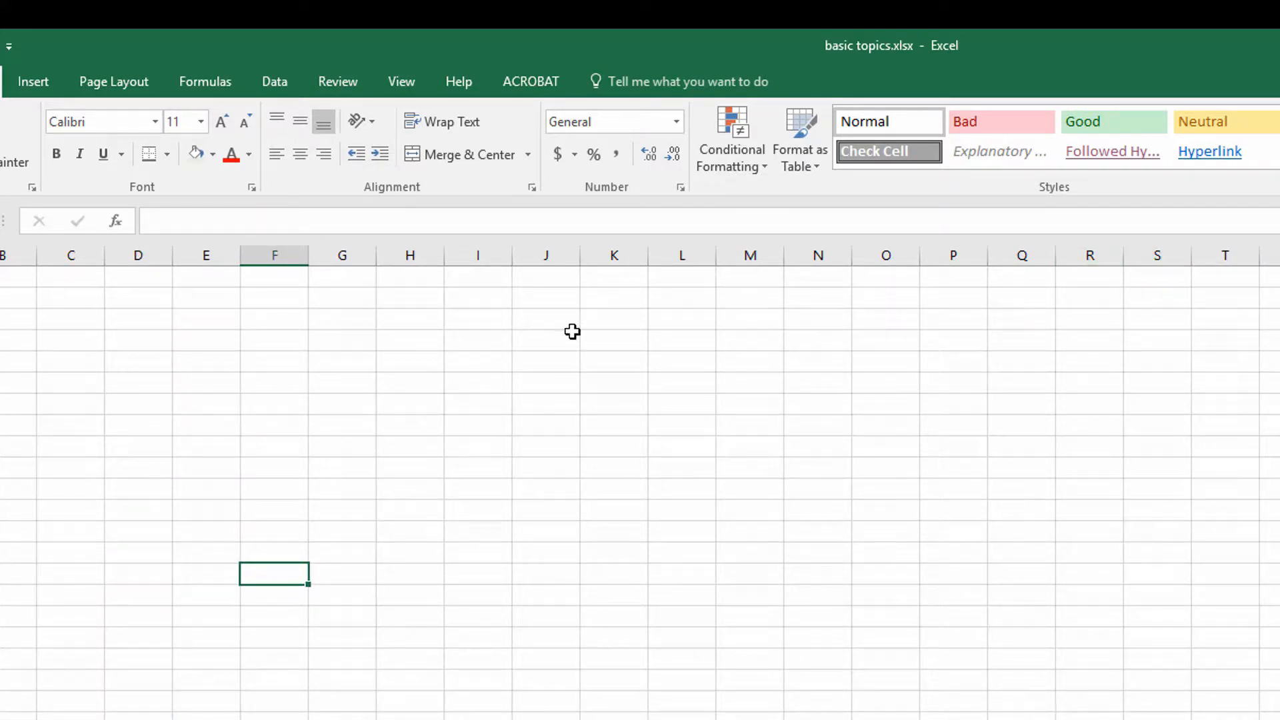
click(269, 401)
click(393, 399)
click(686, 402)
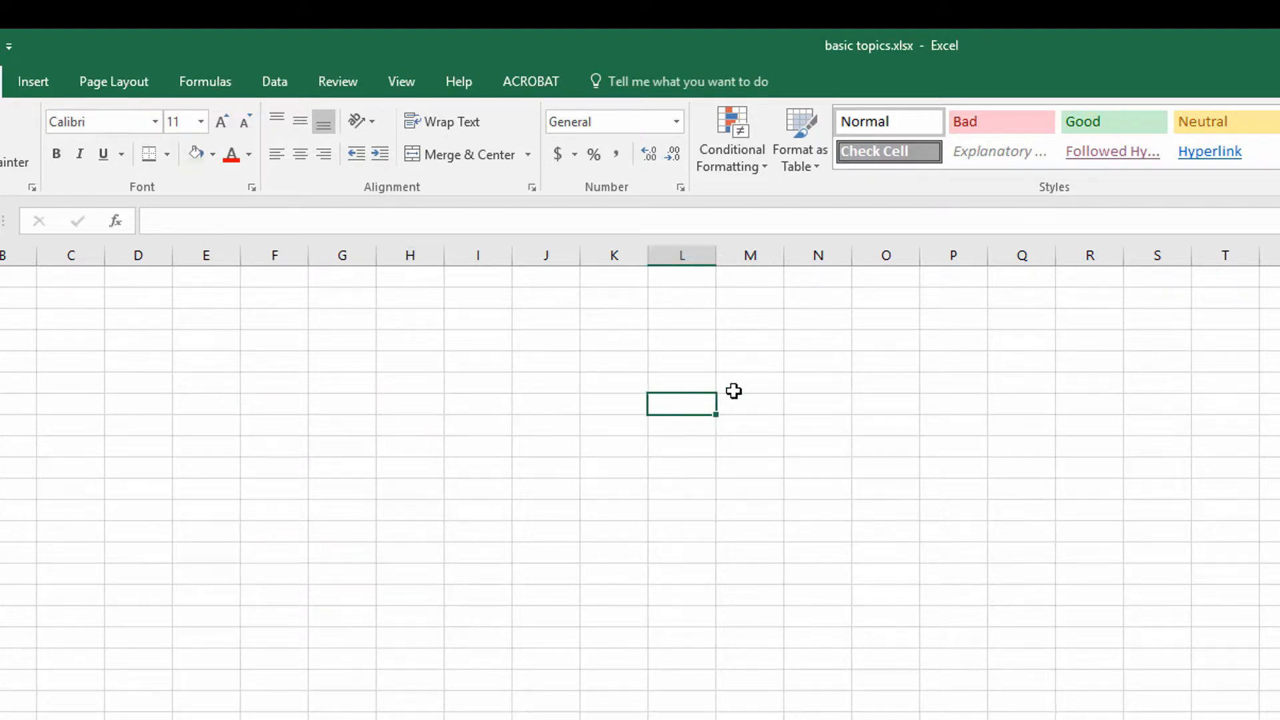
click(890, 383)
click(387, 422)
click(198, 420)
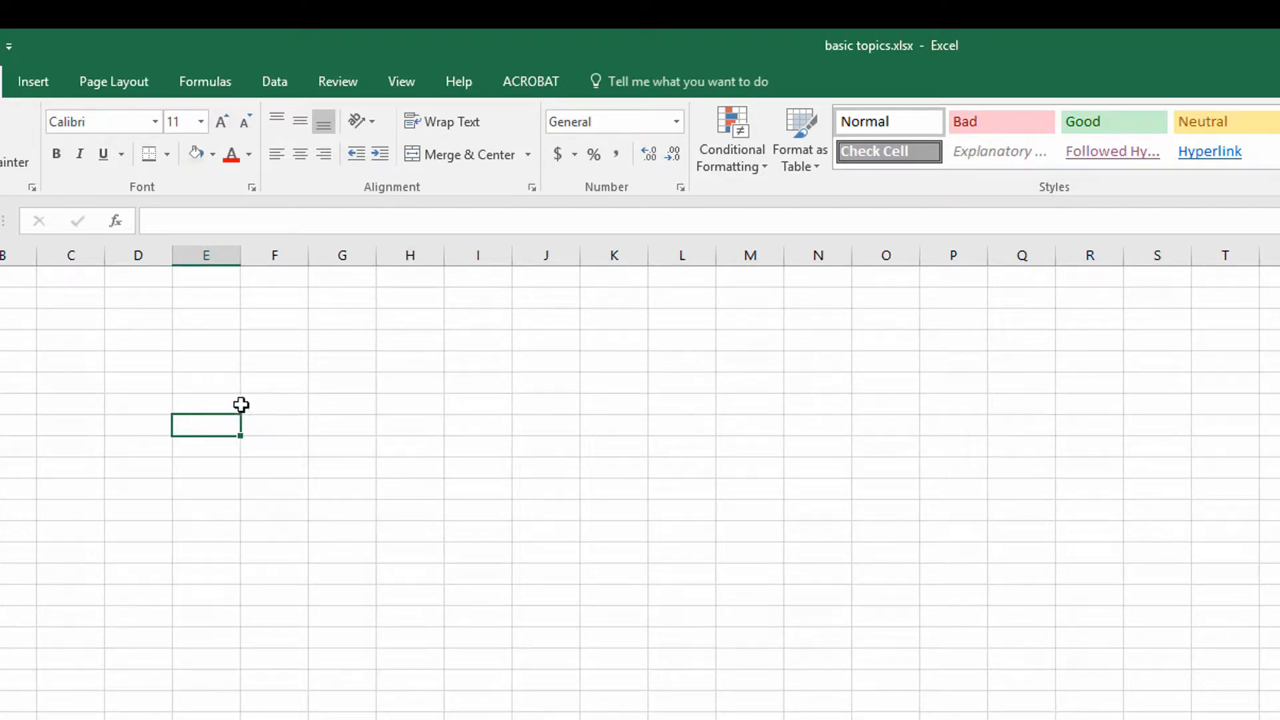
click(283, 432)
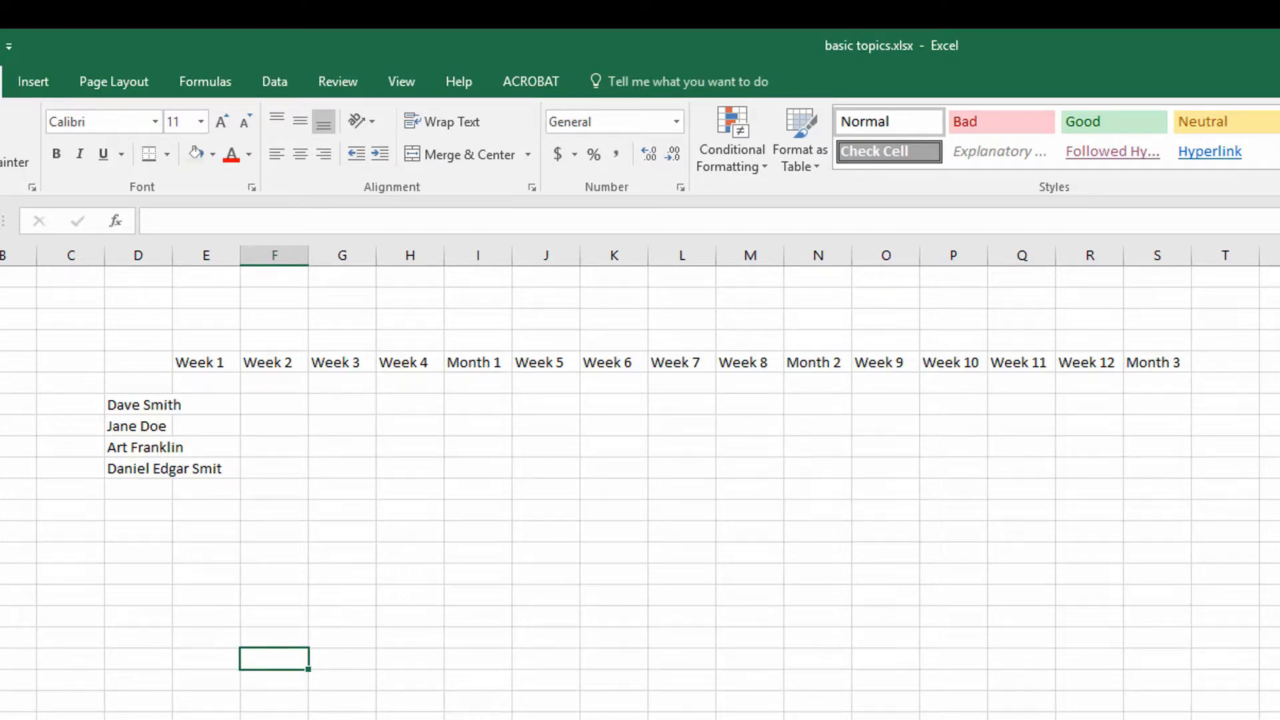
Step: Review the week and month headings in row 5 against the blank rows far below them
click(217, 362)
key(shift+space)
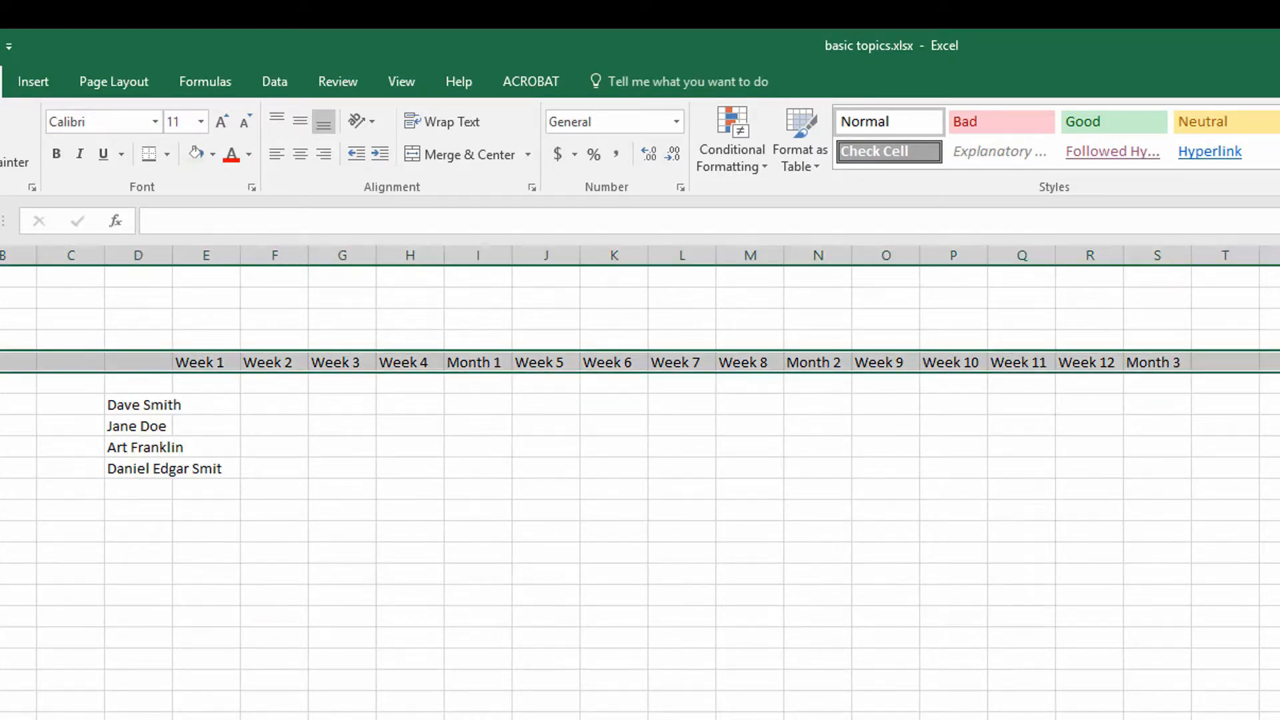
click(380, 425)
drag(192, 362, 1188, 354)
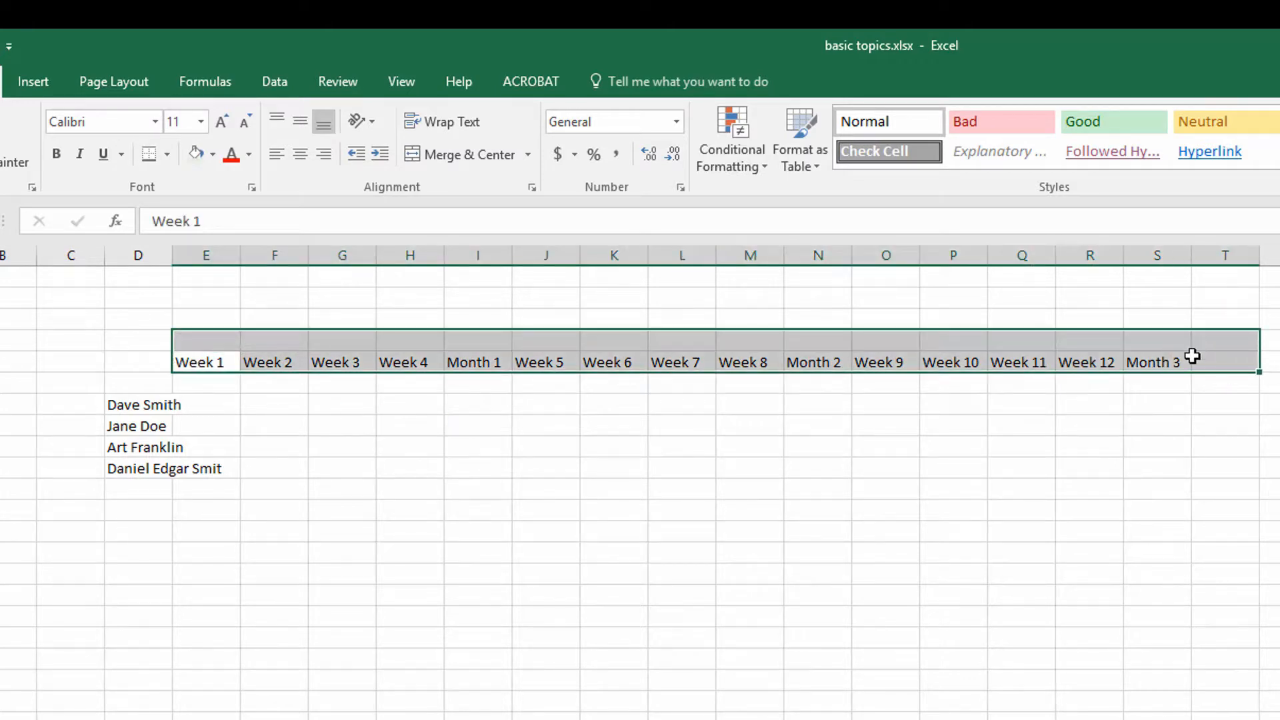
click(303, 638)
scroll(319, 640, down, 5)
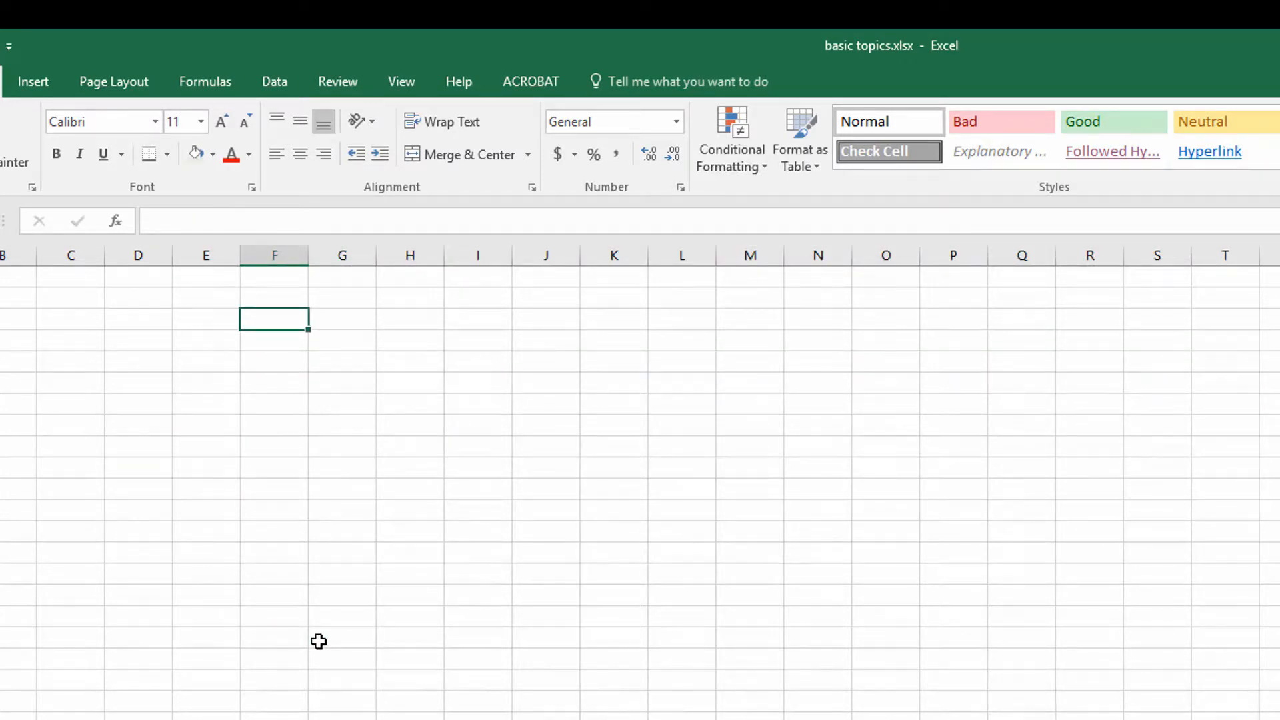
scroll(320, 642, up, 5)
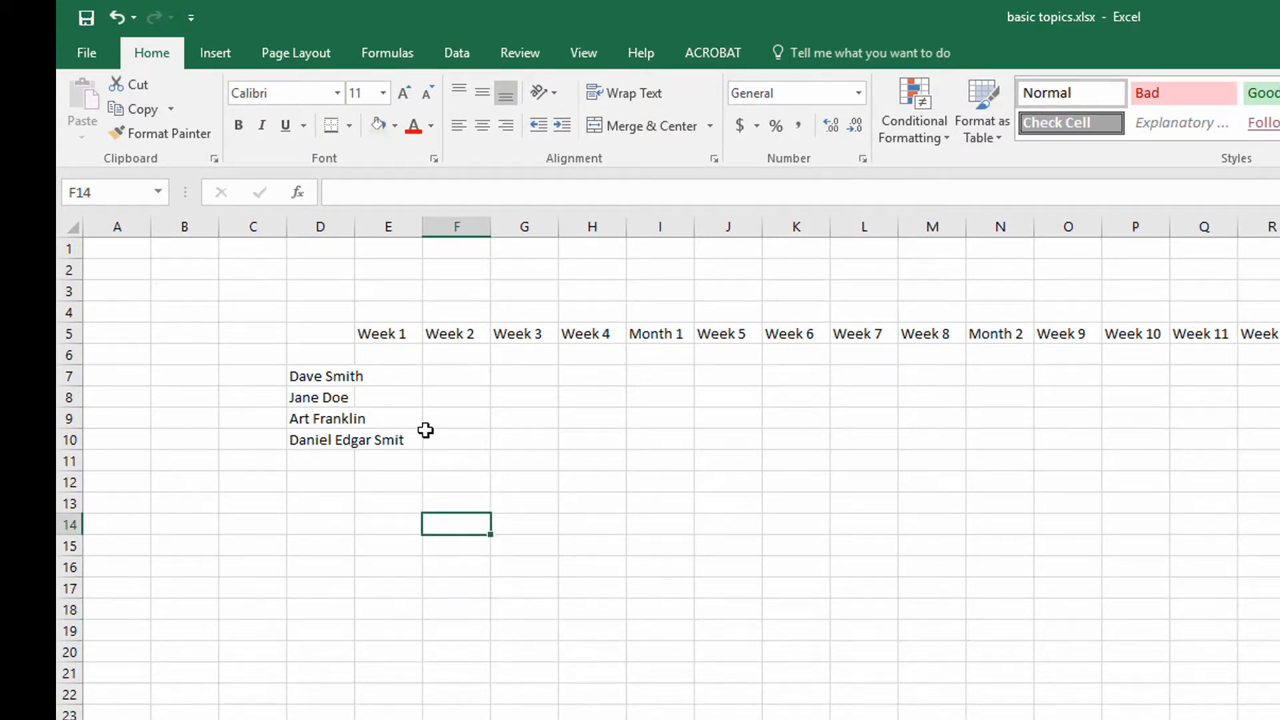
Step: Split the sheet into four panes at cell E6, below the headings and beside the names
click(366, 358)
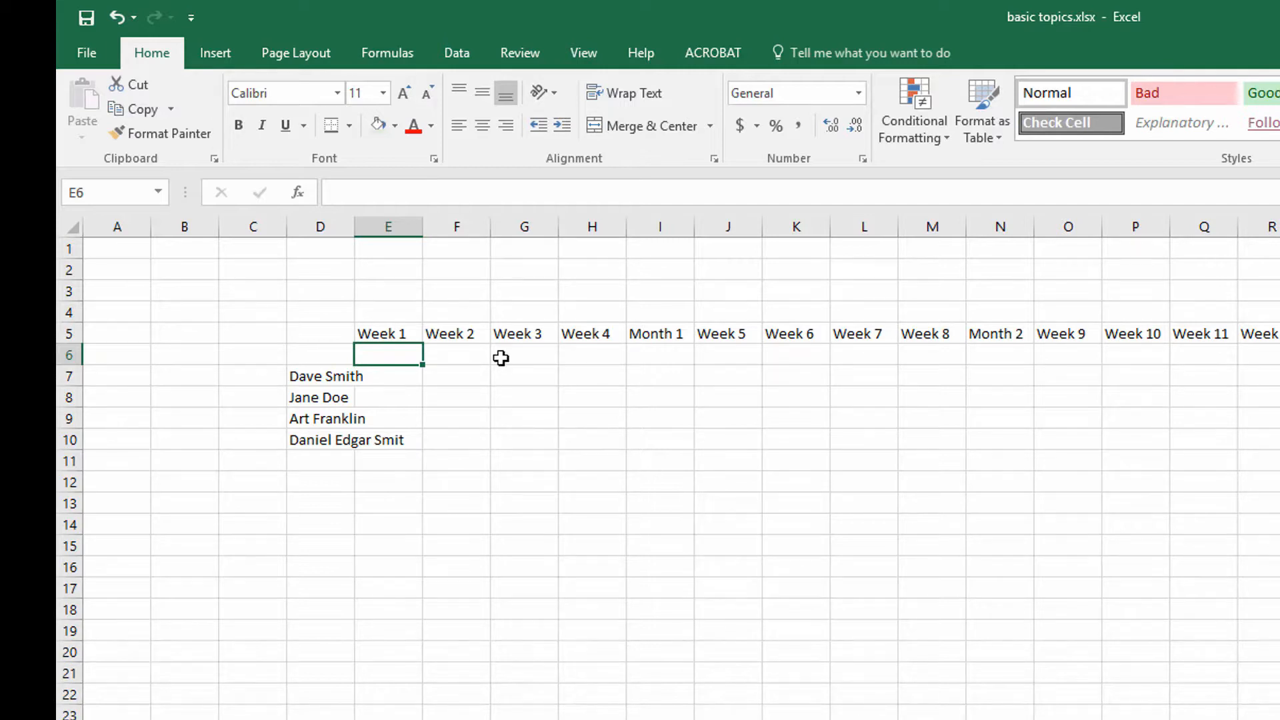
click(585, 56)
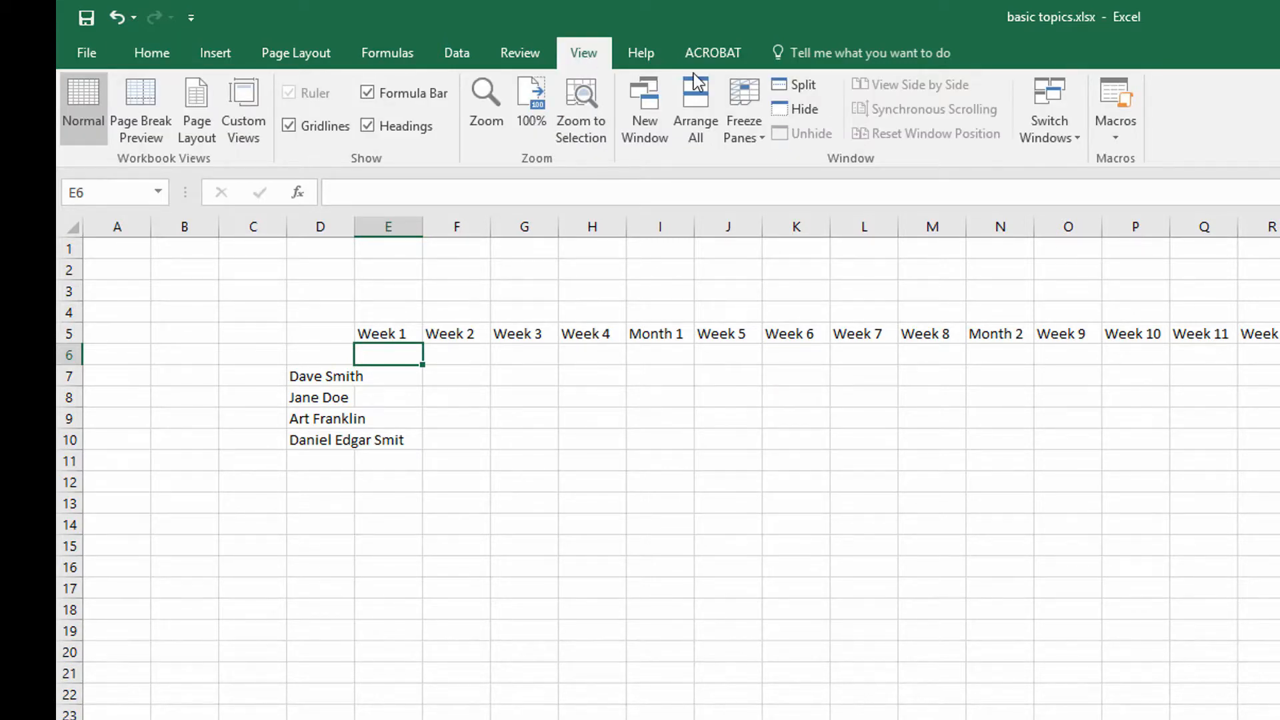
click(797, 89)
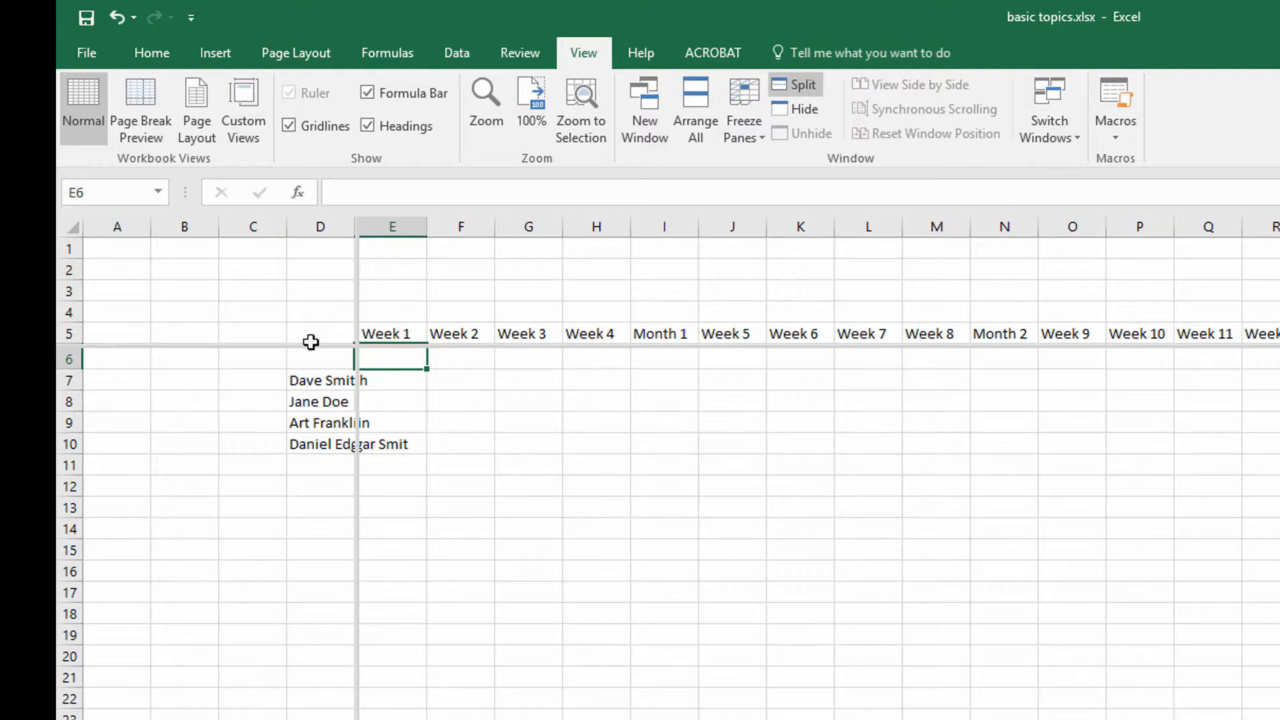
Step: Examine the four split panes by selecting cells in each of them
click(236, 266)
click(520, 272)
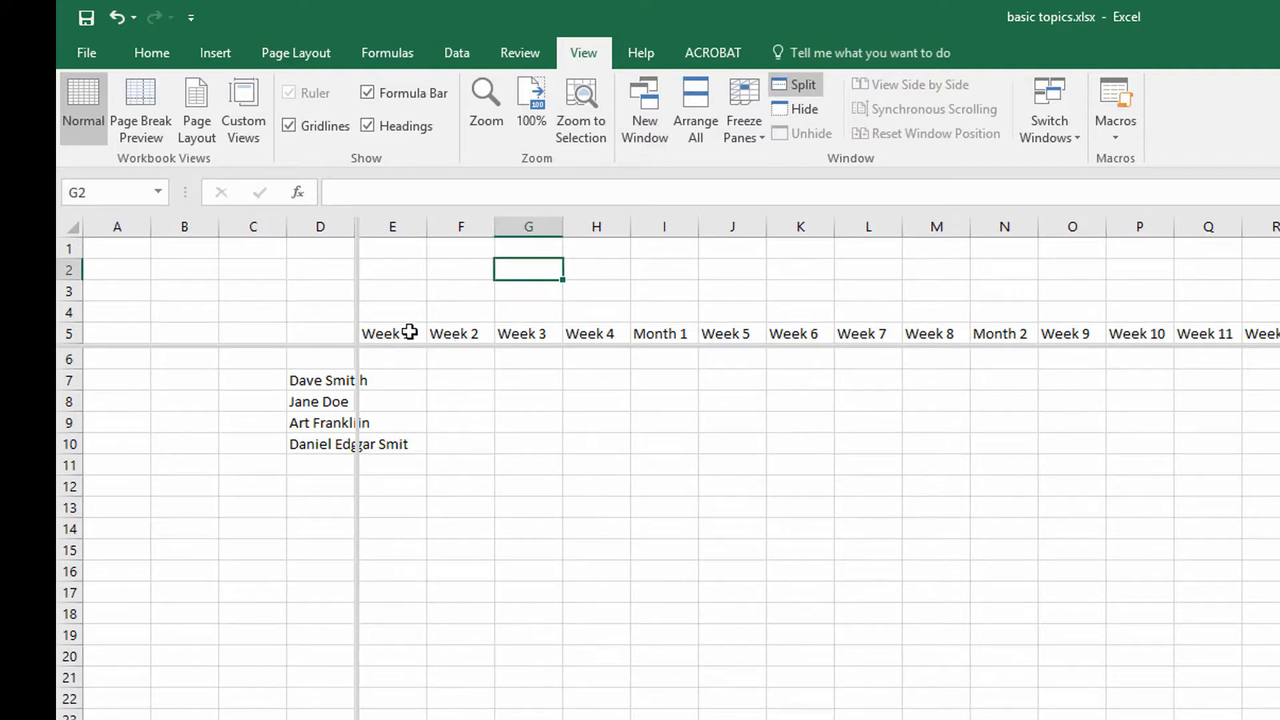
click(254, 460)
click(543, 464)
click(294, 478)
mouse_move(297, 486)
mouse_down()
mouse_move(86, 534)
mouse_move(93, 717)
mouse_up()
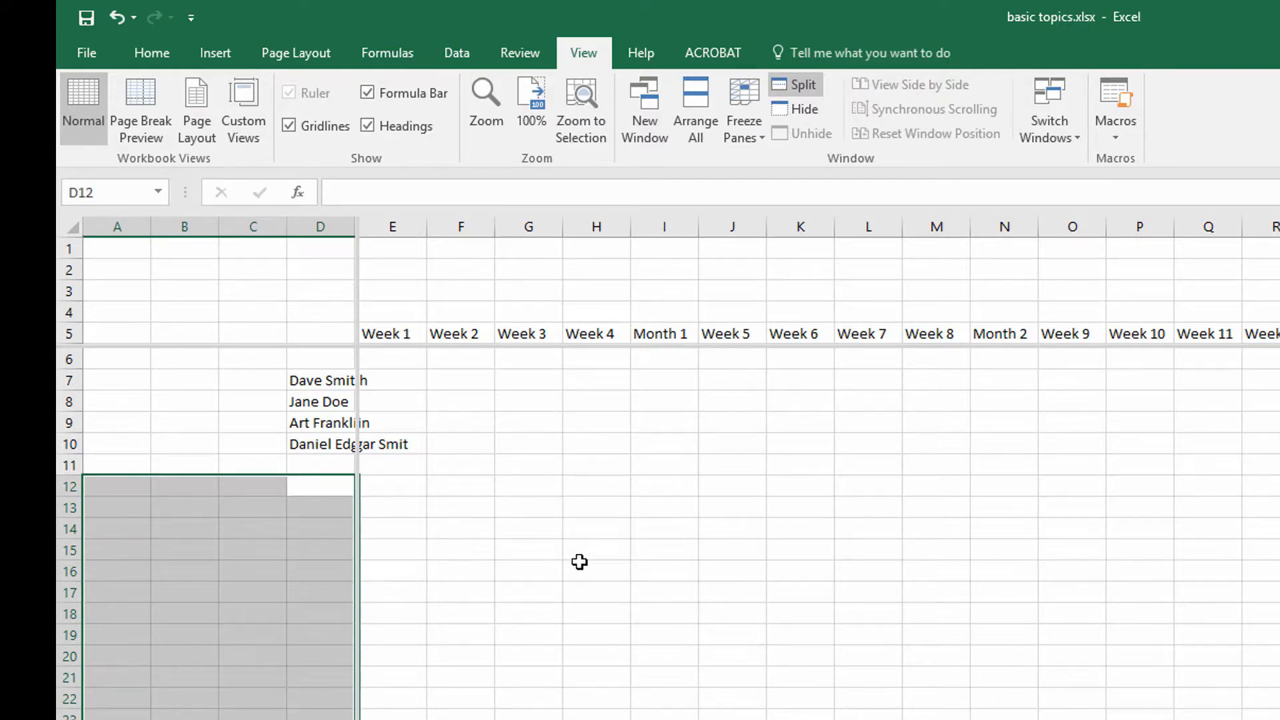
Step: Check the name column while viewing distant columns, and the row 5 headings while viewing rows far below
drag(666, 683, 1276, 713)
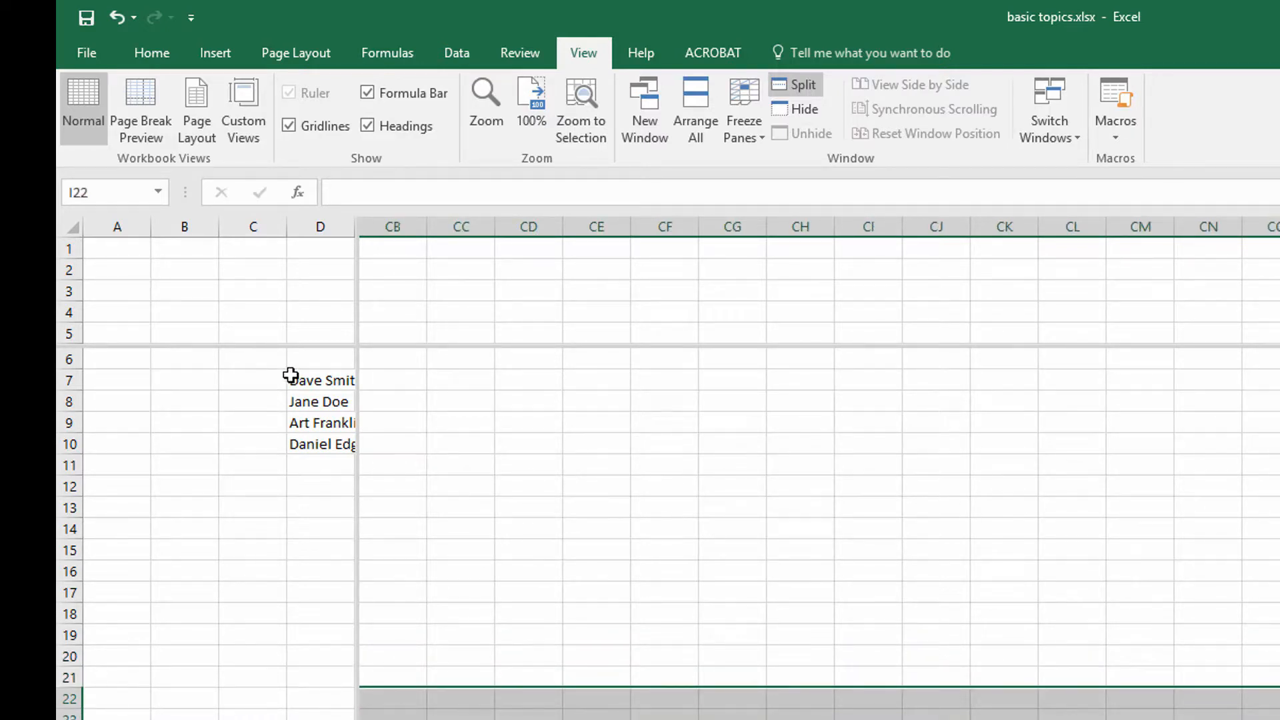
drag(290, 377, 305, 458)
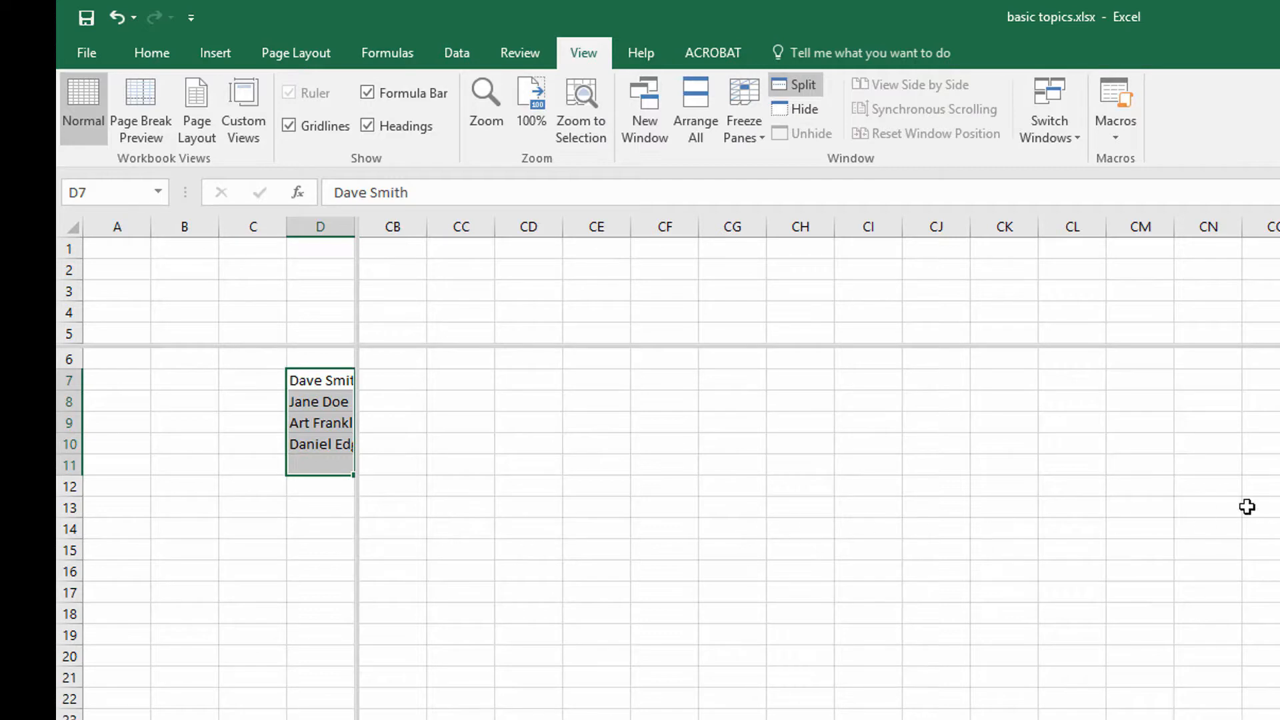
drag(1249, 506, 140, 491)
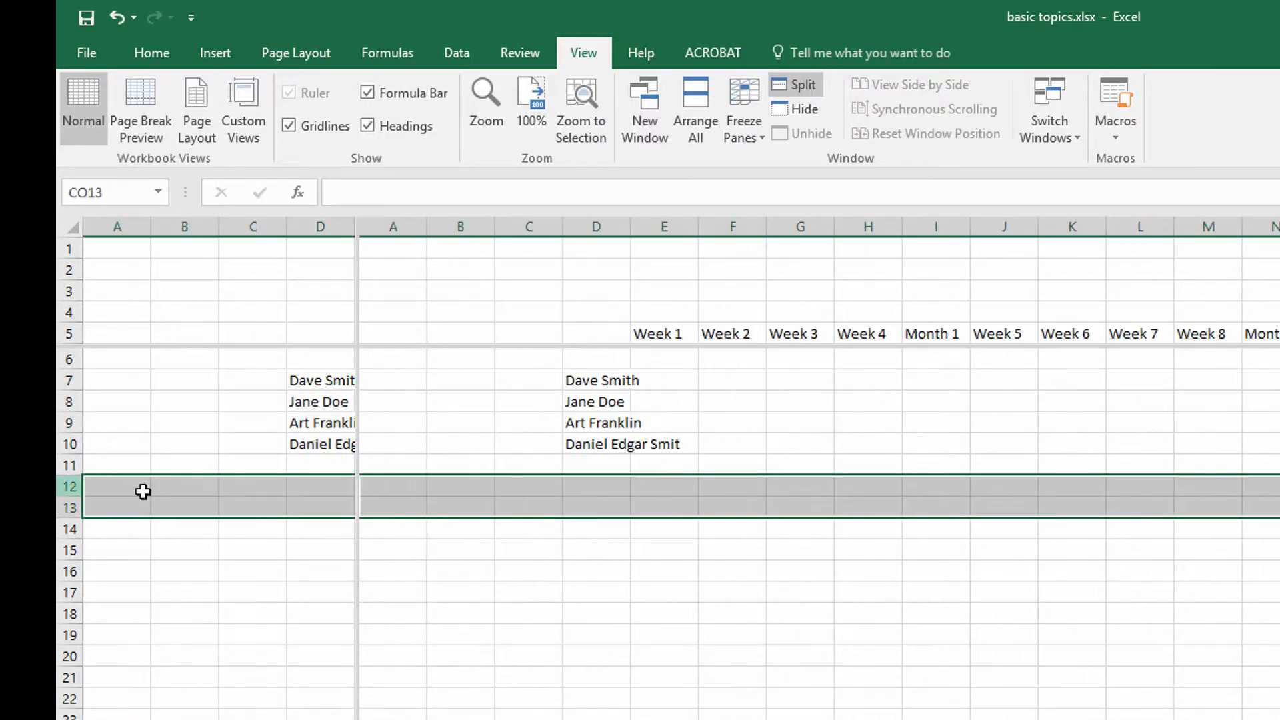
scroll(651, 520, down, 3)
scroll(650, 524, down, 4)
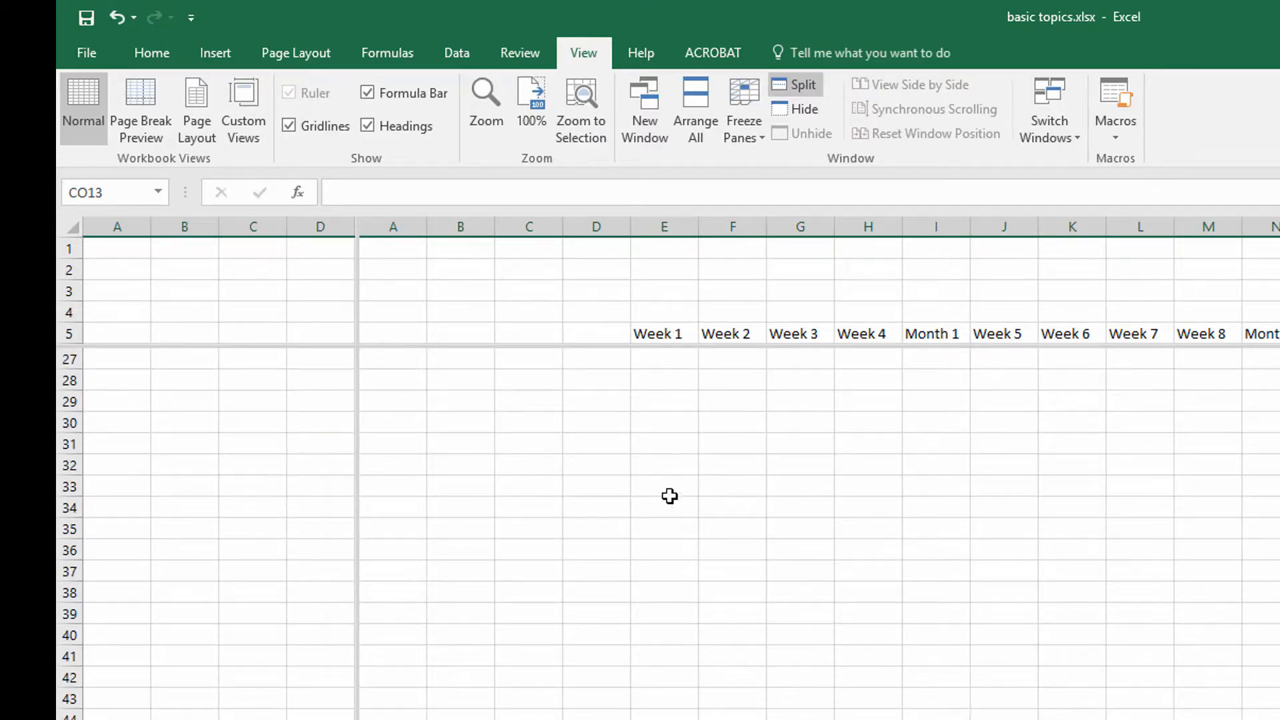
scroll(670, 496, down, 8)
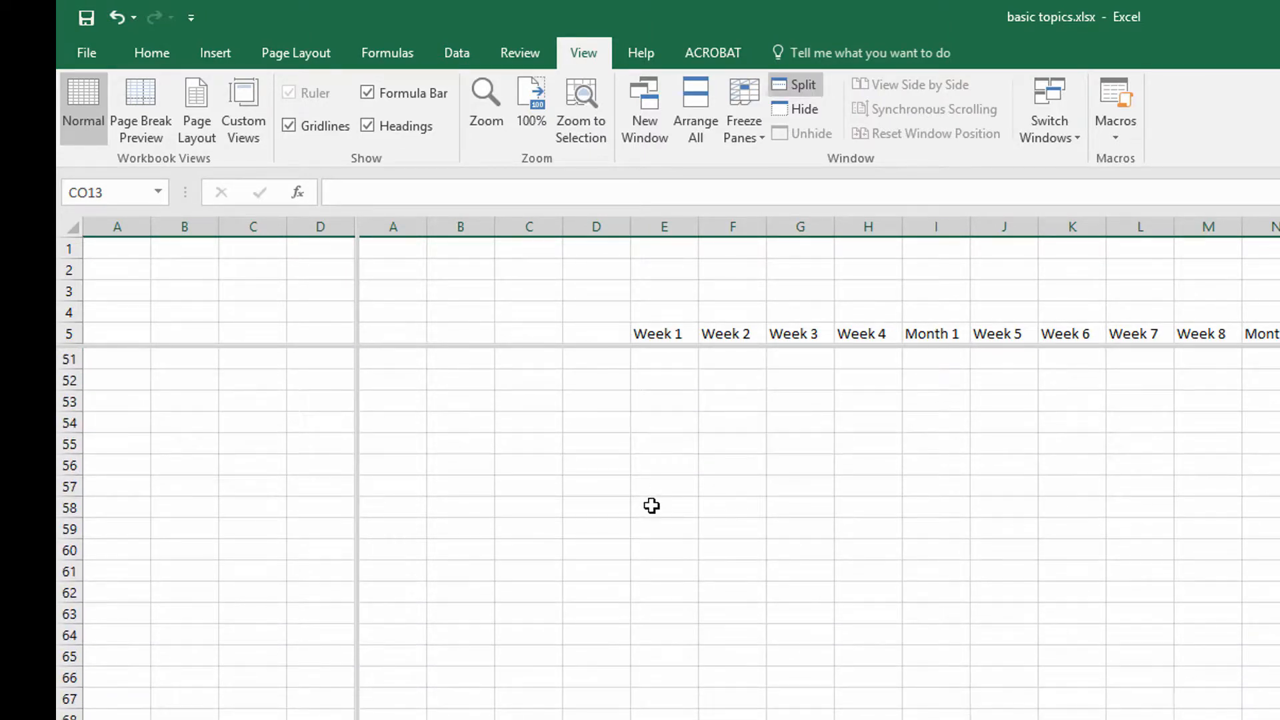
scroll(722, 677, up, 17)
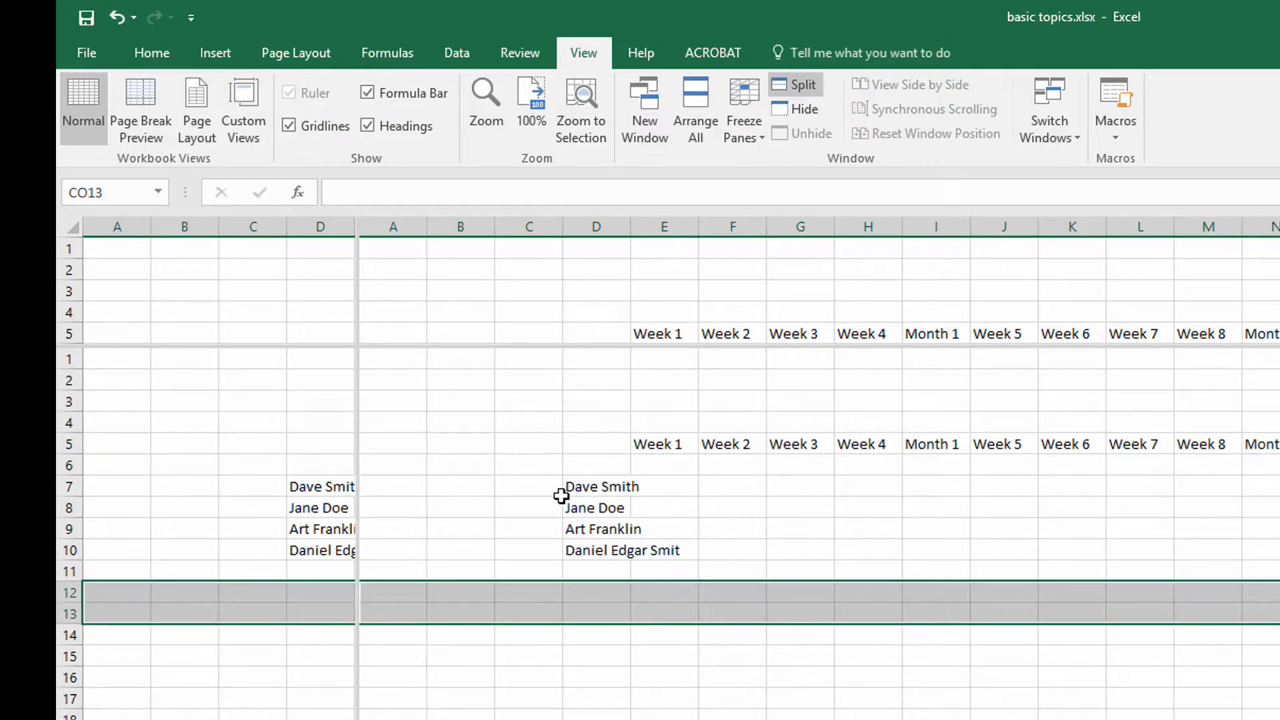
Step: Remove the vertical split beside the name column, keeping the horizontal split below row 5
drag(311, 463, 328, 574)
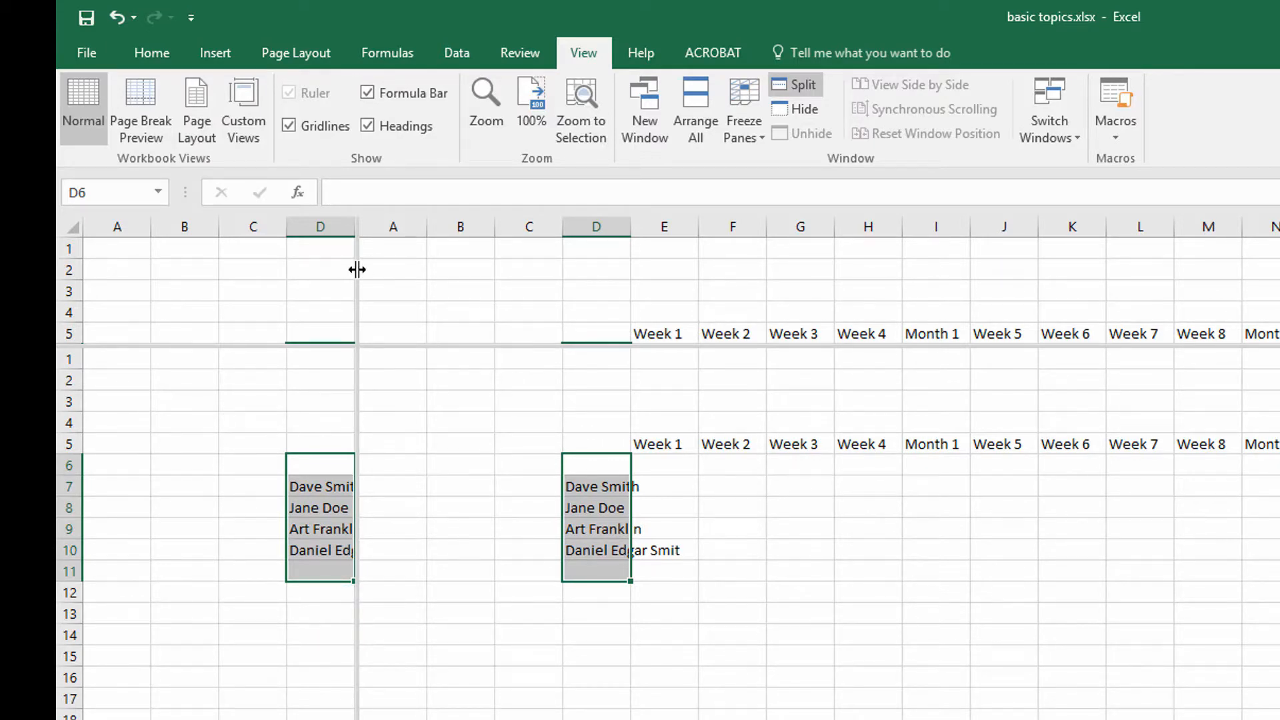
double_click(358, 650)
click(745, 544)
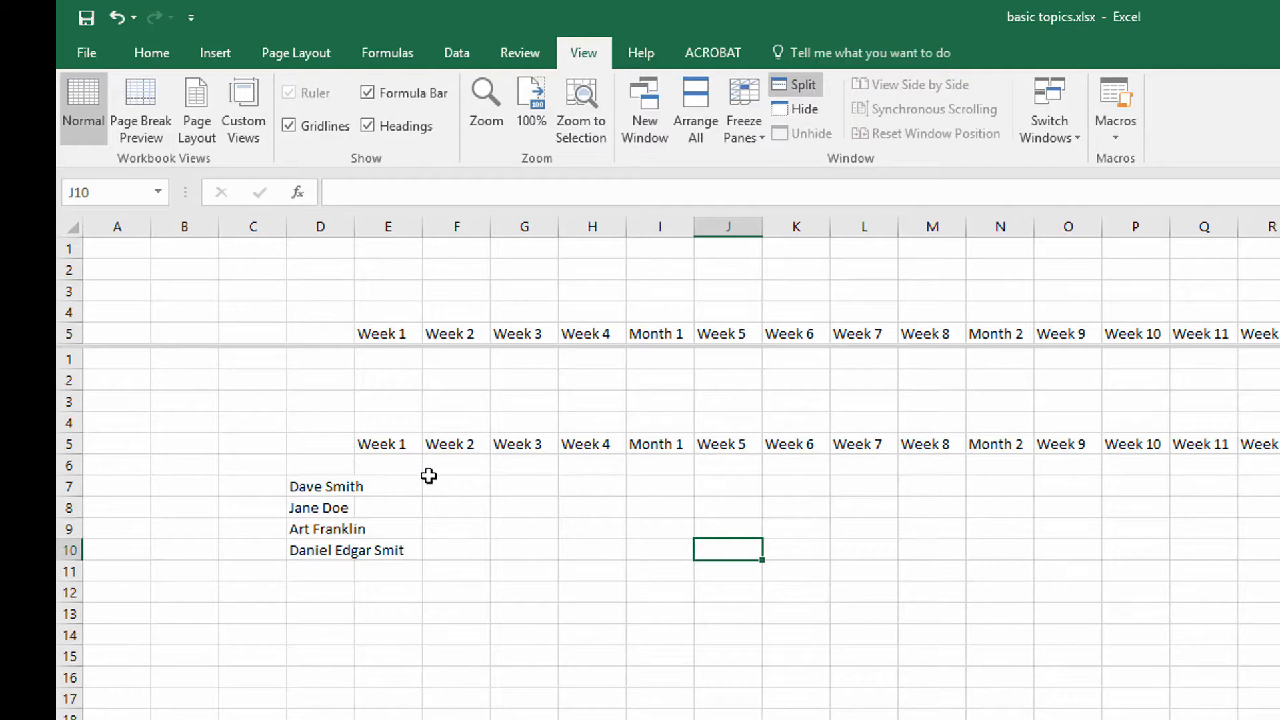
Step: Examine how the lower pane's rows move beneath the headings held above the horizontal split
scroll(428, 474, down, 4)
scroll(423, 489, up, 4)
drag(68, 248, 69, 423)
click(70, 505)
click(130, 502)
click(252, 590)
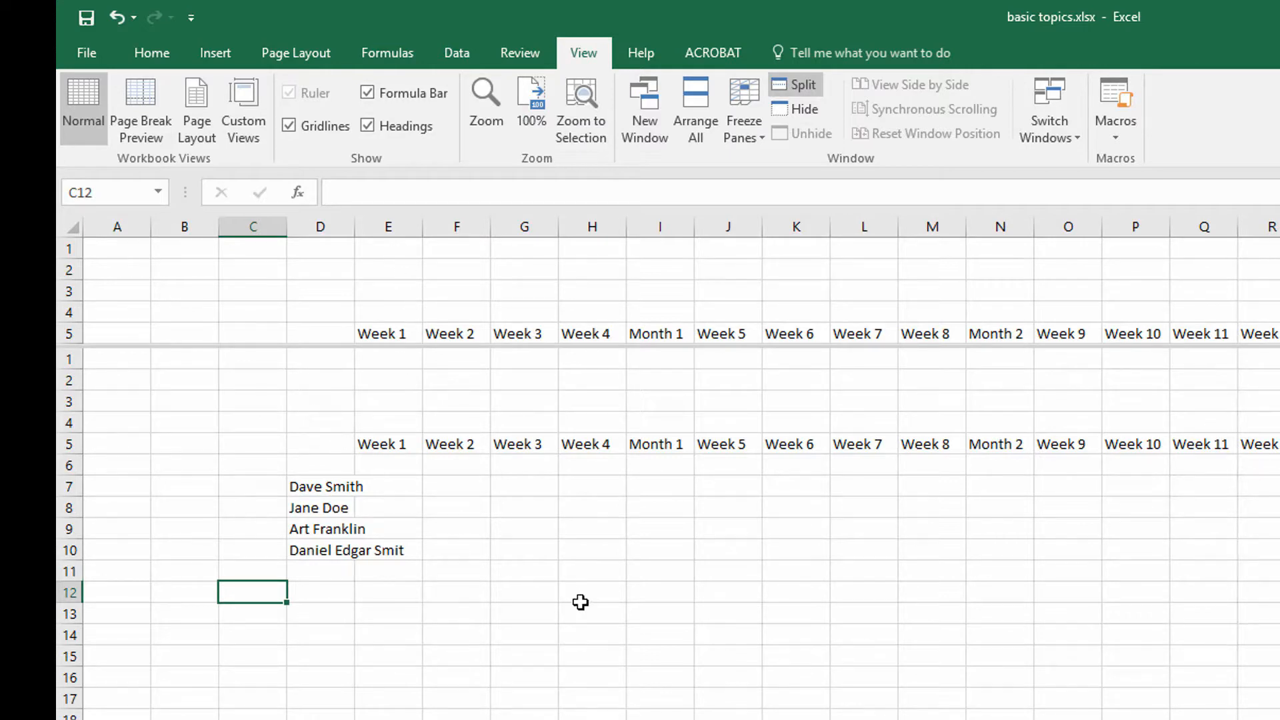
scroll(574, 603, down, 3)
scroll(574, 603, down, 6)
scroll(573, 602, up, 5)
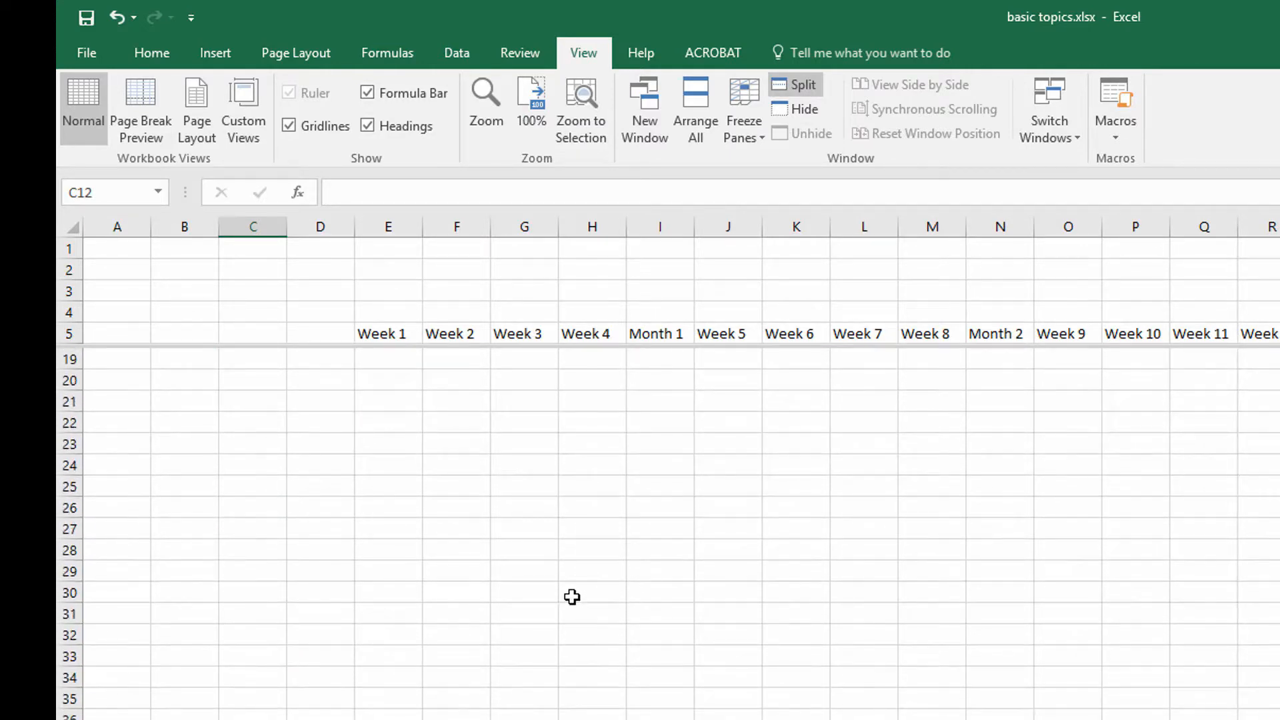
scroll(572, 597, up, 2)
scroll(572, 597, up, 2)
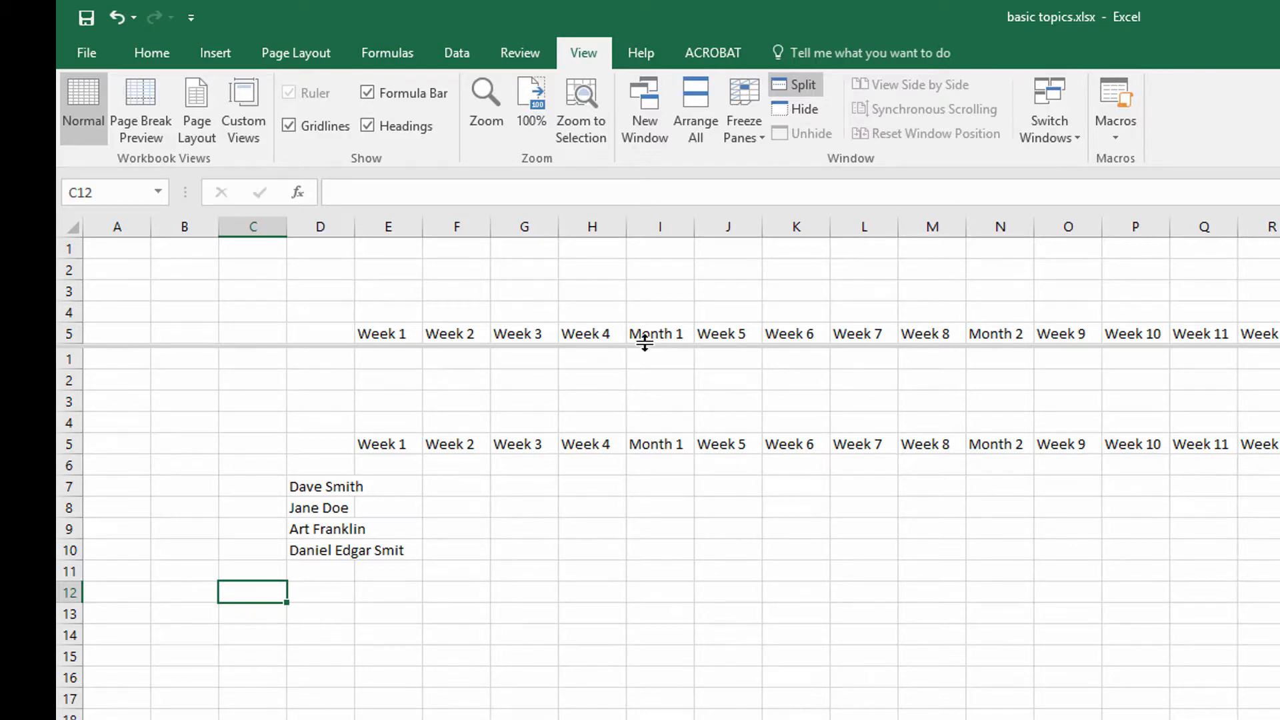
Step: Freeze the panes at the horizontal split below the week headings in row 5
scroll(602, 399, down, 3)
scroll(603, 400, up, 3)
mouse_move(350, 340)
mouse_down()
mouse_move(348, 263)
mouse_move(355, 437)
mouse_move(350, 339)
mouse_up()
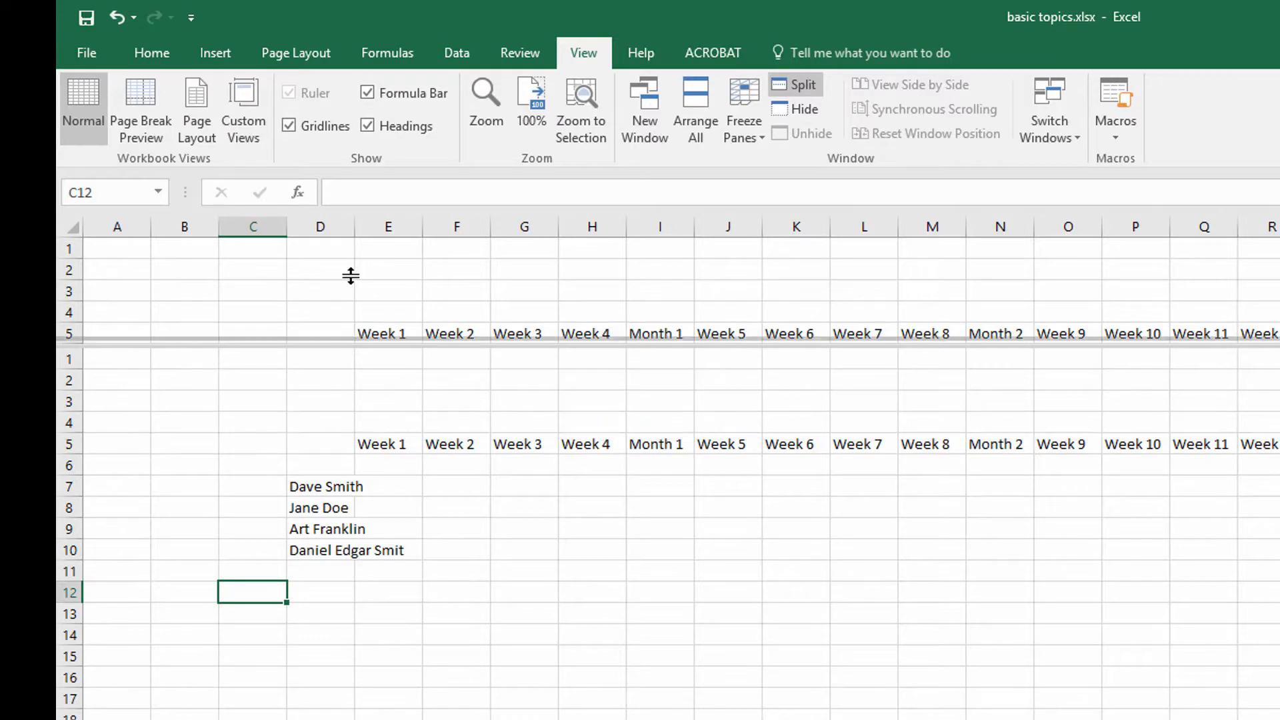
drag(350, 275, 352, 344)
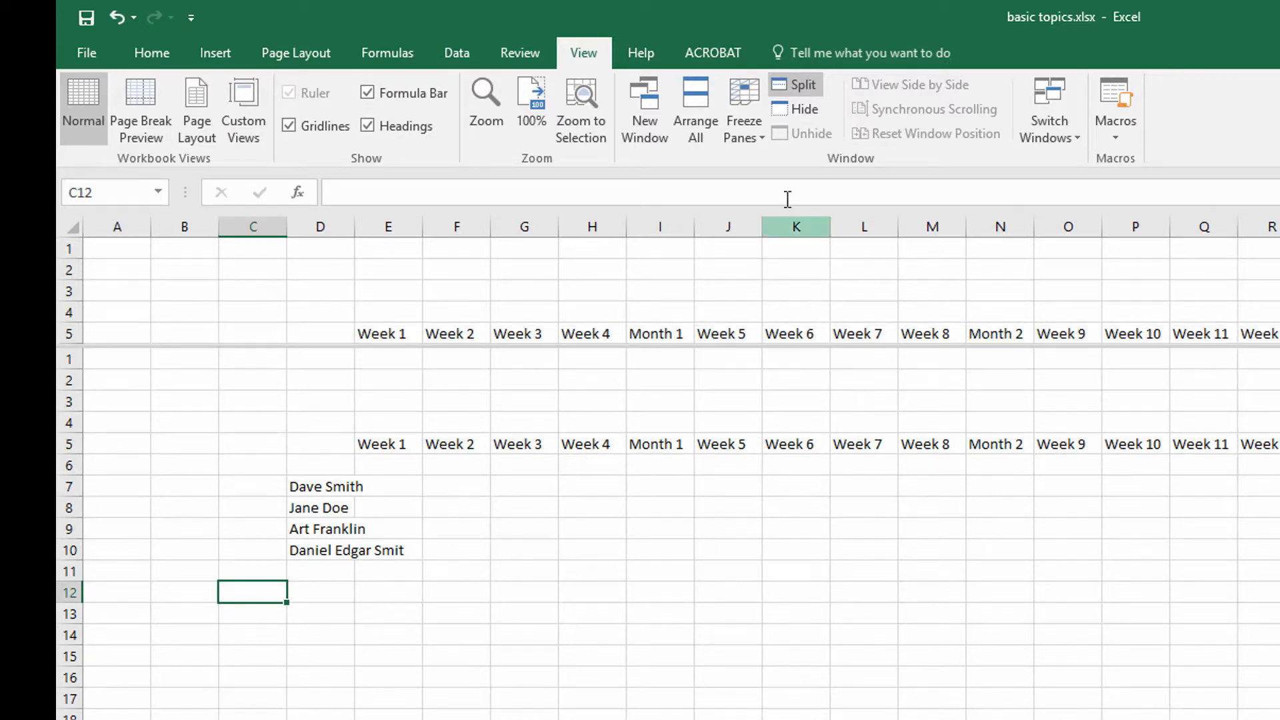
click(762, 138)
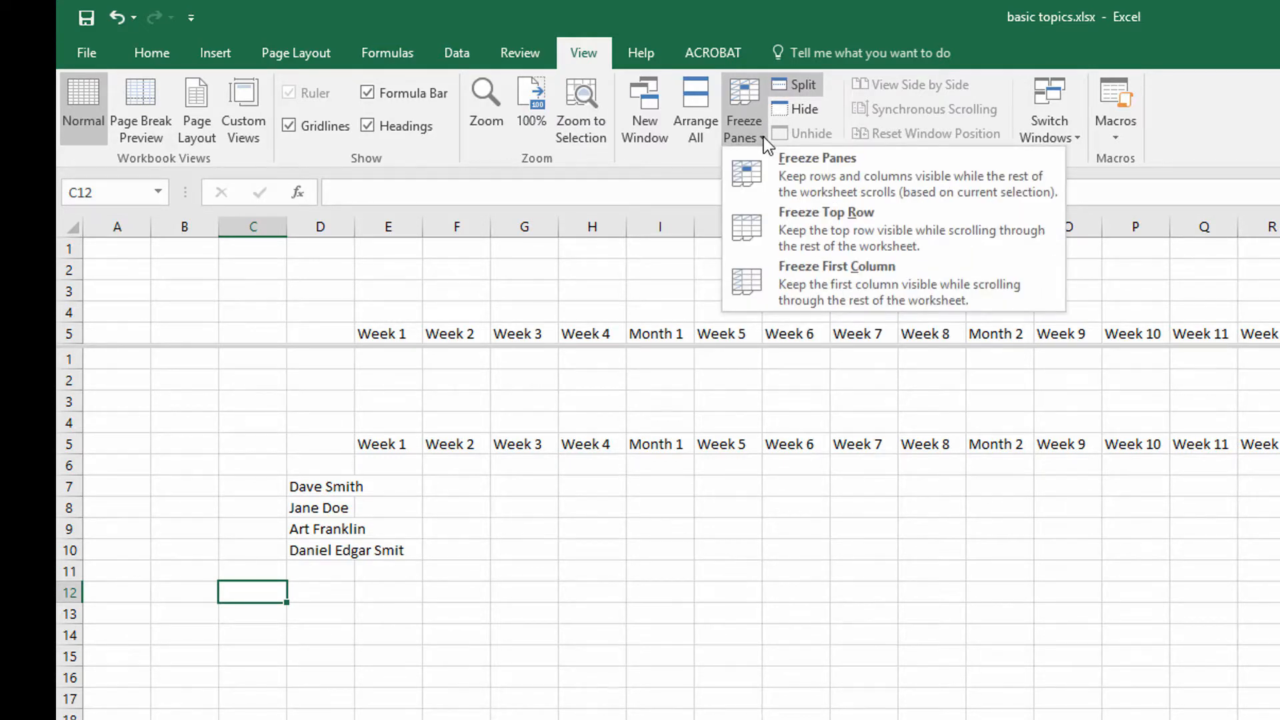
click(843, 181)
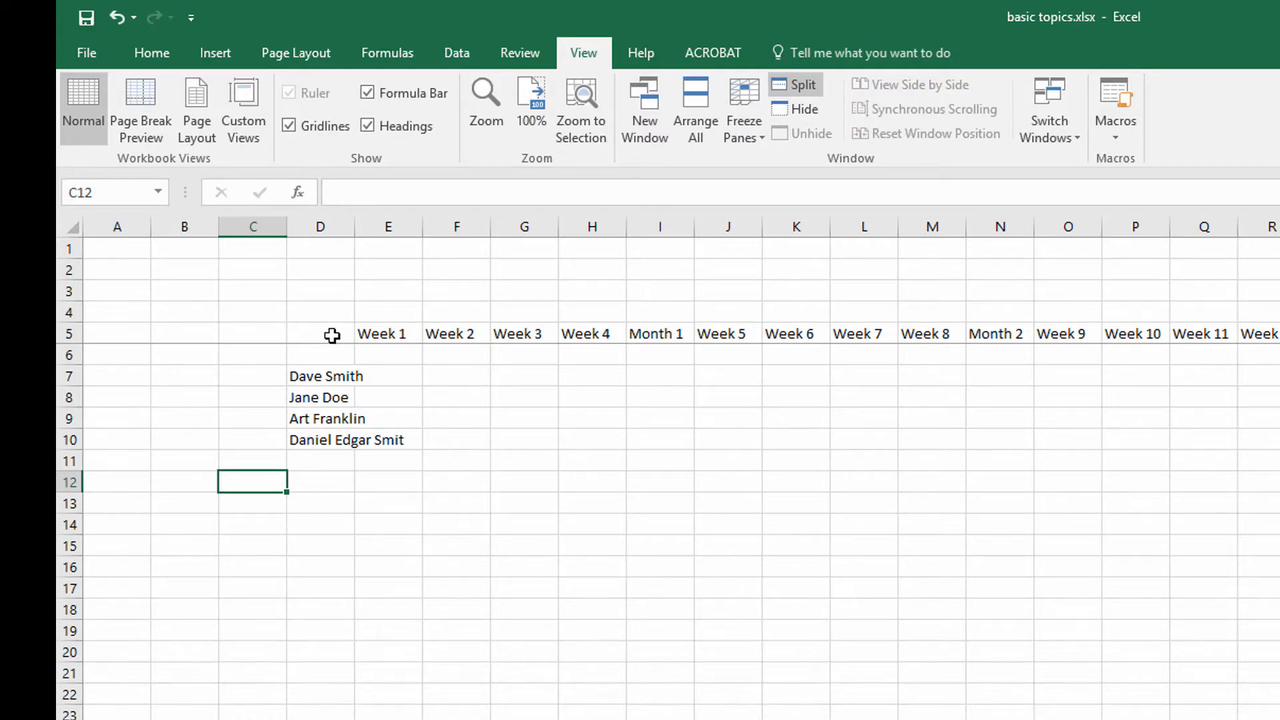
Step: Examine how the frozen heading rows behave while viewing rows further down the sheet
scroll(504, 410, down, 1)
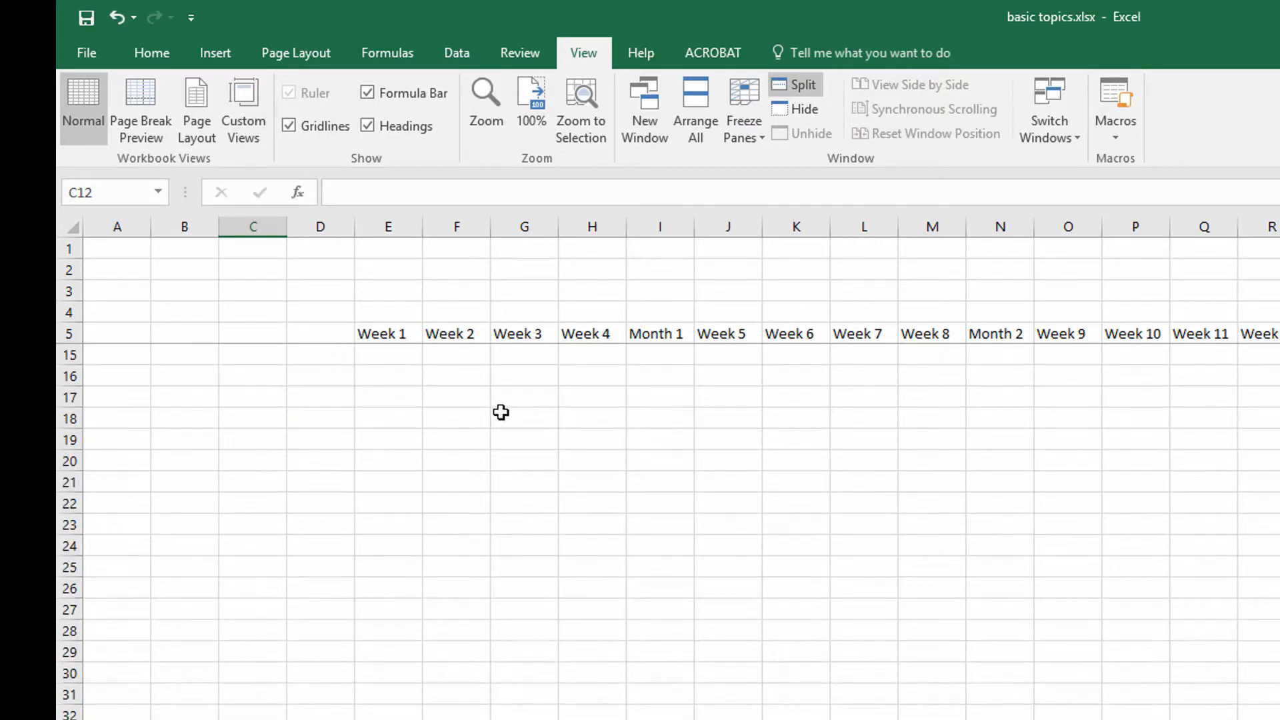
scroll(507, 401, up, 1)
scroll(500, 400, down, 9)
scroll(494, 394, up, 9)
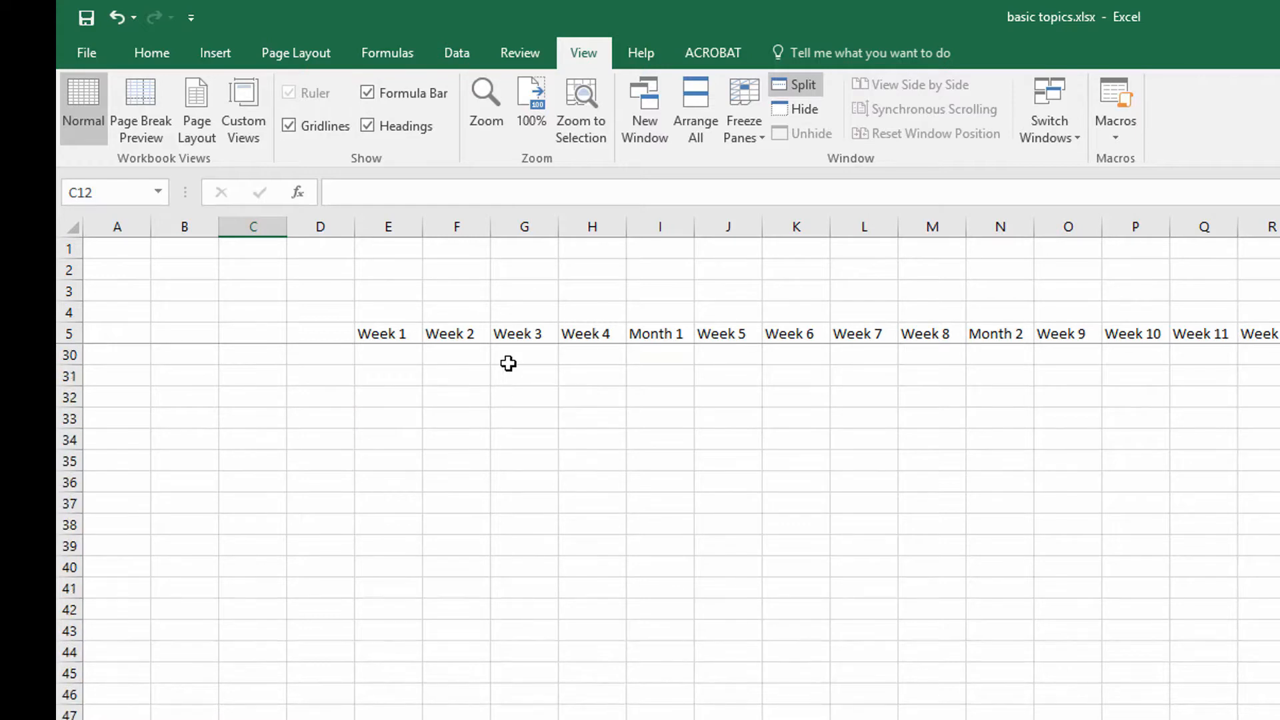
scroll(527, 563, down, 3)
scroll(527, 527, up, 3)
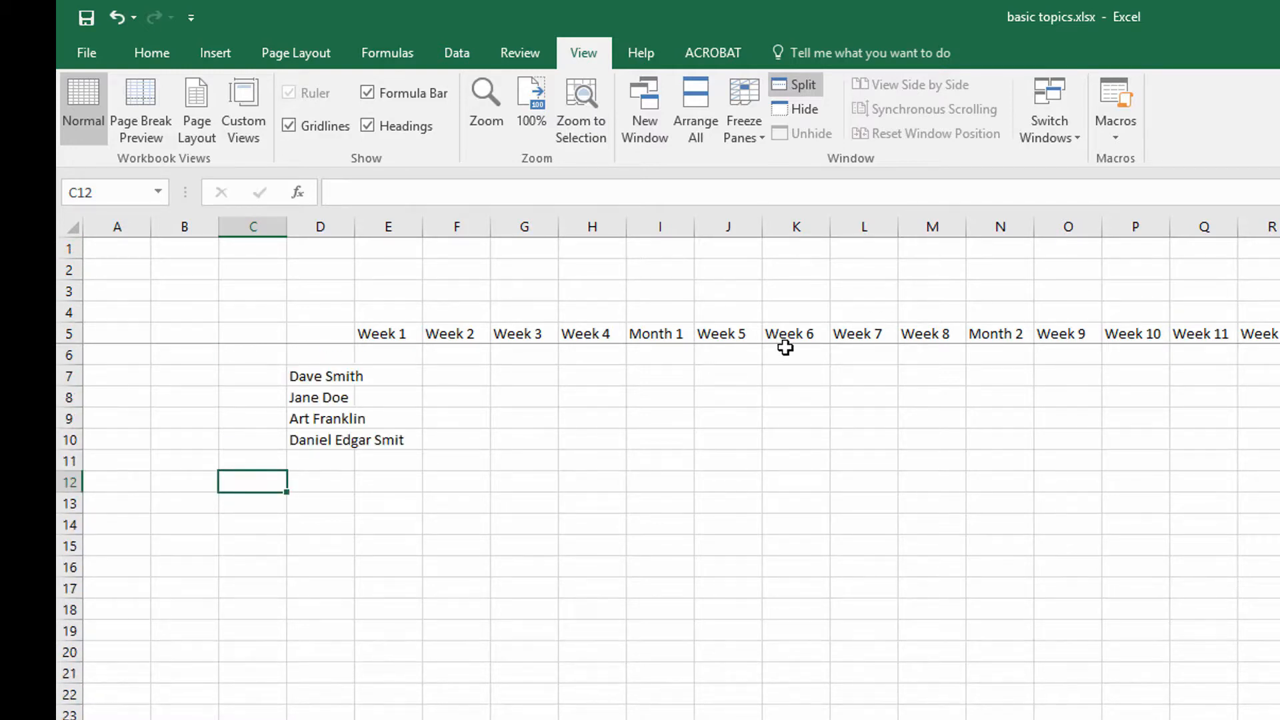
click(460, 424)
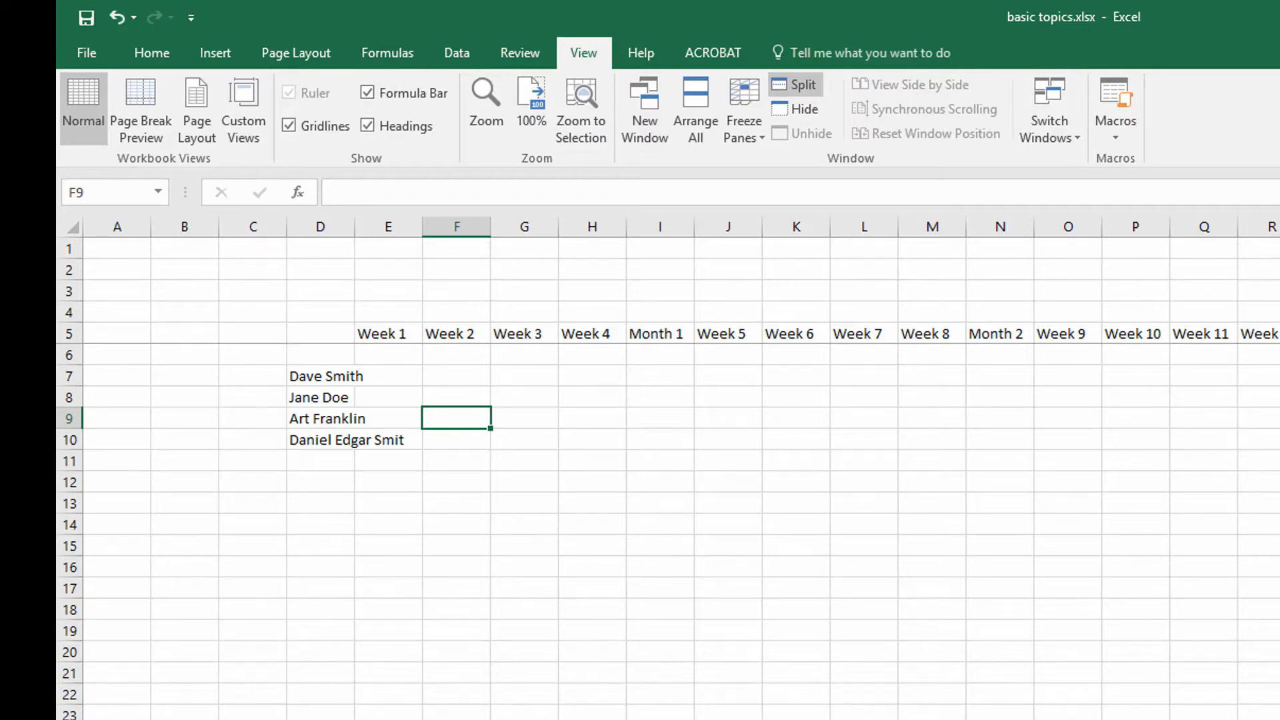
Step: Mark the agenda item "Freeze columns" in B4 as covered with the same light green fill as the items above
key(ctrl+Page_Up)
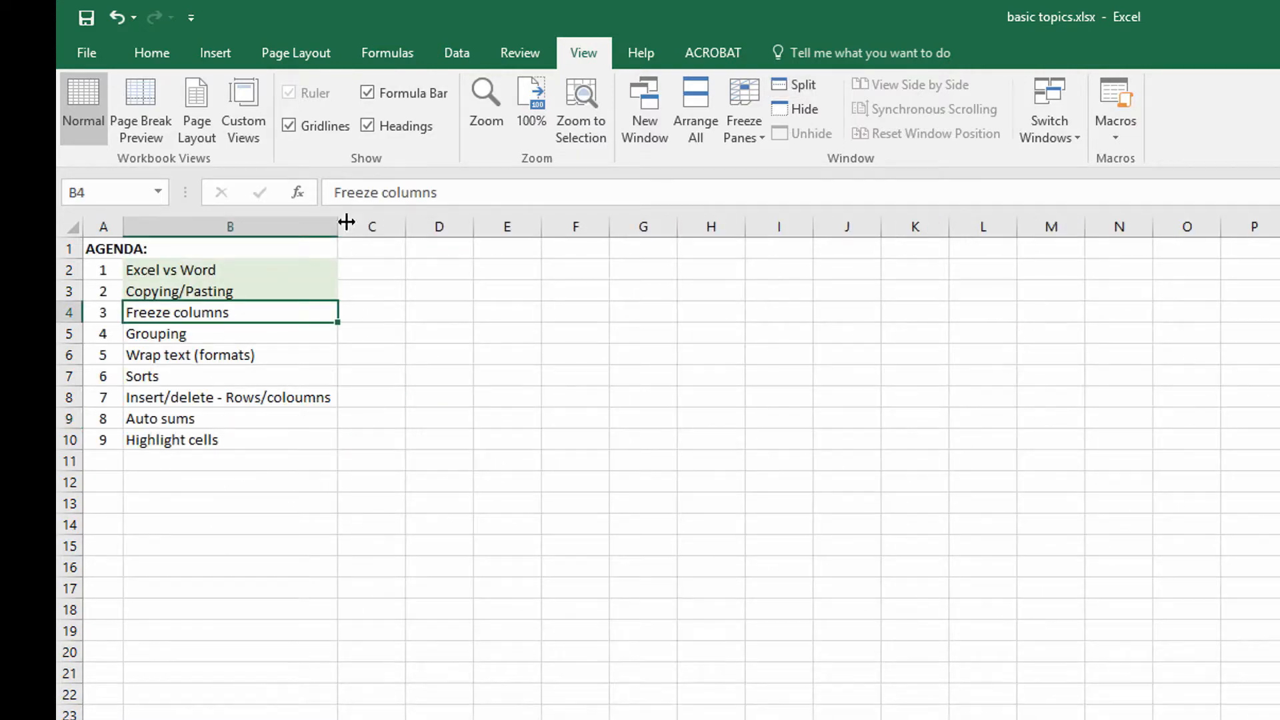
click(155, 53)
click(395, 125)
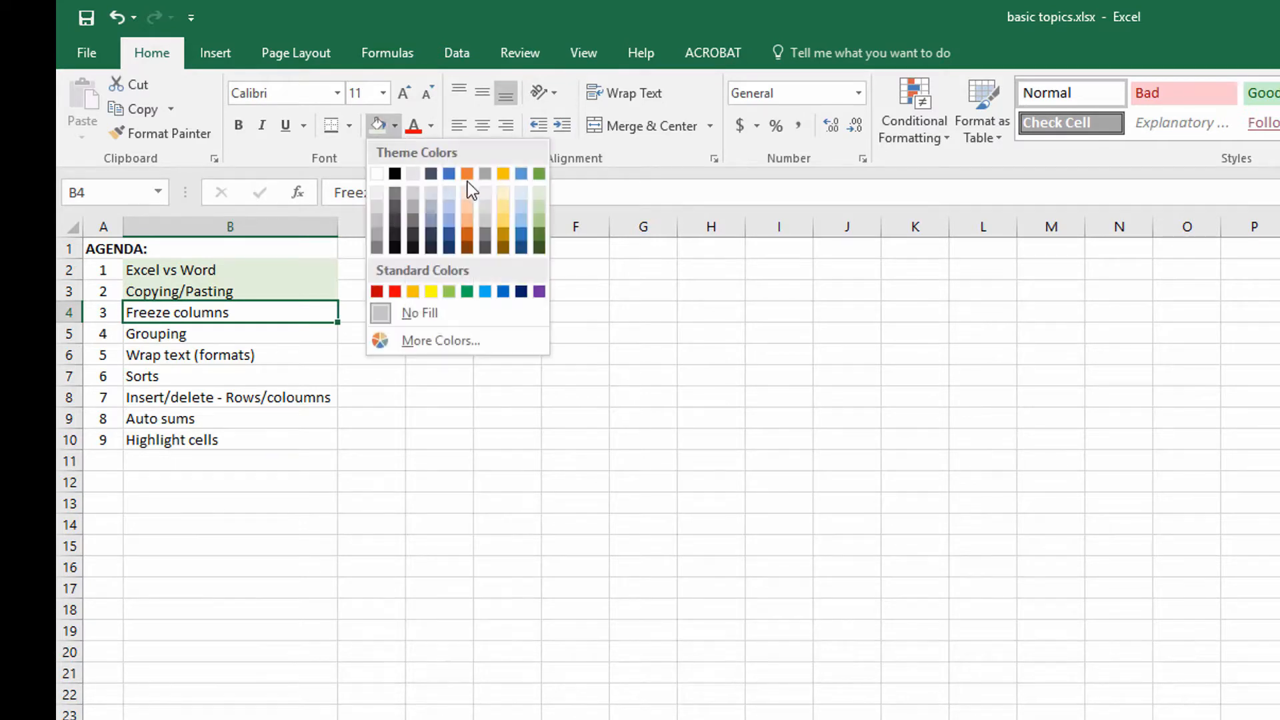
click(548, 203)
click(251, 328)
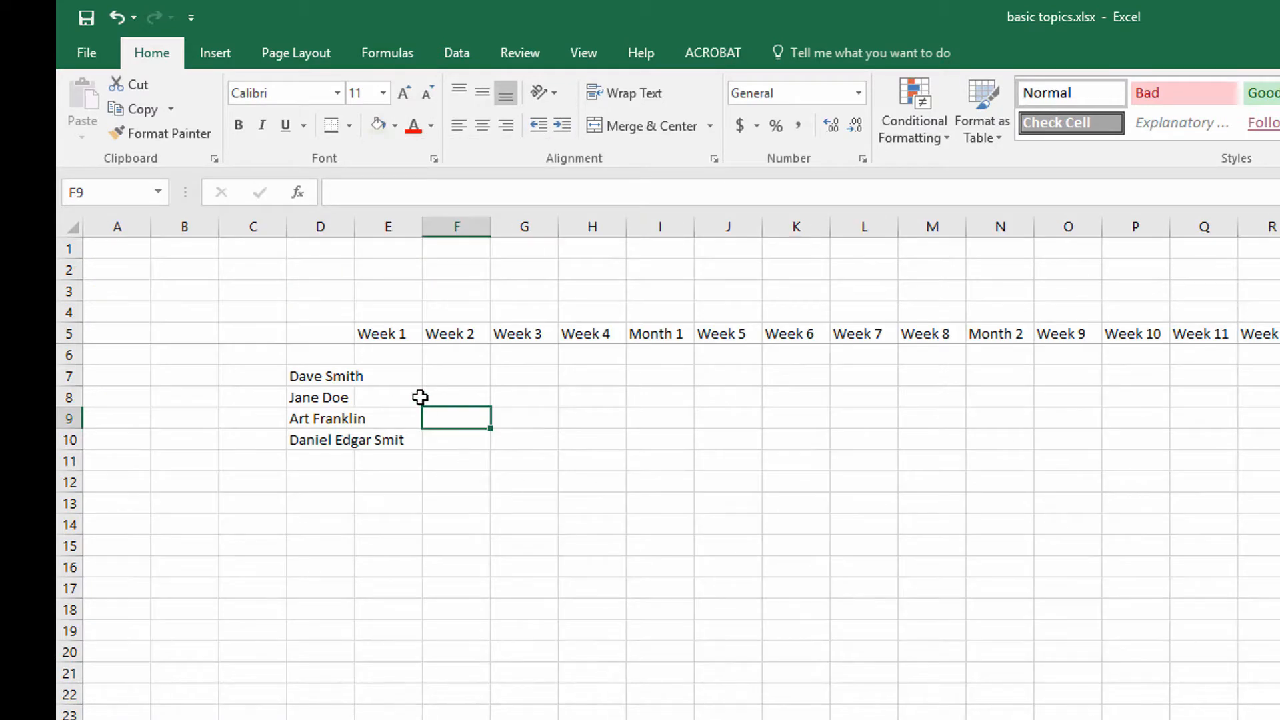
Step: On the sheet with the week headings, enter the Week 1 amounts 100, 200, 50 and 75 in E7:E10
click(410, 383)
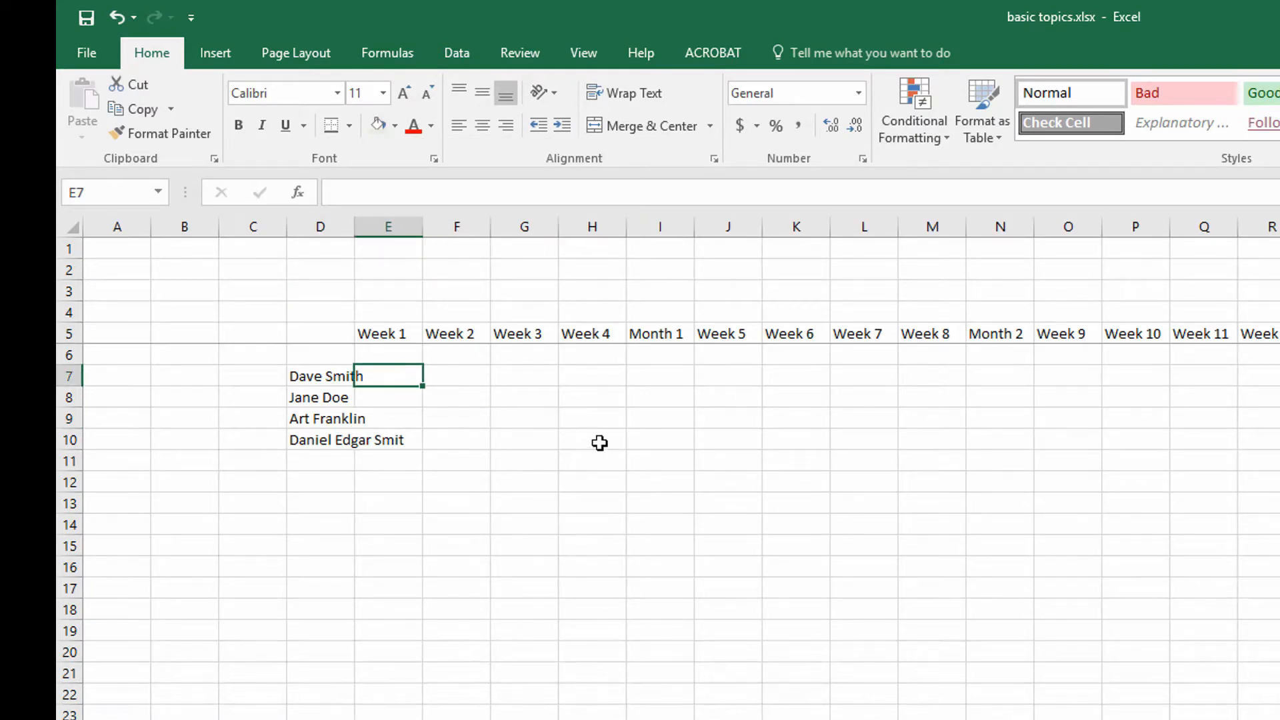
text(100)
key(Return)
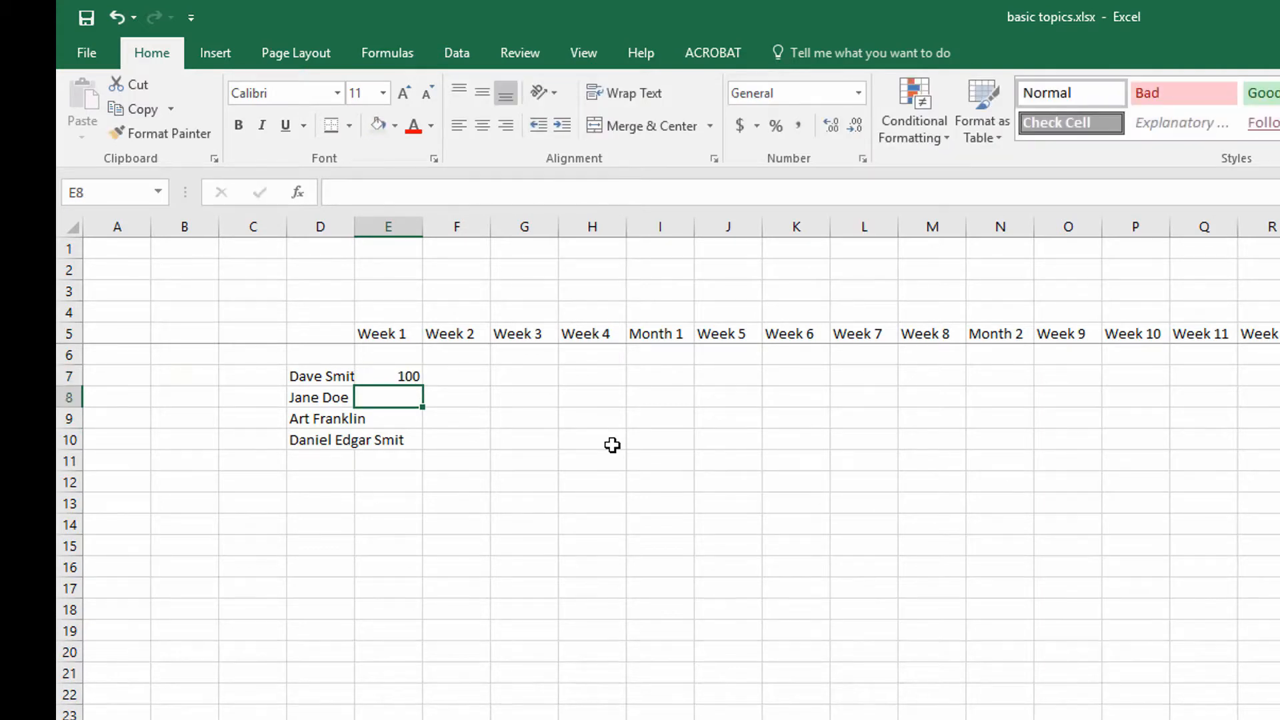
text(200)
key(Return)
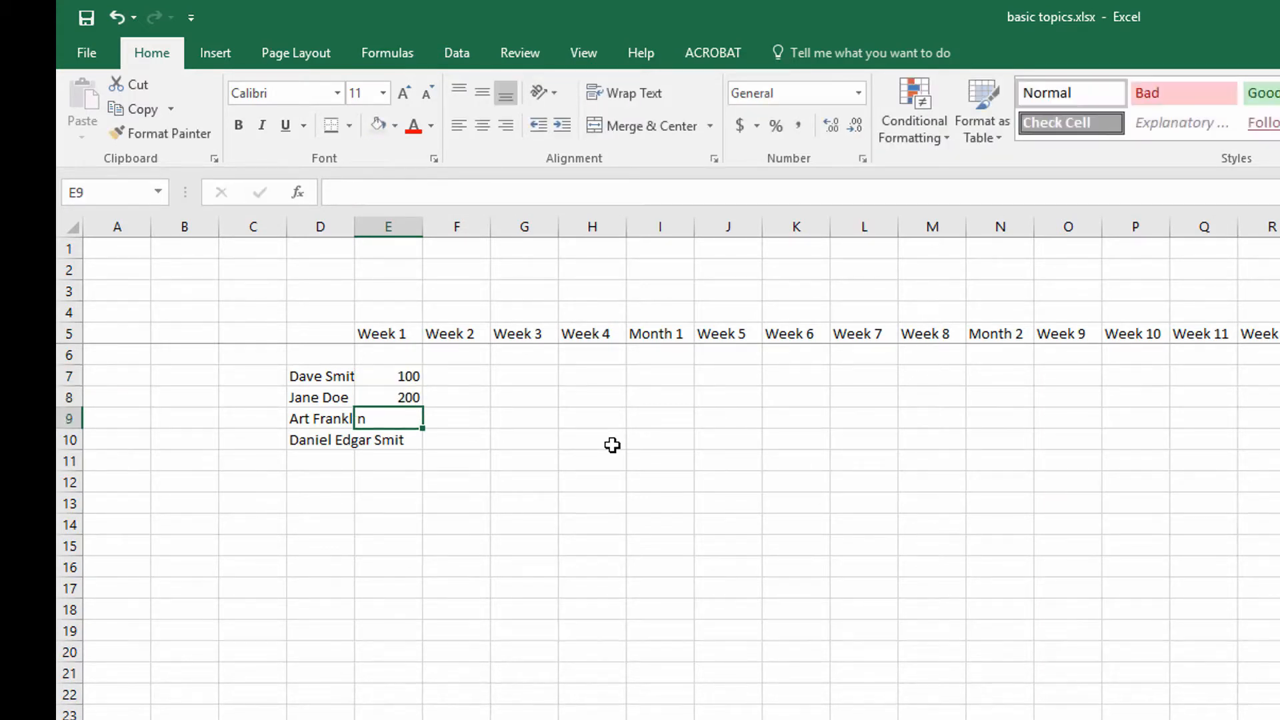
text(50)
key(Return)
text(75)
key(Return)
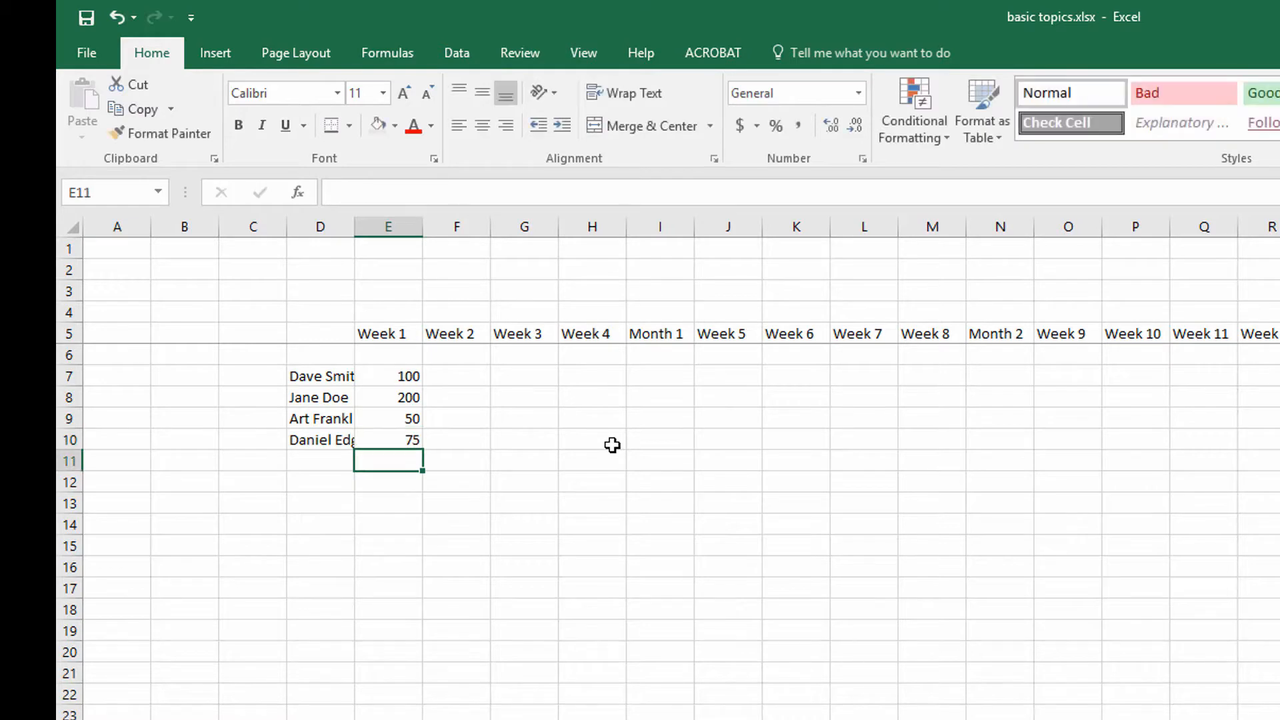
Step: Enter the Week 2 amounts 100, 200, 5 and 70 in F7:F10
key(Up)
key(Right)
key(Up)
key(Up)
key(Up)
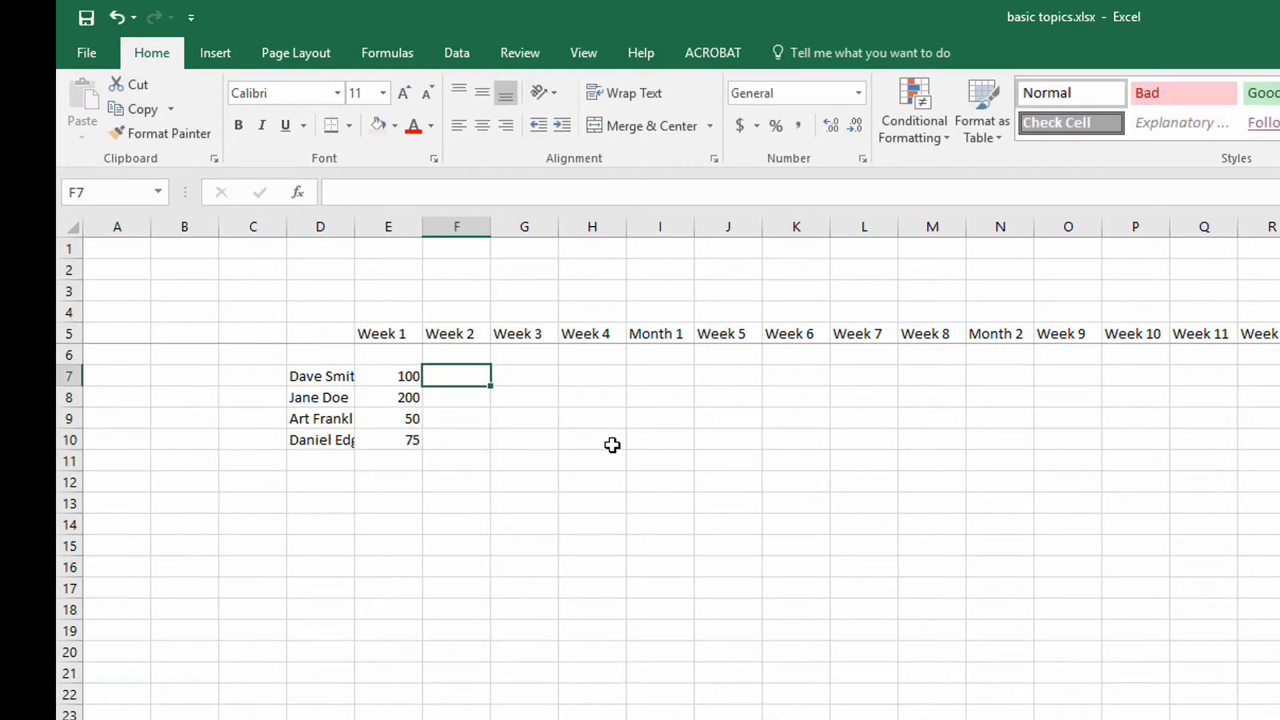
text(100)
key(Return)
text(200)
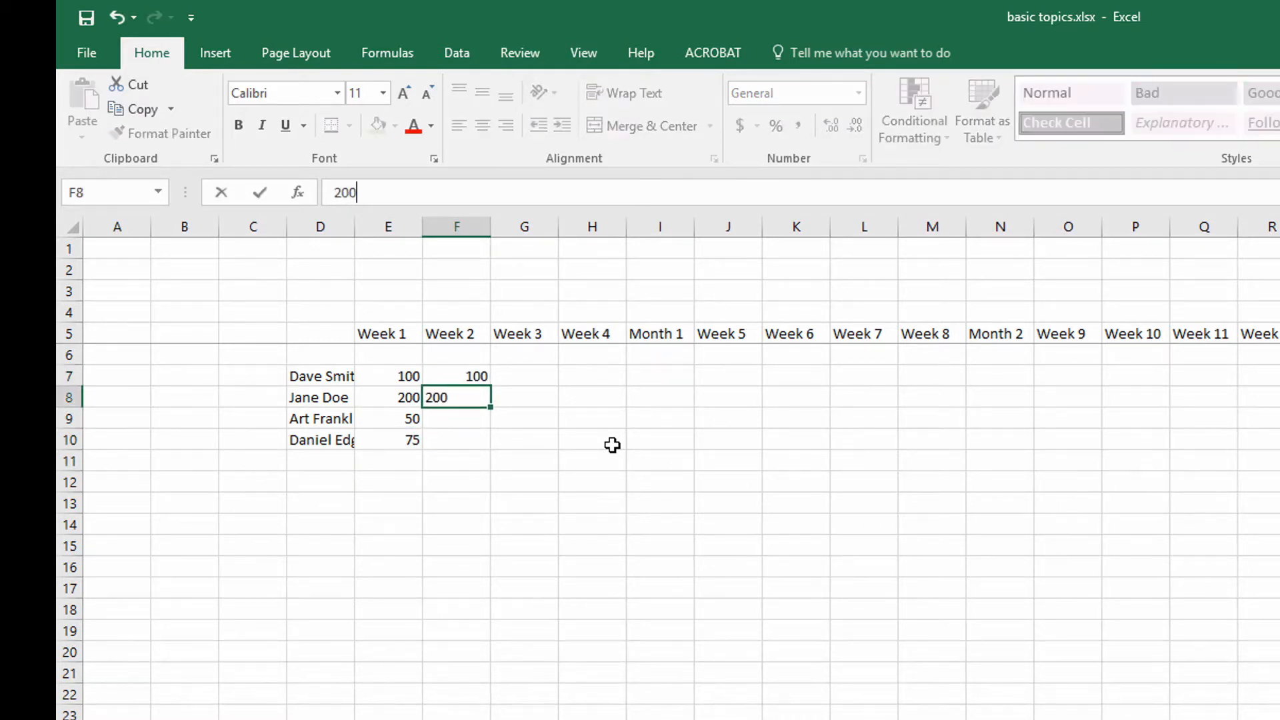
key(Return)
text(5)
key(Return)
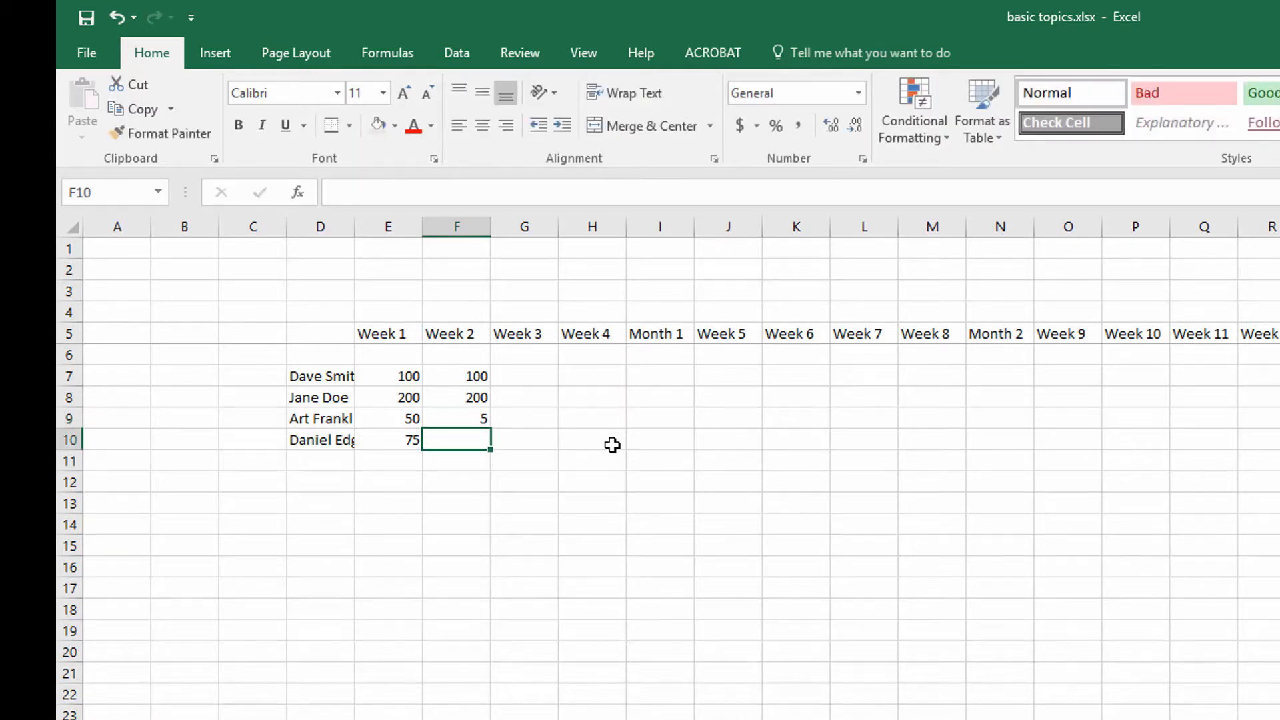
text(70)
key(Tab)
Step: Enter the Month 1 totals 200, 400, 55 and 145 in I7:I10
key(Up)
key(Up)
key(Up)
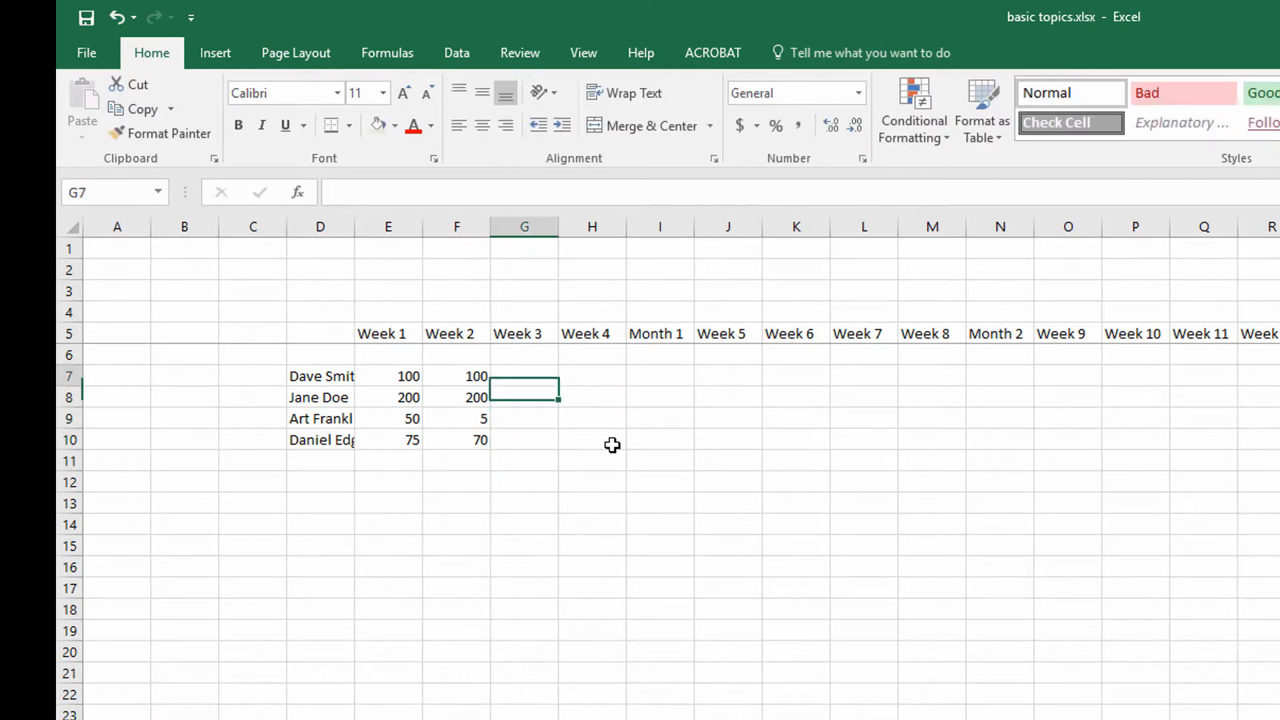
key(Right)
key(Right)
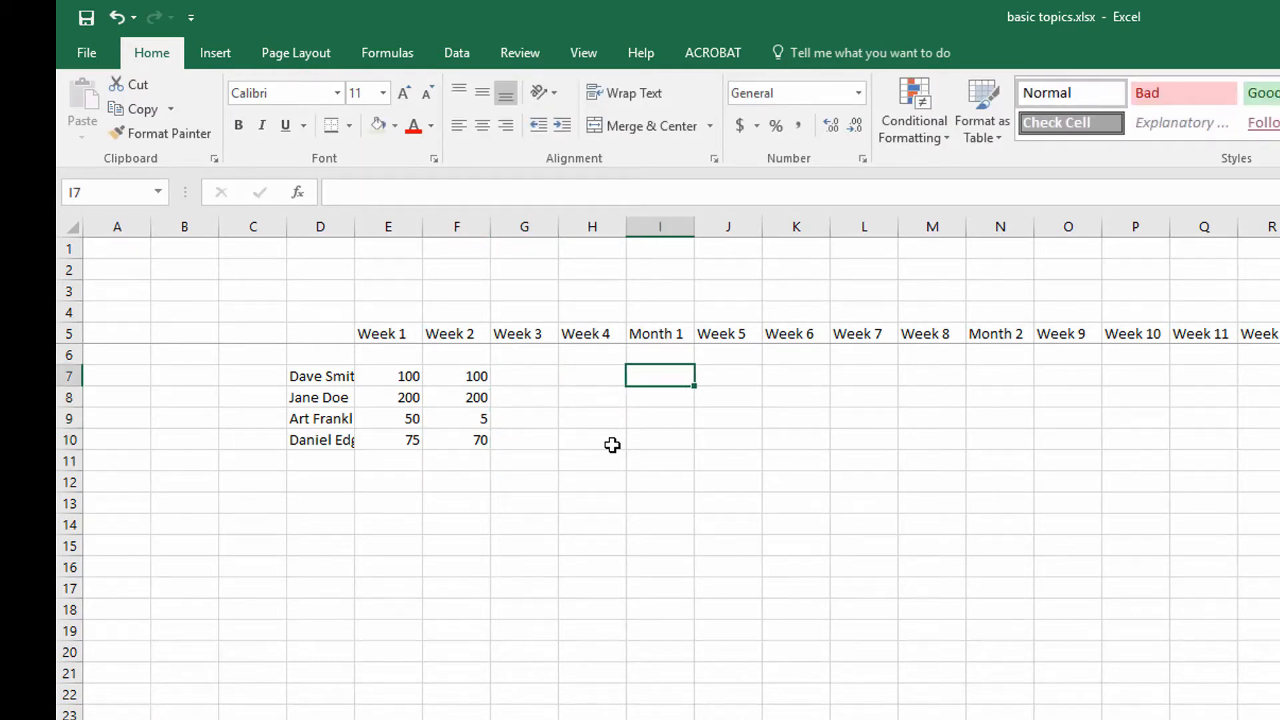
text(200)
key(Return)
text(40)
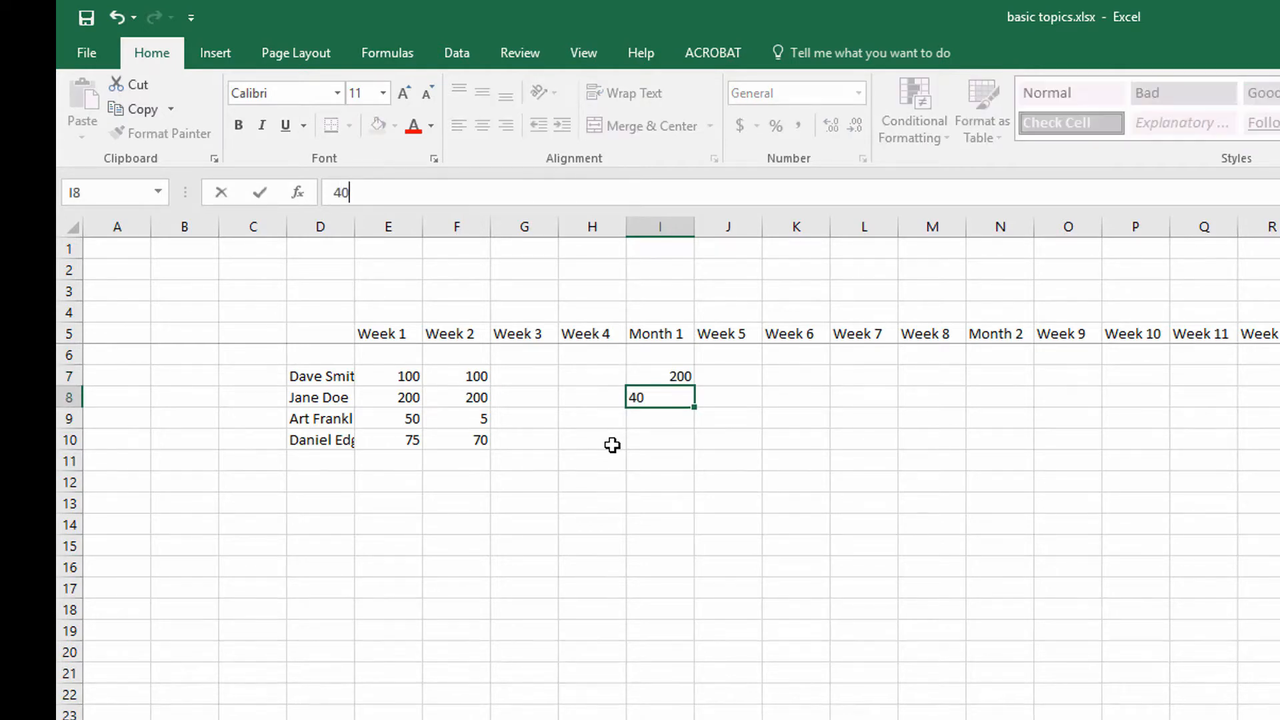
text(0)
key(Return)
text(55)
key(Return)
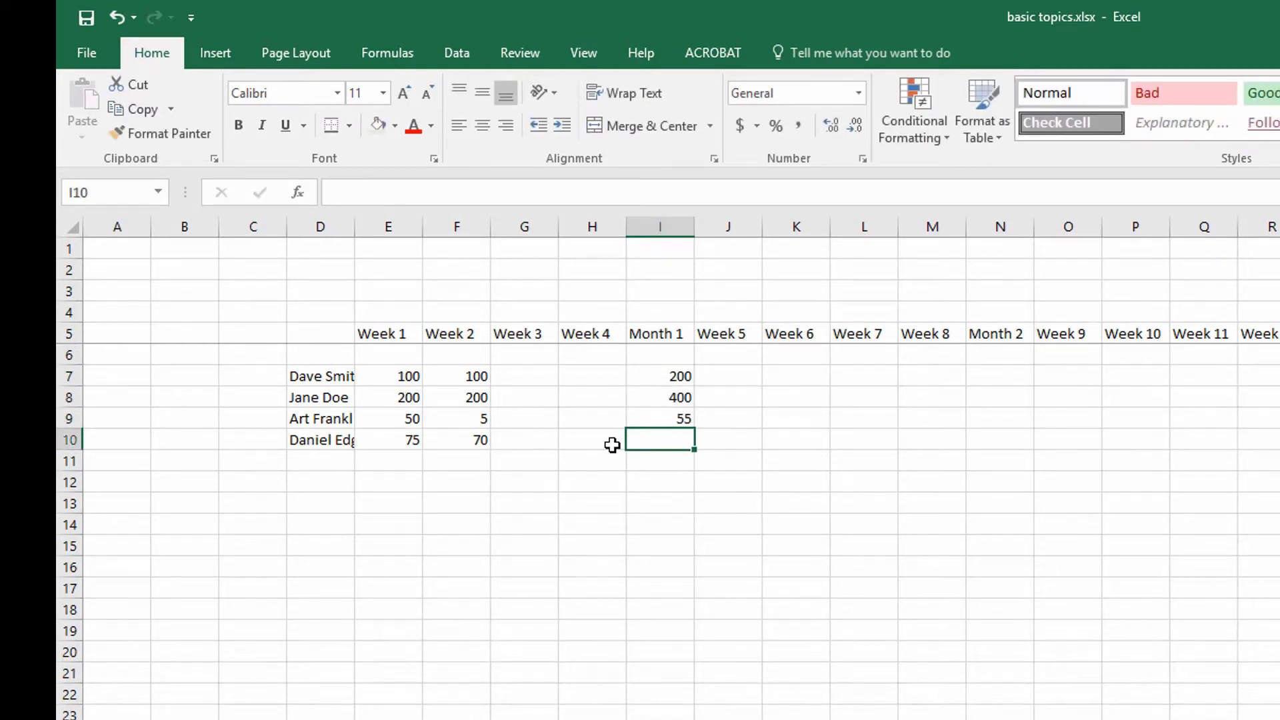
text(145)
key(Return)
Step: Review the Month 1 totals cell by cell in I7:I10
key(Up)
key(Up)
key(Up)
key(Up)
key(Up)
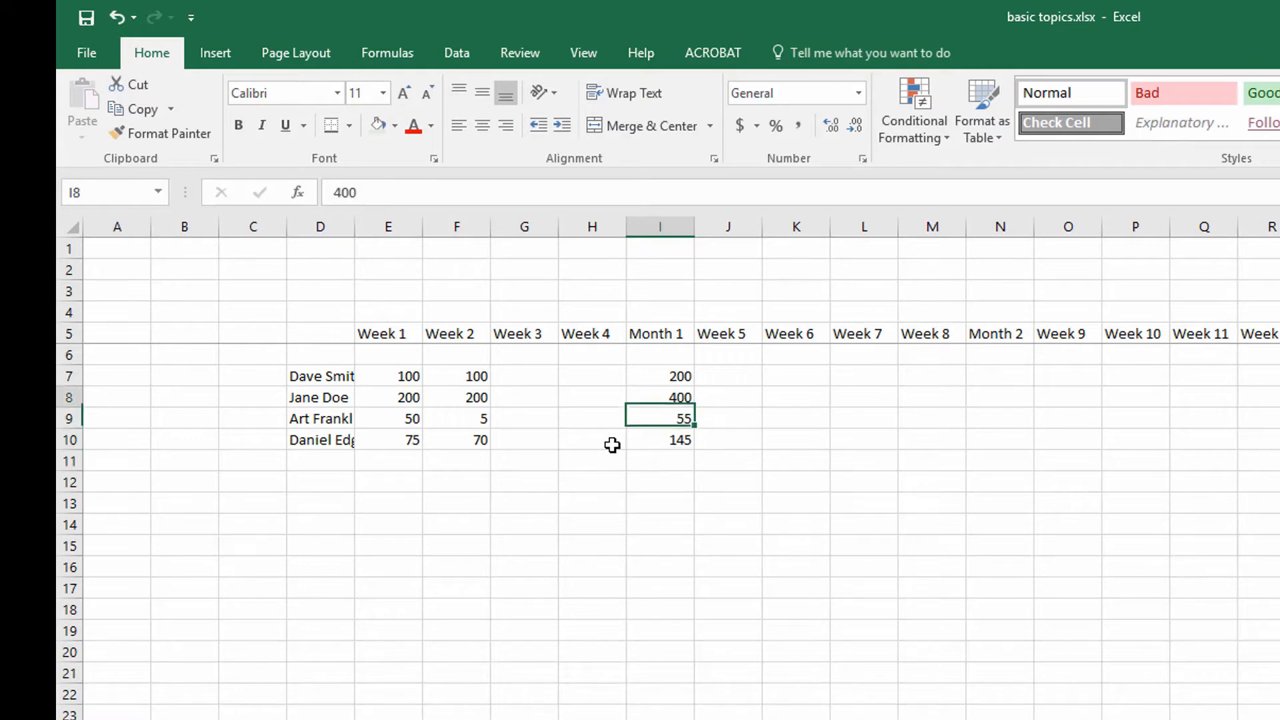
key(Down)
key(Down)
key(Down)
key(Down)
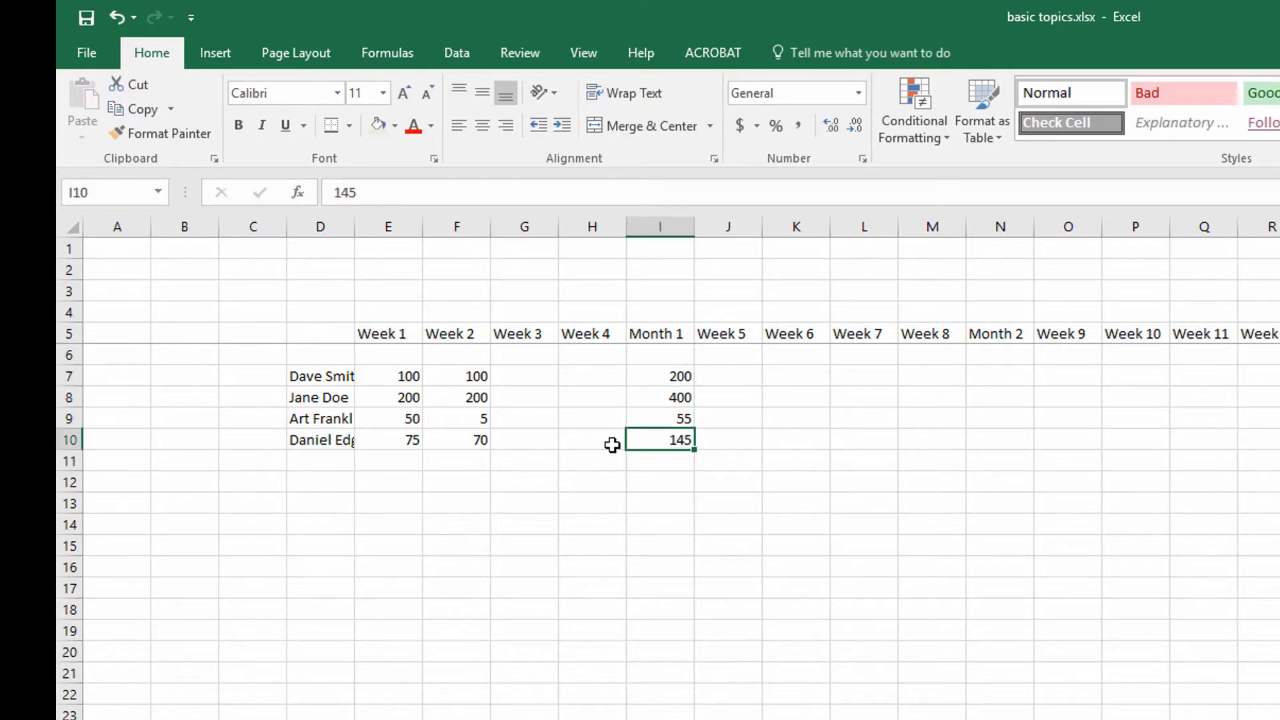
key(Up)
key(Up)
key(Up)
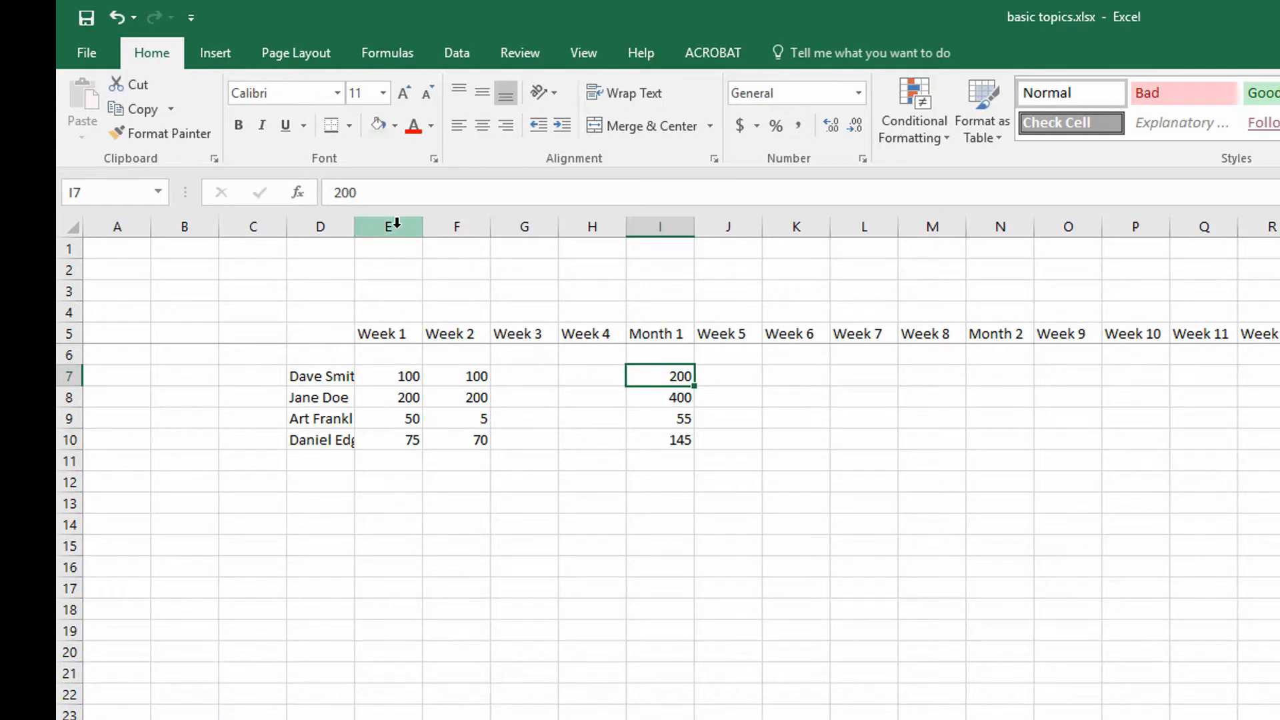
Step: Group columns E to H, which hold Week 1 to Week 4
drag(400, 225, 621, 219)
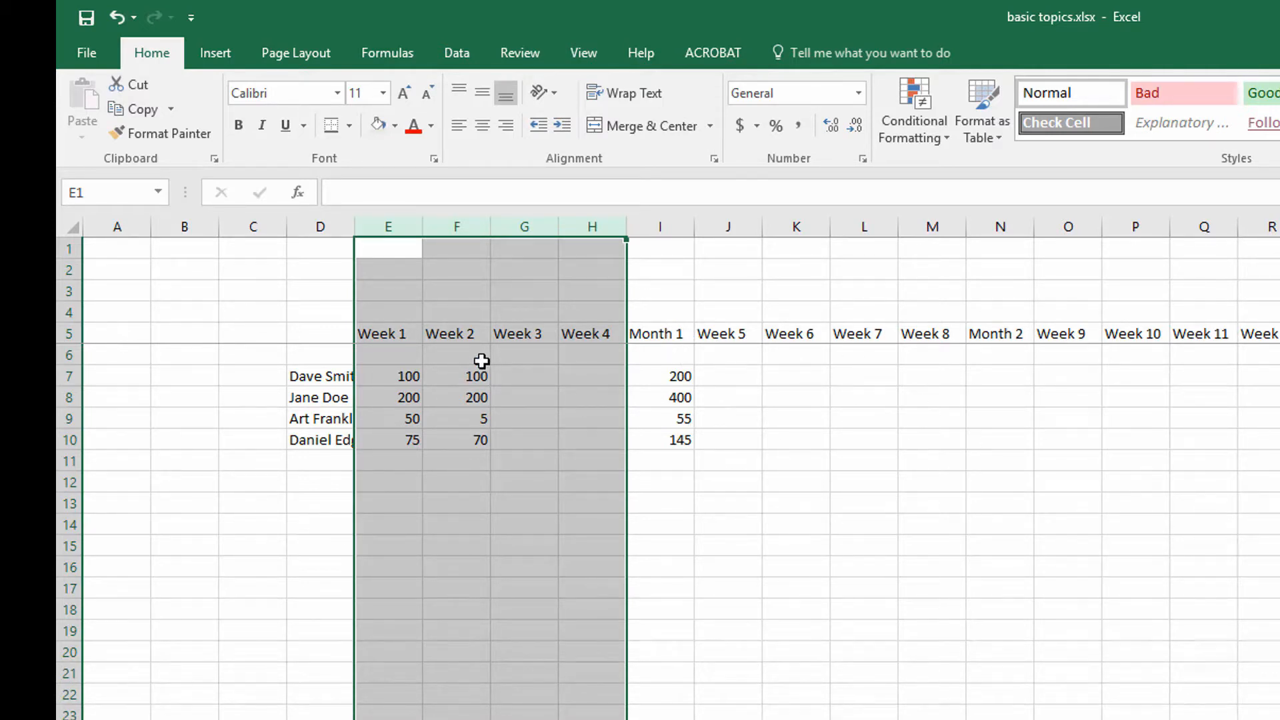
click(388, 228)
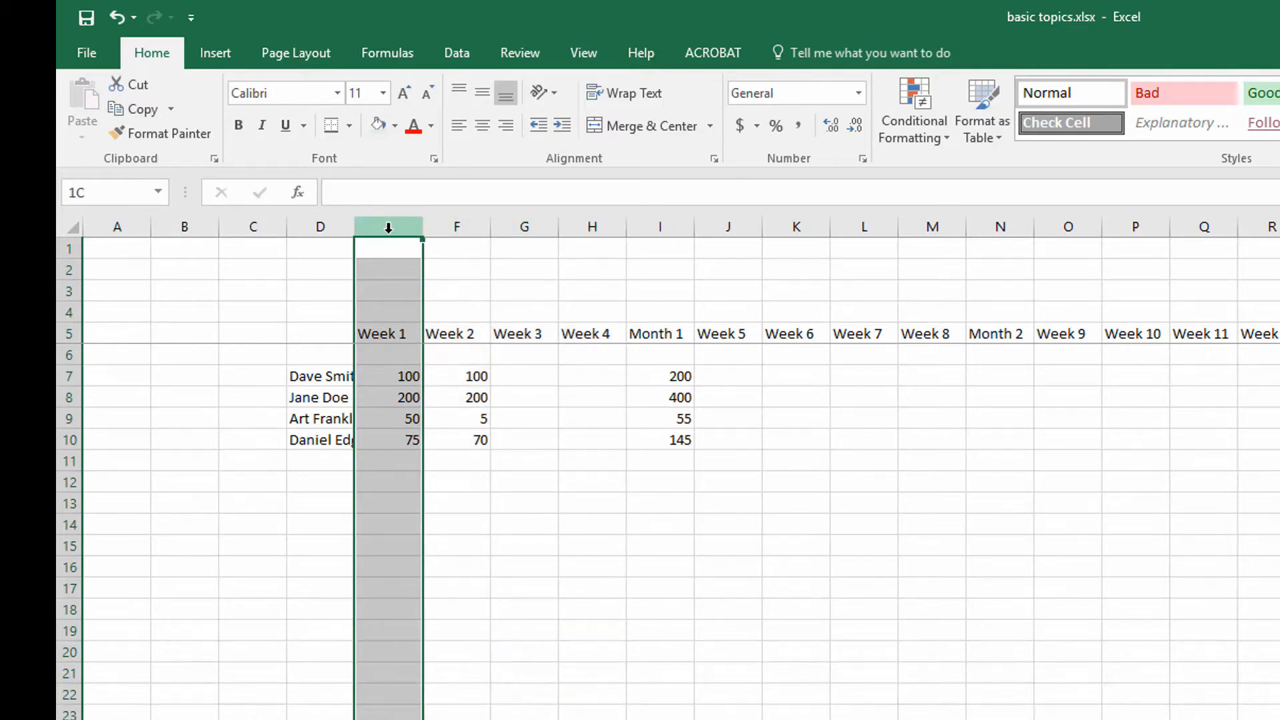
drag(487, 230, 580, 229)
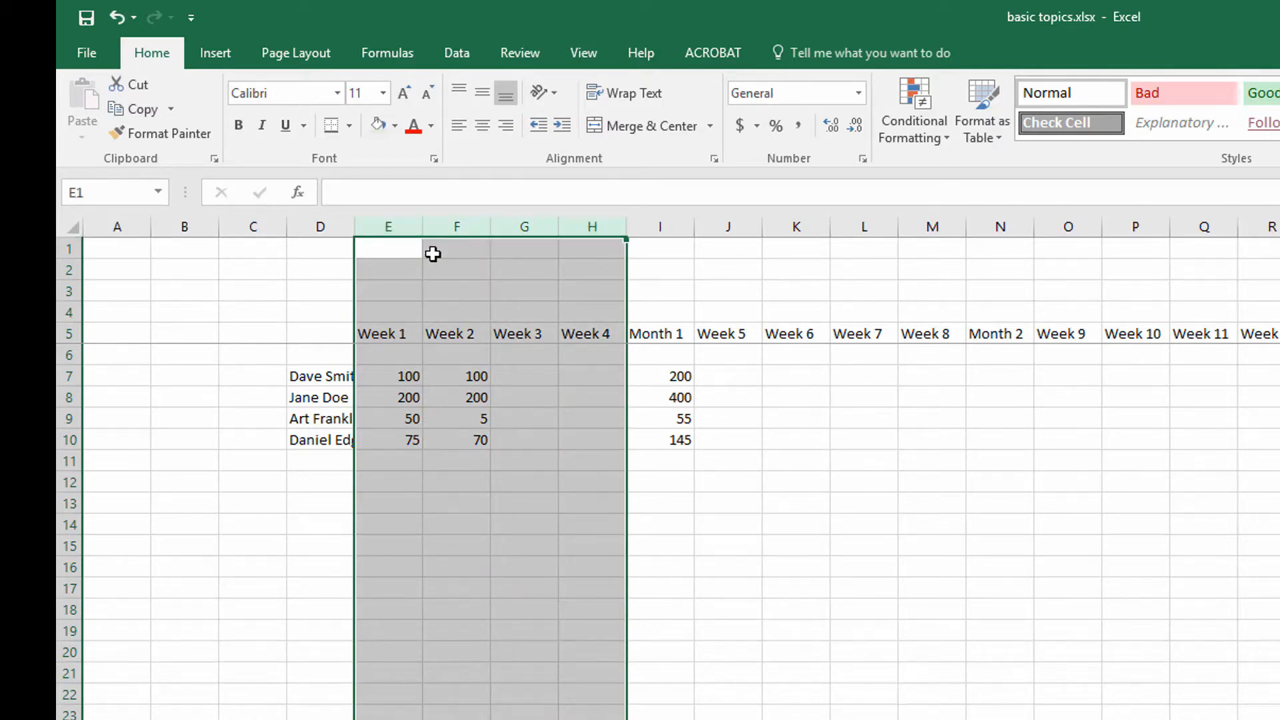
drag(391, 230, 600, 232)
click(460, 56)
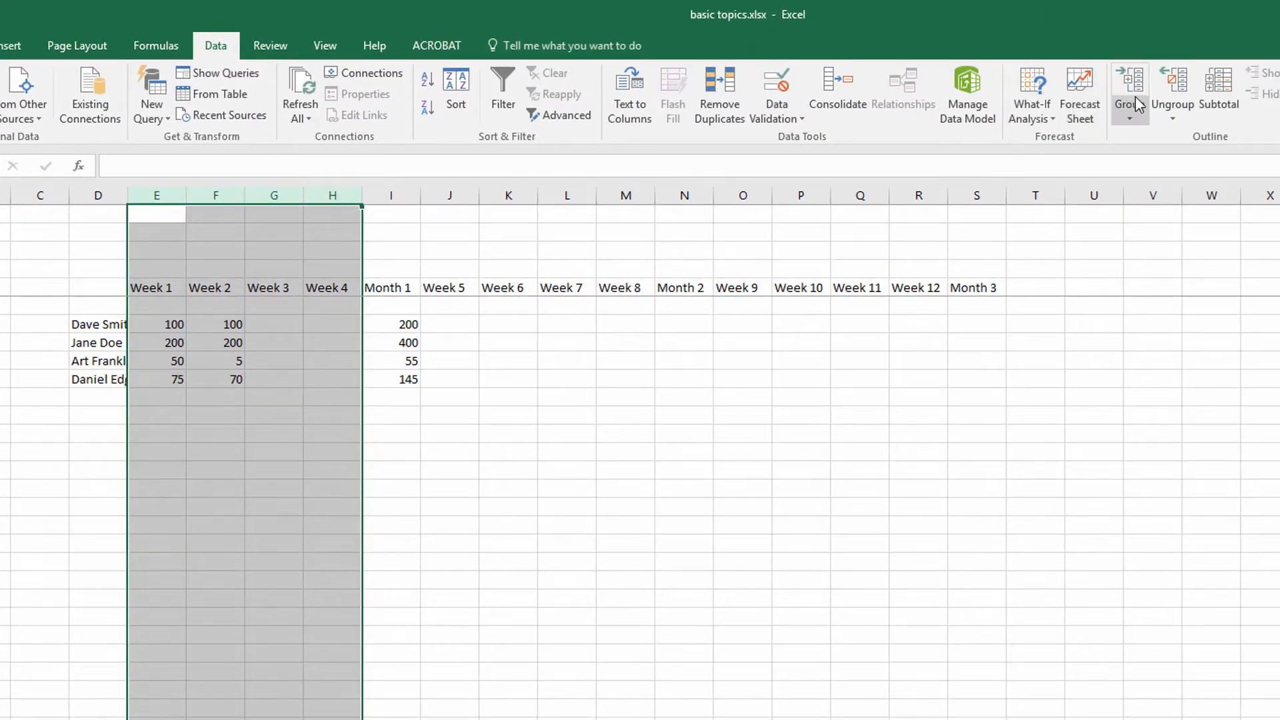
click(1137, 93)
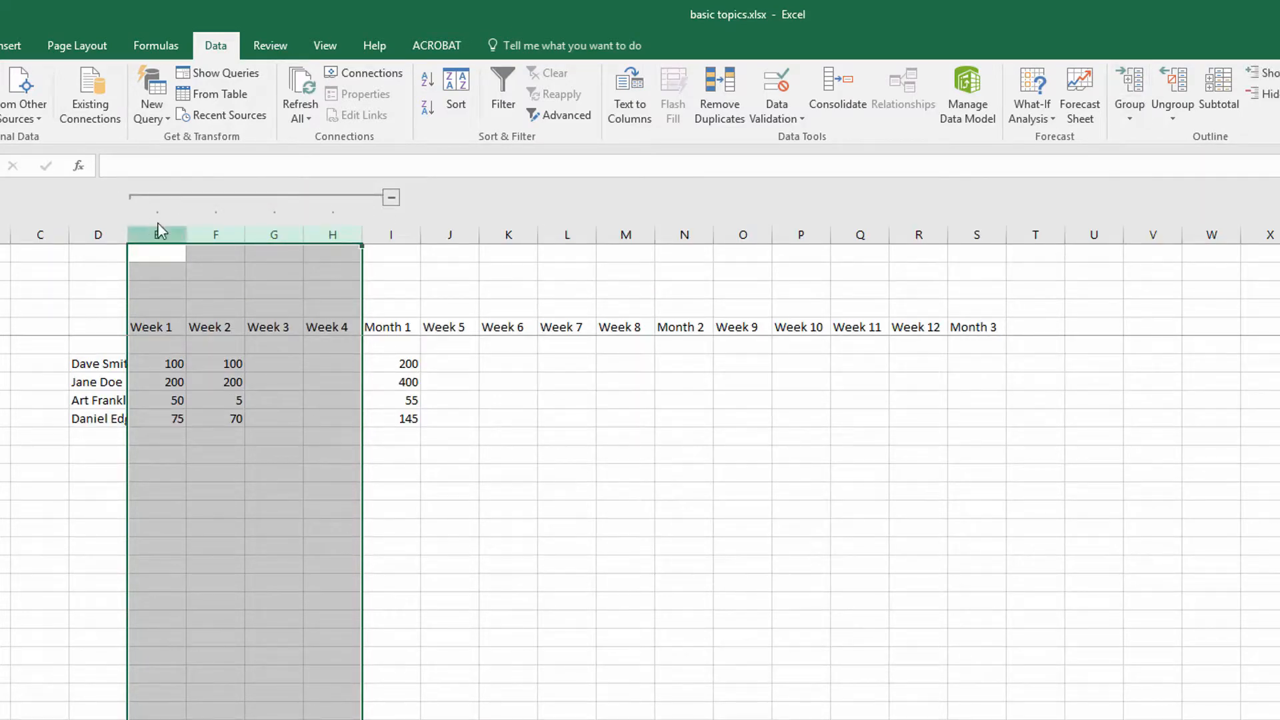
Step: Collapse the grouped Week 1 to Week 4 columns to view only Month 1, and expand them again
drag(343, 239, 134, 238)
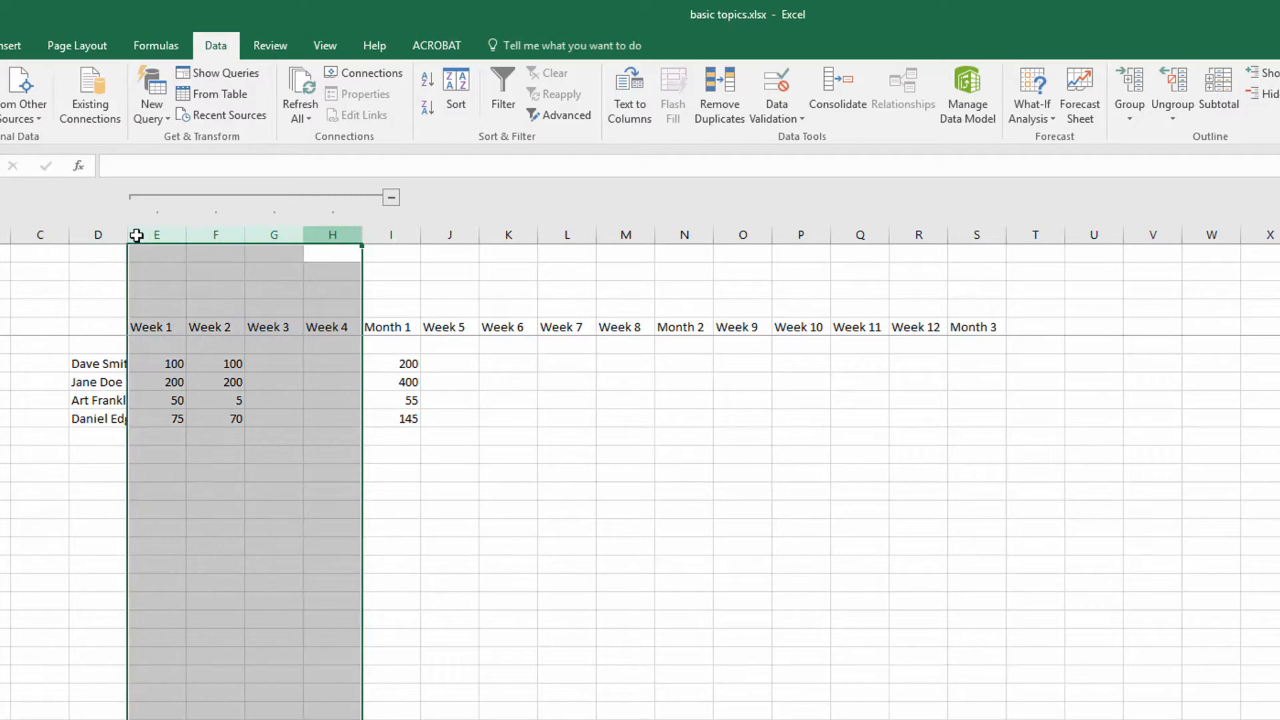
click(391, 198)
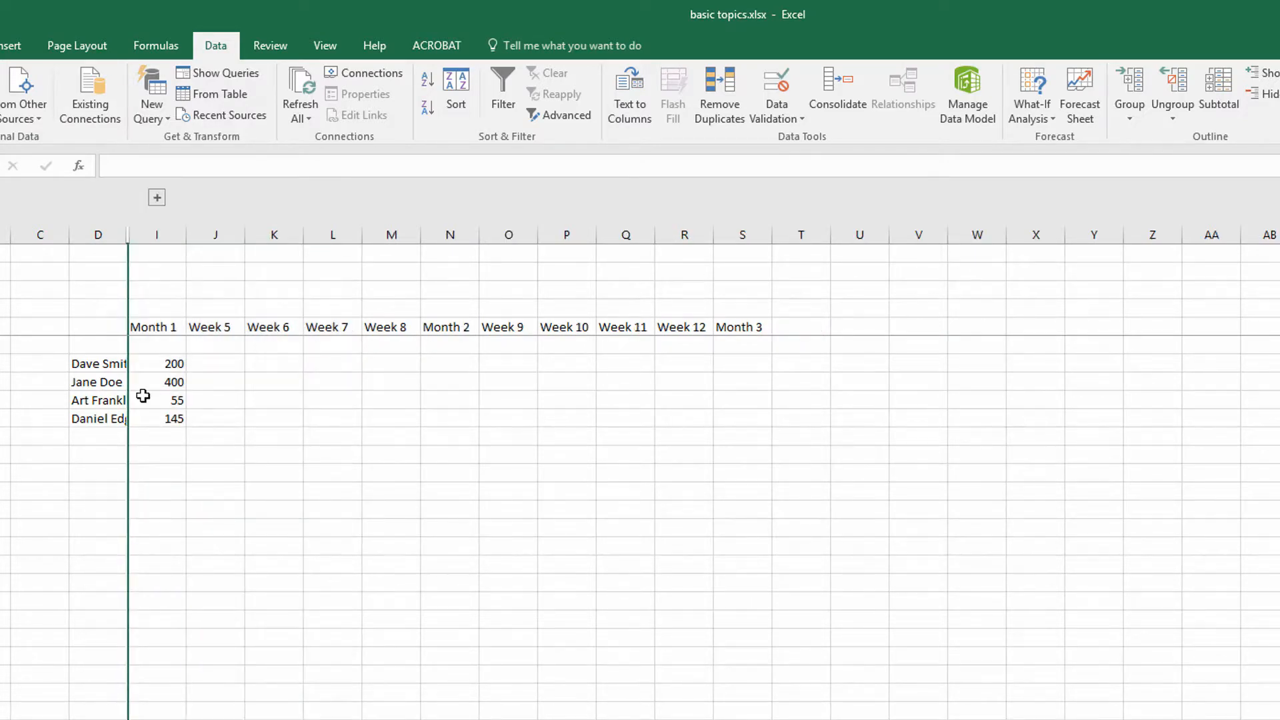
click(143, 396)
click(163, 508)
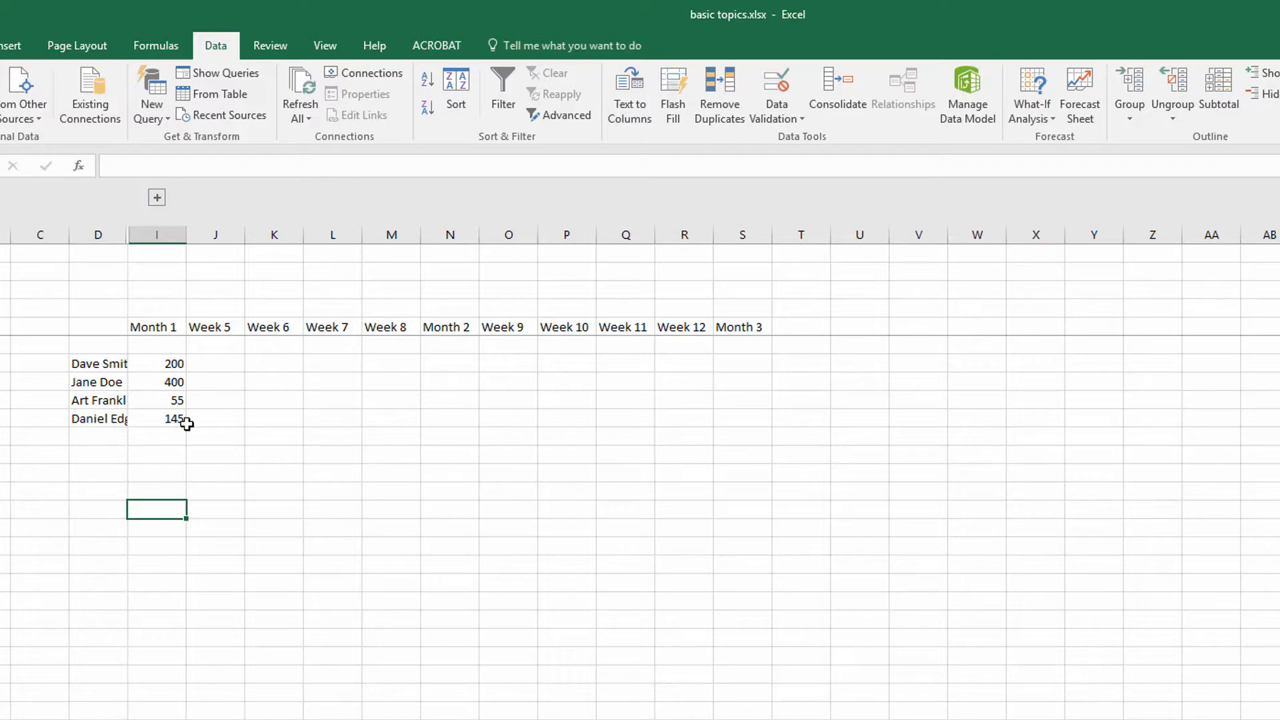
click(157, 198)
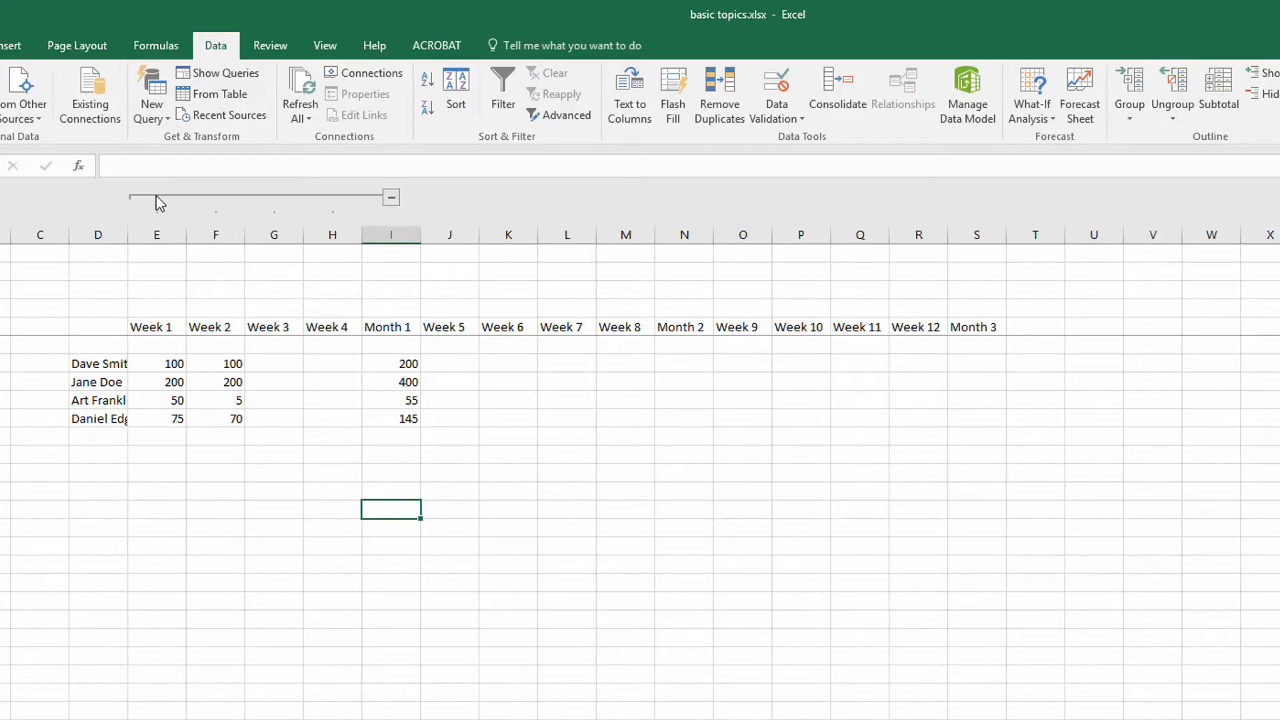
click(270, 490)
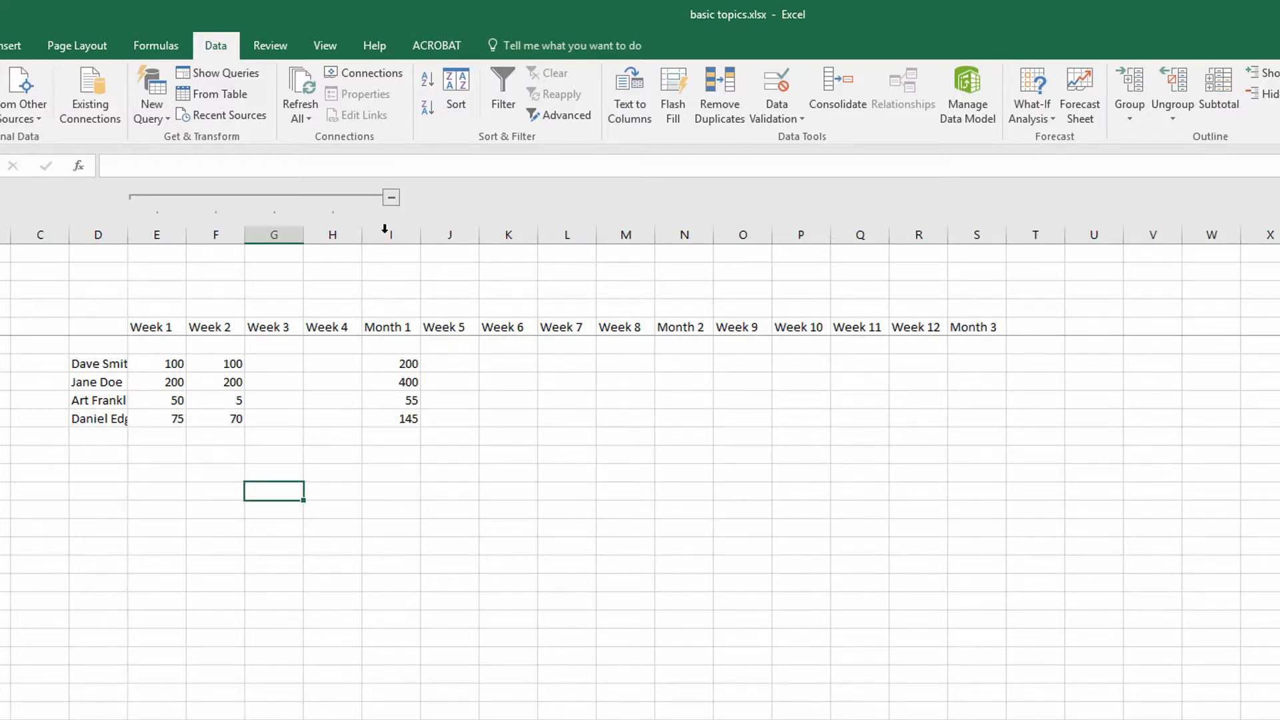
Step: Toggle the Week 1 to Week 4 group between collapsed and expanded, leaving it collapsed under Month 1
click(392, 198)
click(158, 199)
click(391, 199)
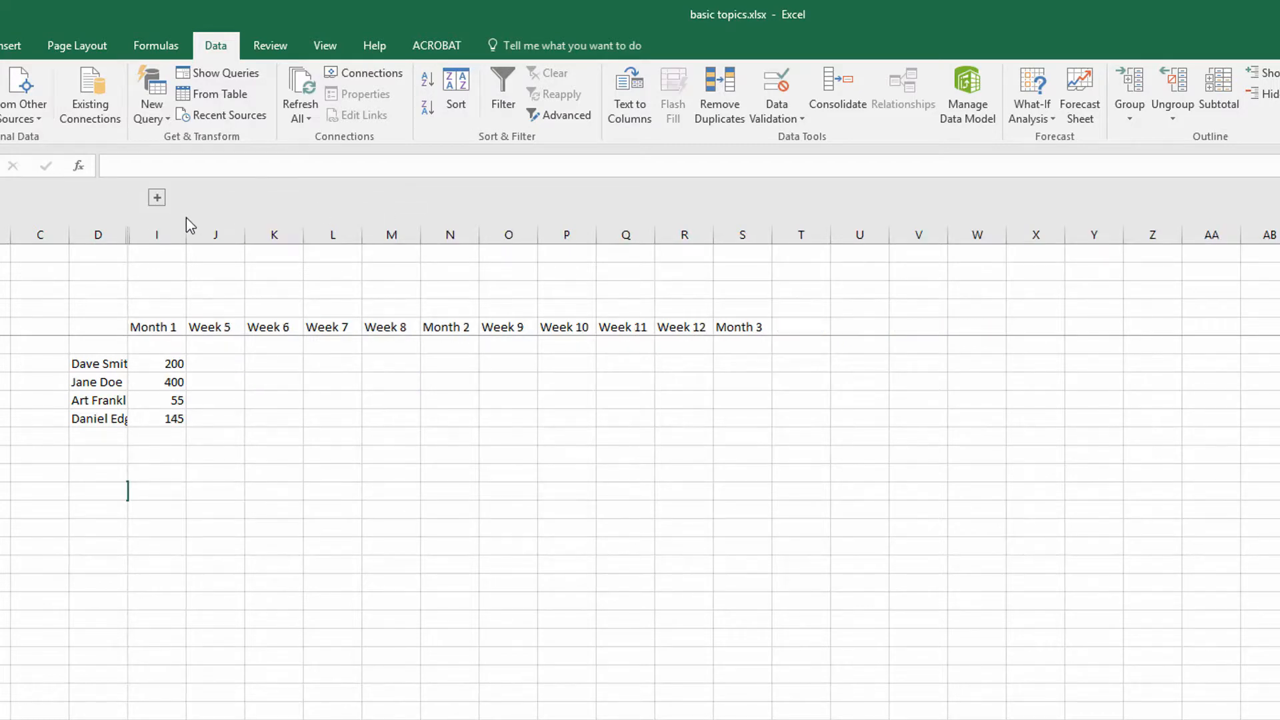
click(158, 198)
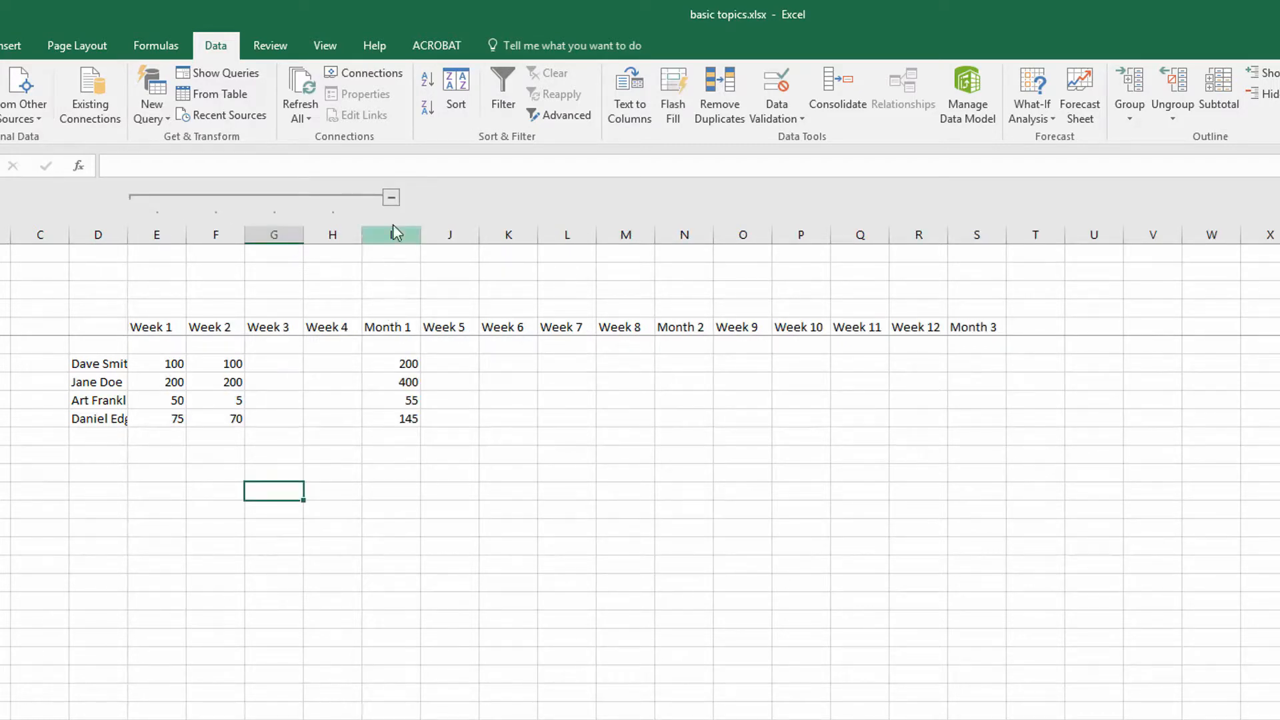
click(391, 198)
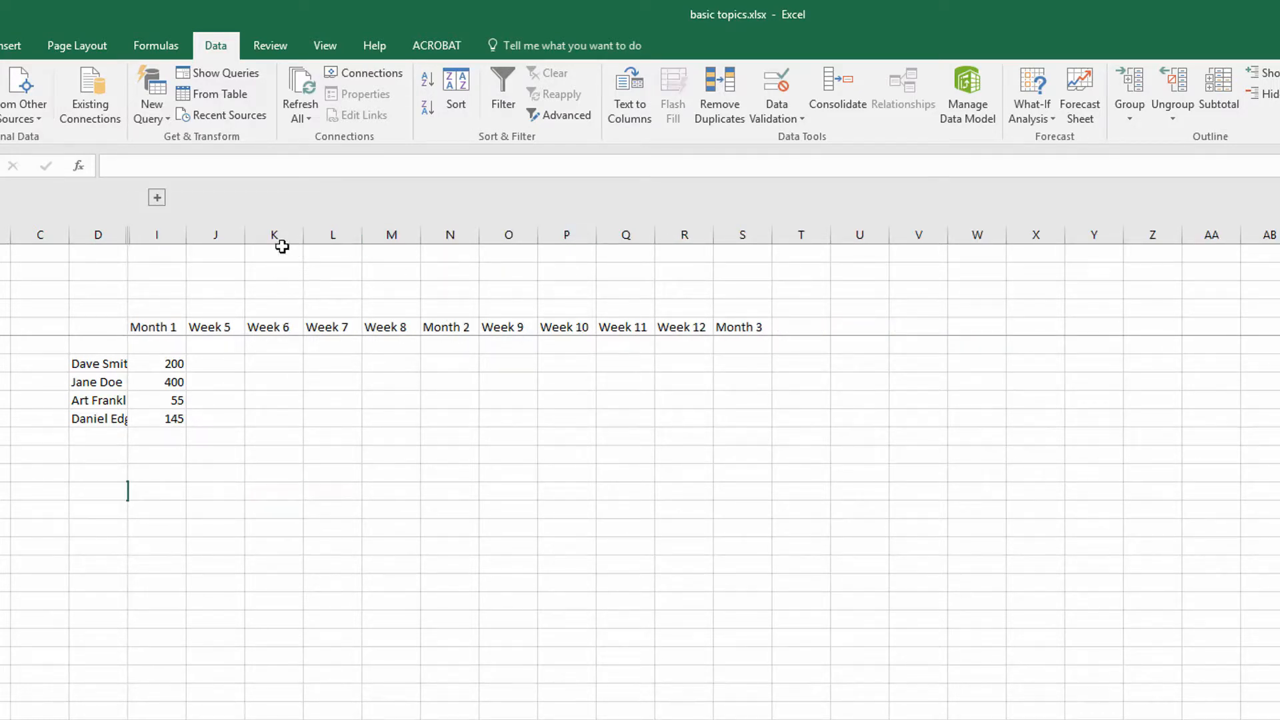
Step: Group columns J to M, which hold Week 5 to Week 8, and test collapsing and expanding the group
drag(207, 235, 382, 232)
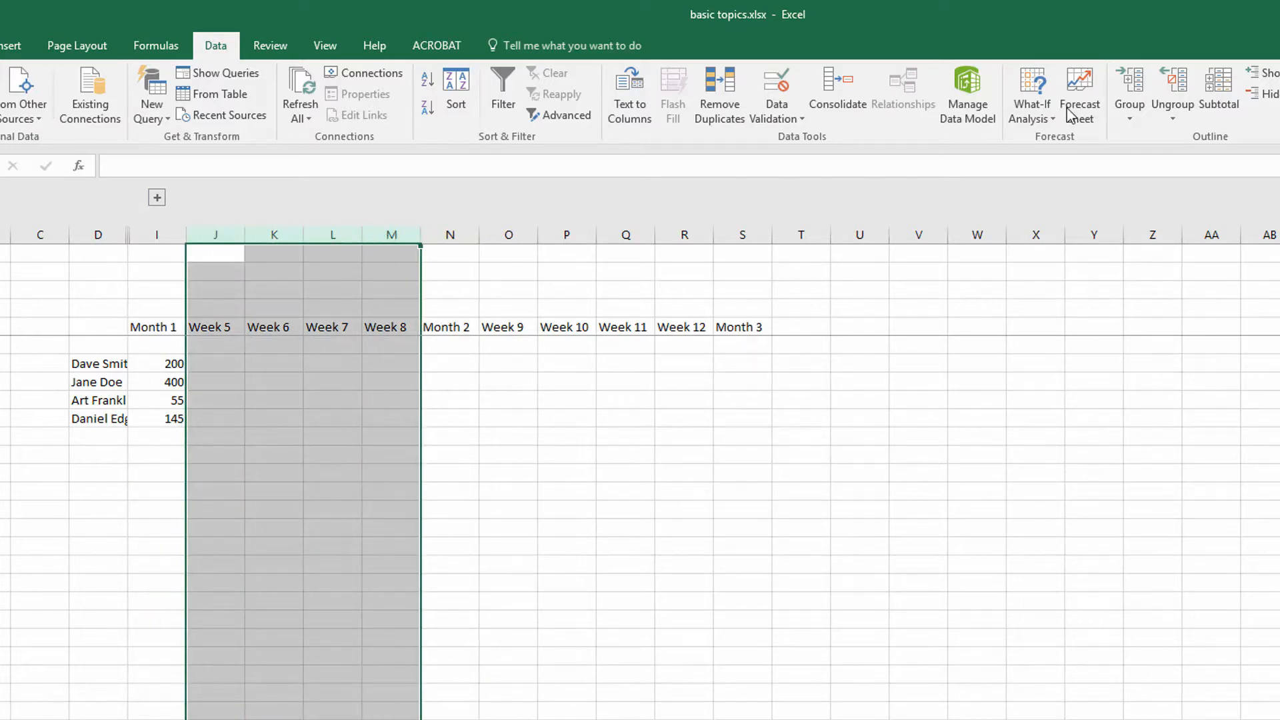
click(1129, 86)
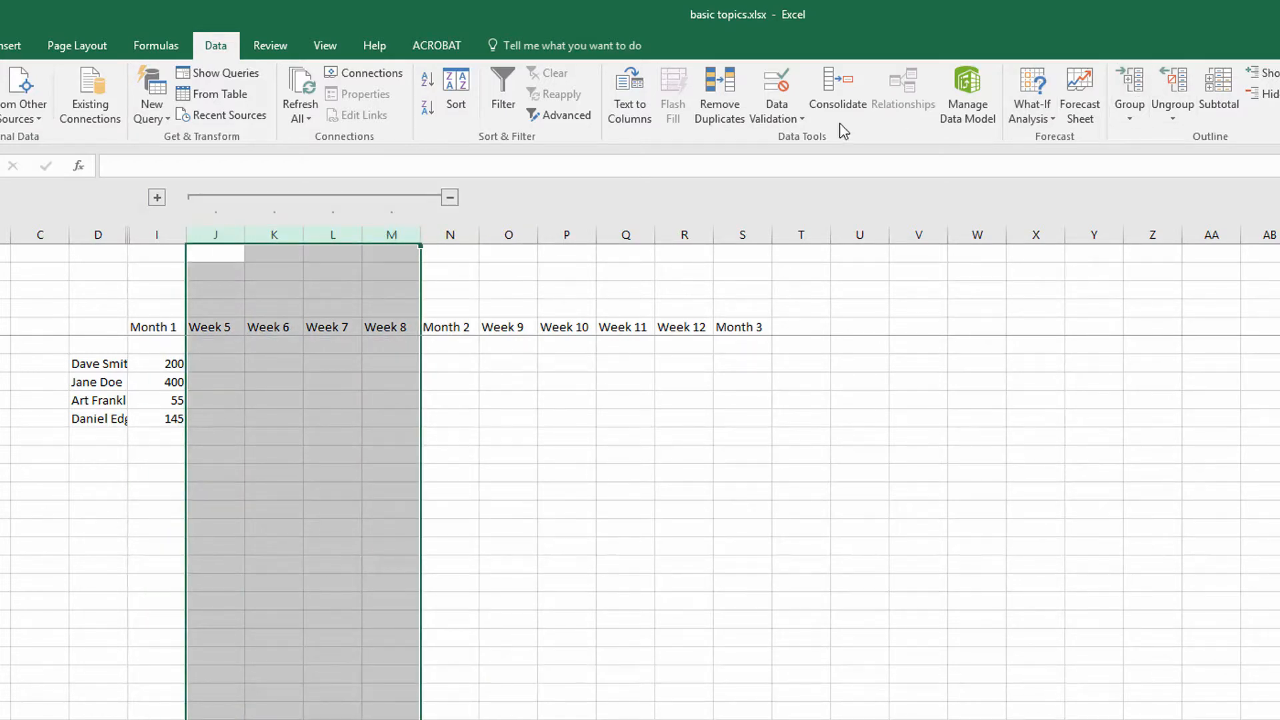
click(449, 199)
click(215, 198)
Step: Hide columns O to R, which hold Week 9 to Week 12, and undo the hiding
drag(508, 234, 667, 253)
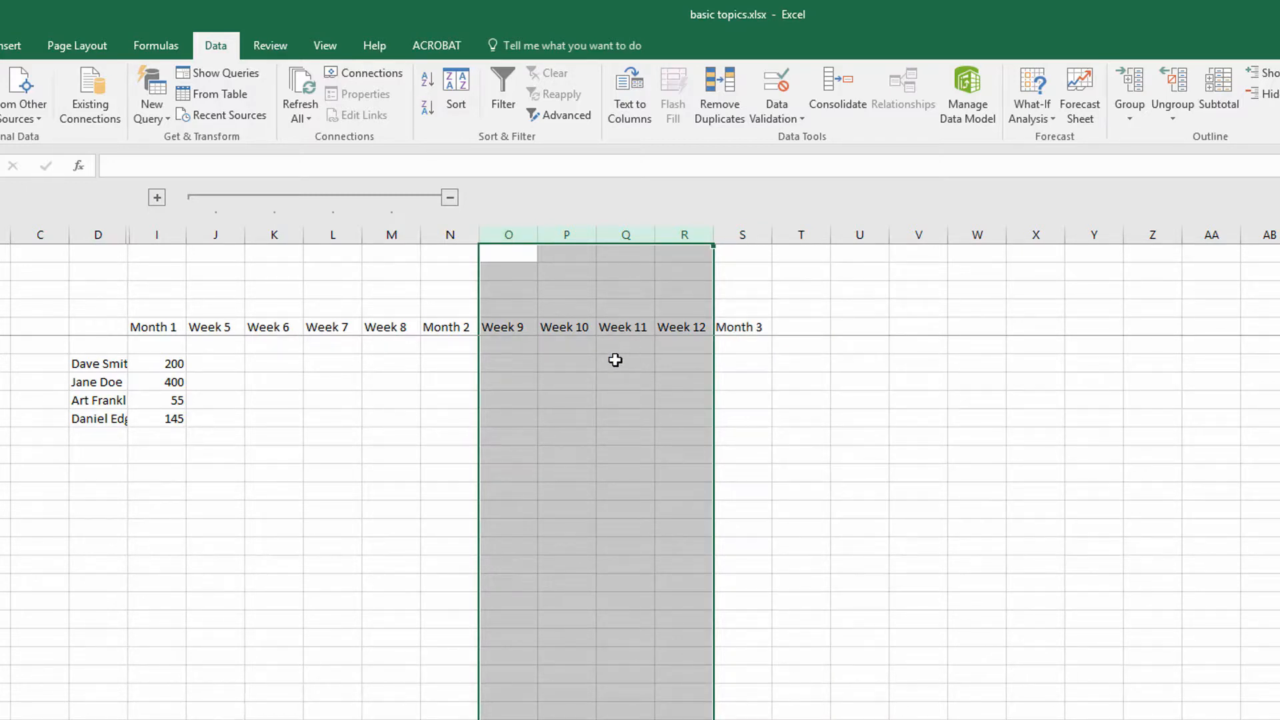
right_click(616, 331)
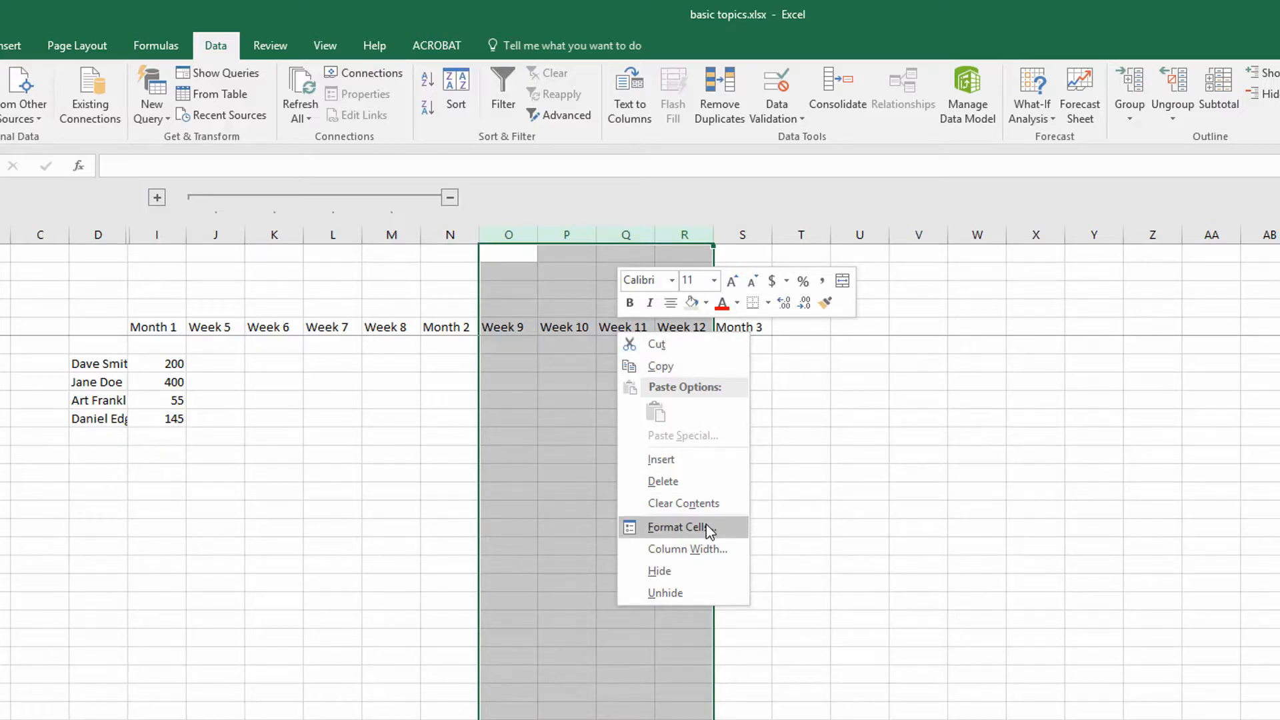
click(520, 266)
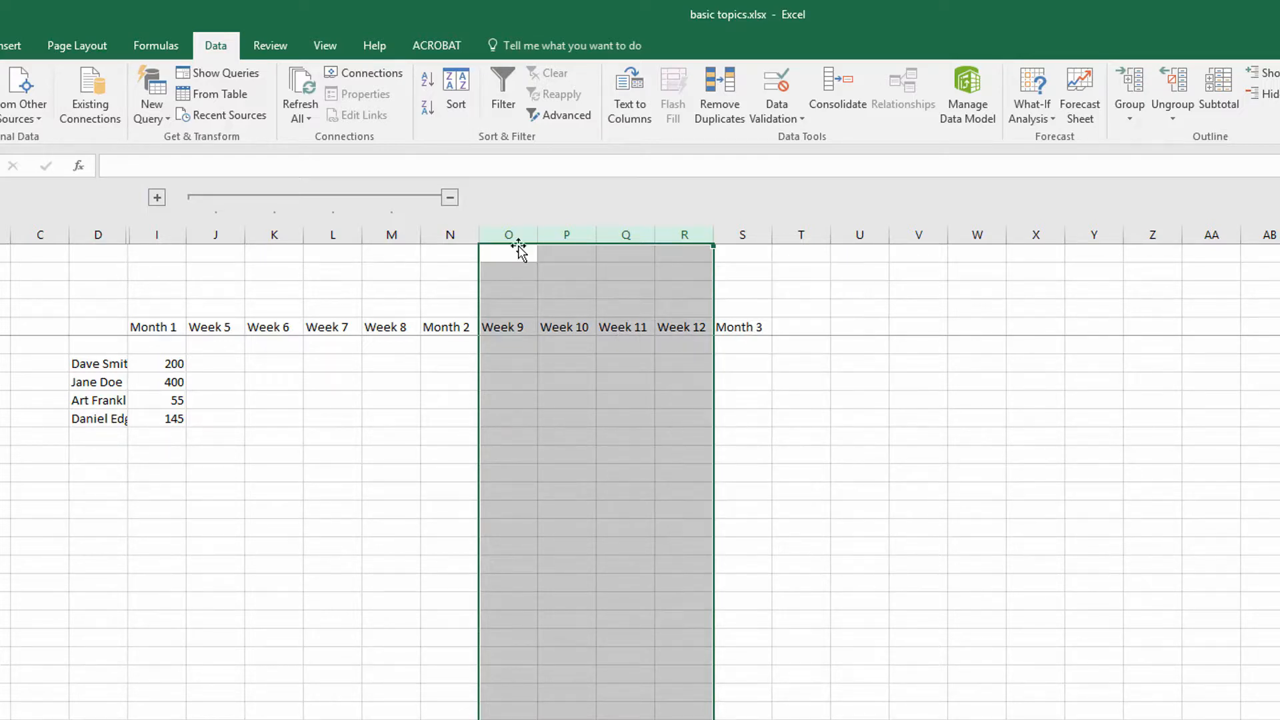
drag(513, 235, 673, 233)
right_click(653, 368)
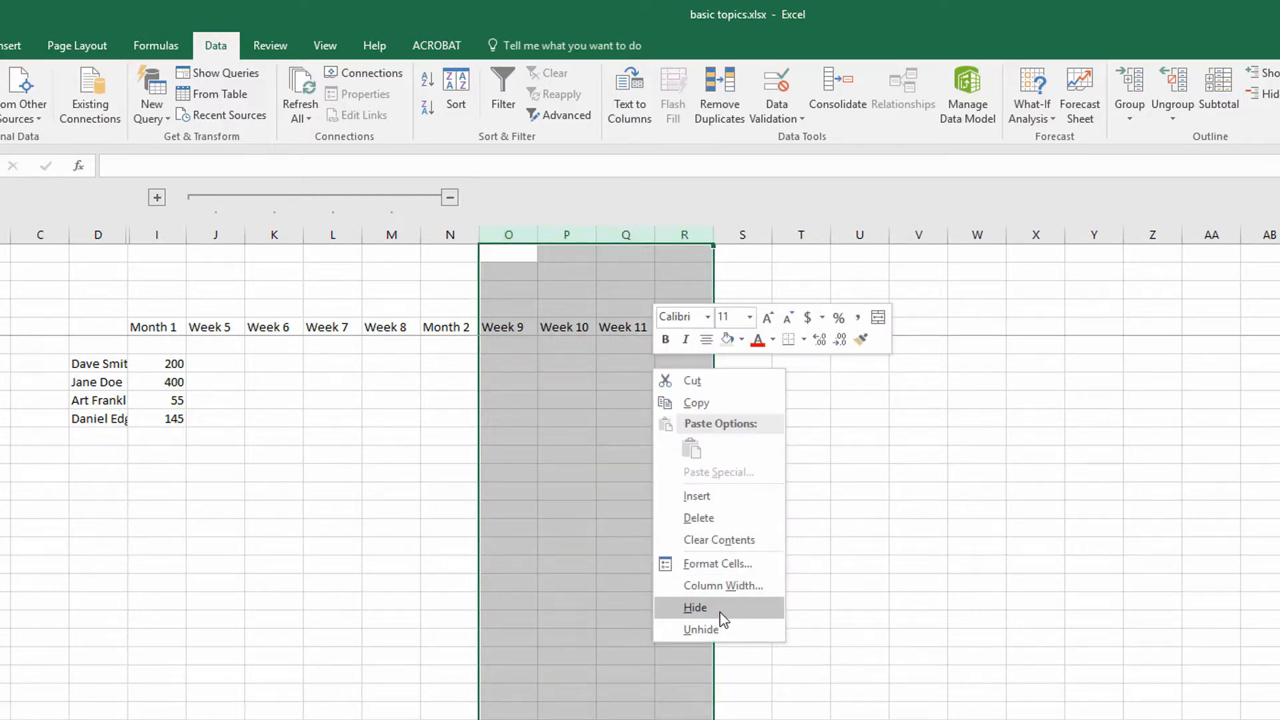
click(694, 607)
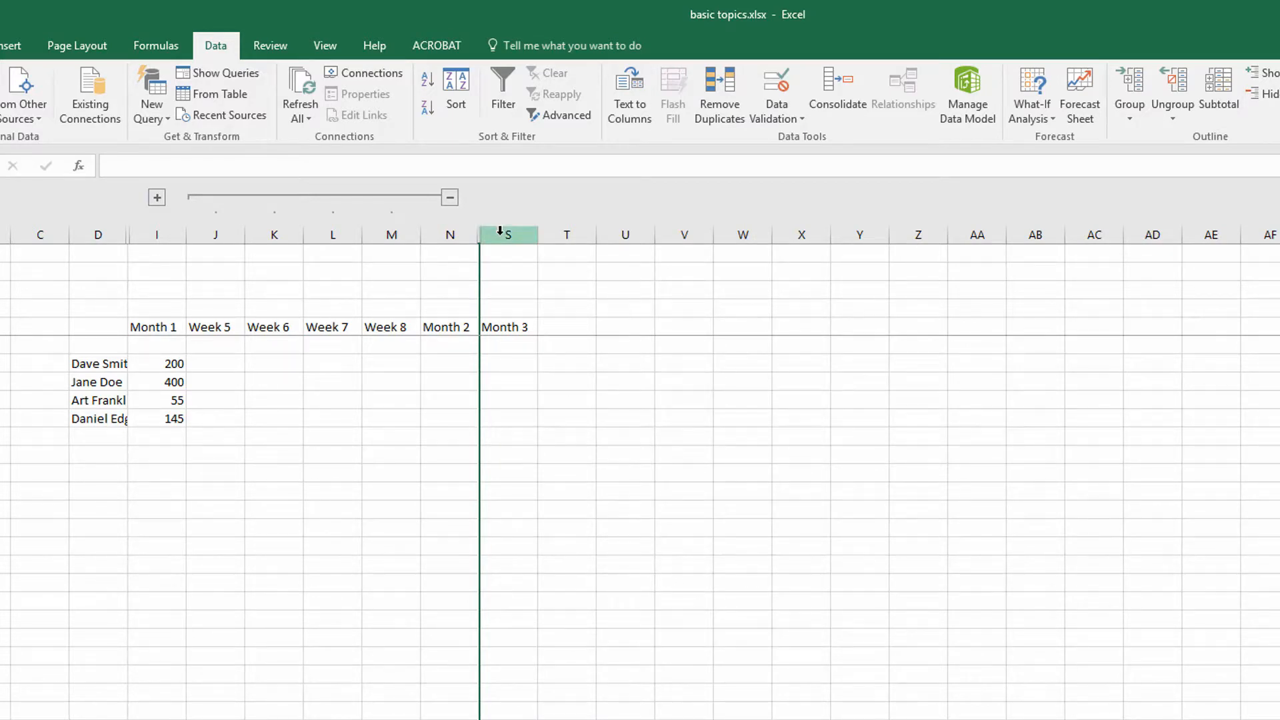
key(ctrl+z)
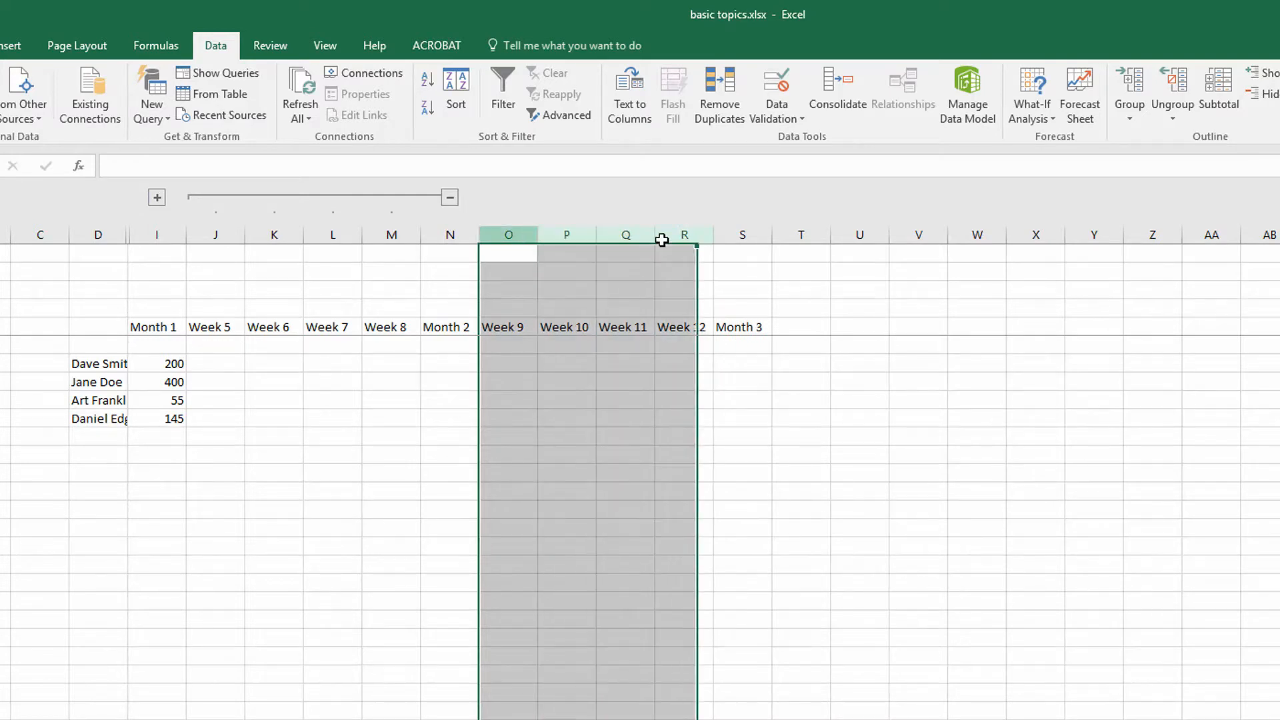
Step: Hide the Week 9 to Week 12 columns again so that Month 2 and Month 3 sit side by side
right_click(685, 240)
click(748, 478)
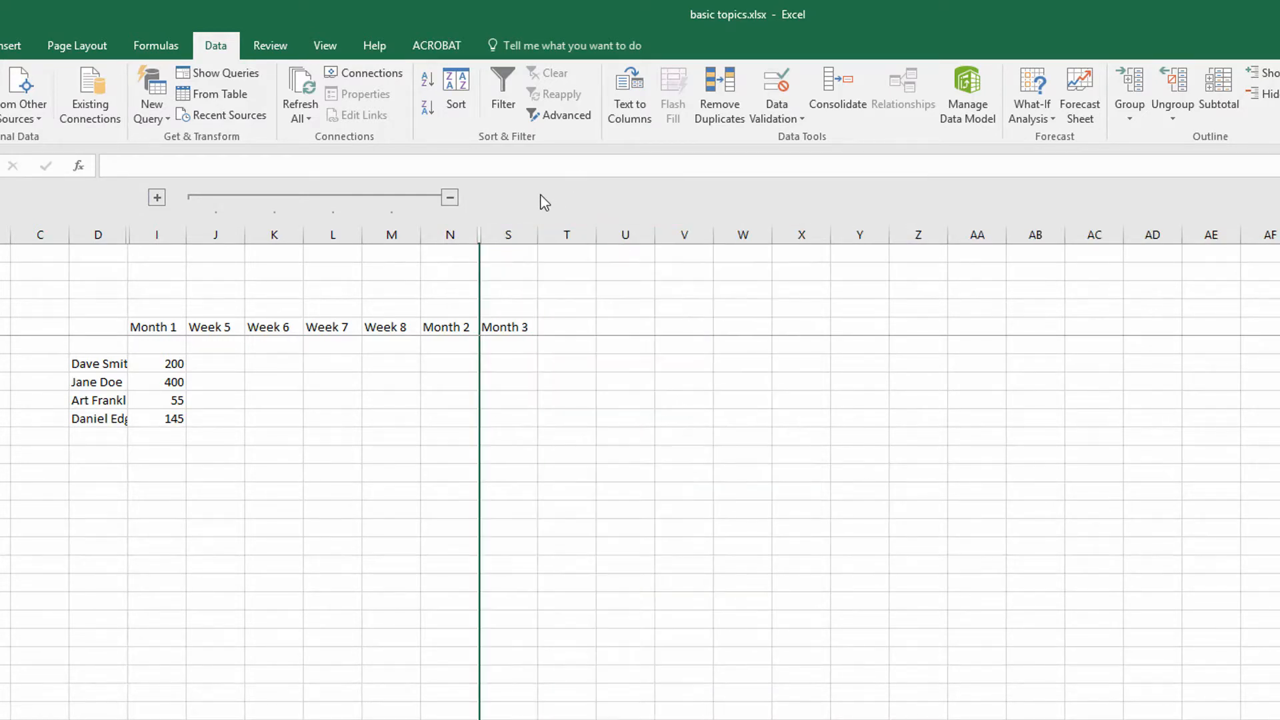
click(551, 403)
click(382, 367)
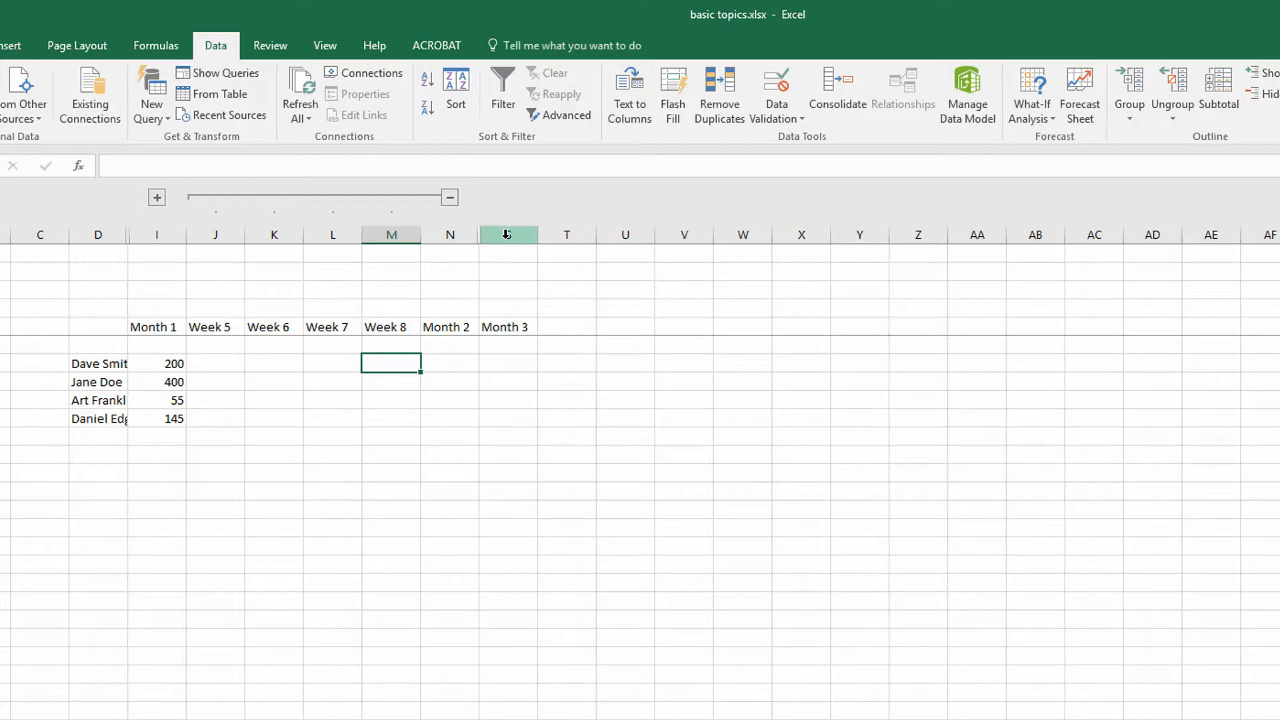
Step: Unhide the columns between N and S to bring back Week 9 to Week 12
mouse_move(508, 234)
mouse_down()
mouse_move(468, 232)
mouse_move(516, 239)
mouse_up()
click(470, 290)
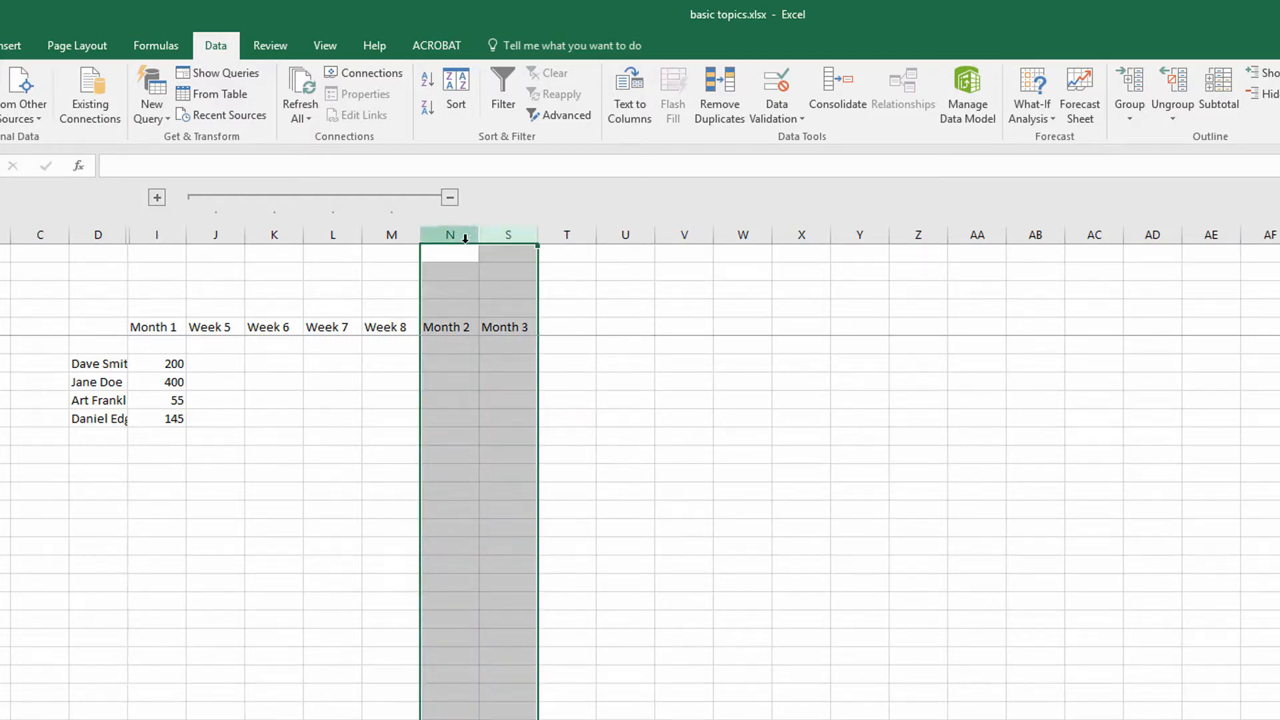
right_click(520, 236)
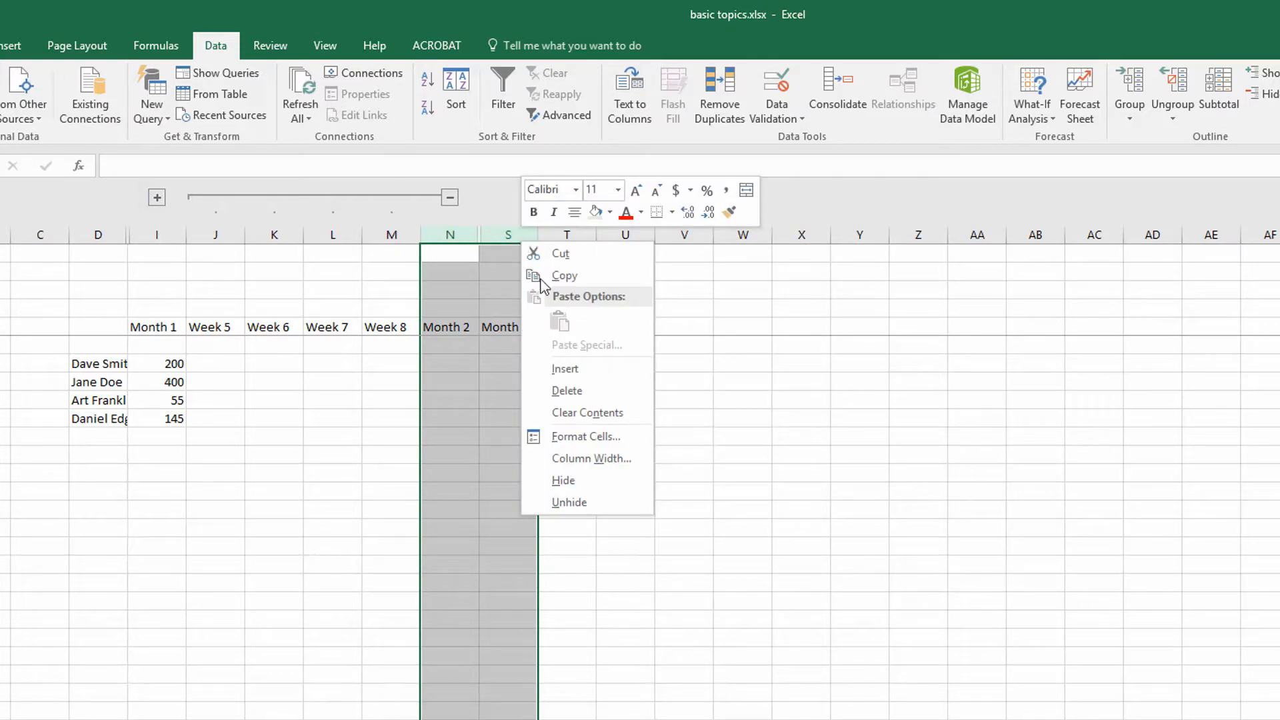
click(592, 505)
click(530, 289)
click(650, 289)
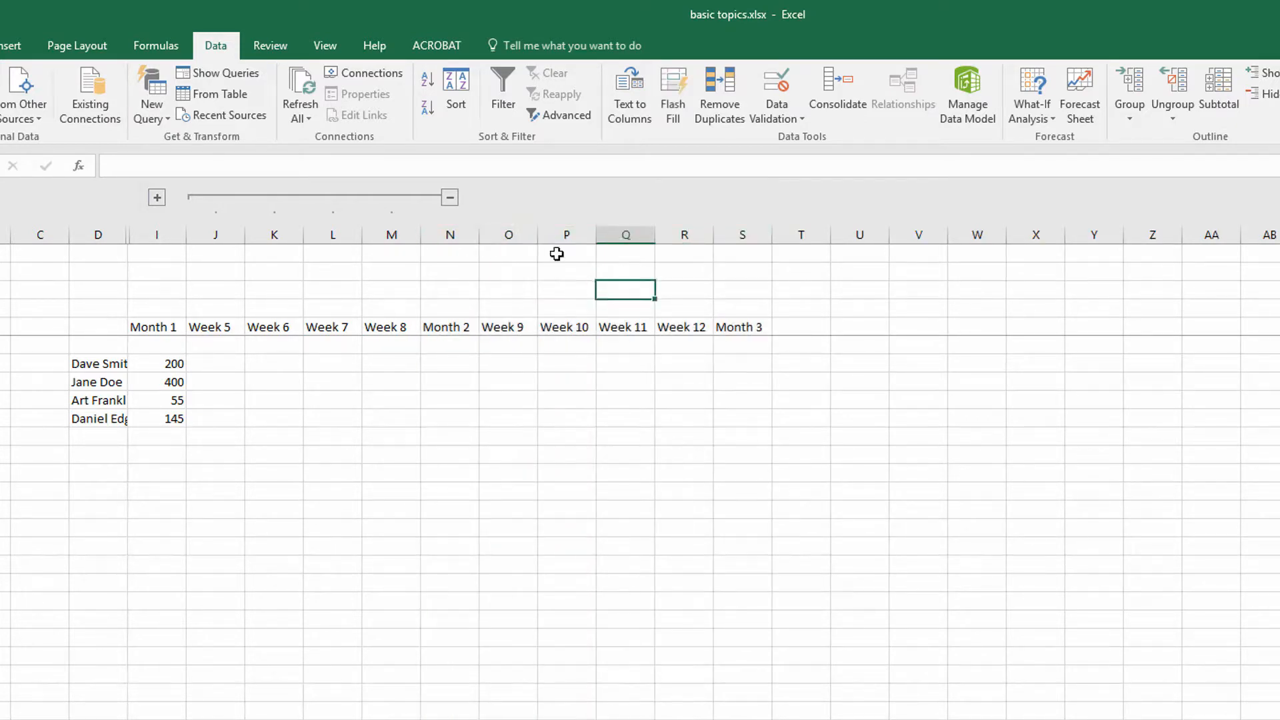
Step: Collapse and expand the Month 1 and Month 2 week groups, leaving both expanded
click(450, 198)
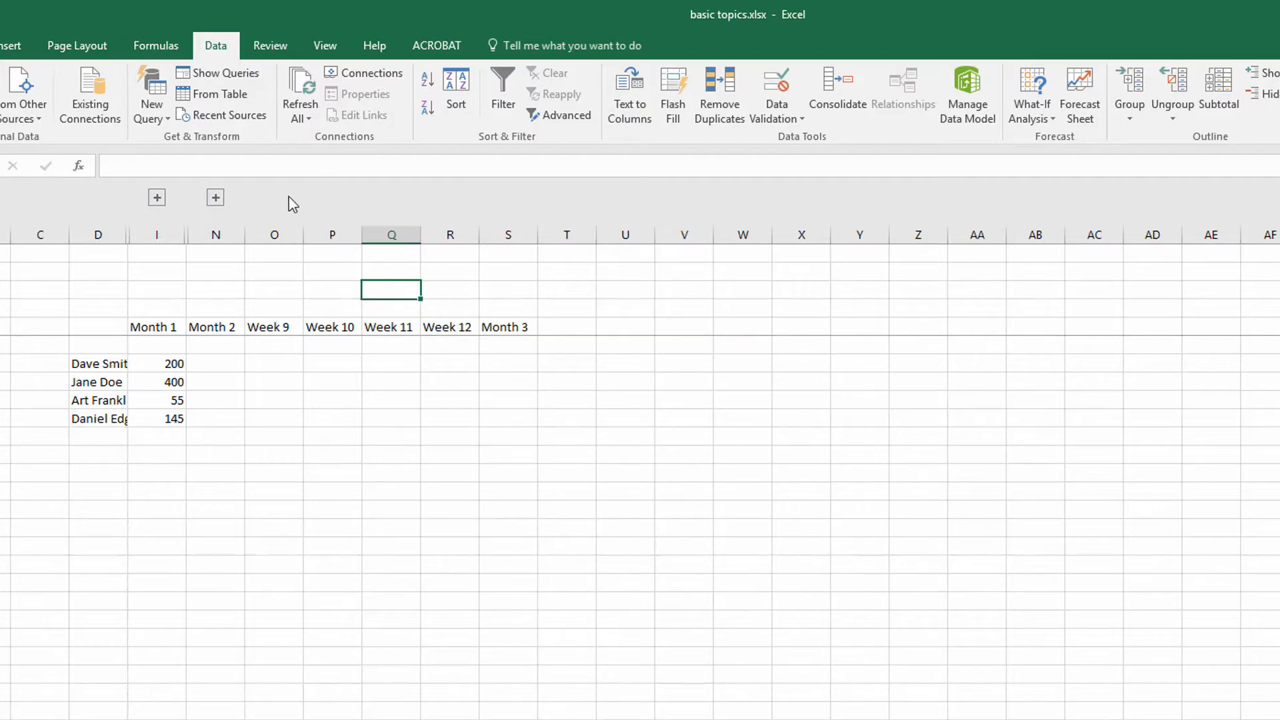
click(215, 198)
click(157, 198)
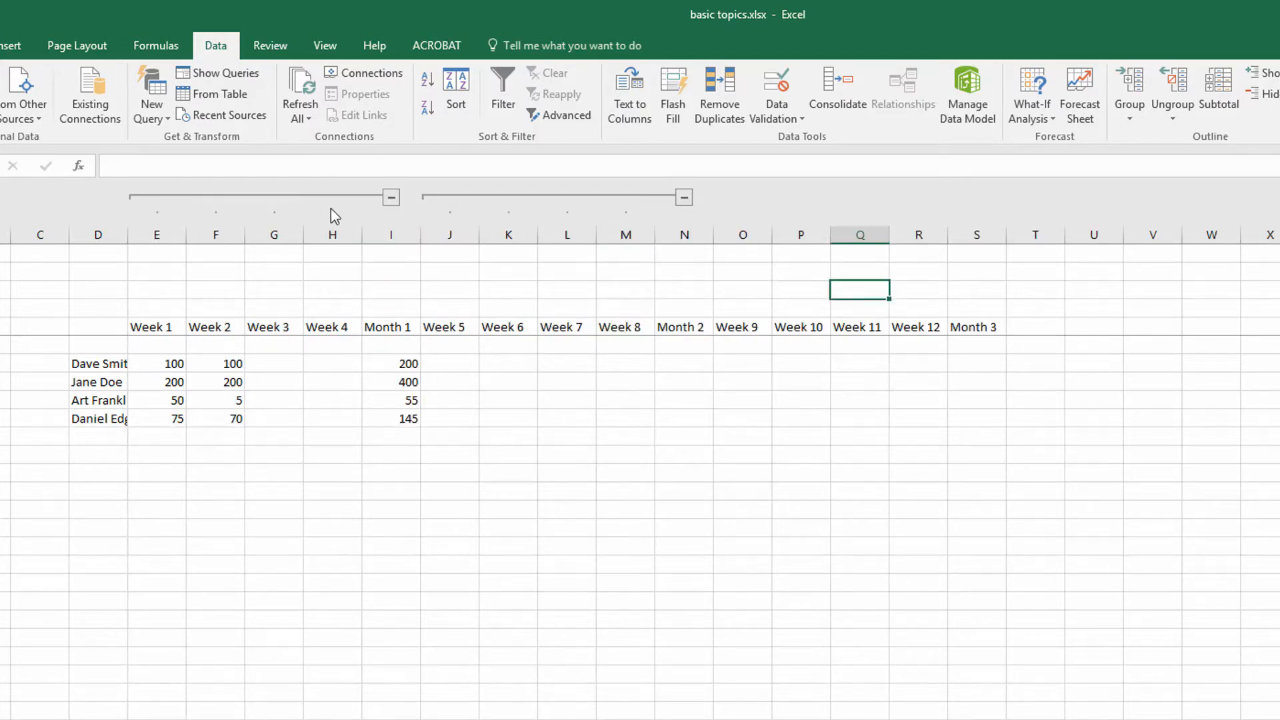
click(391, 198)
click(157, 198)
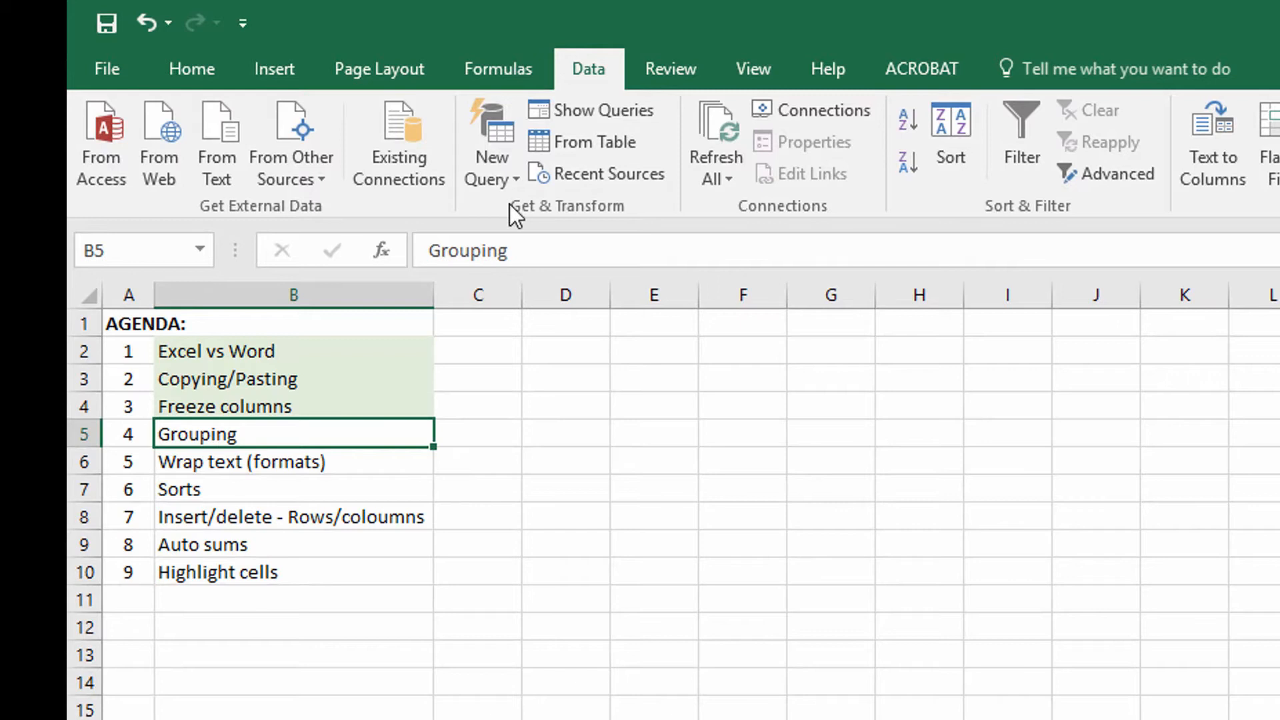
Step: Mark the Grouping agenda item in B5 as covered with the light green fill and go to the Wrap text item
click(216, 66)
click(491, 161)
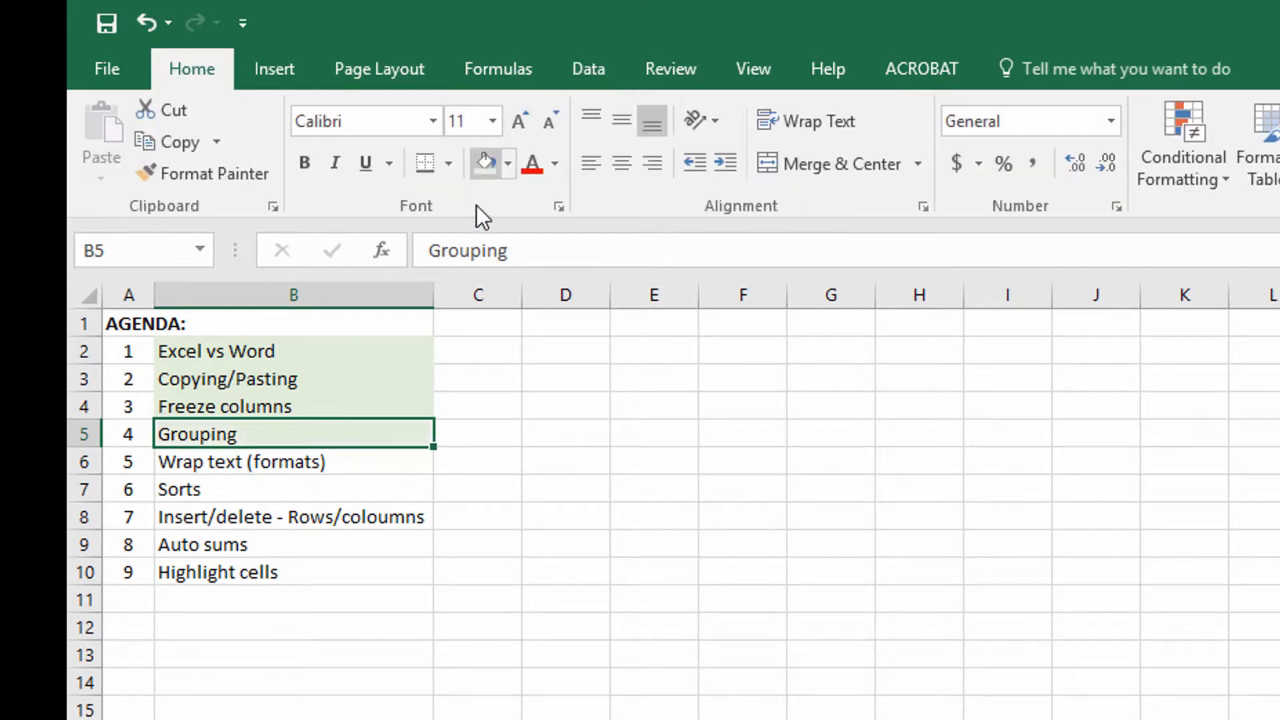
click(368, 471)
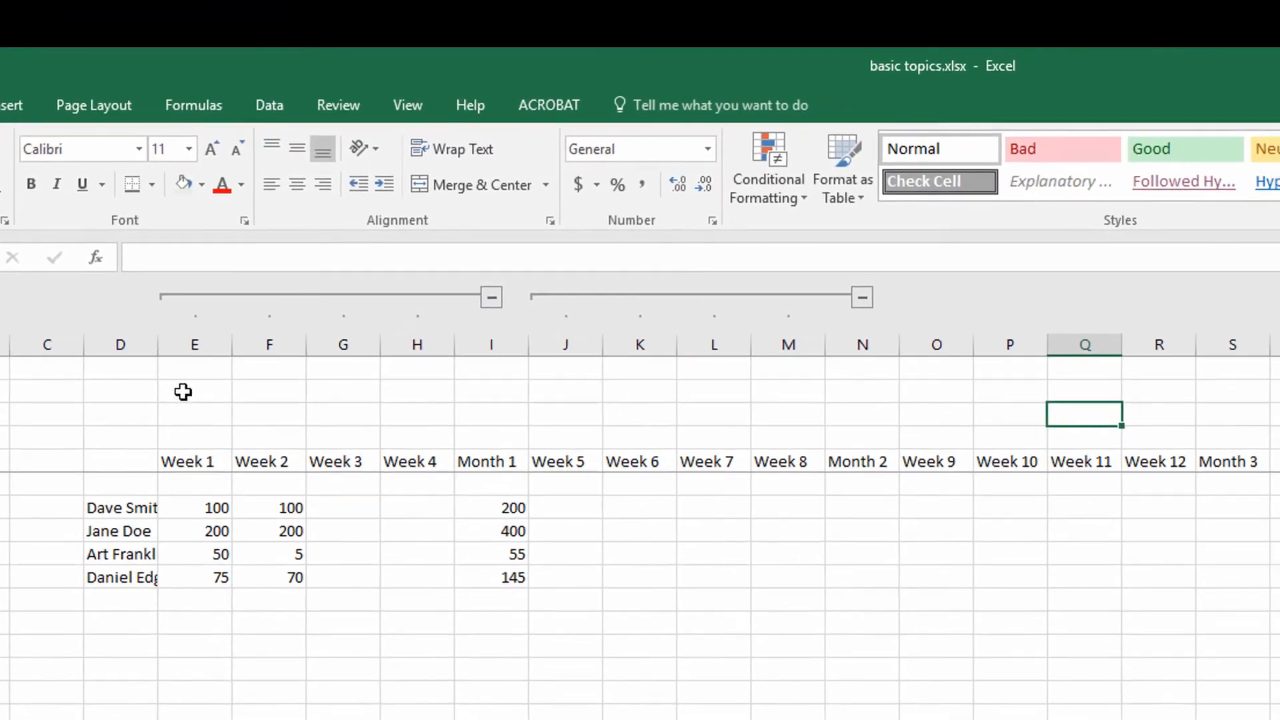
Step: Examine the cut-off names in column D by comparing each cell with its full content
click(220, 579)
click(107, 508)
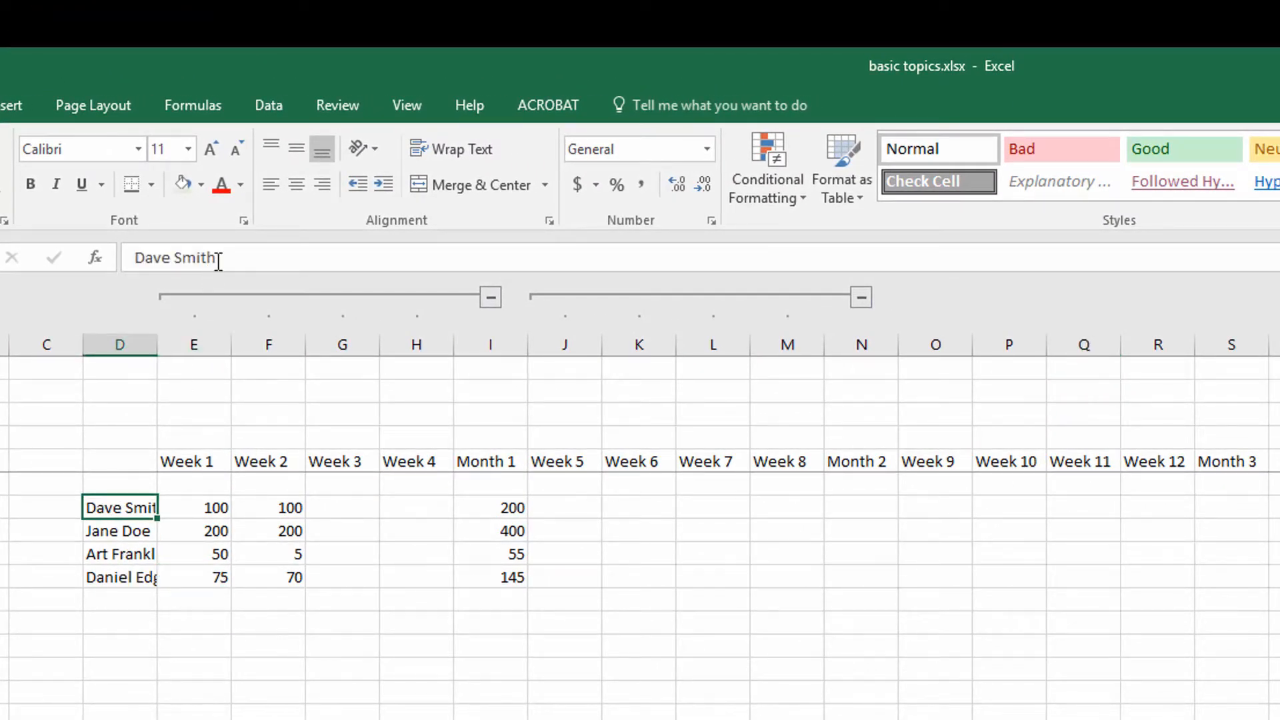
click(131, 415)
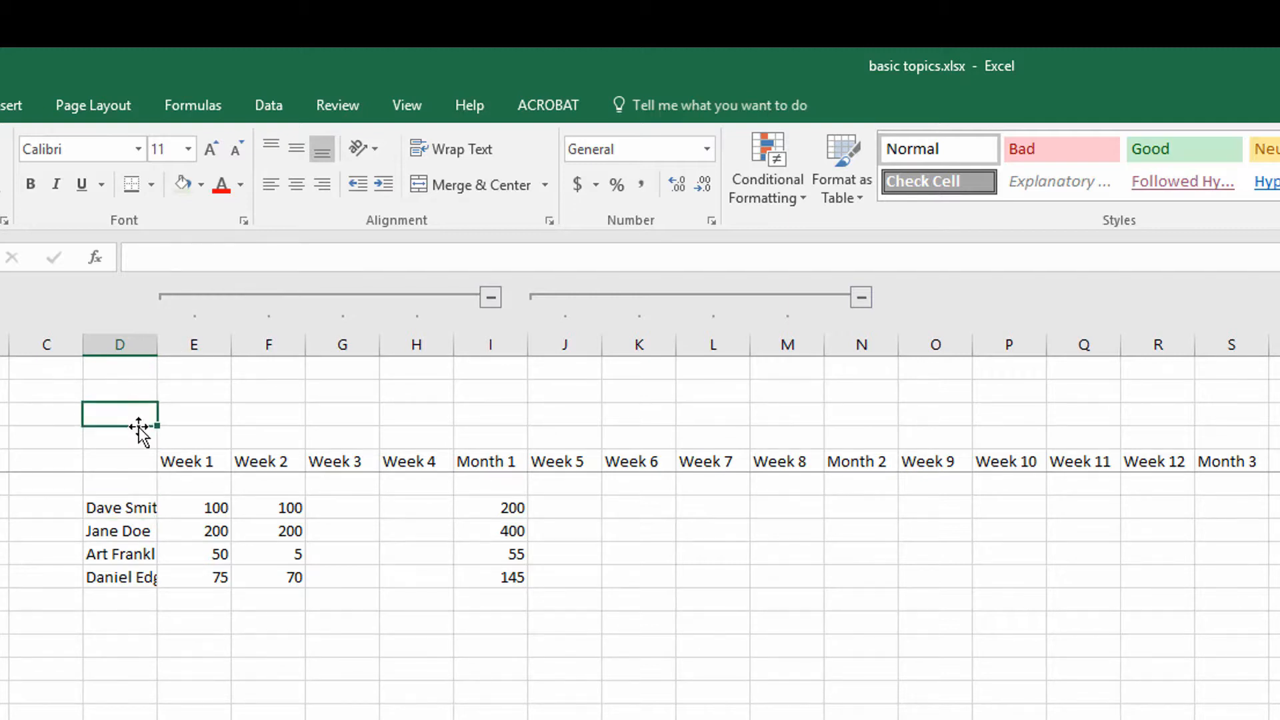
click(131, 531)
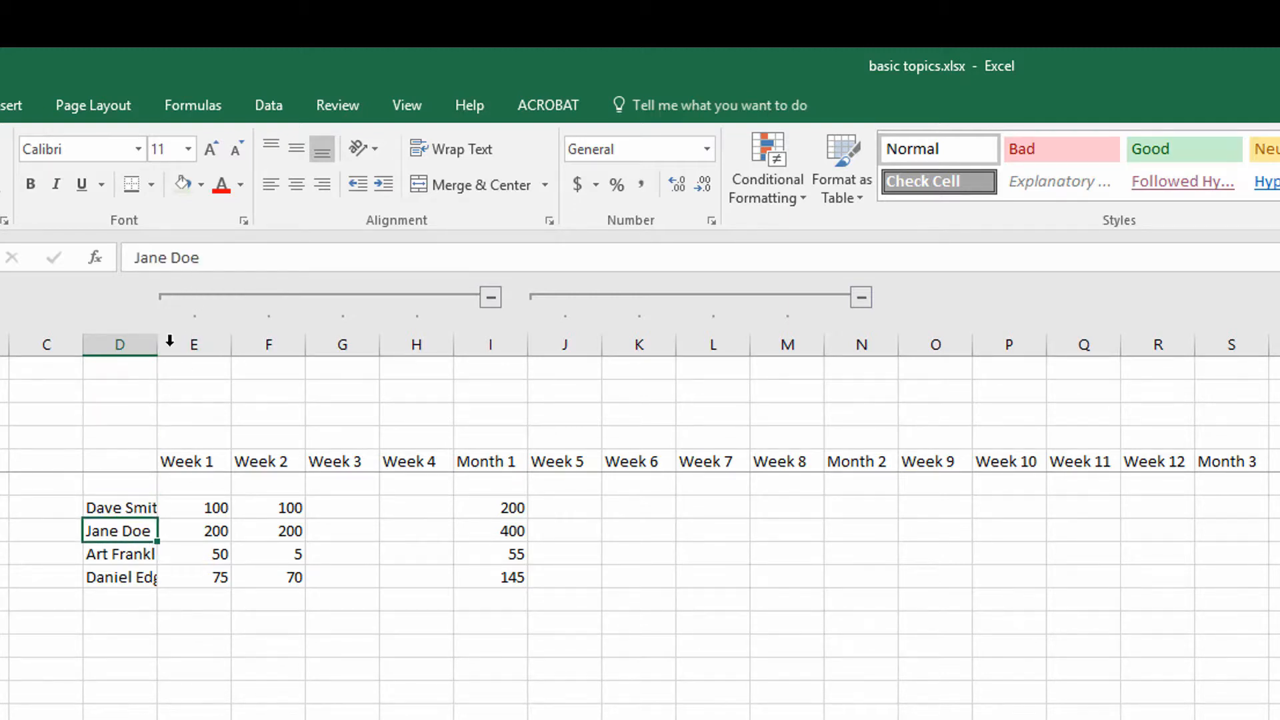
click(135, 557)
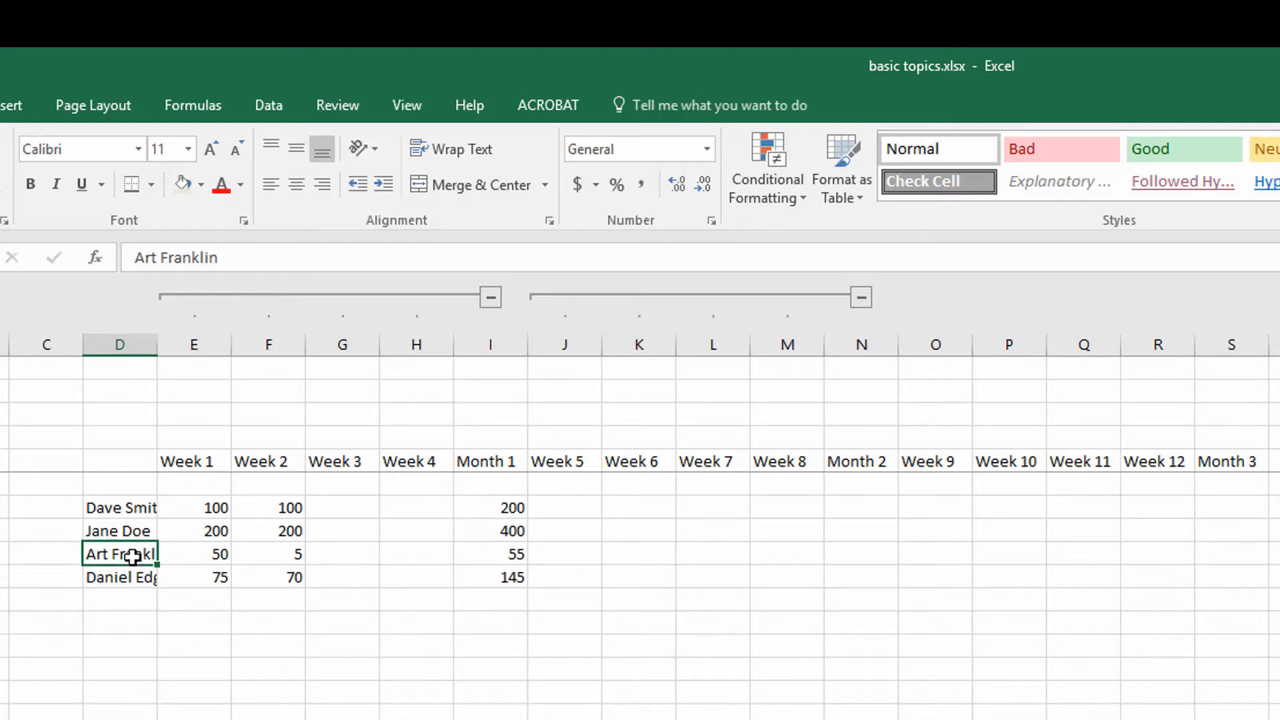
click(130, 673)
click(203, 556)
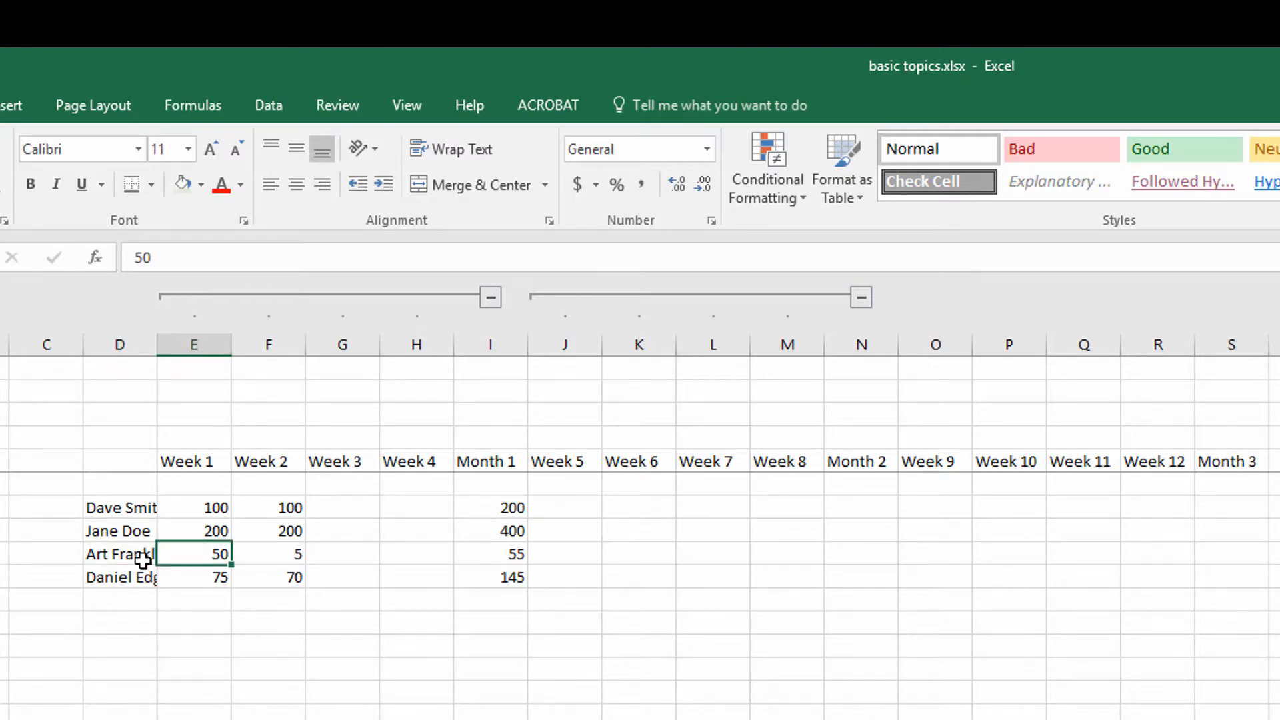
click(128, 601)
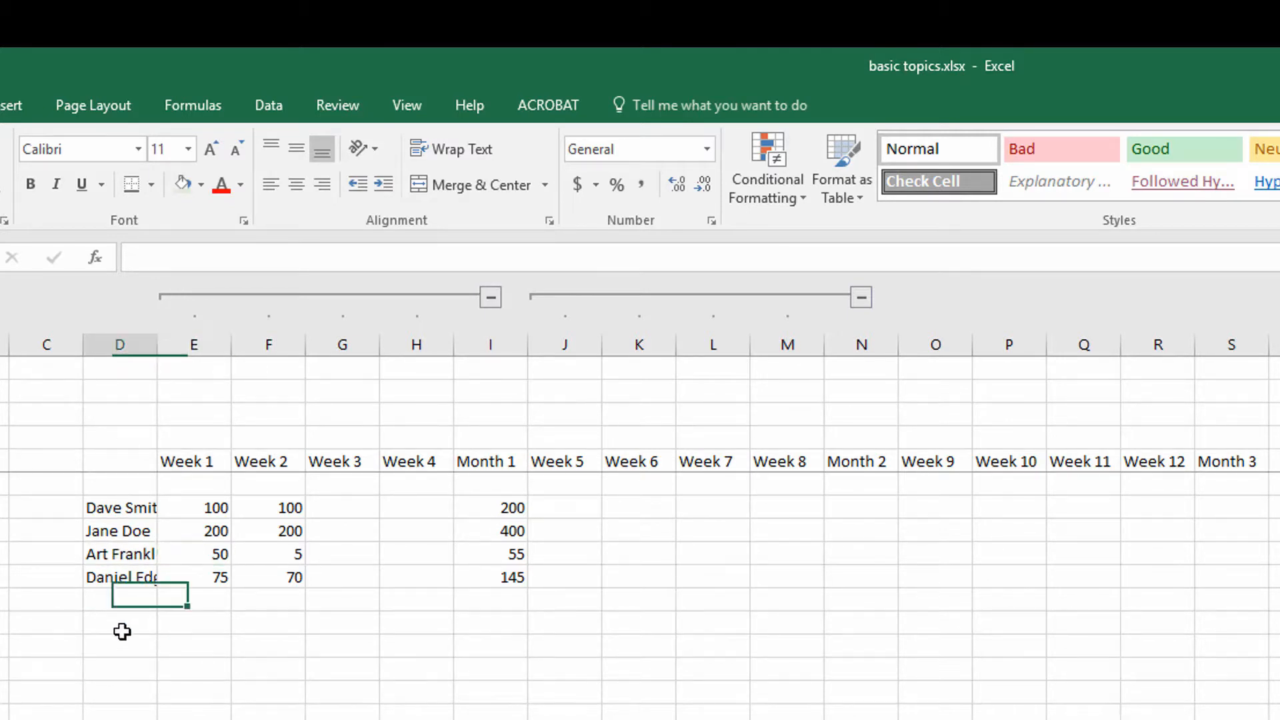
click(122, 627)
click(130, 580)
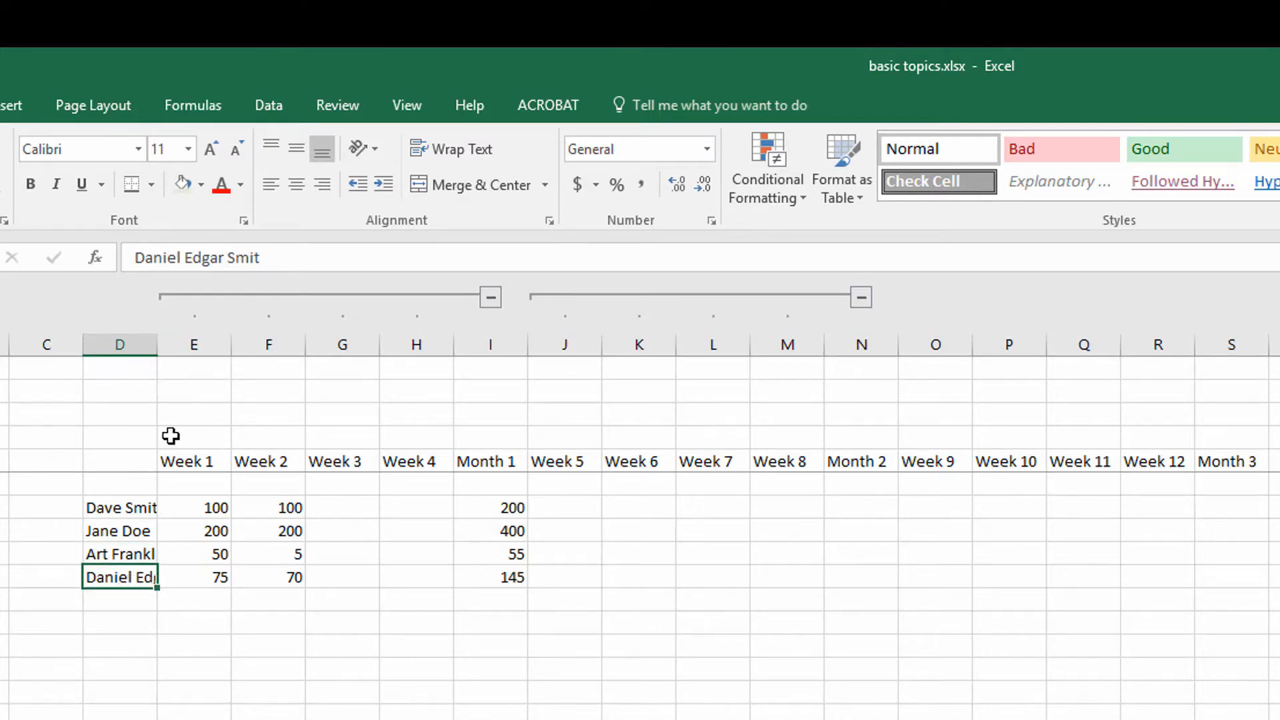
click(161, 664)
click(117, 579)
click(156, 647)
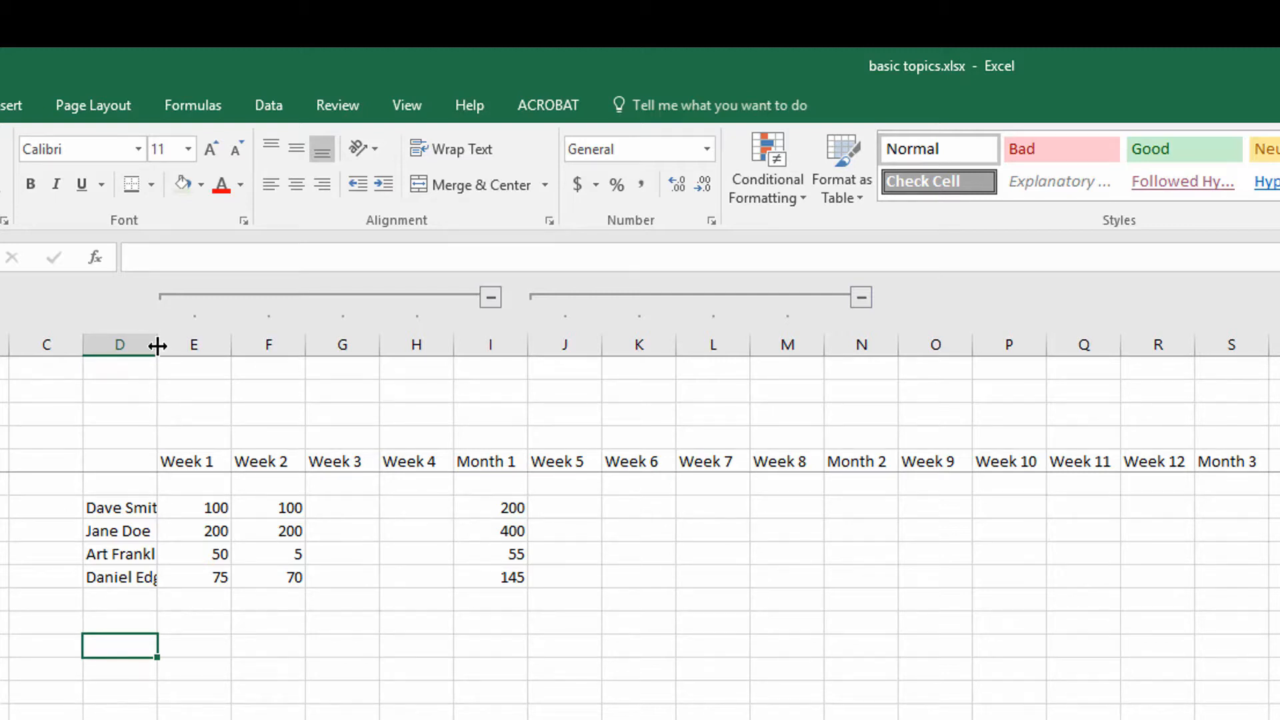
Step: Try widening column D to fit the full names, and narrow it back to about its original width
drag(157, 342, 333, 351)
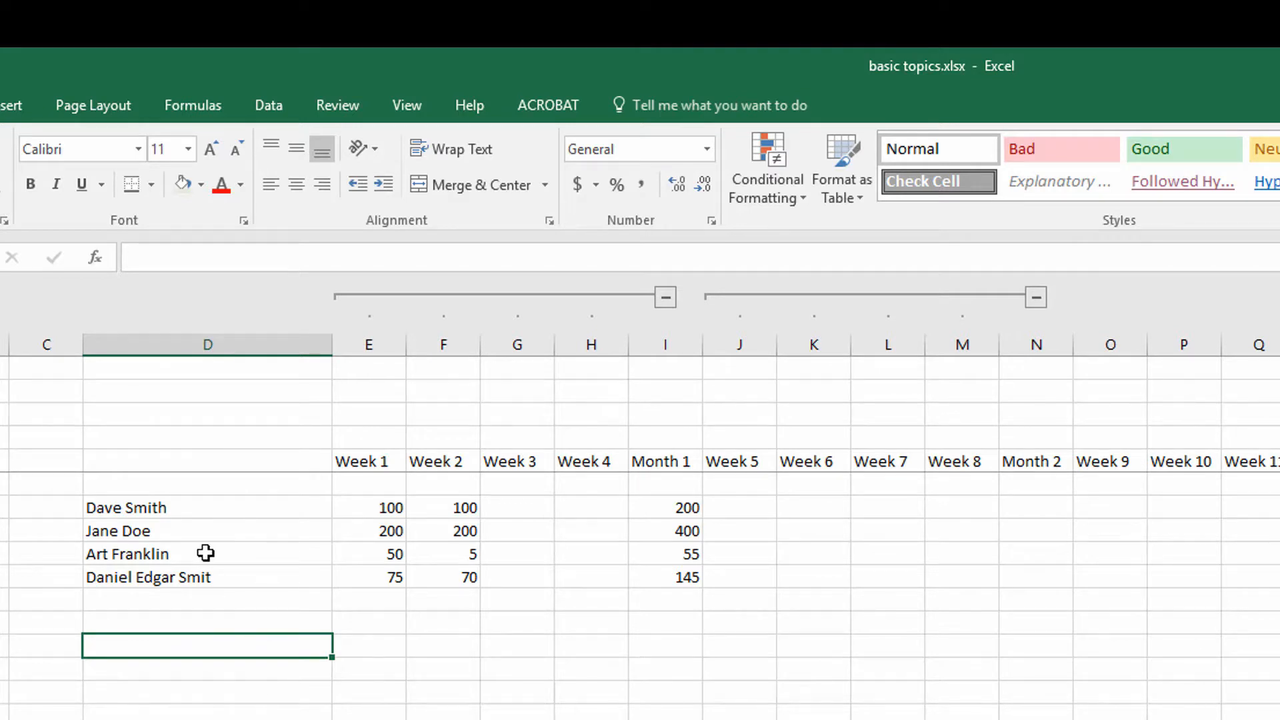
drag(332, 346, 216, 350)
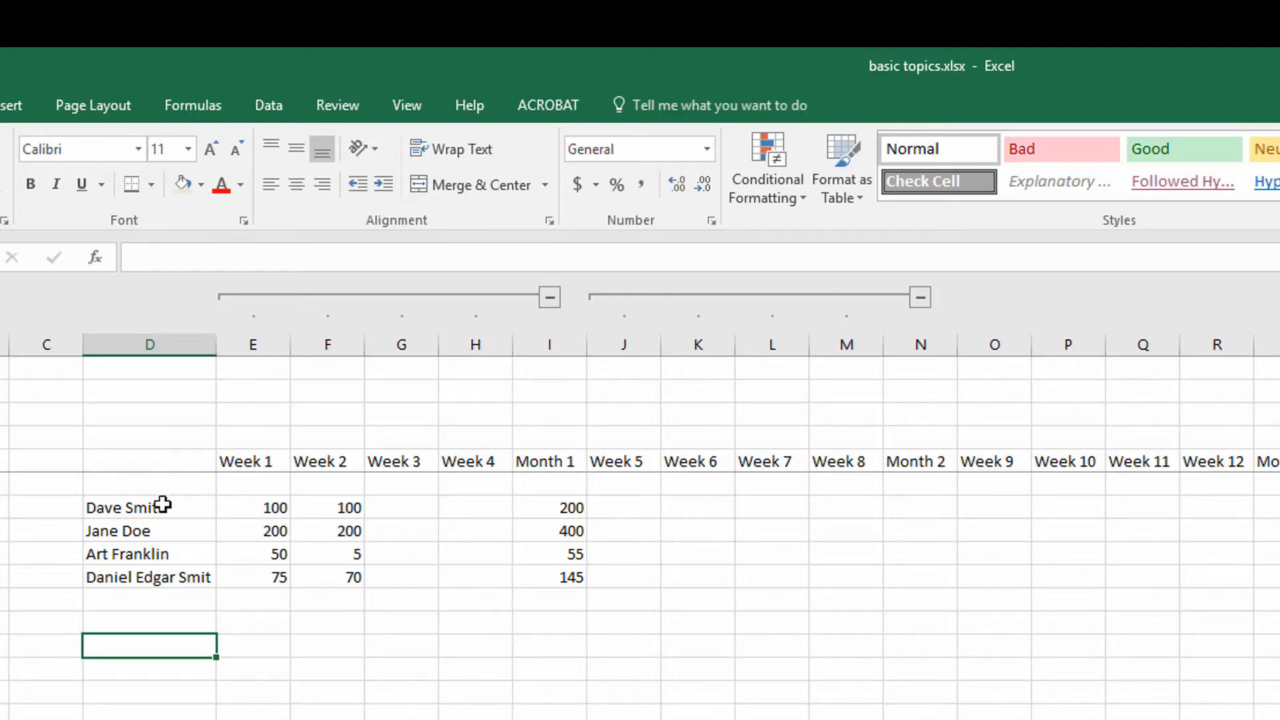
drag(215, 339, 148, 343)
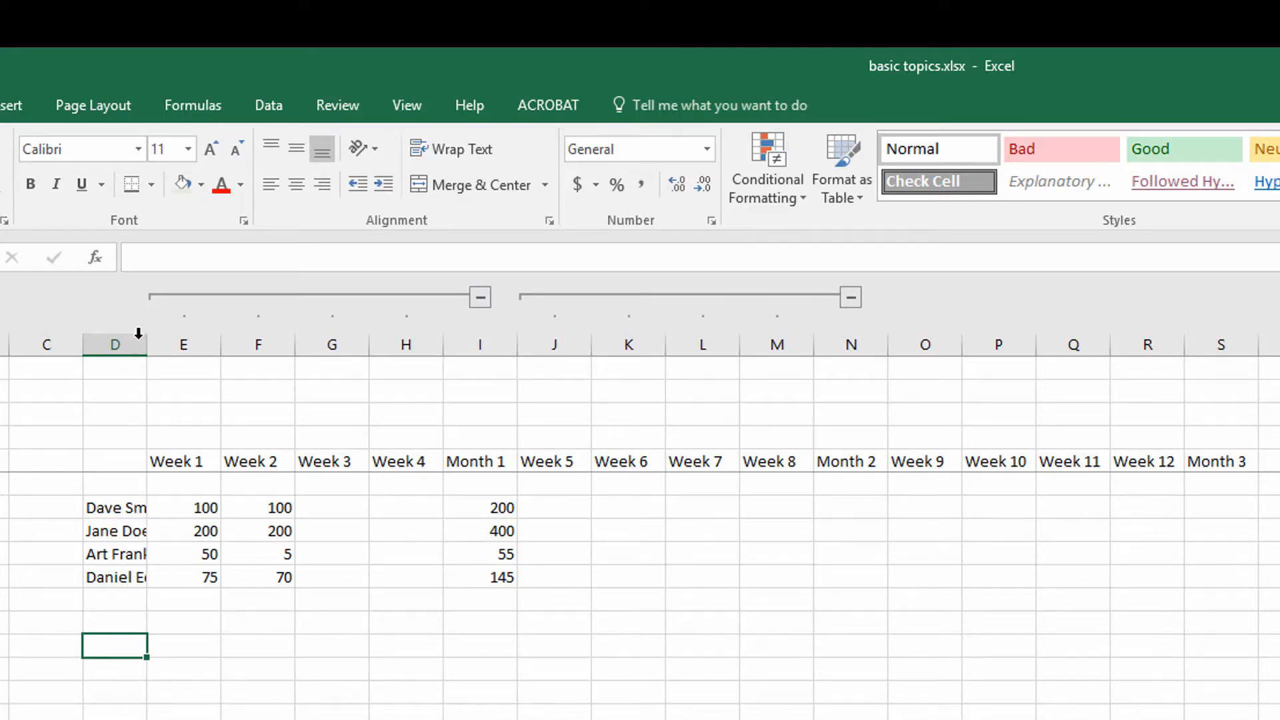
drag(147, 341, 158, 337)
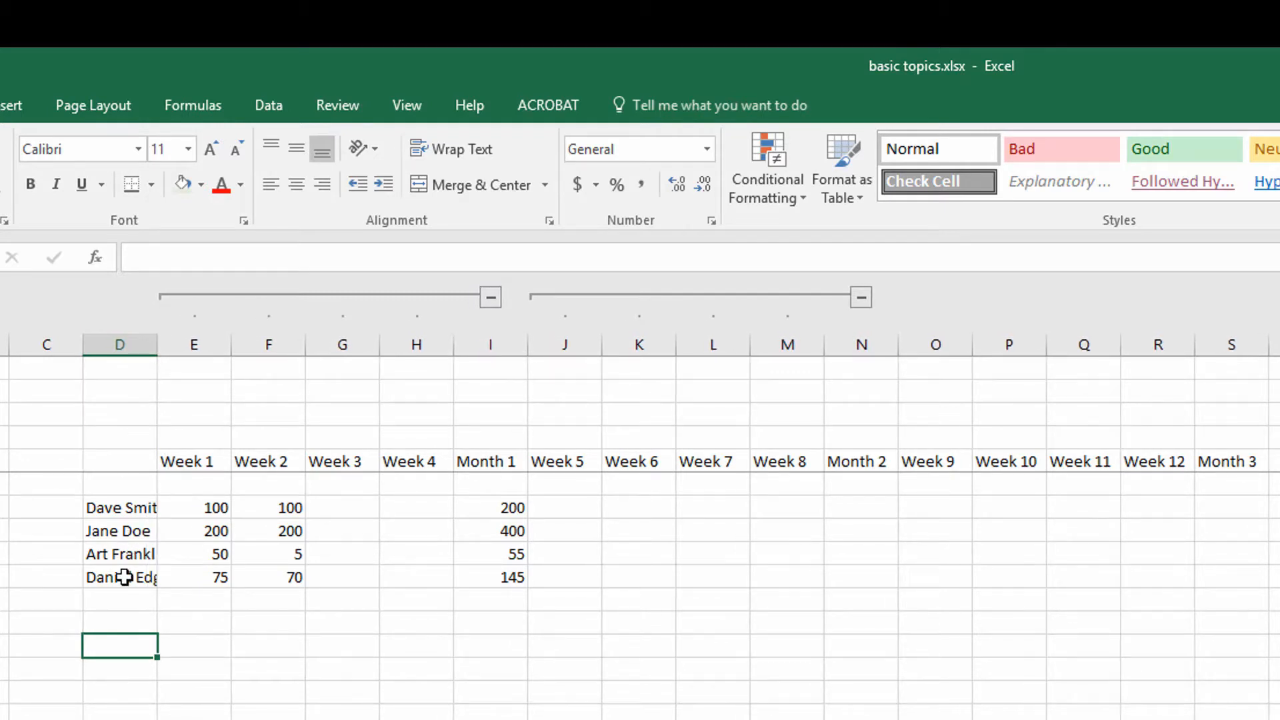
Step: Turn on text wrapping for the name in D10 and check the row's height across E10:M10
key(Up)
key(Up)
key(Up)
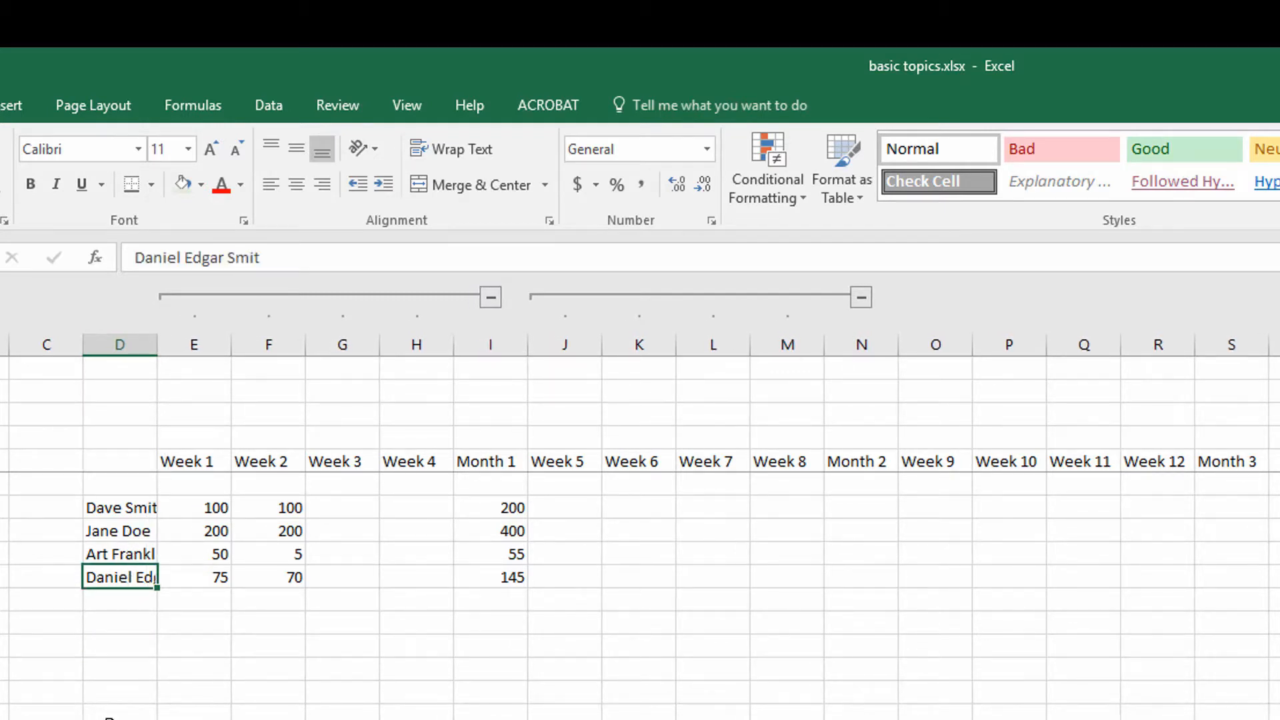
right_click(115, 580)
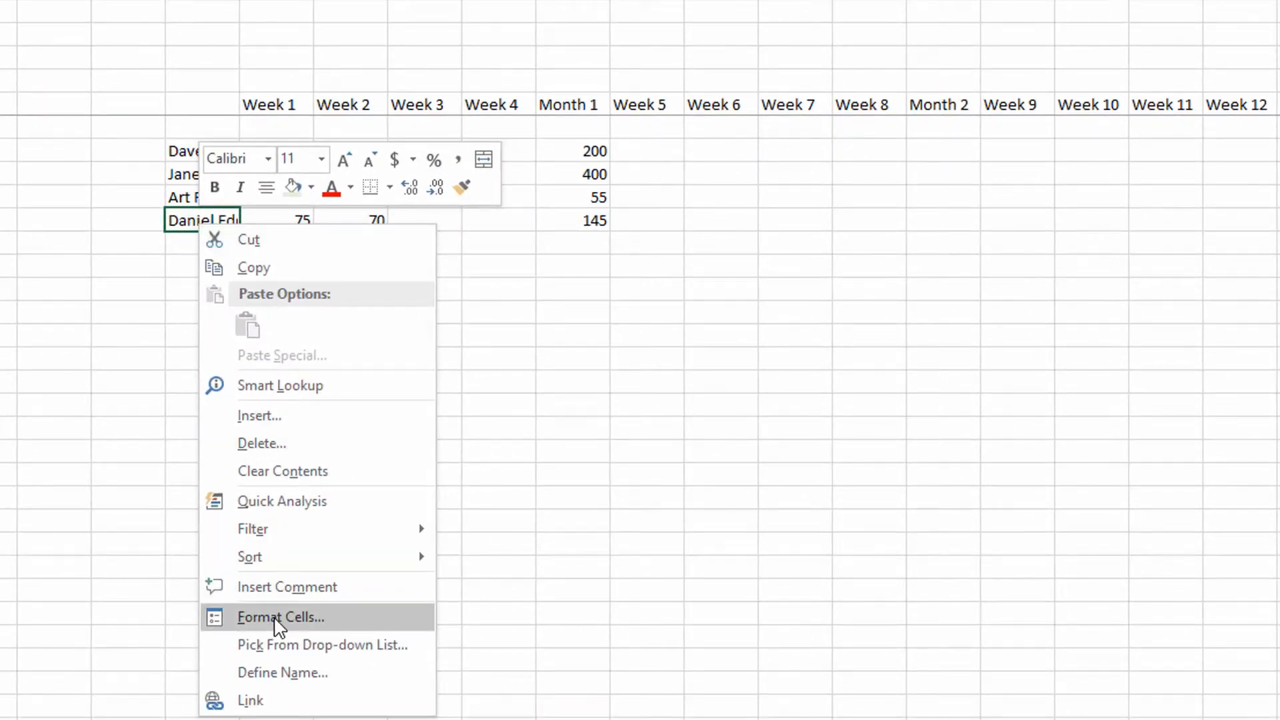
click(277, 620)
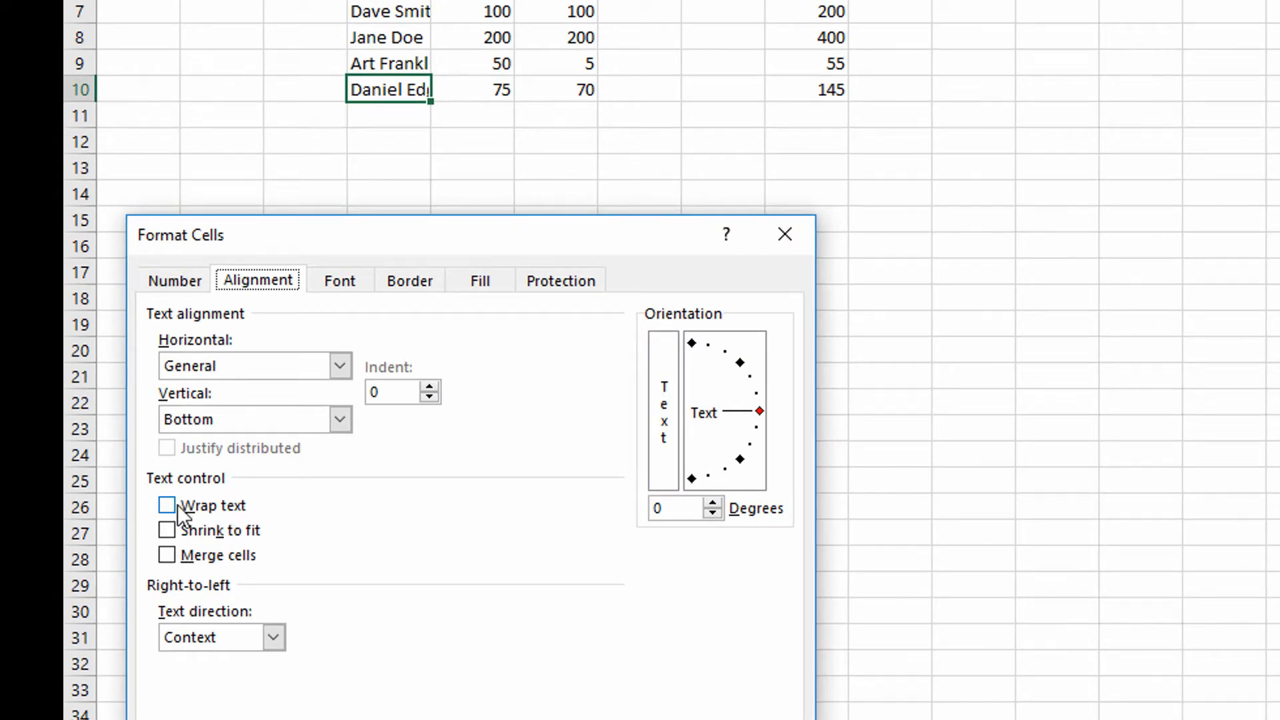
click(190, 506)
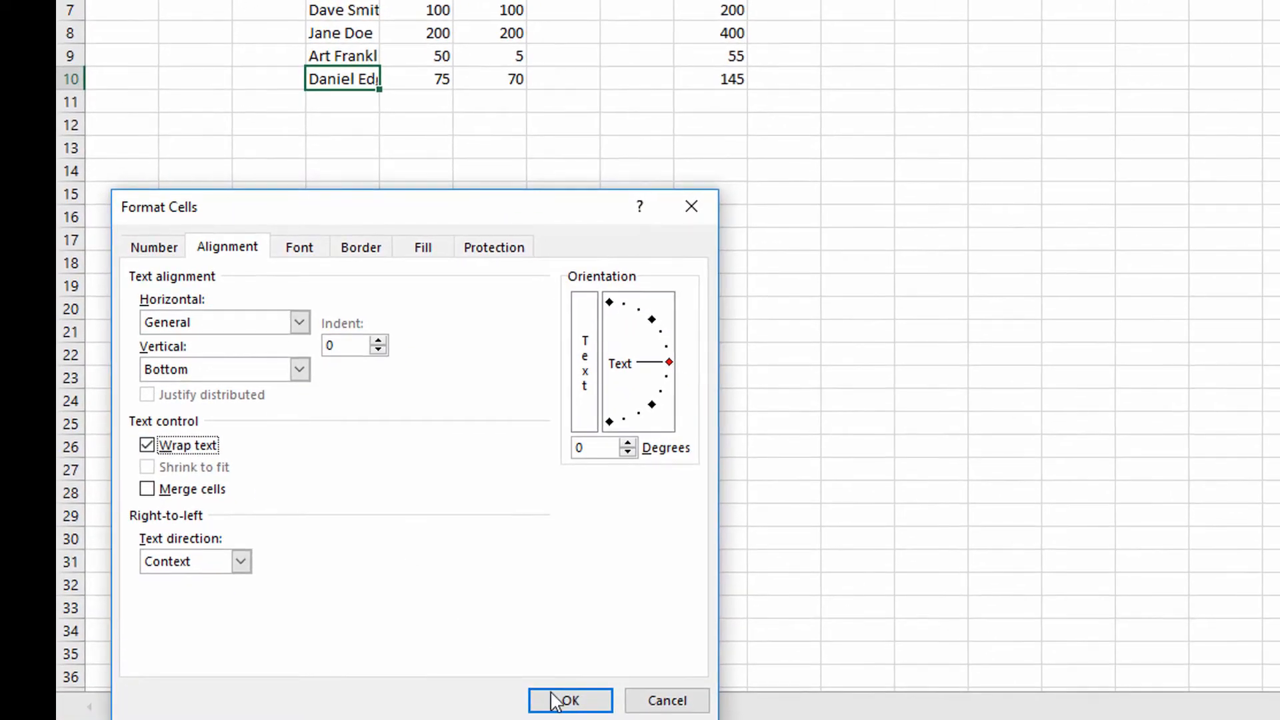
click(563, 701)
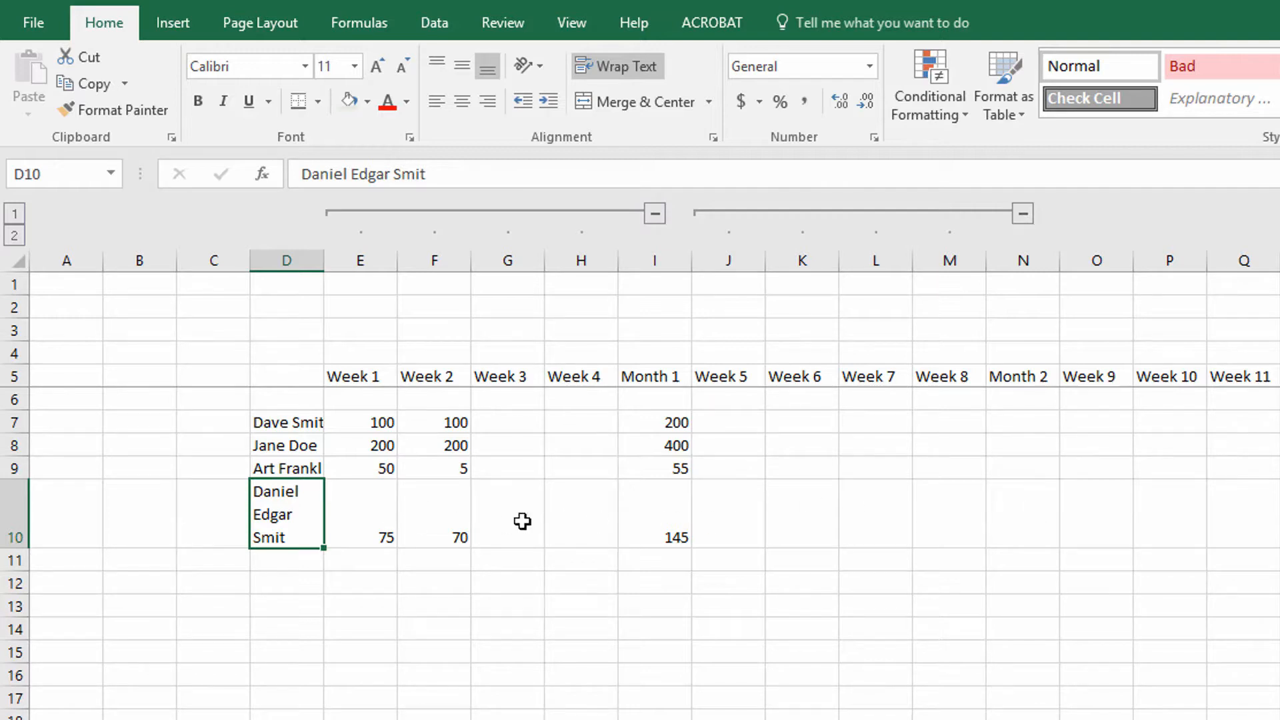
click(363, 517)
drag(363, 517, 950, 538)
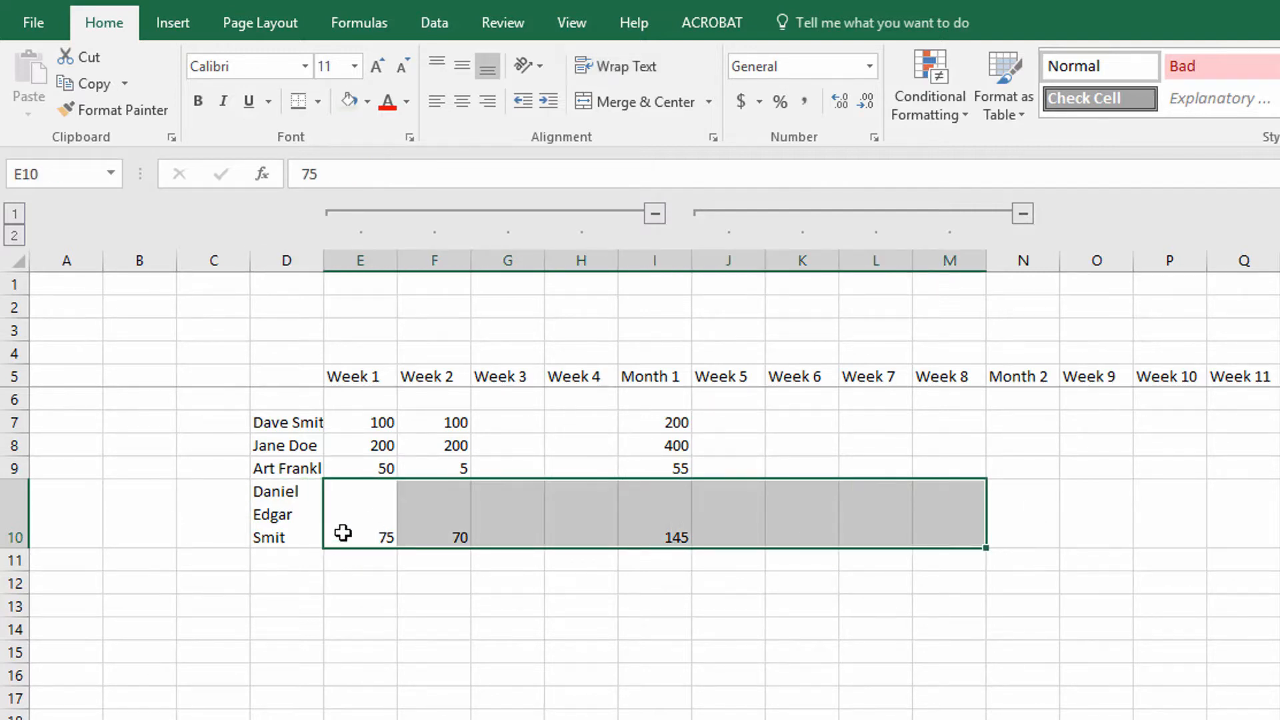
Step: Replace the name in the wrapped cell D10 with a different three-word full name
click(285, 518)
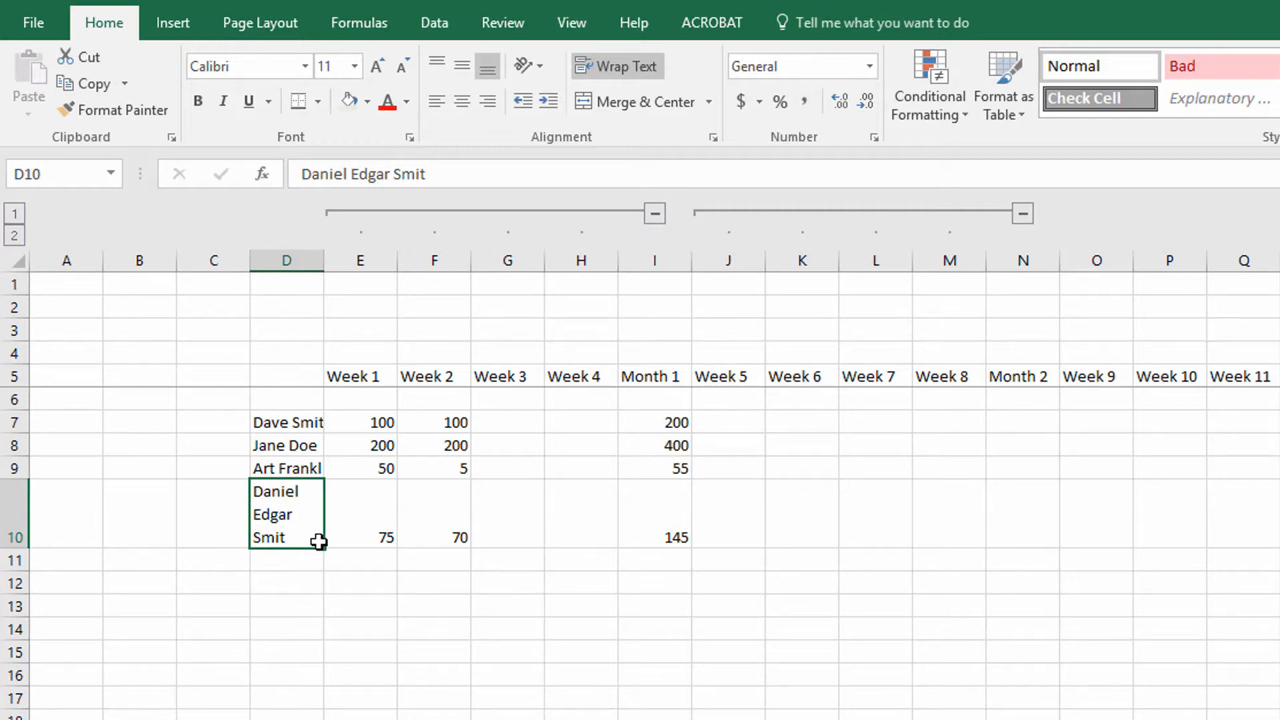
text(G)
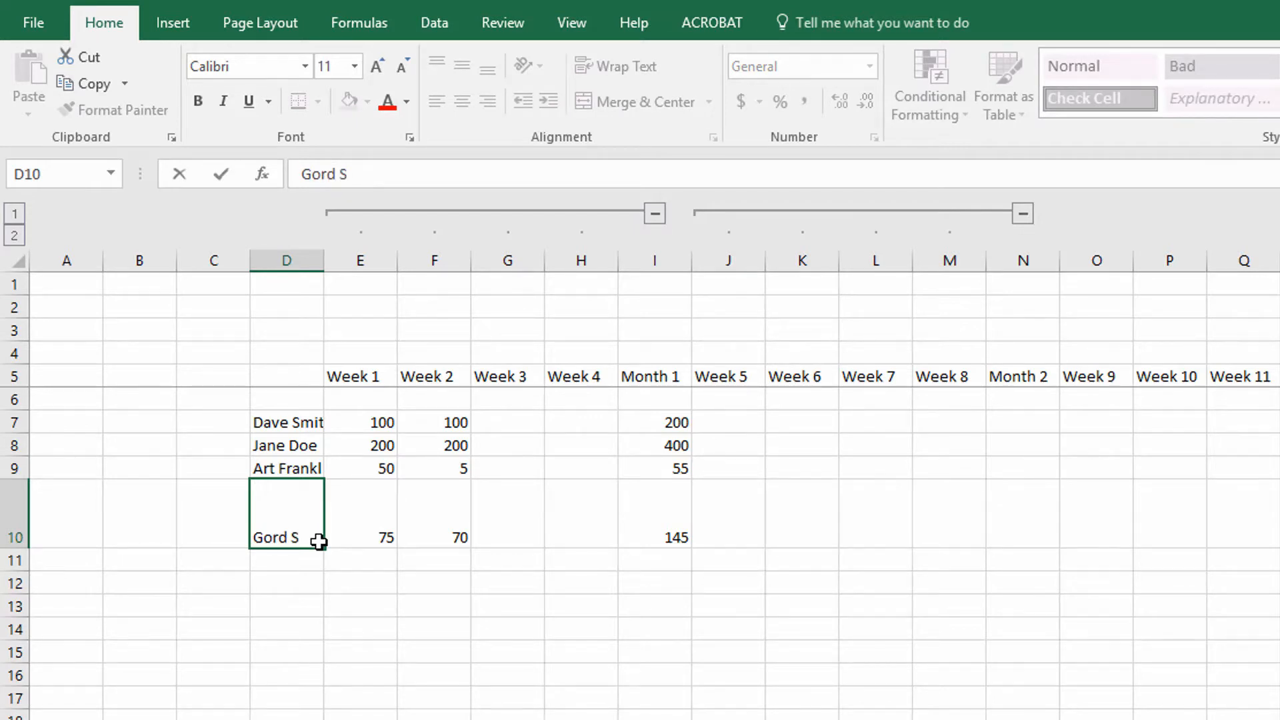
text(ord Jones )
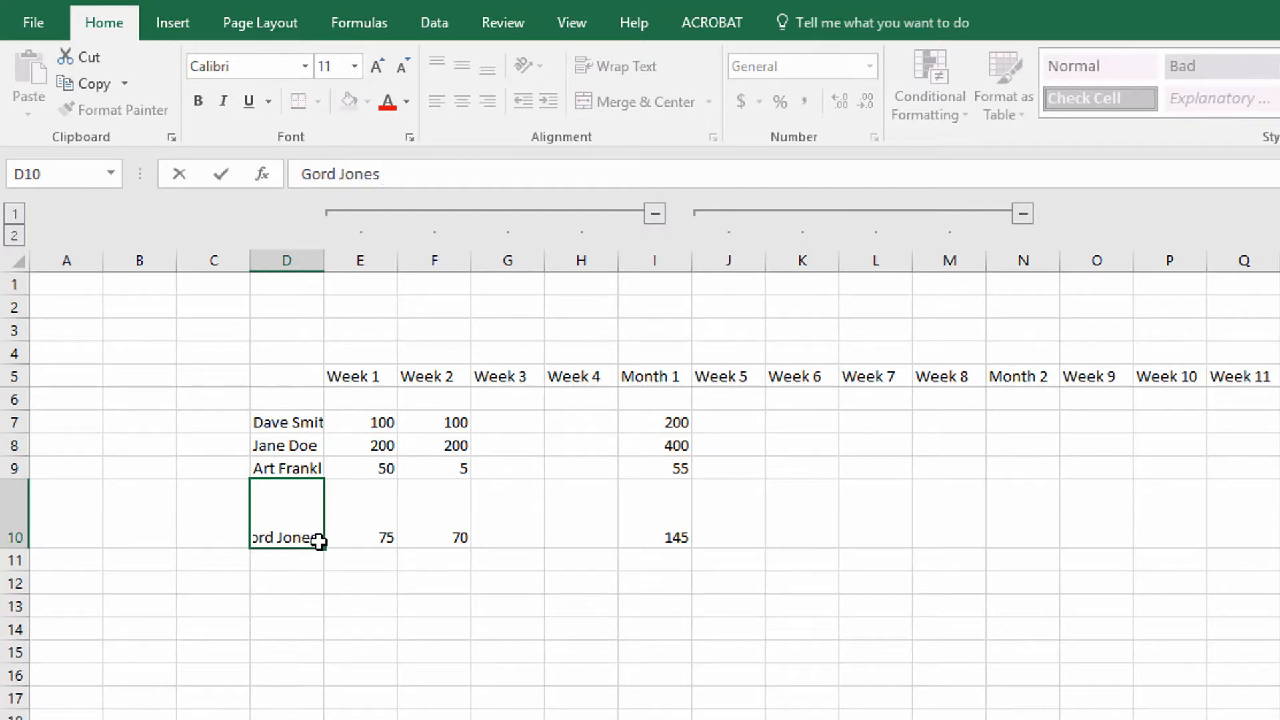
text(Flint)
key(Return)
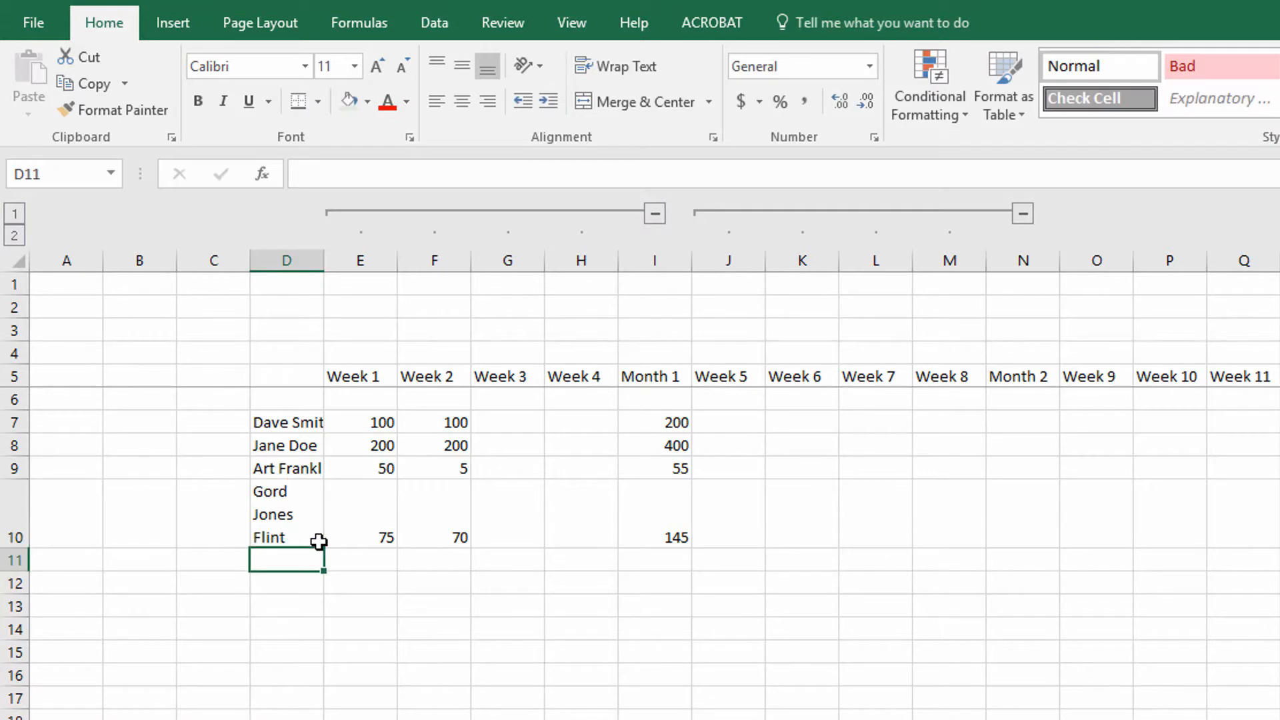
click(288, 522)
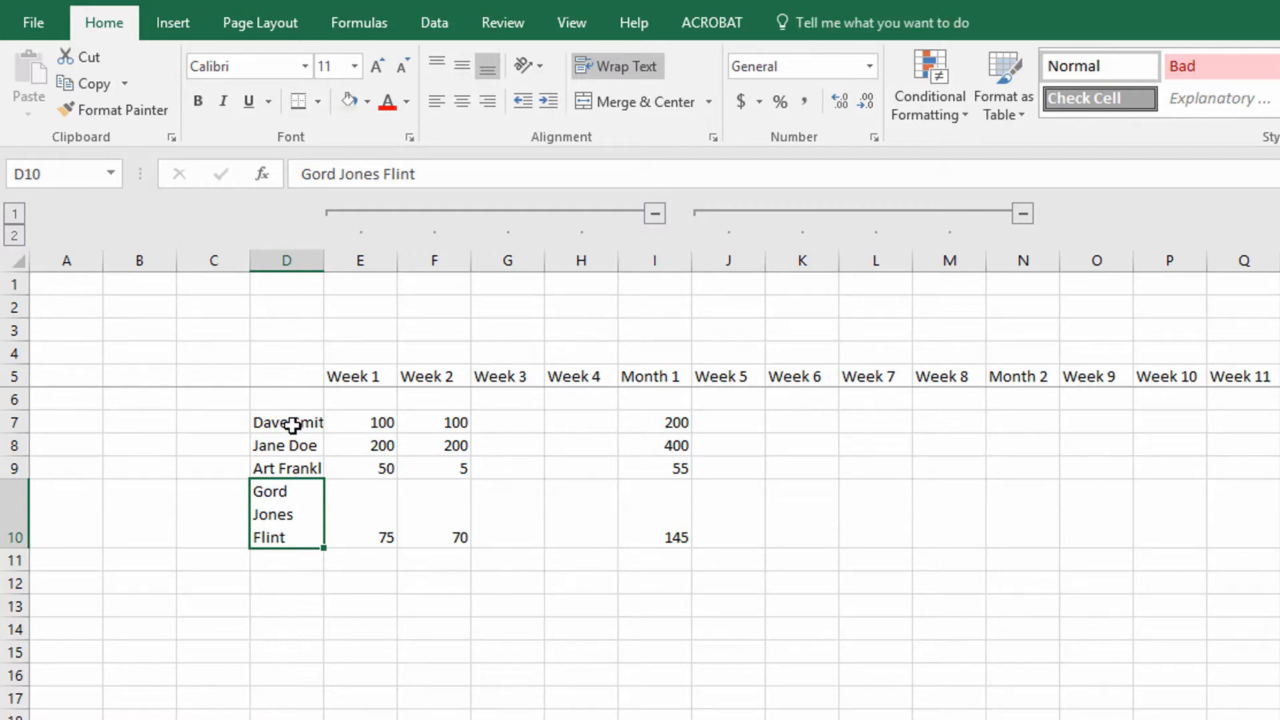
Step: Turn on text wrapping for all the names in D7:D10 and deselect the range
drag(296, 417, 331, 548)
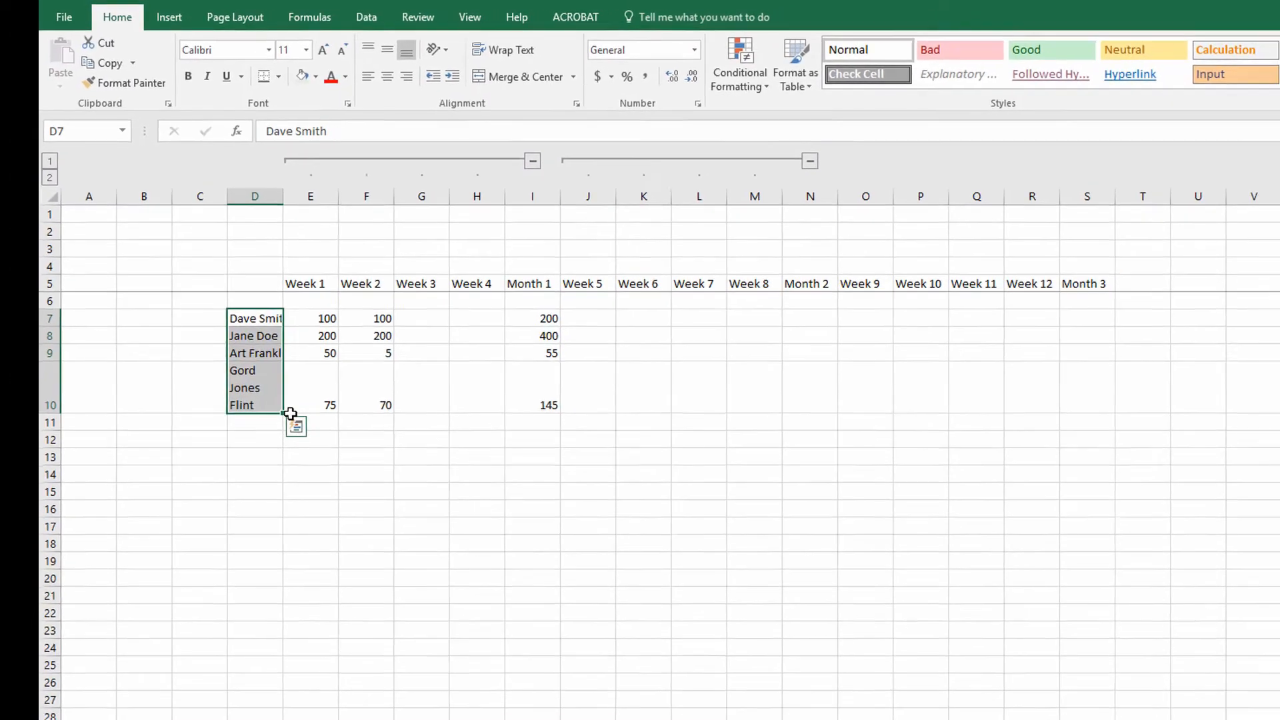
right_click(254, 379)
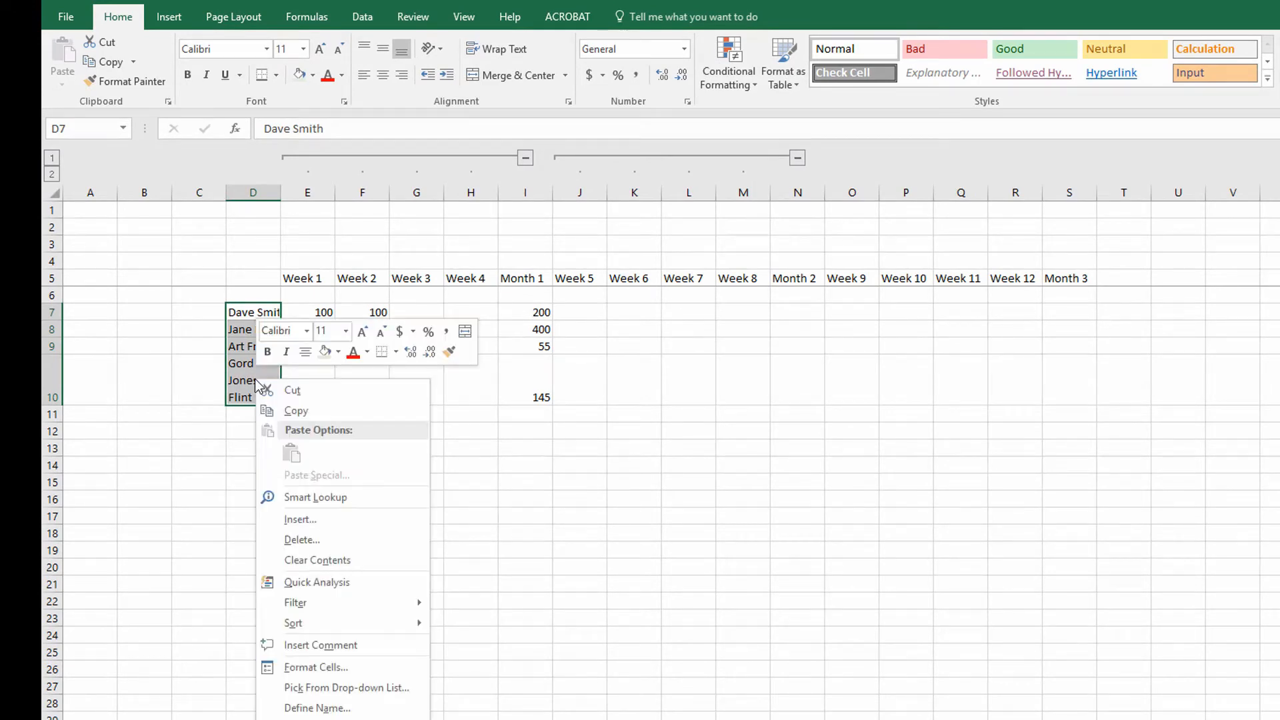
click(319, 666)
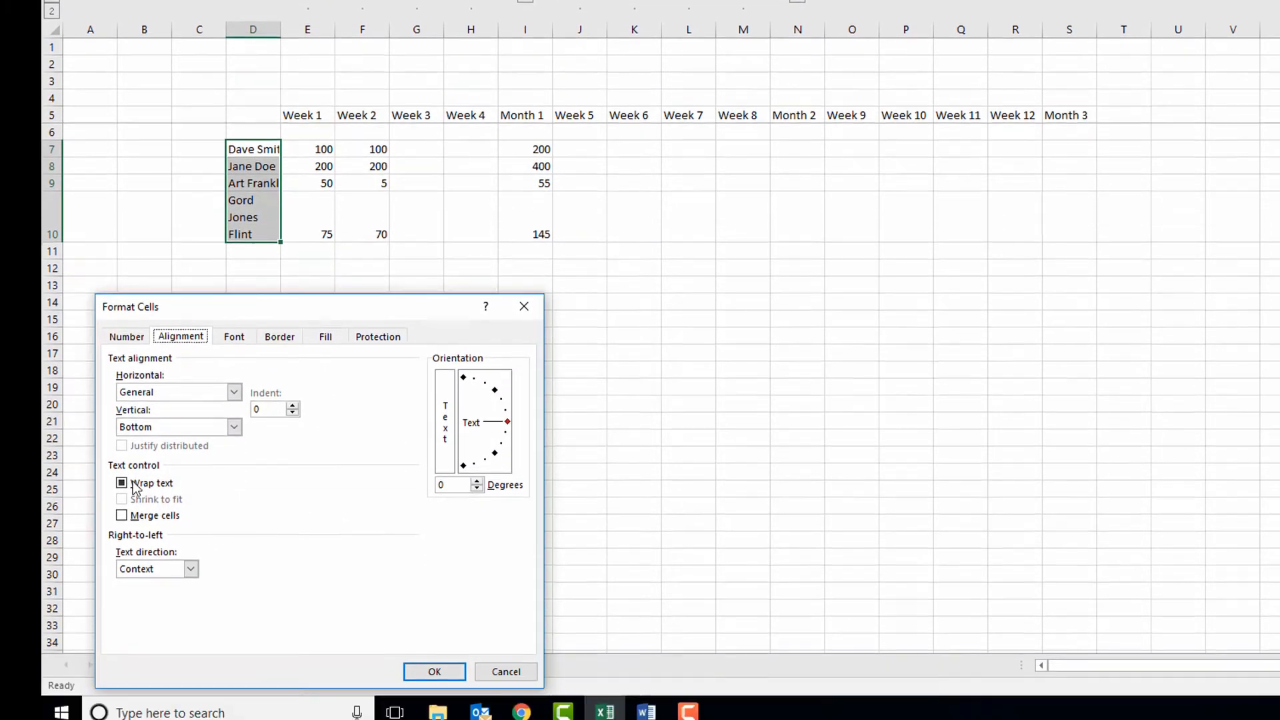
click(140, 654)
click(140, 475)
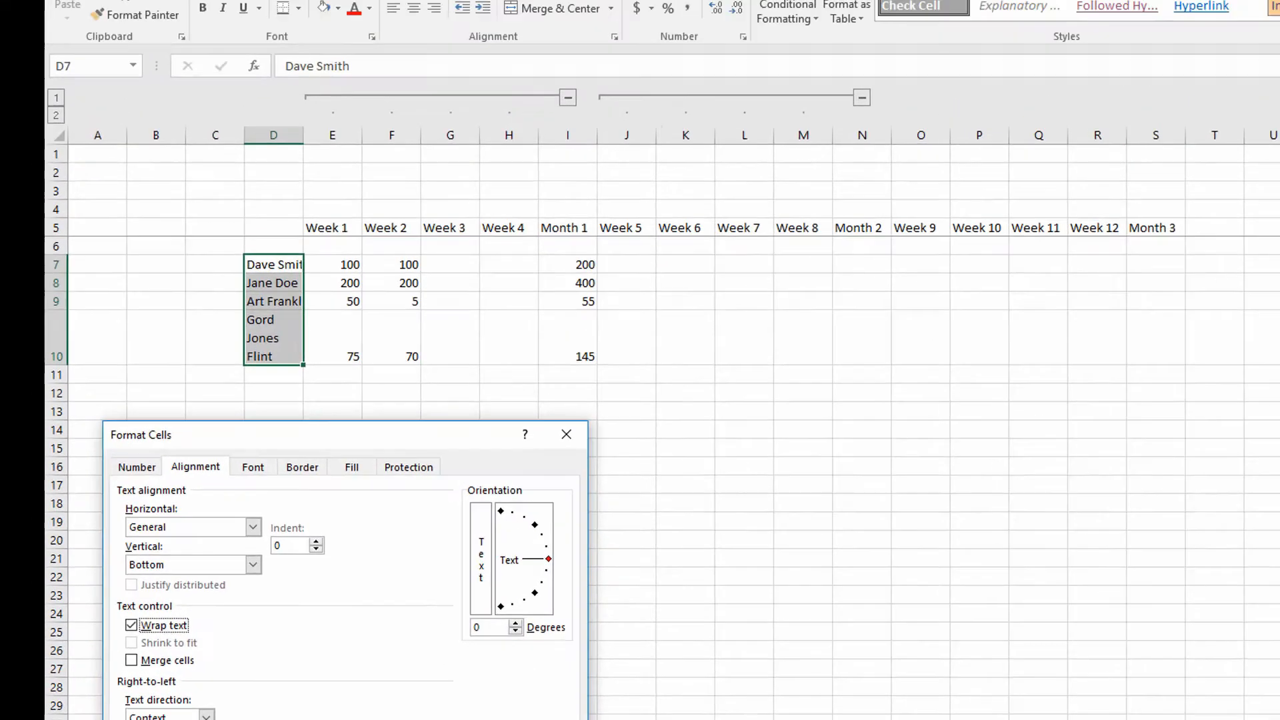
click(434, 662)
click(307, 412)
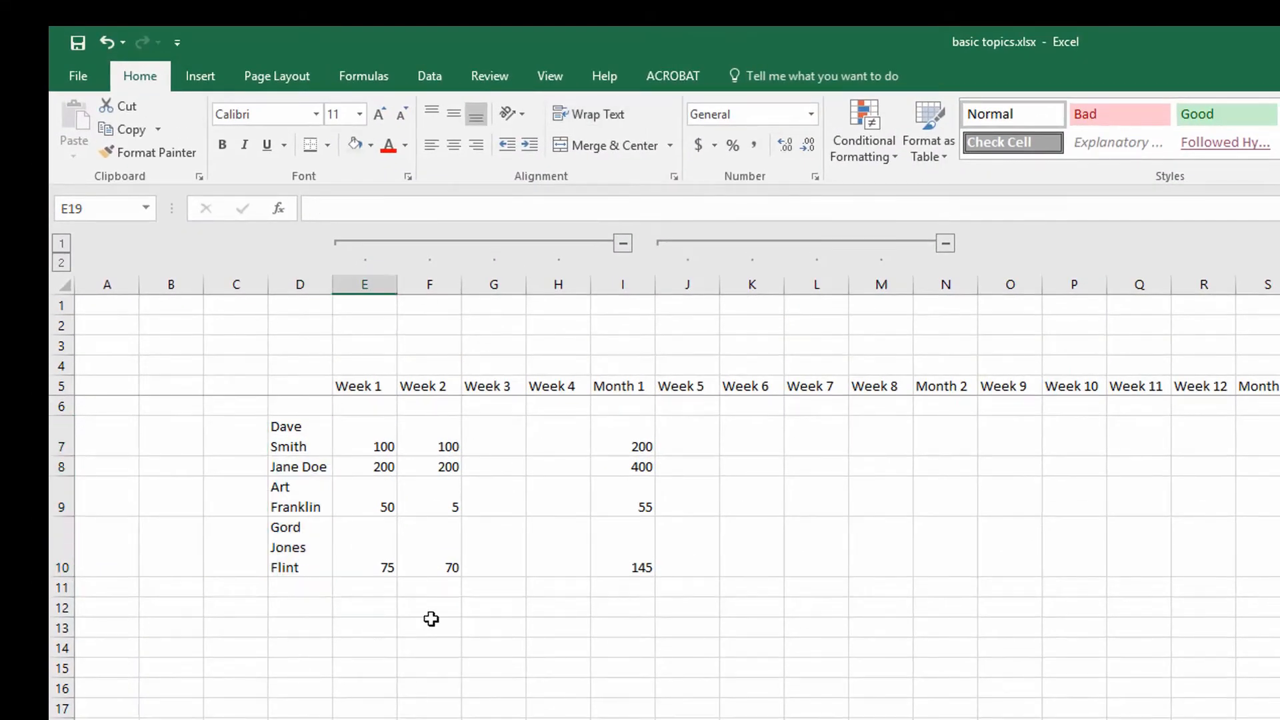
Step: Widen column D so each name fits on one line, comparing the heights of rows 8 and 10
drag(306, 425, 300, 571)
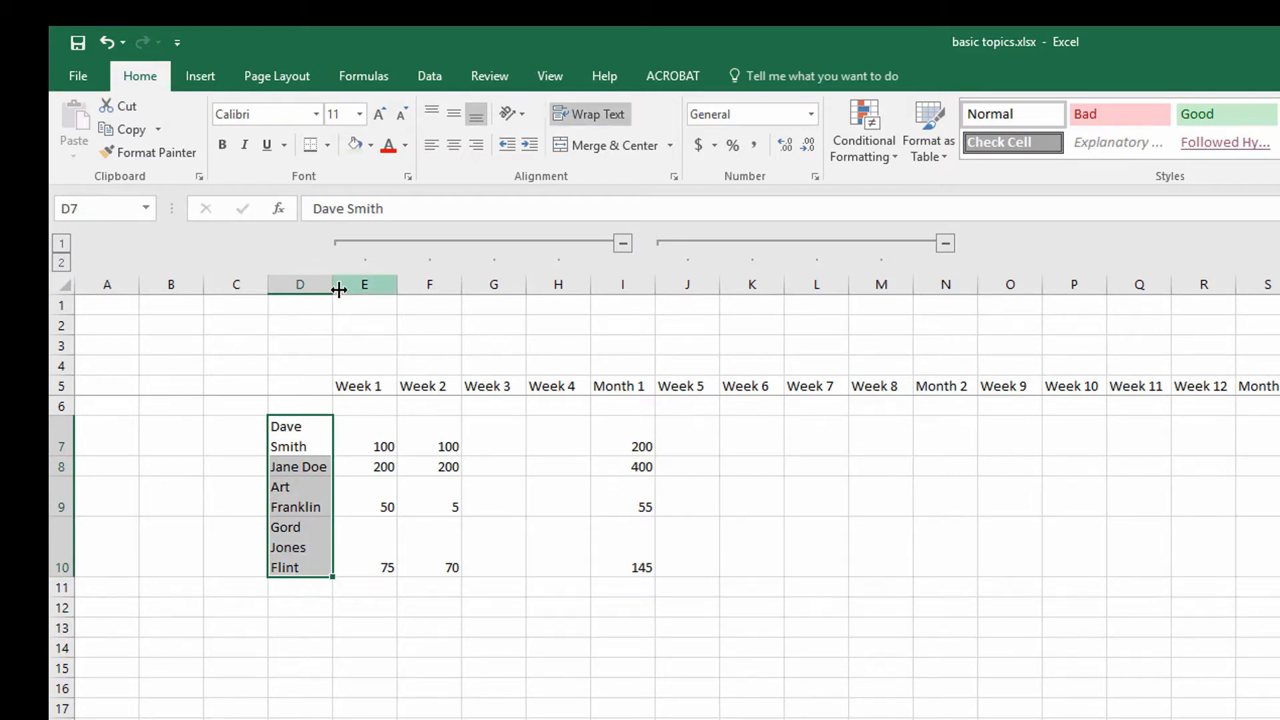
drag(333, 285, 426, 289)
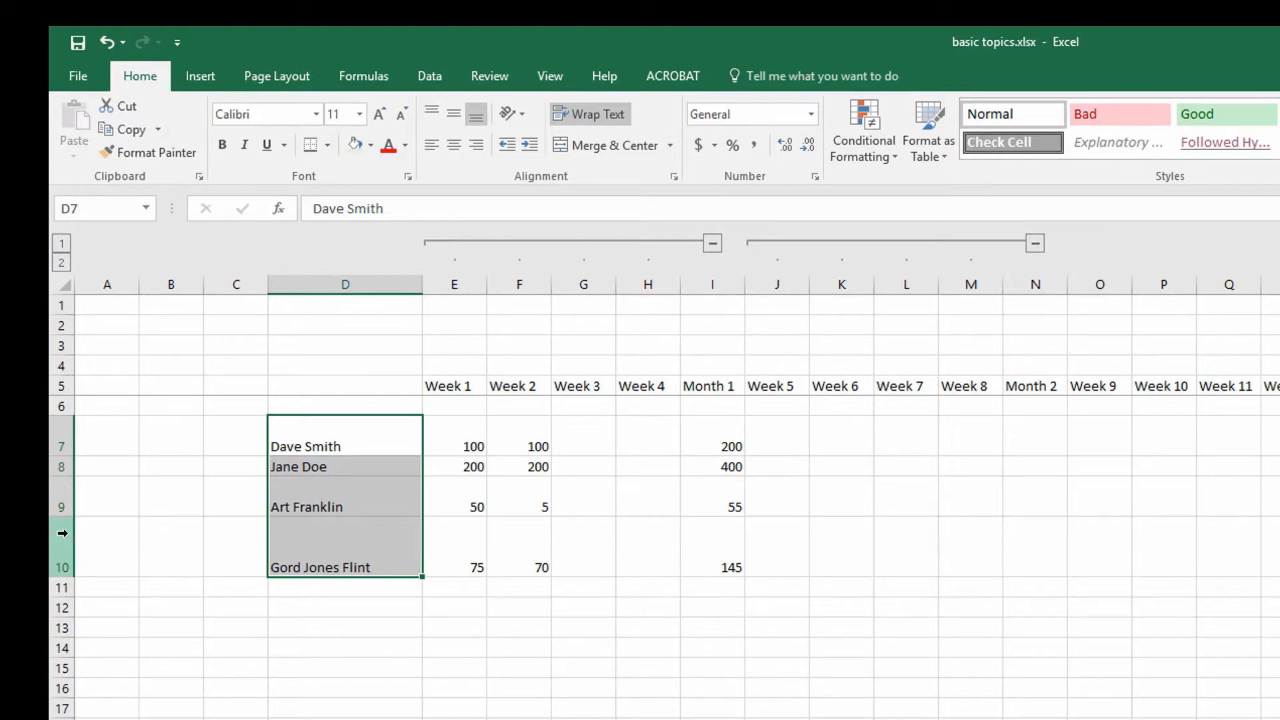
click(60, 464)
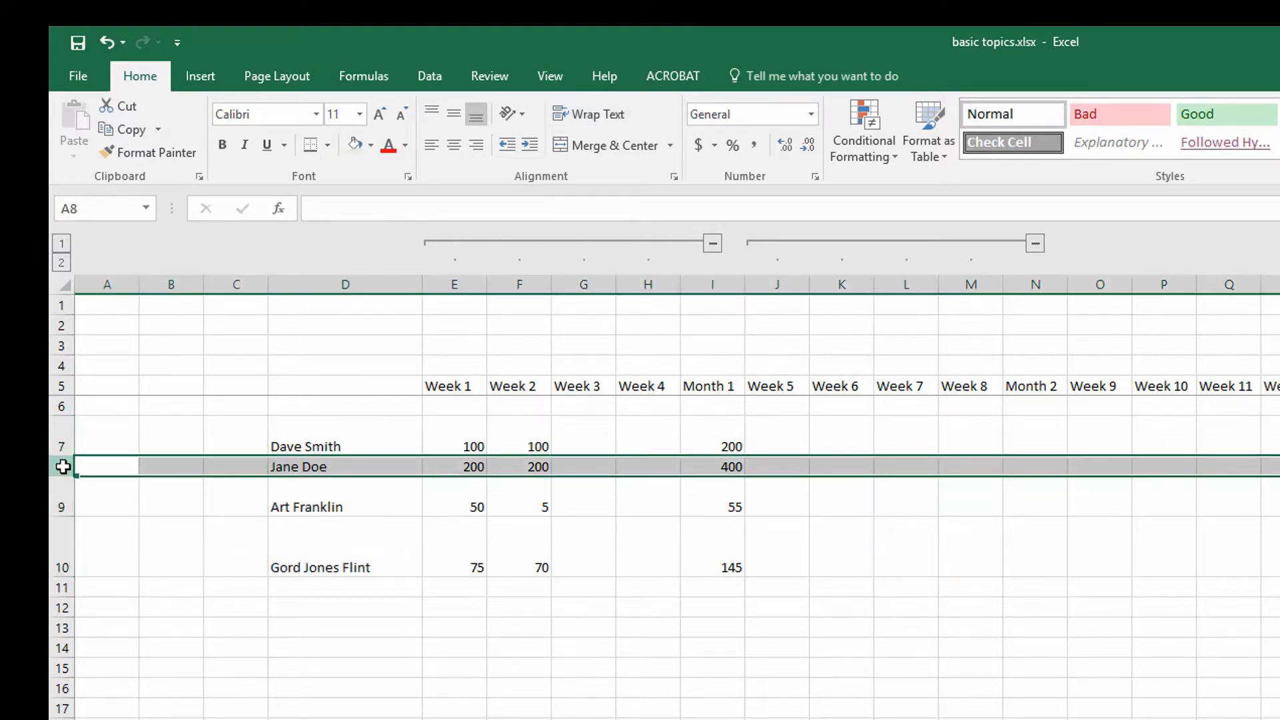
click(343, 546)
click(61, 545)
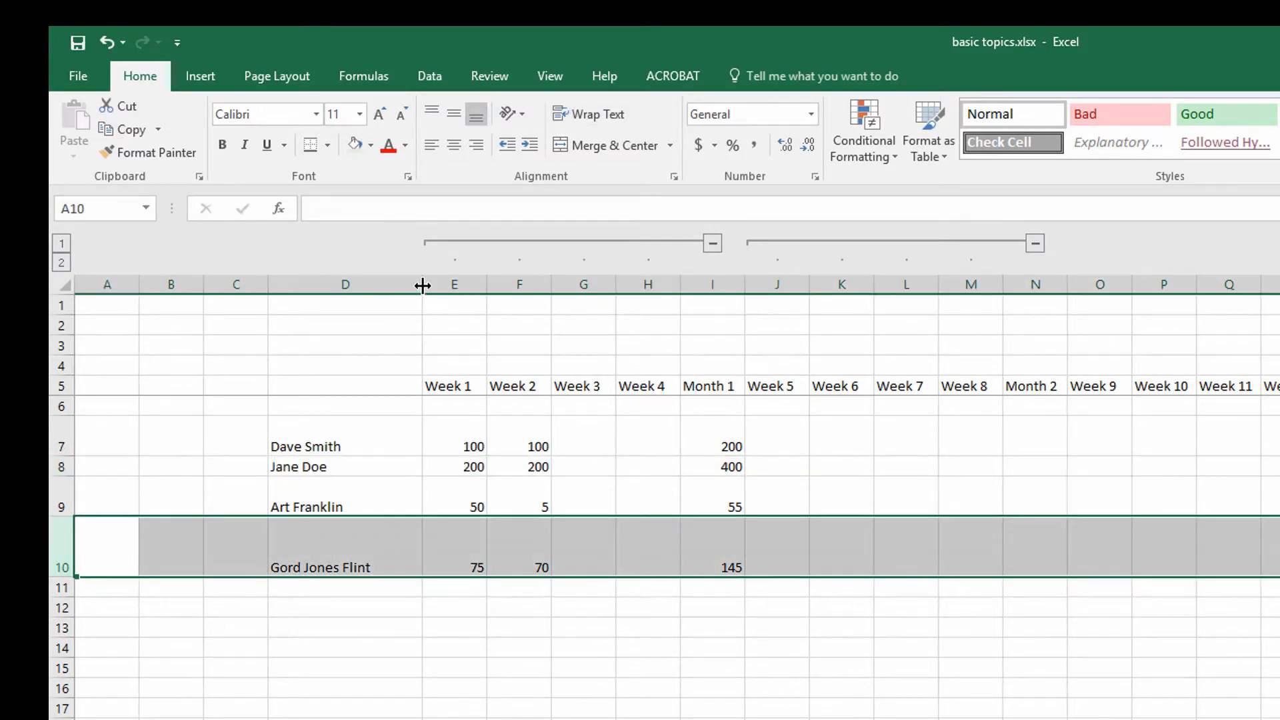
mouse_move(422, 285)
mouse_down()
mouse_move(312, 292)
mouse_move(425, 297)
mouse_move(407, 287)
mouse_up()
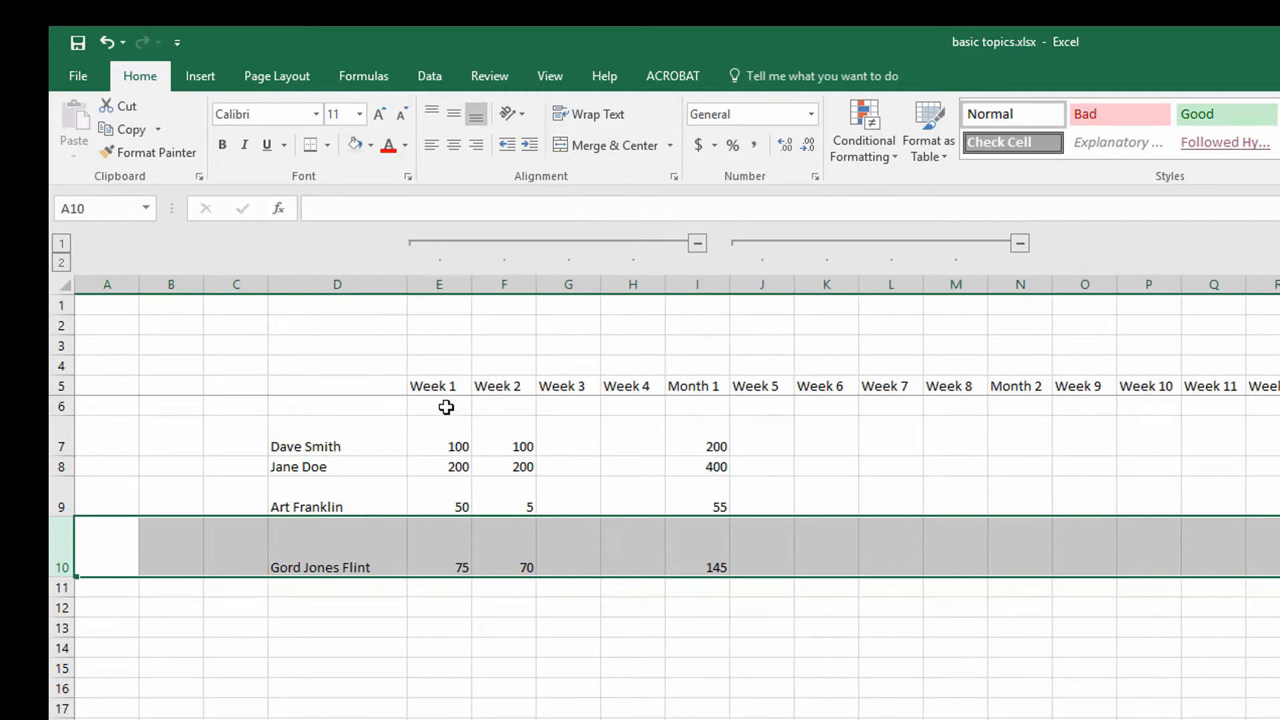
Step: Turn off text wrapping for the names in D7:D10 and check the heights of rows 7 to 10
drag(379, 441, 371, 563)
right_click(374, 564)
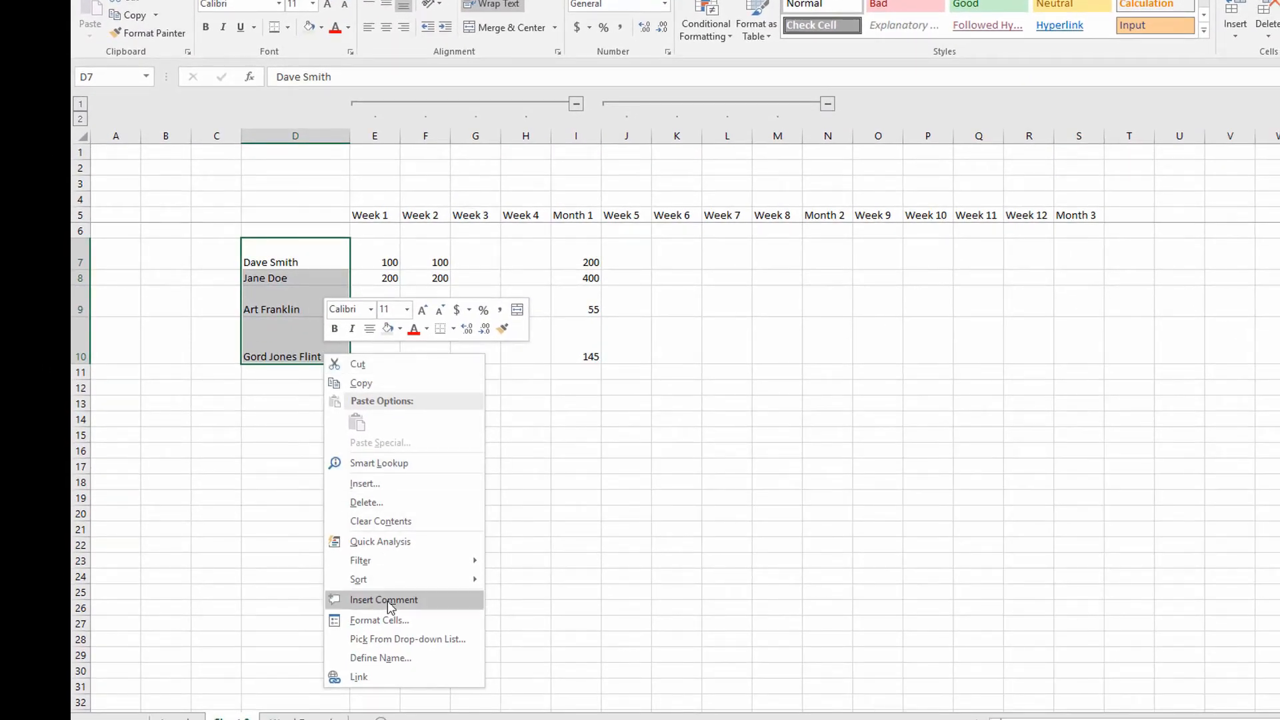
click(381, 620)
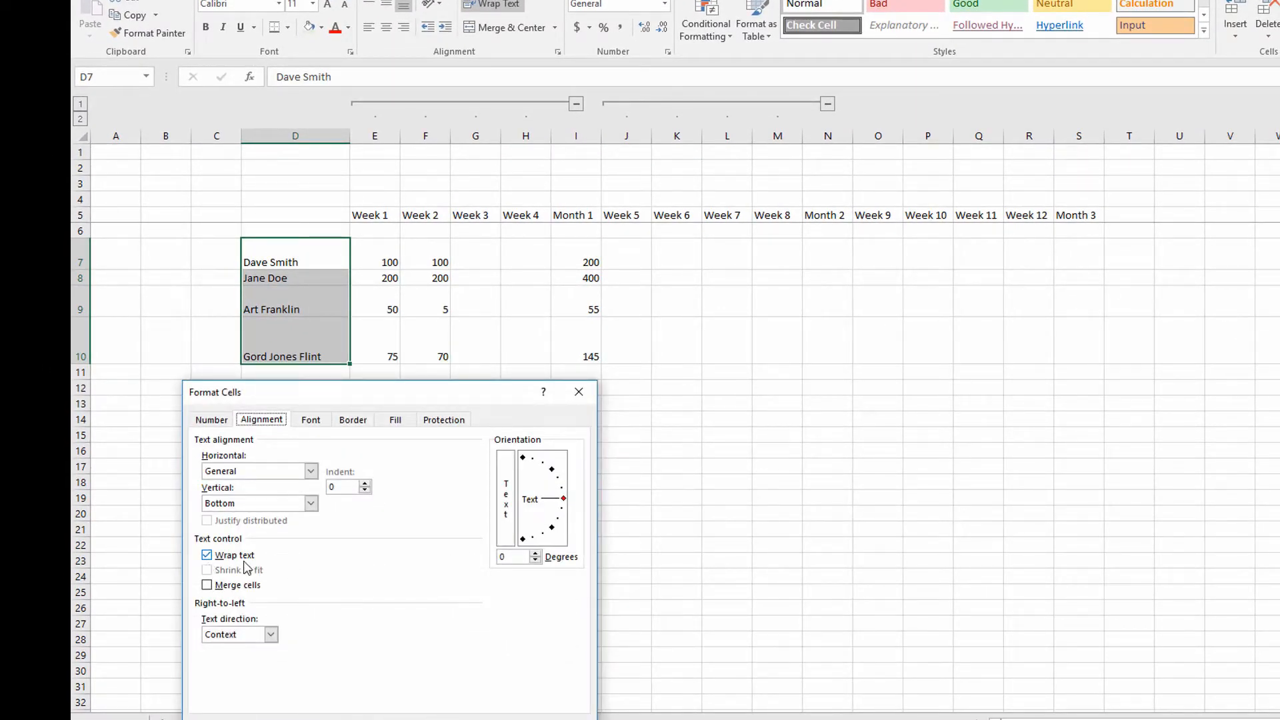
click(225, 557)
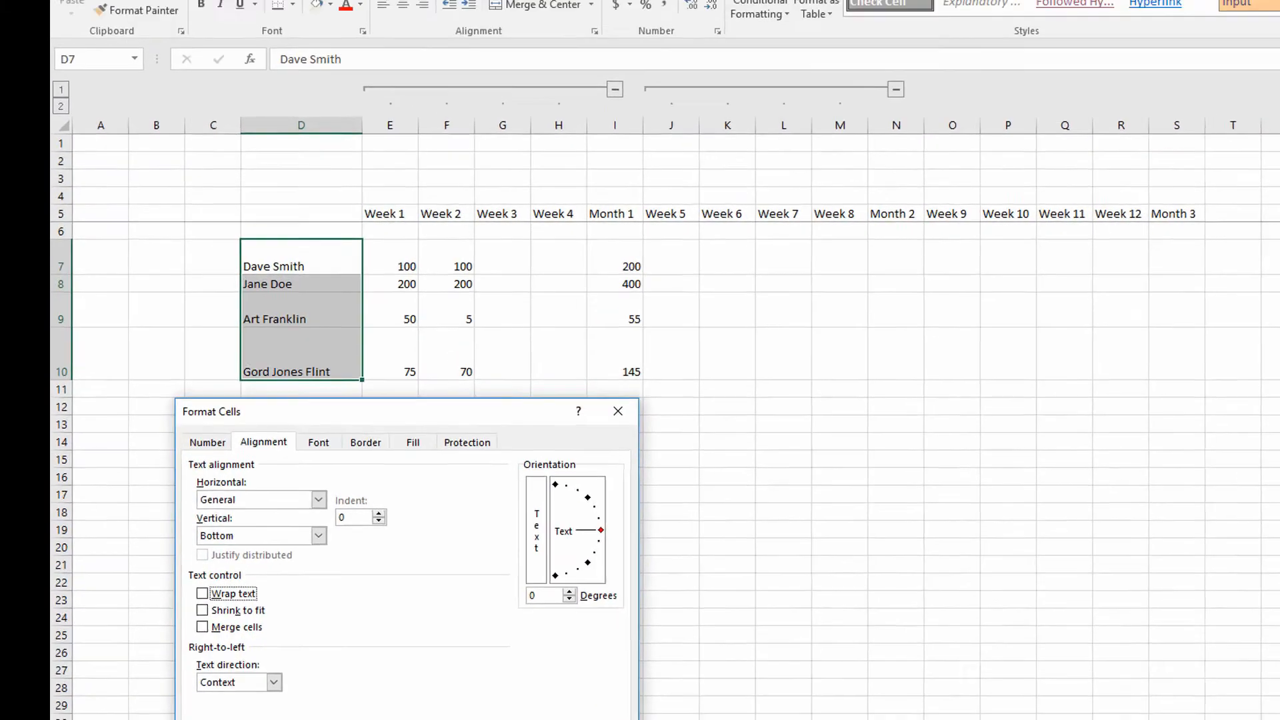
click(522, 719)
click(355, 425)
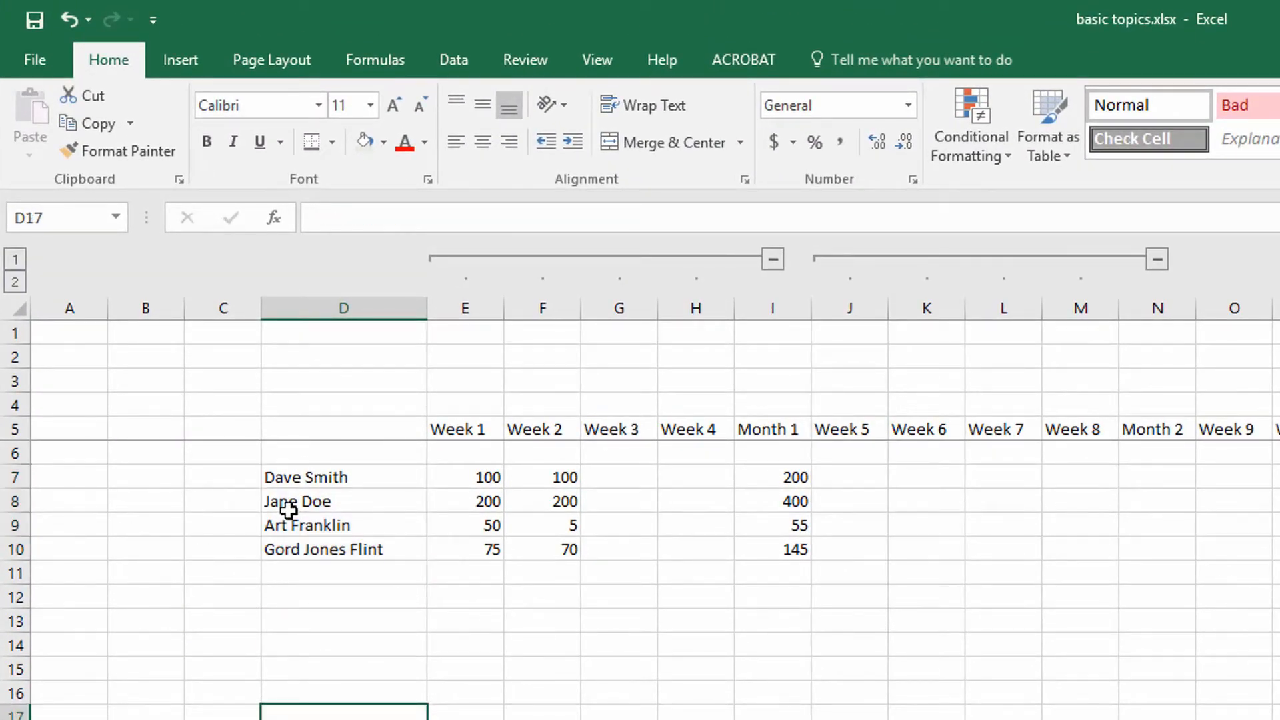
drag(20, 478, 22, 548)
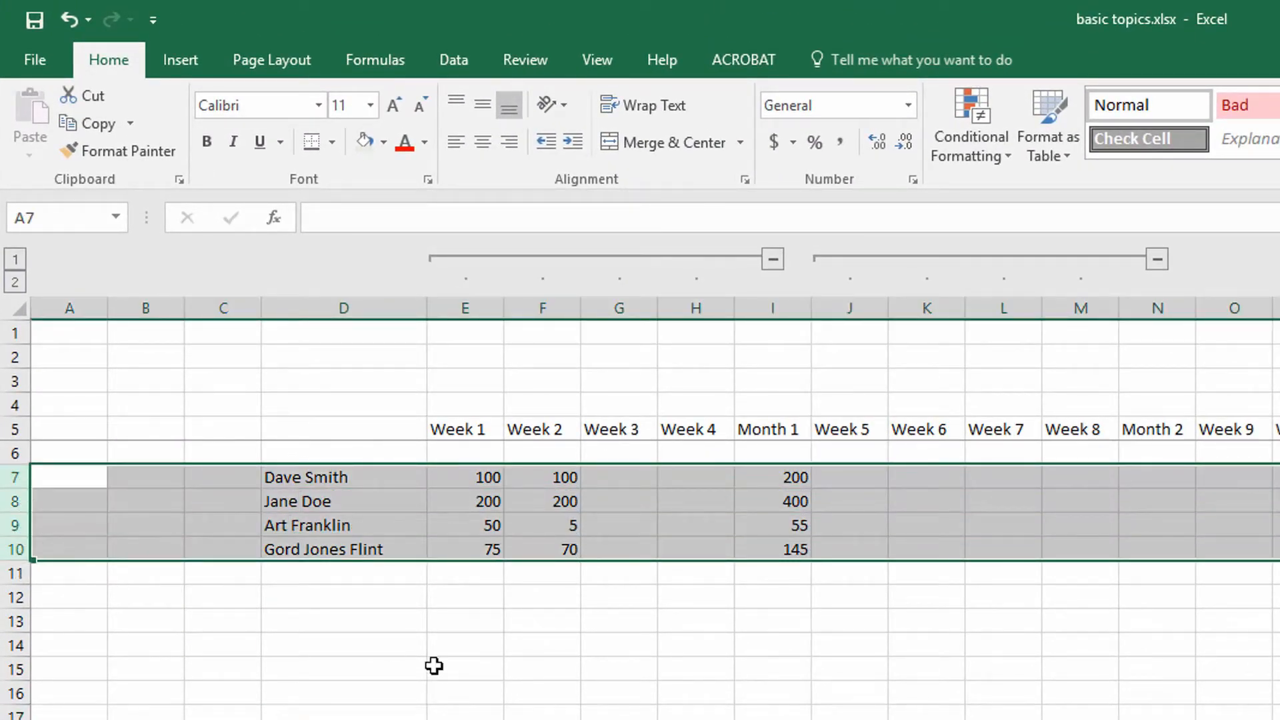
click(440, 663)
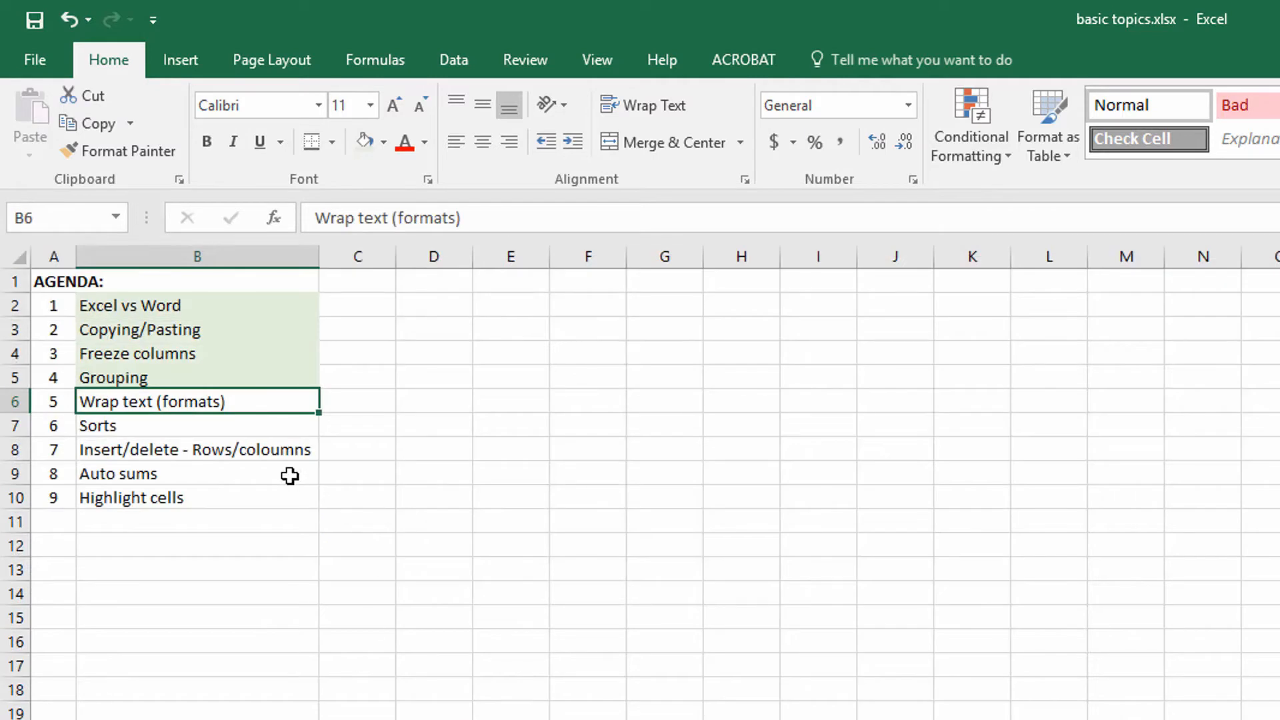
Step: Mark the Wrap text agenda item in B6 as covered with the light green fill and return to the sheet with the names
click(365, 141)
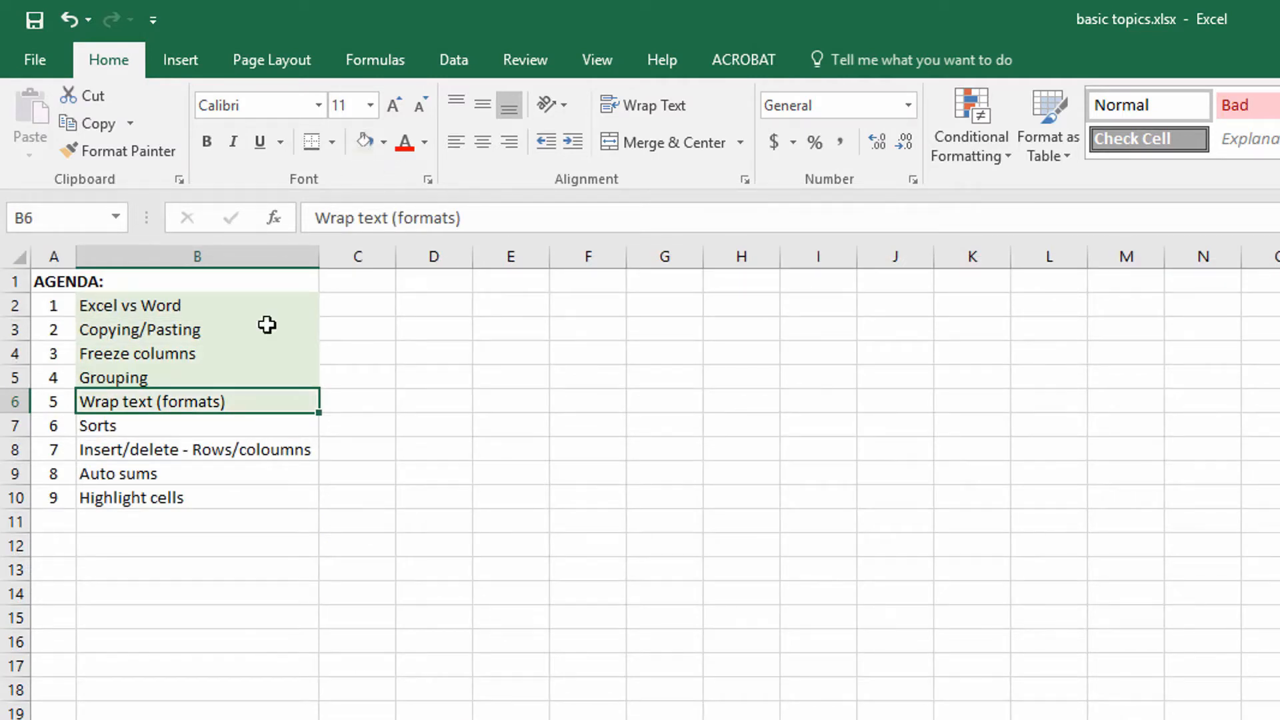
click(244, 433)
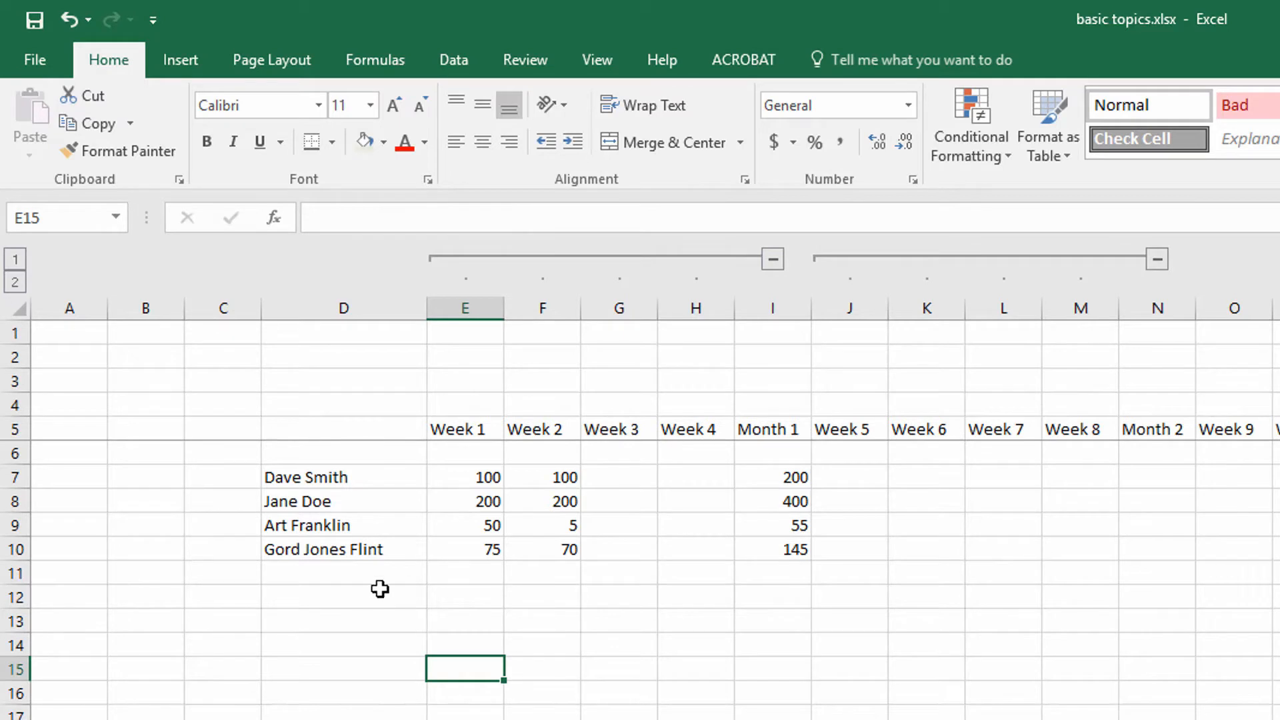
click(322, 600)
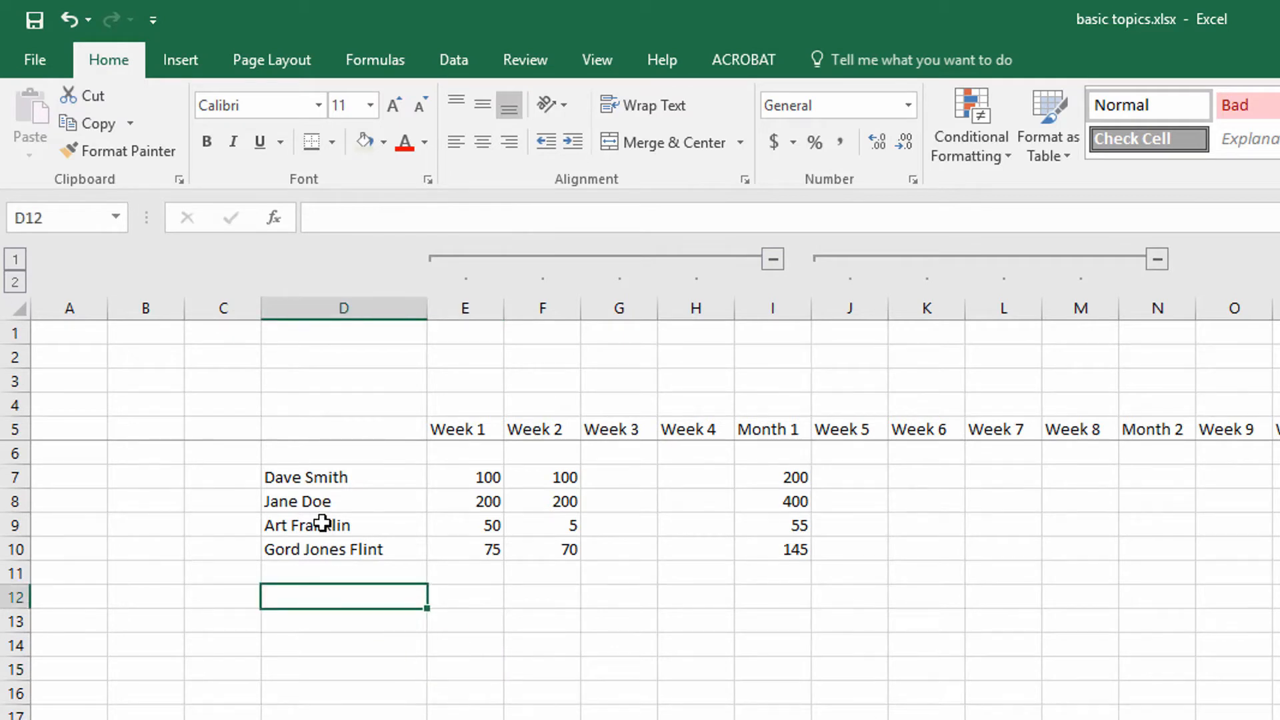
Step: Examine which values belong with the name in D9, and compare the full data range D7:I10 with the names alone in column D
click(322, 523)
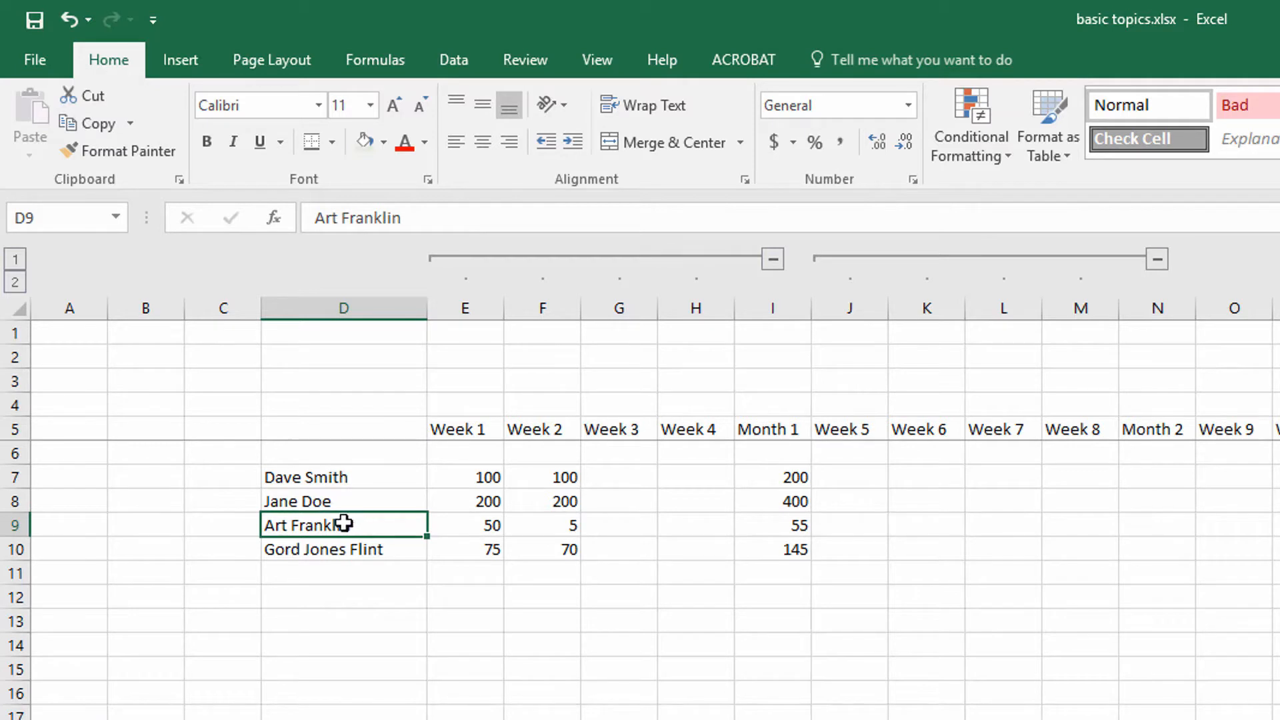
click(480, 529)
click(556, 531)
click(784, 531)
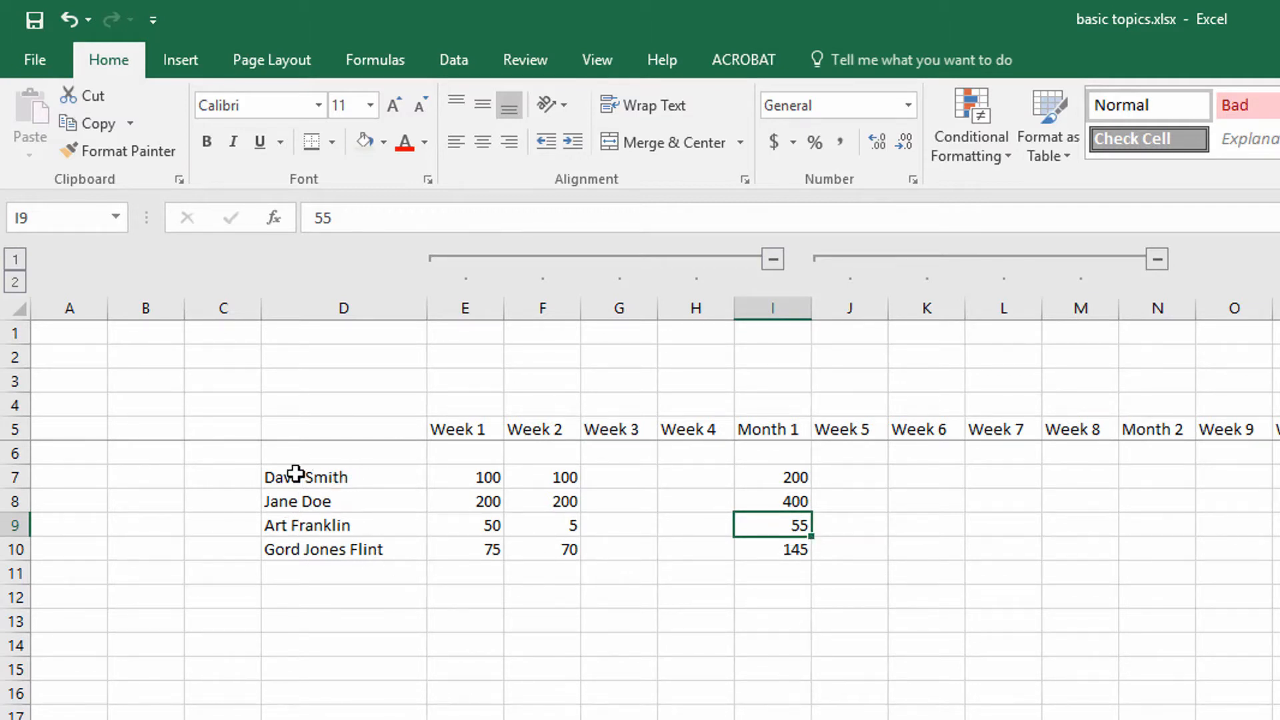
drag(296, 474, 781, 556)
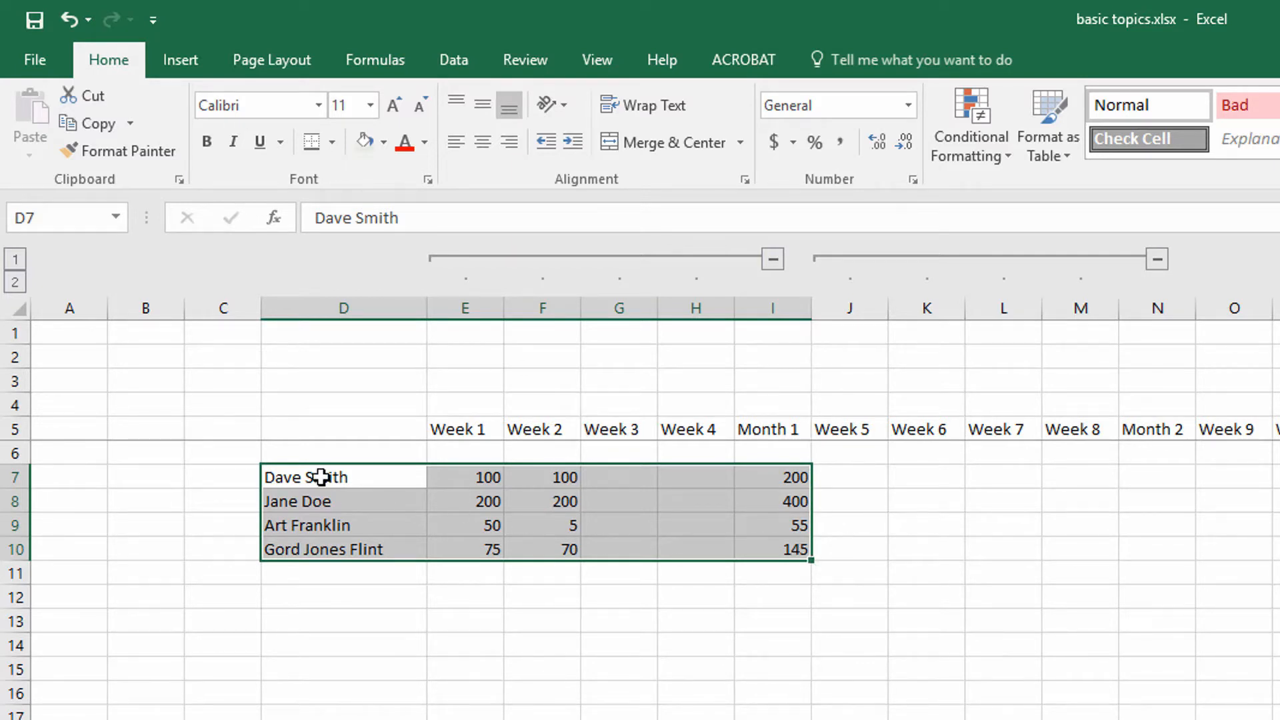
drag(334, 477, 780, 547)
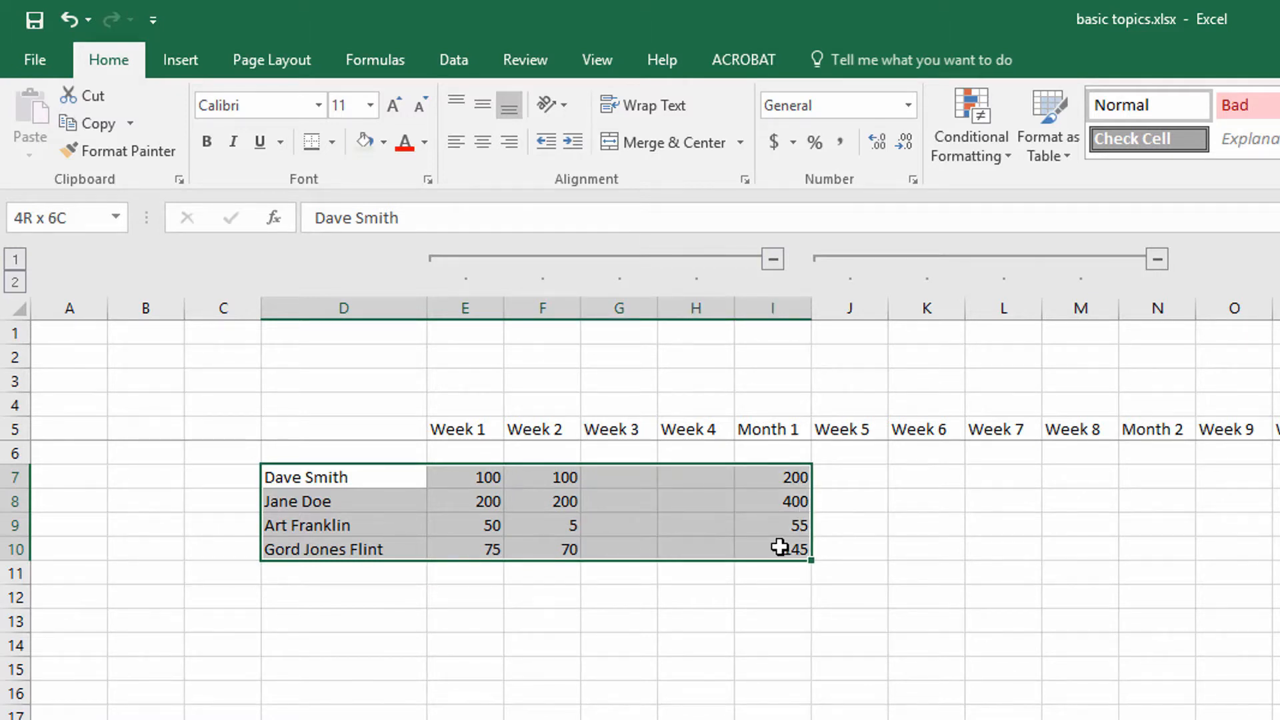
drag(777, 550, 777, 550)
drag(375, 474, 364, 541)
click(344, 520)
click(342, 477)
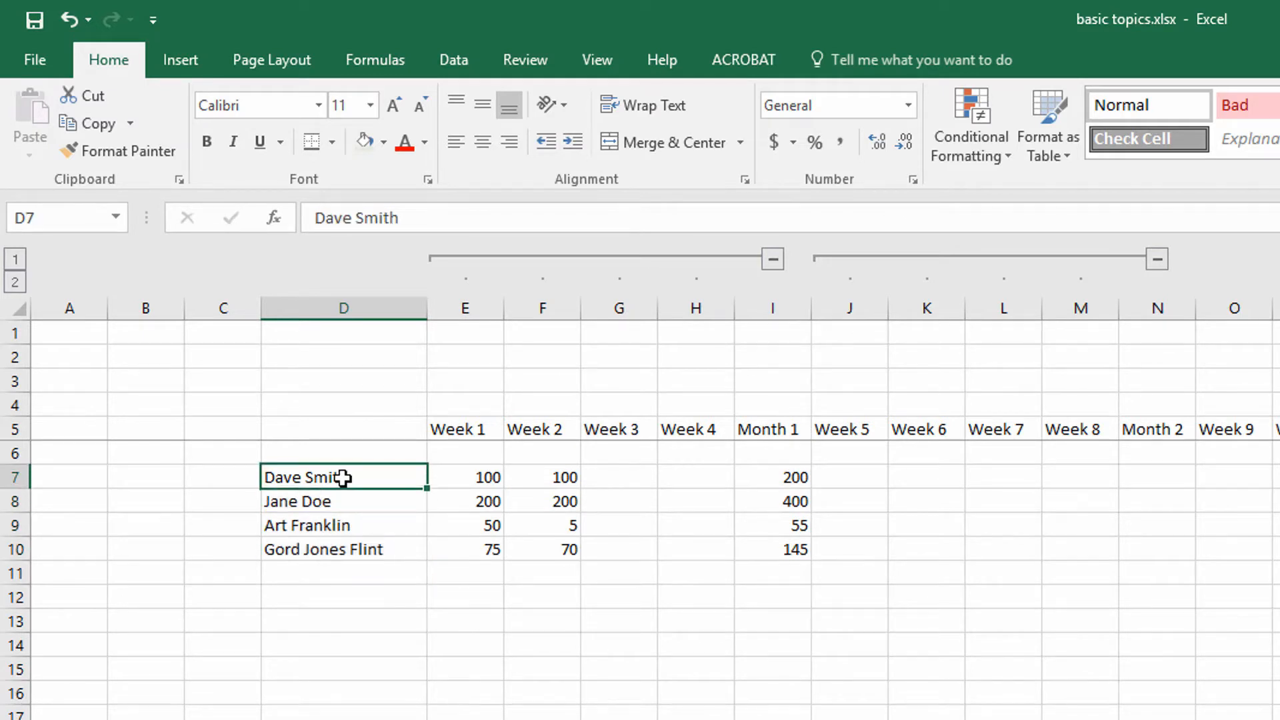
Step: Sort the names in D7:D10 from A to Z together with their values, using the full range D7:I10
click(460, 476)
click(546, 476)
click(757, 477)
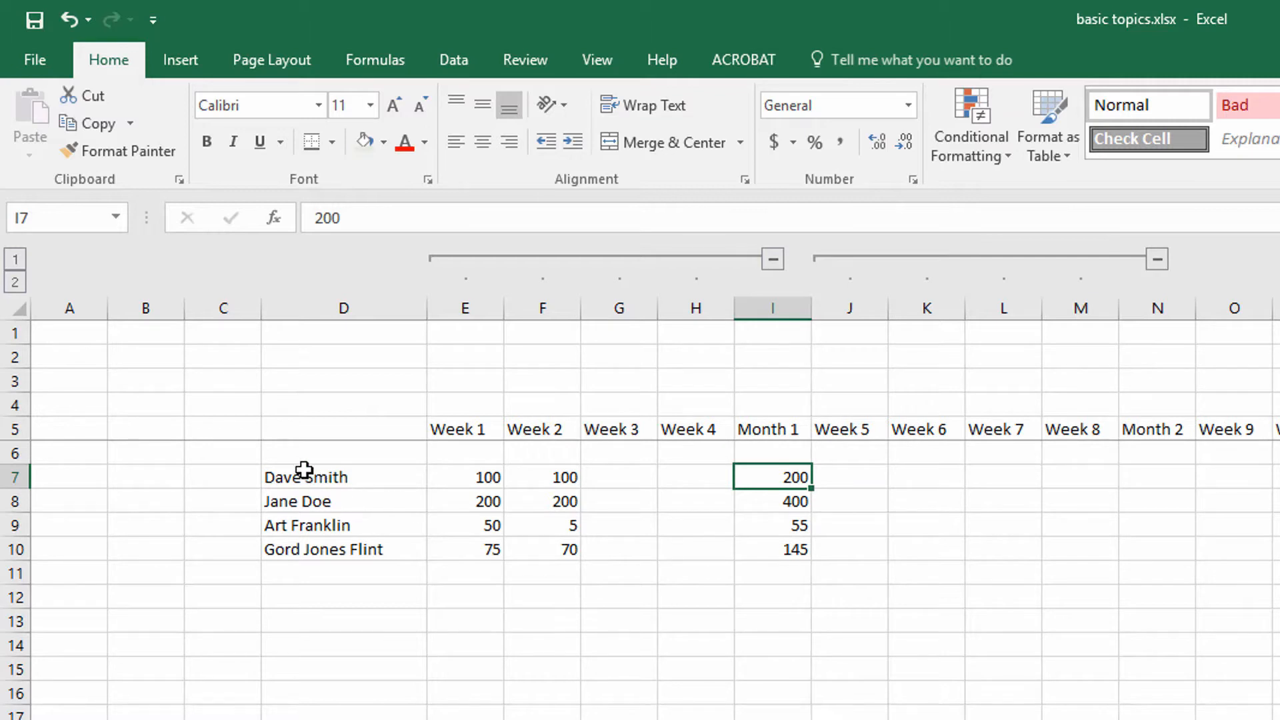
drag(295, 477, 767, 543)
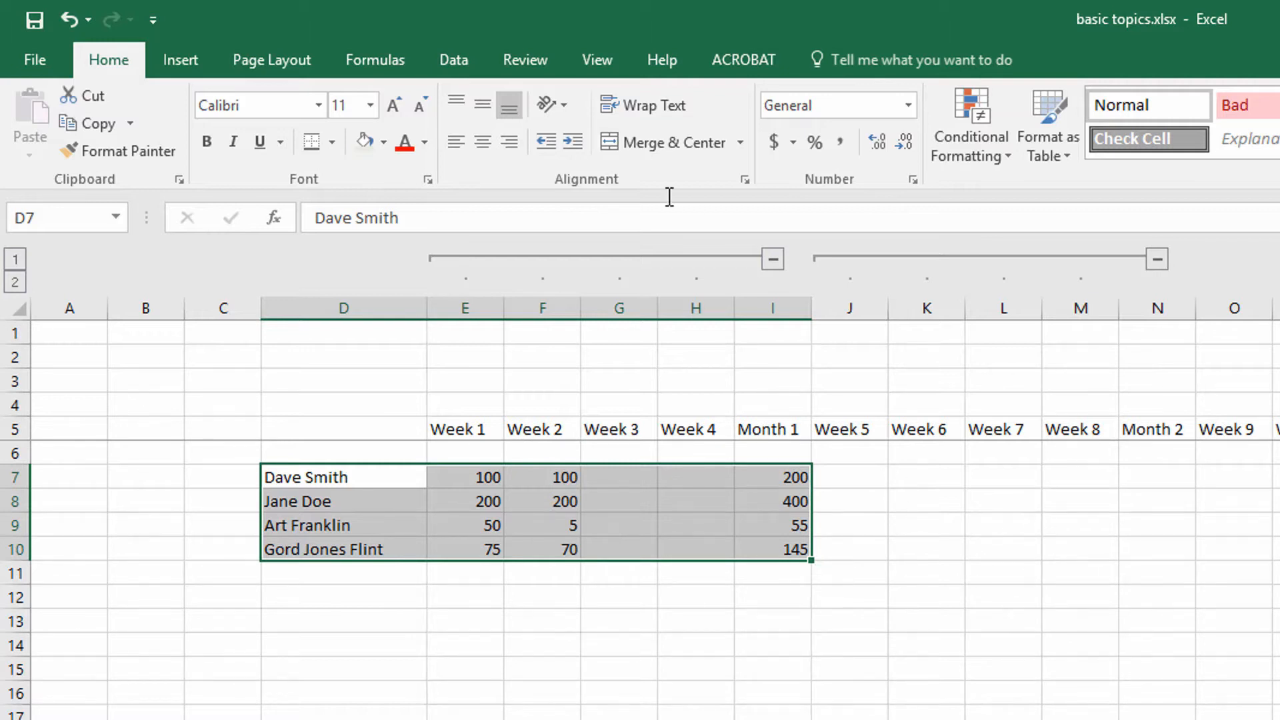
click(452, 64)
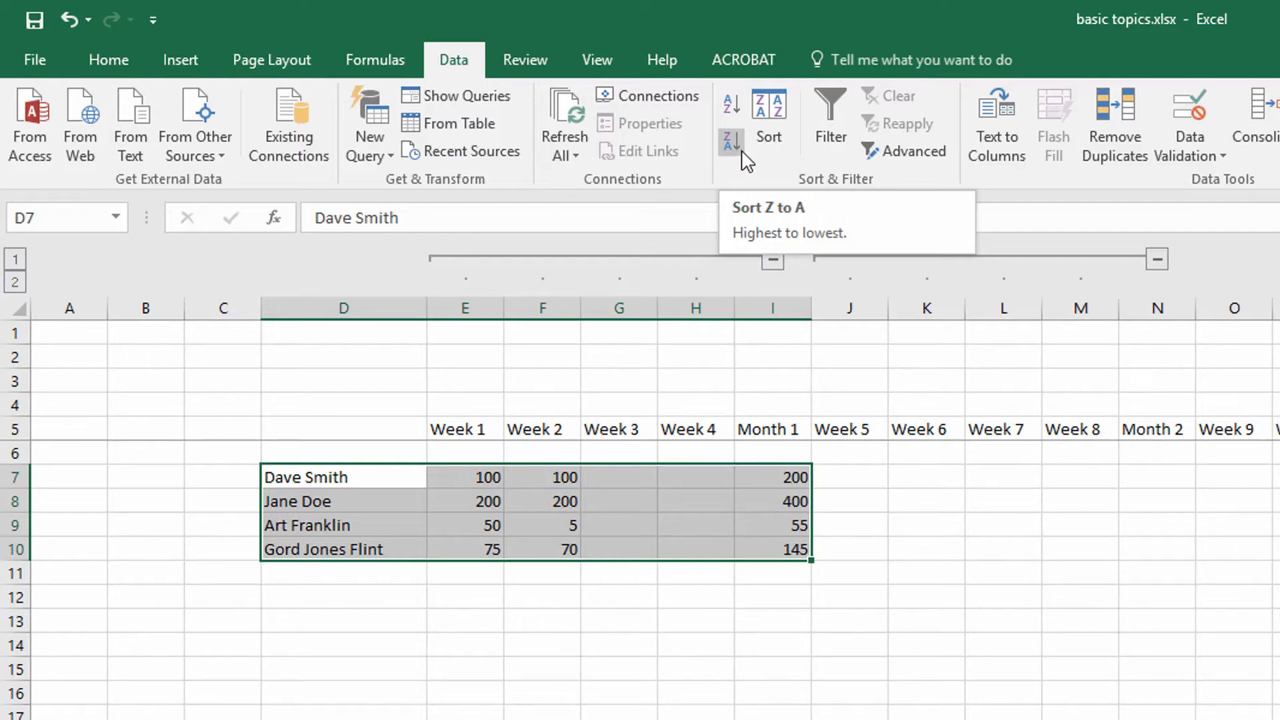
click(730, 103)
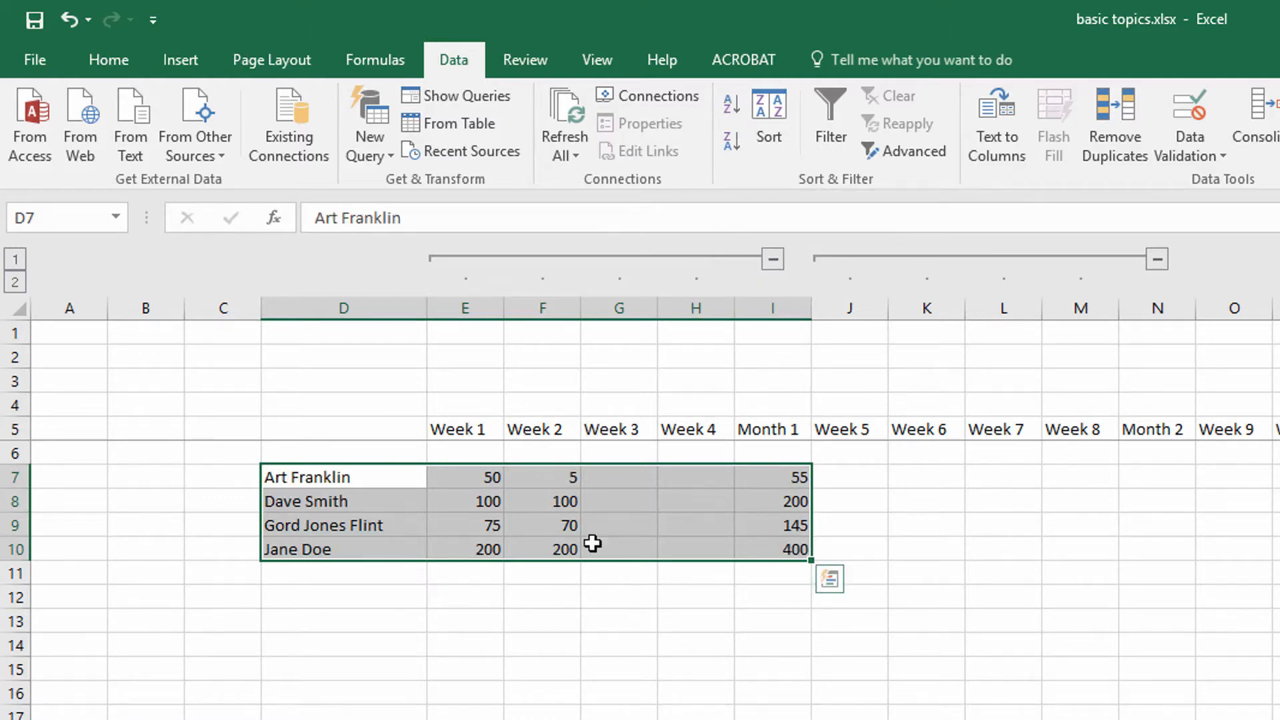
Step: Examine the sorted range D7:I10, checking that the first name's values in E7, F7 and I7 moved with it
click(360, 641)
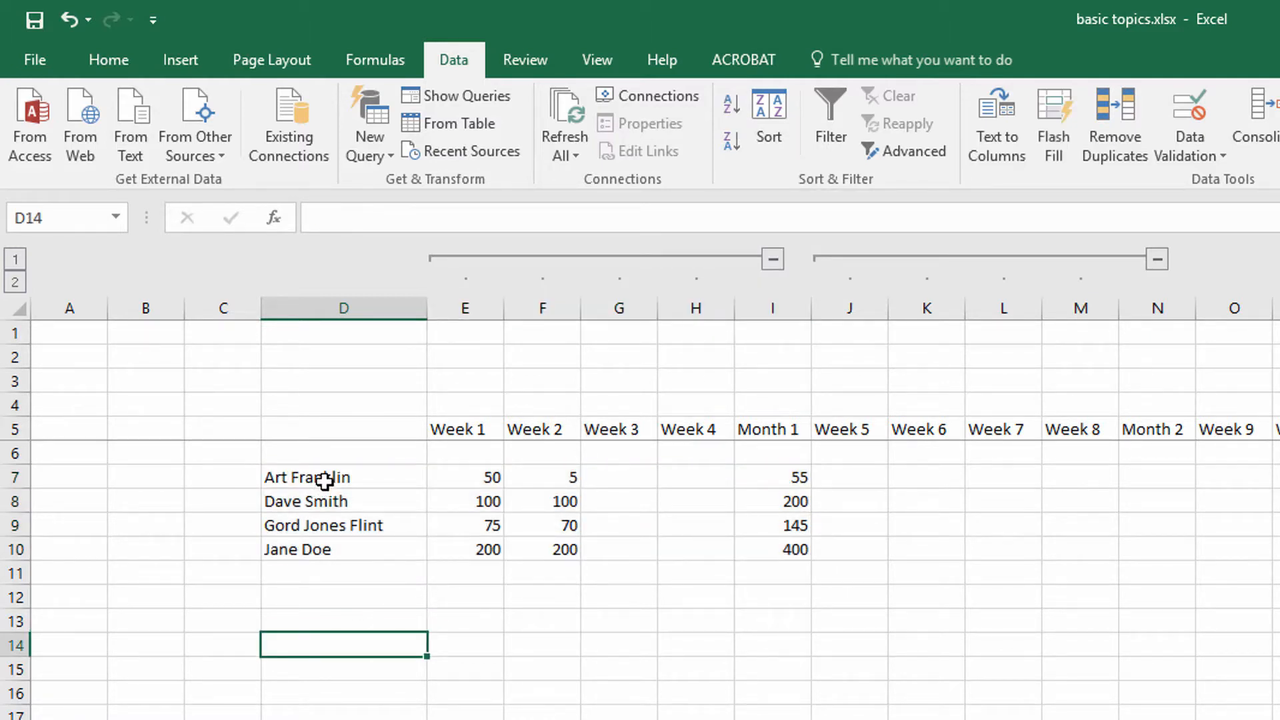
drag(325, 480, 773, 542)
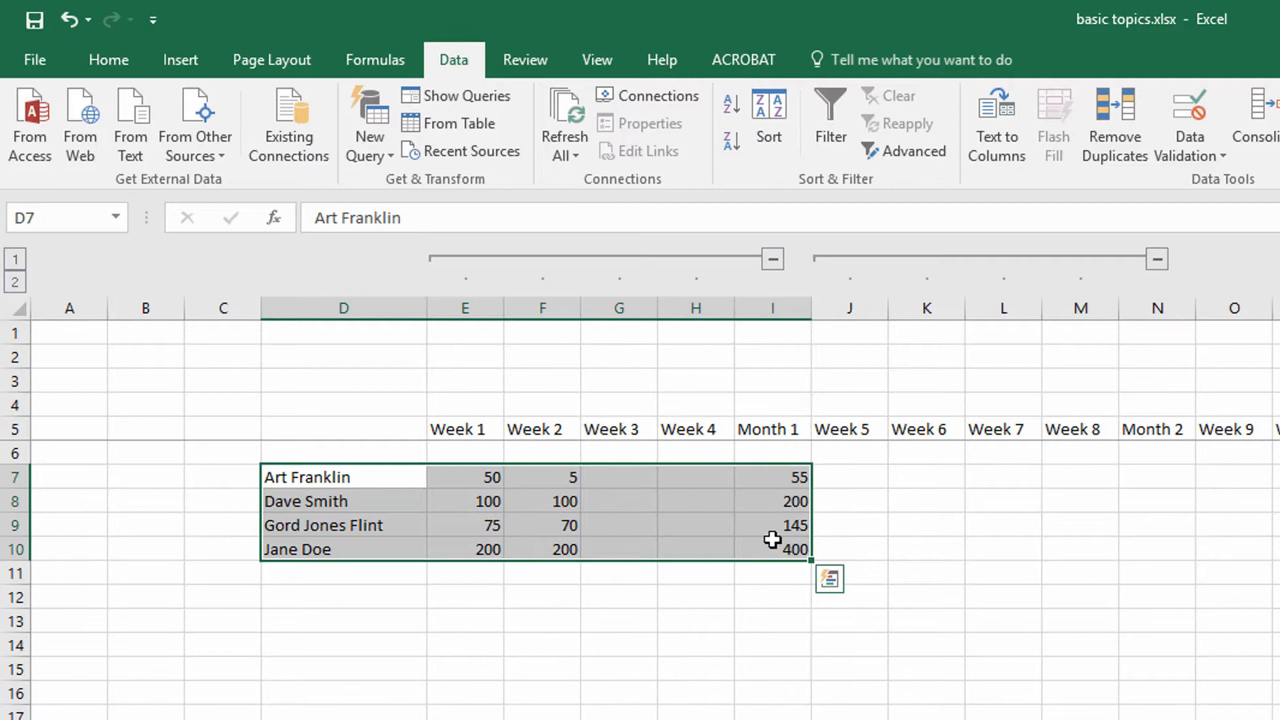
click(462, 476)
click(531, 474)
click(740, 477)
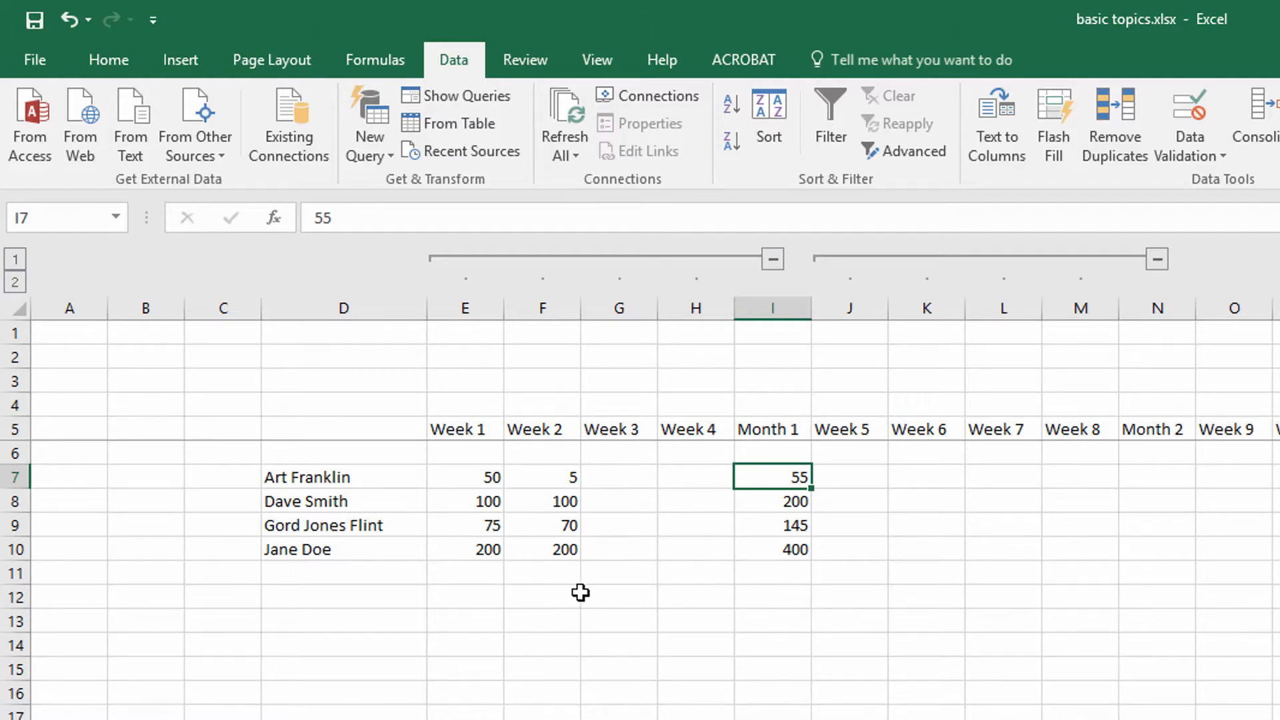
drag(340, 480, 338, 551)
Step: Mark the Sorts agenda item in B7 as covered with the light green fill and return to the sheet with the names
key(ctrl+Page_Up)
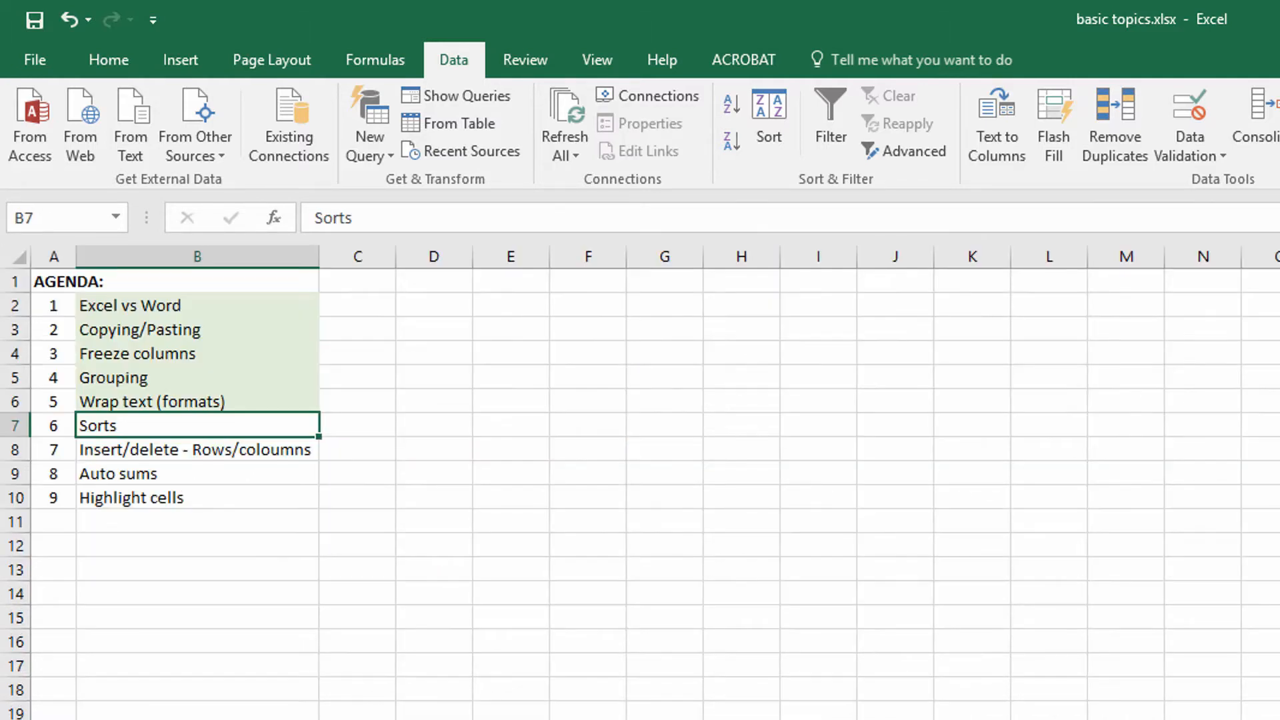
click(122, 58)
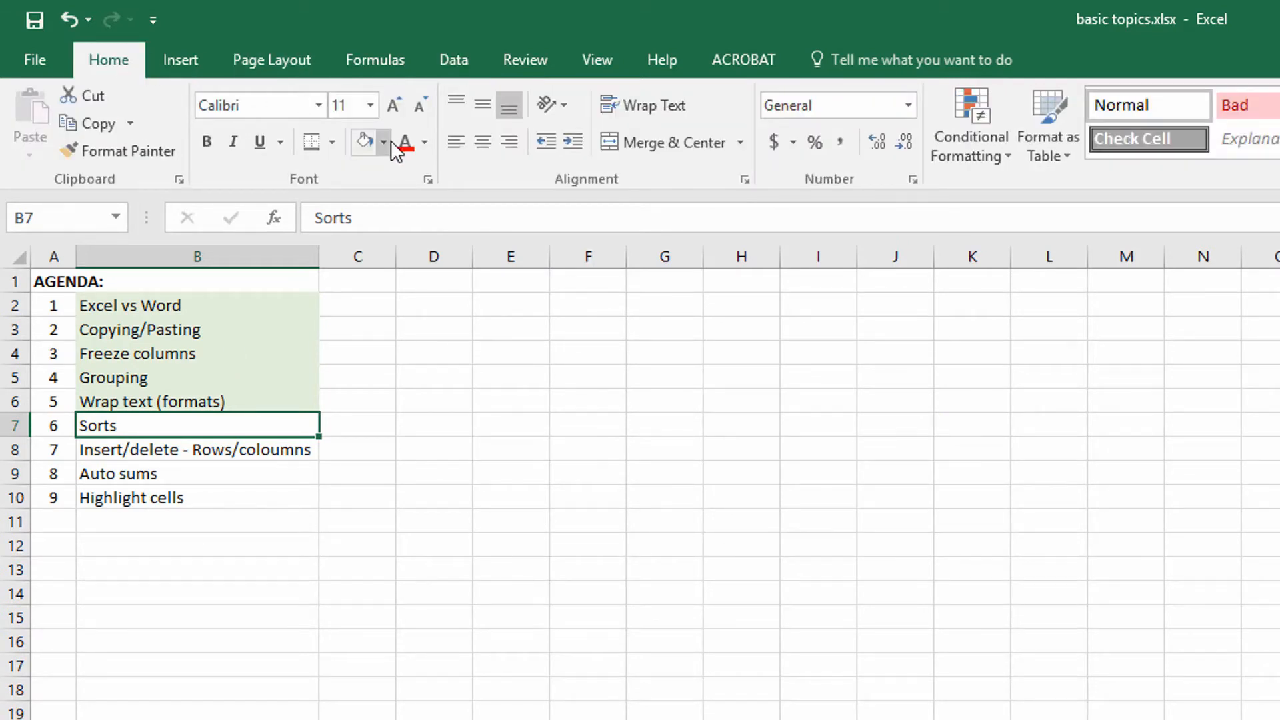
click(366, 141)
click(185, 472)
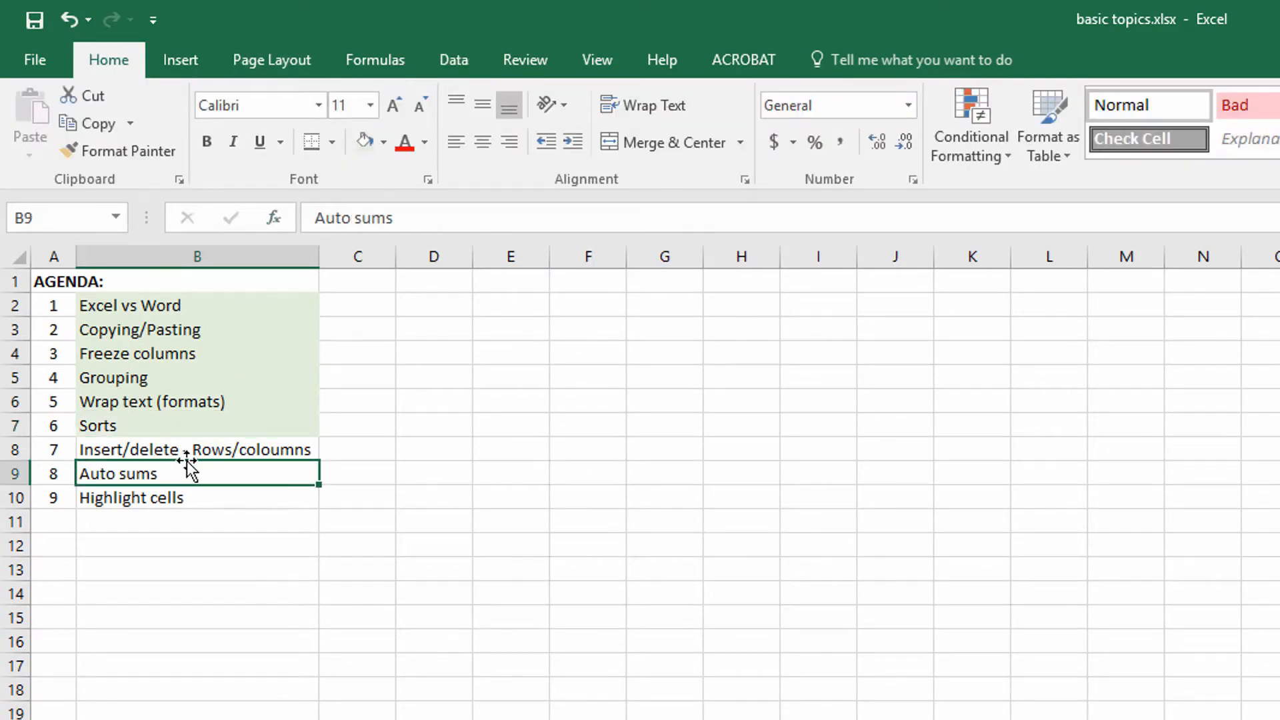
click(189, 450)
key(ctrl+Page_Down)
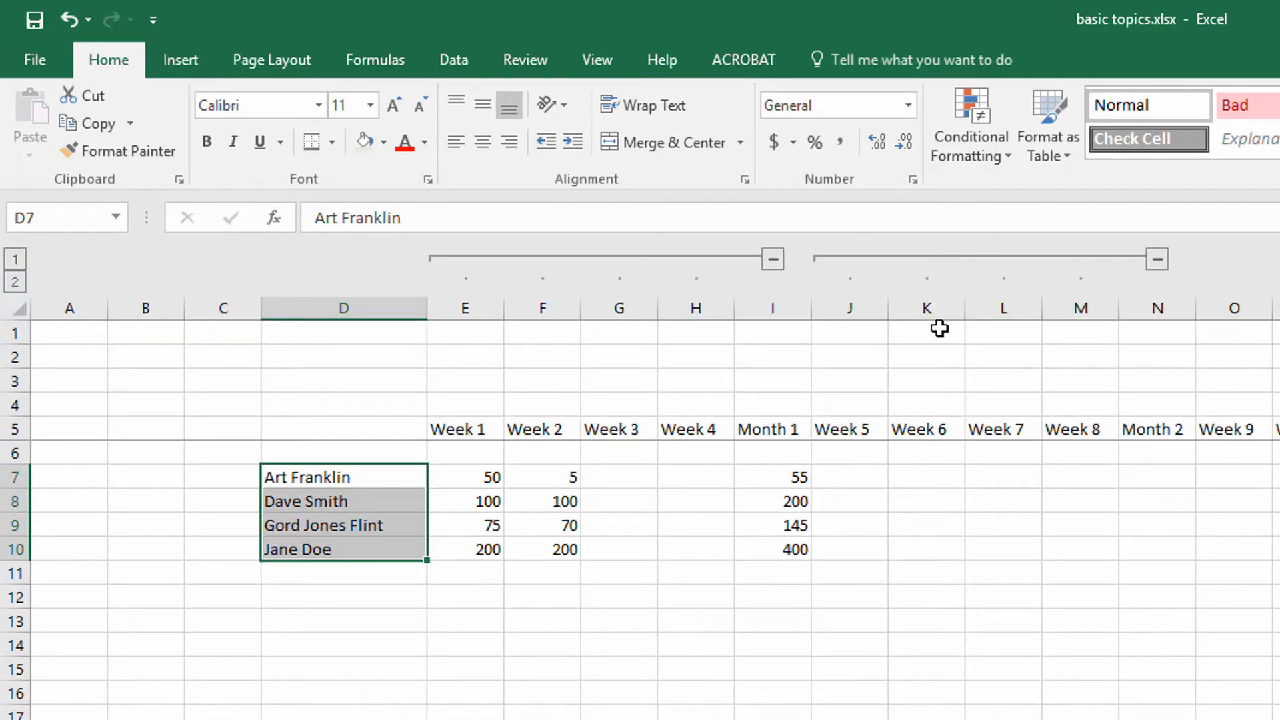
Step: Delete the entire Week 5 column, column J
click(867, 309)
right_click(870, 311)
click(894, 508)
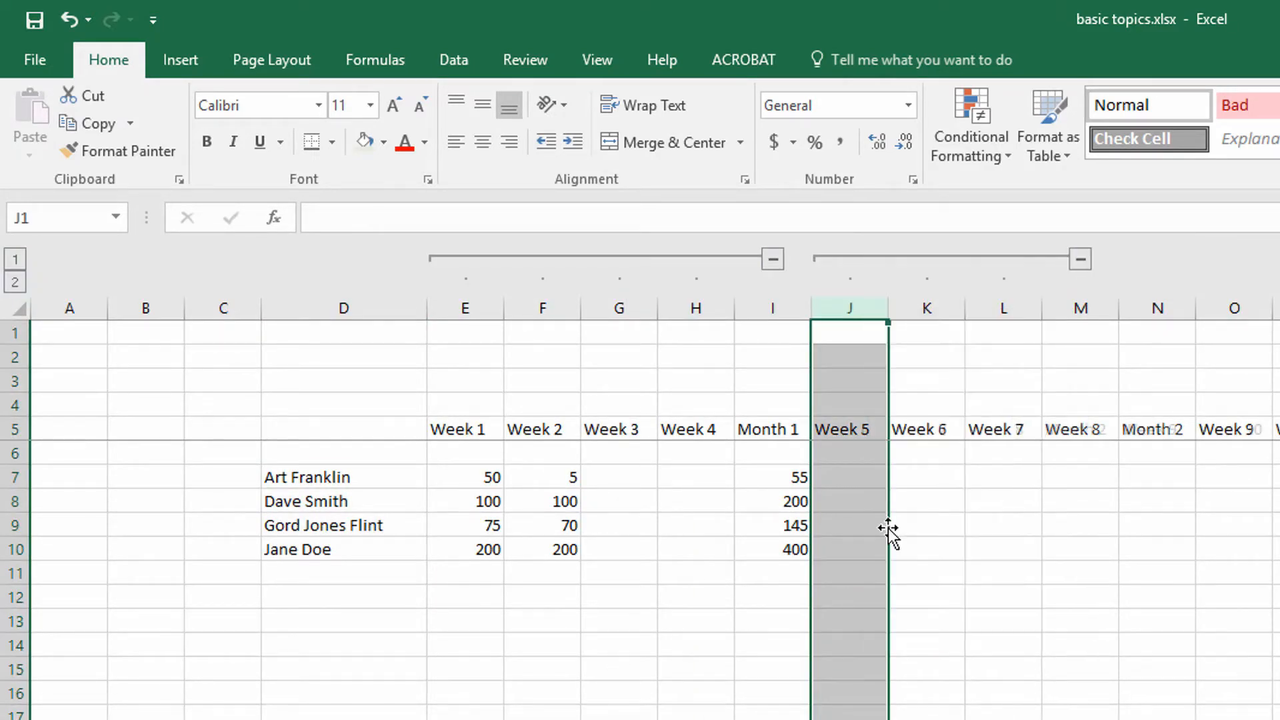
click(968, 619)
click(542, 719)
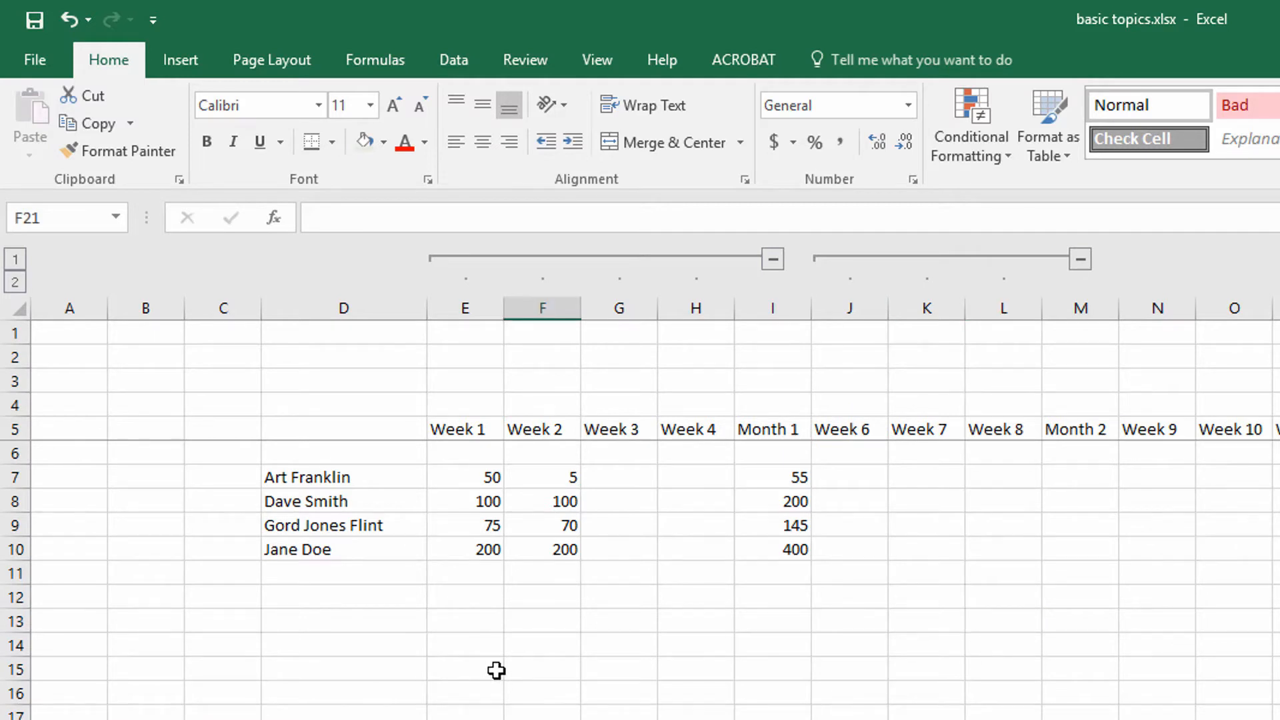
Step: Review the row 5 headers one by one from Week 1 through Month 1 to find the gap in the week sequence
click(462, 430)
click(538, 424)
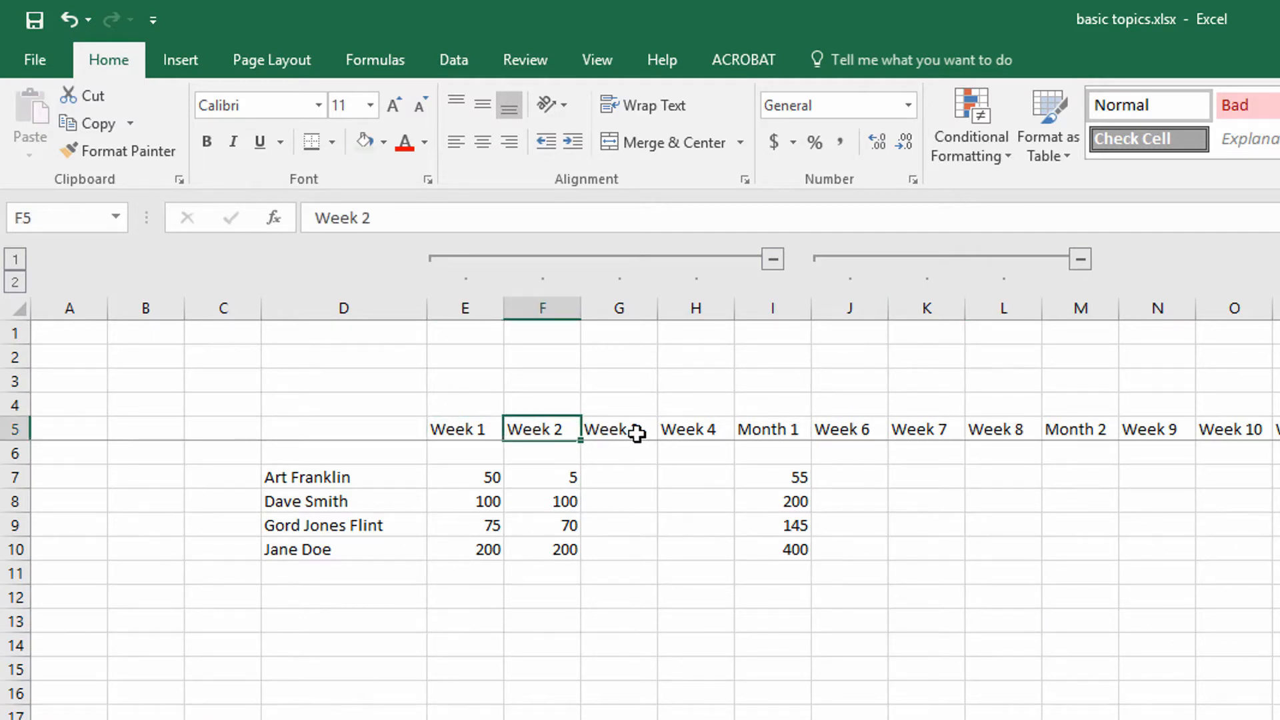
click(637, 434)
click(709, 434)
click(784, 432)
click(844, 432)
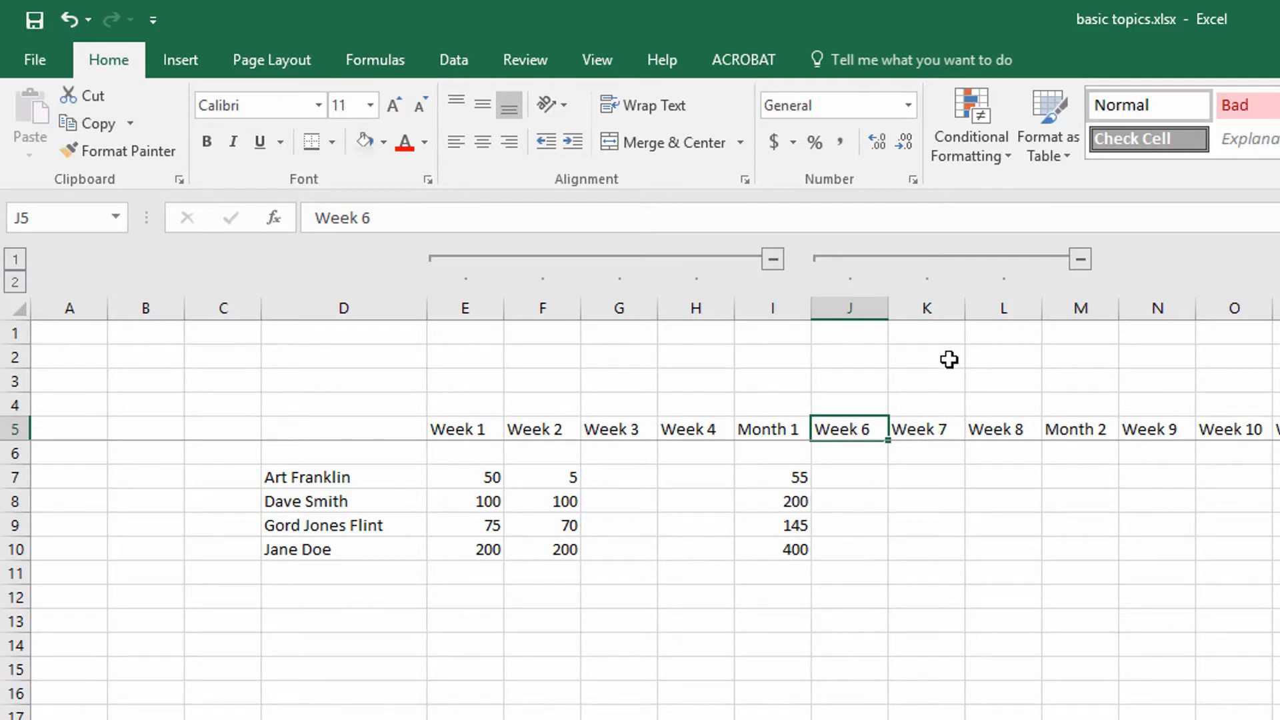
Step: Insert a new column before Week 6 and enter the header Week 5 in J5
click(854, 307)
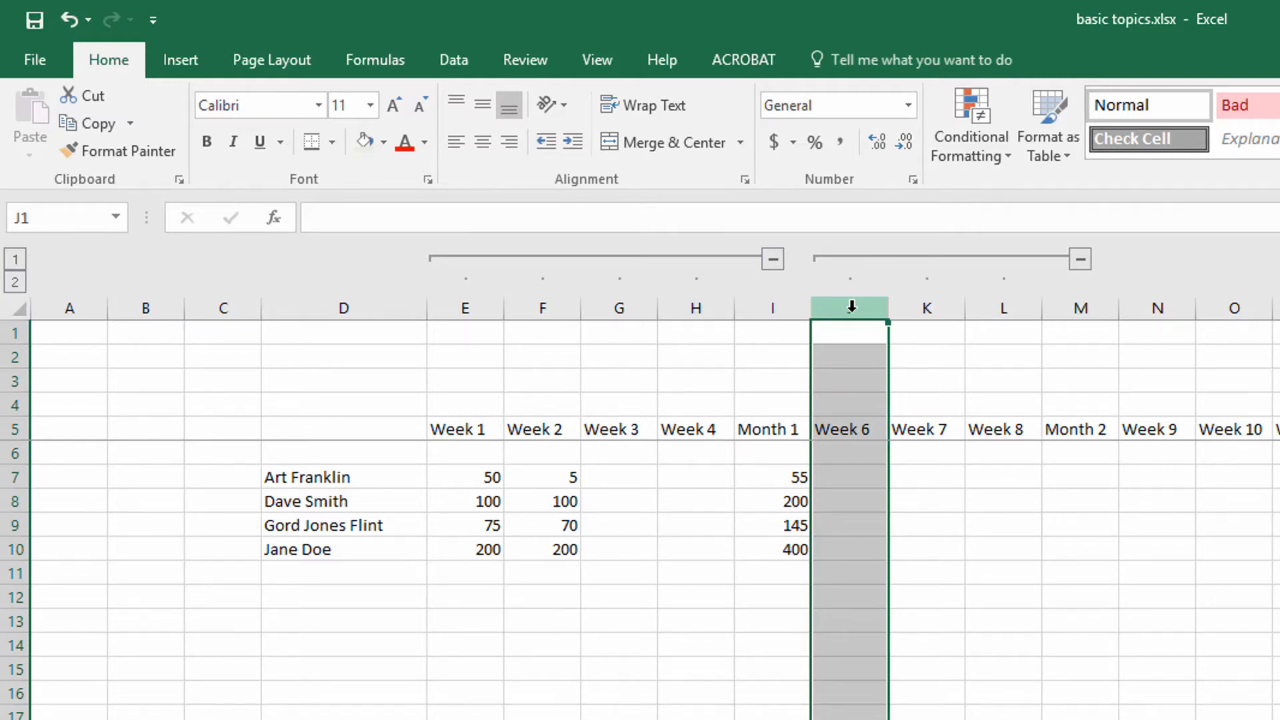
right_click(852, 308)
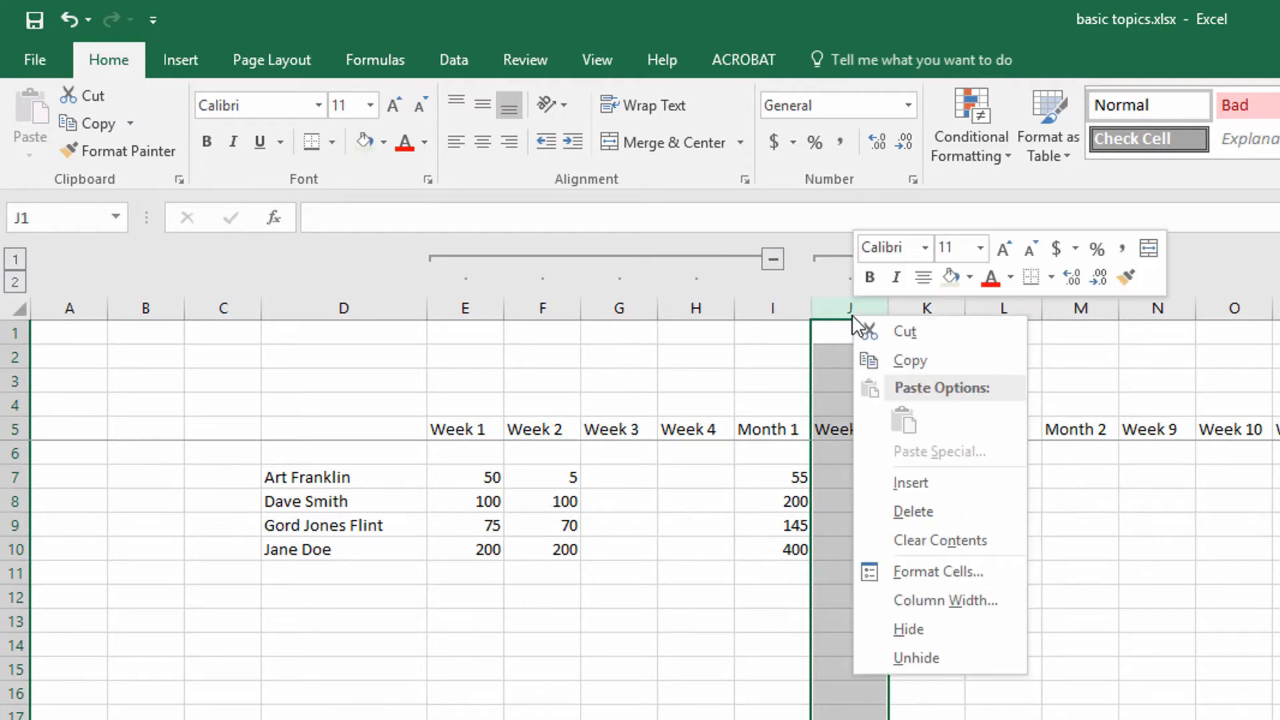
click(914, 481)
click(926, 506)
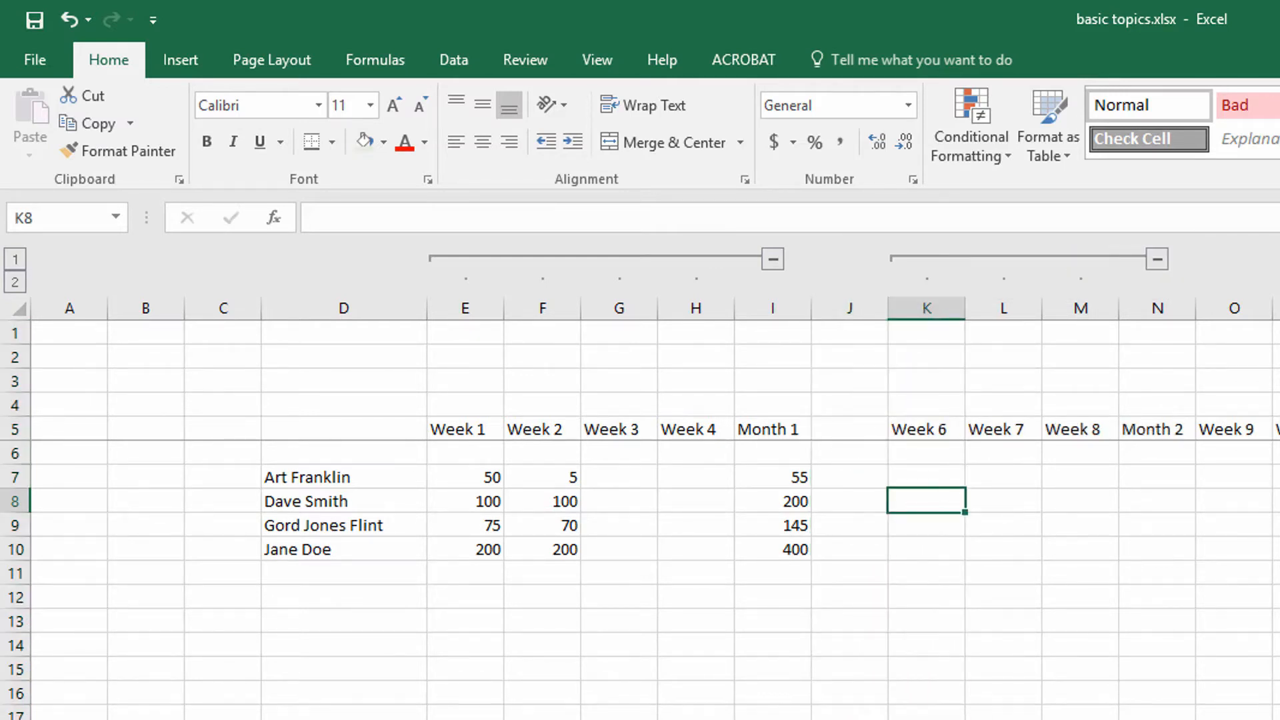
click(849, 427)
text(Wee)
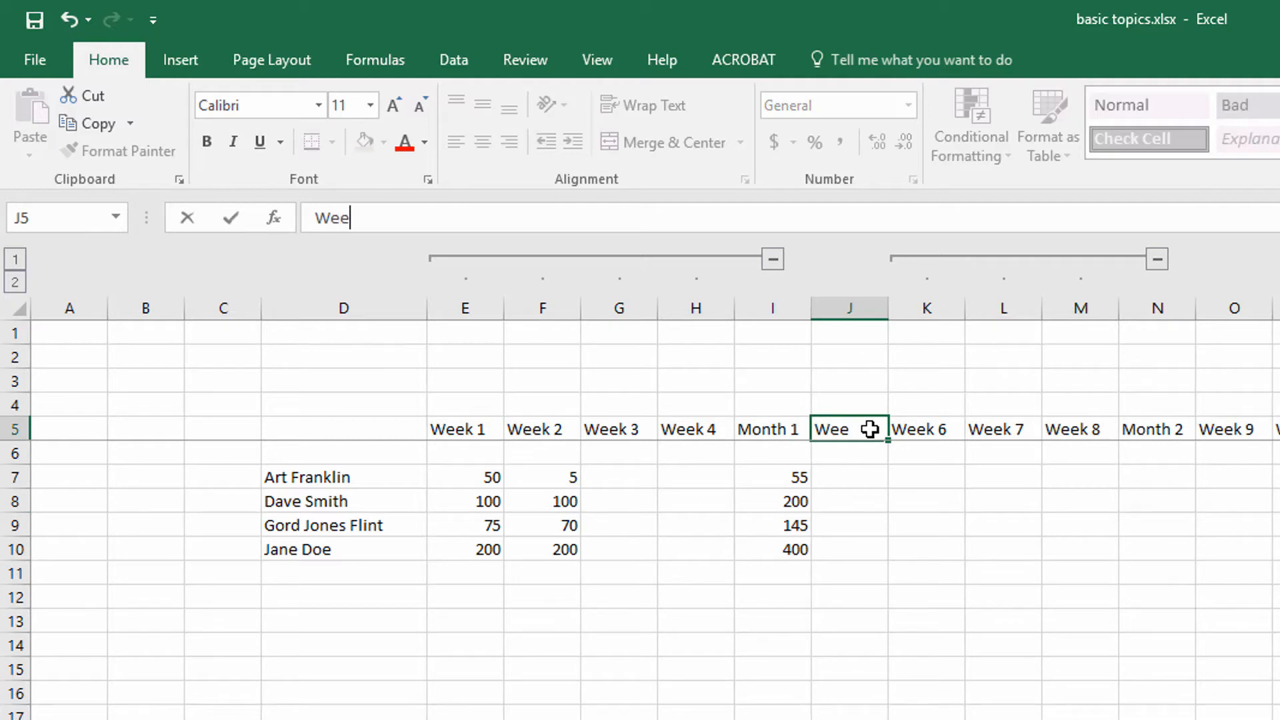
text(k 5)
key(Return)
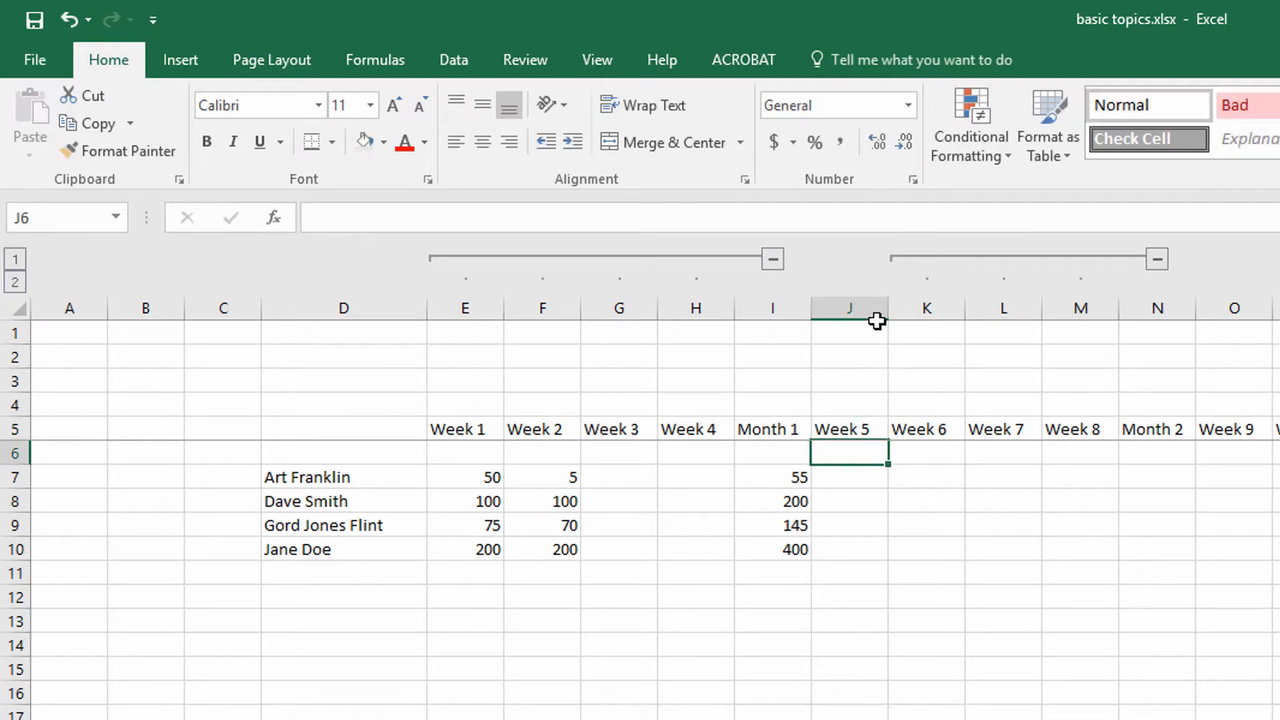
Step: Insert a blank row at row 9, between the second and third names, and enter the new person's full name in D9
click(876, 314)
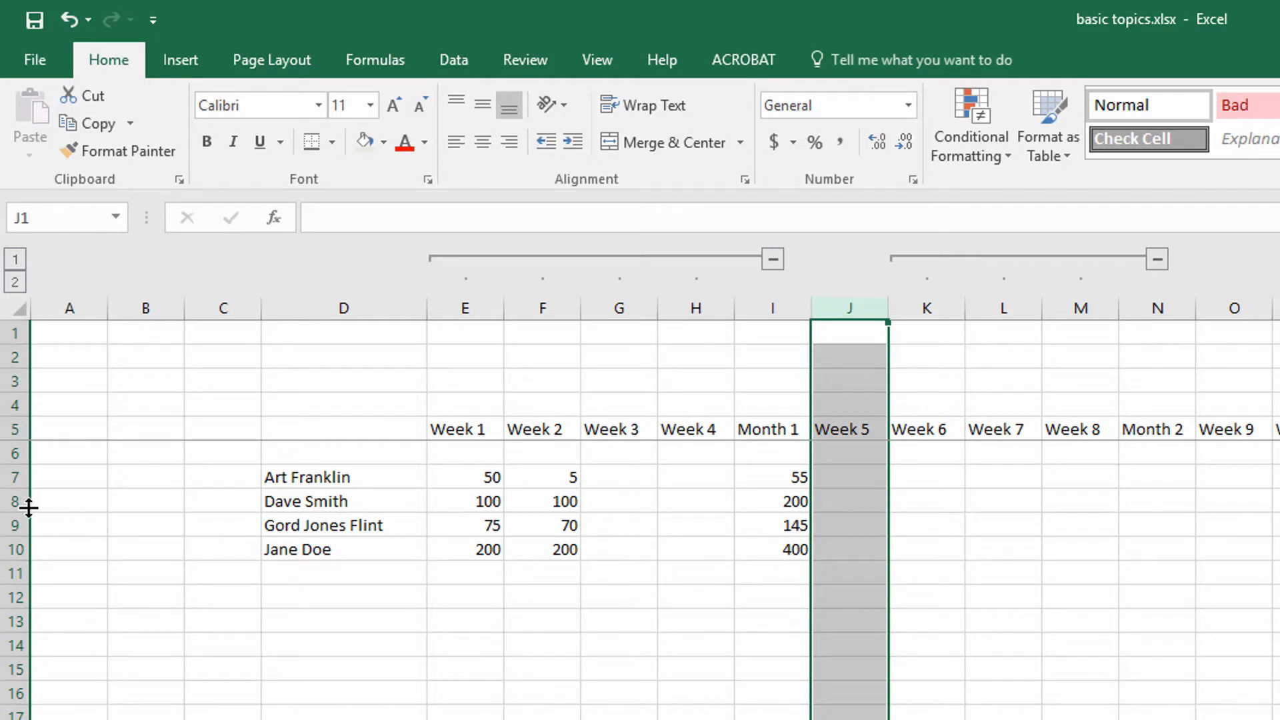
click(14, 524)
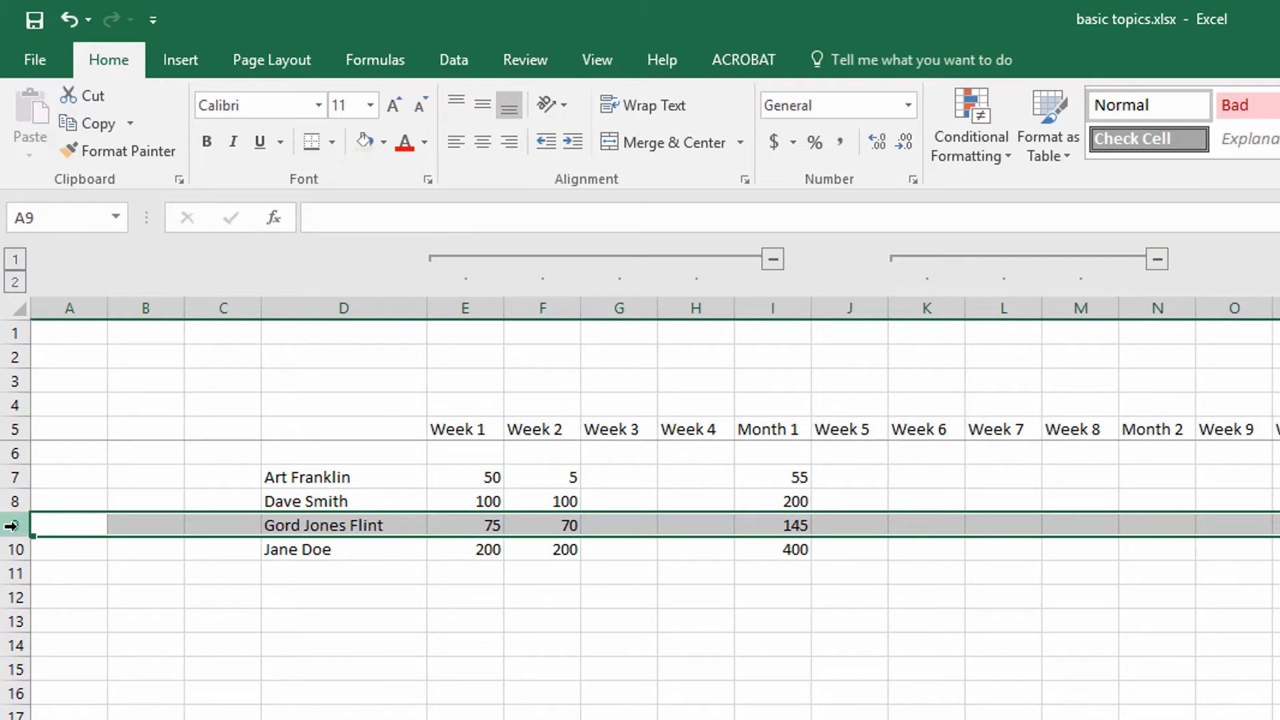
right_click(17, 525)
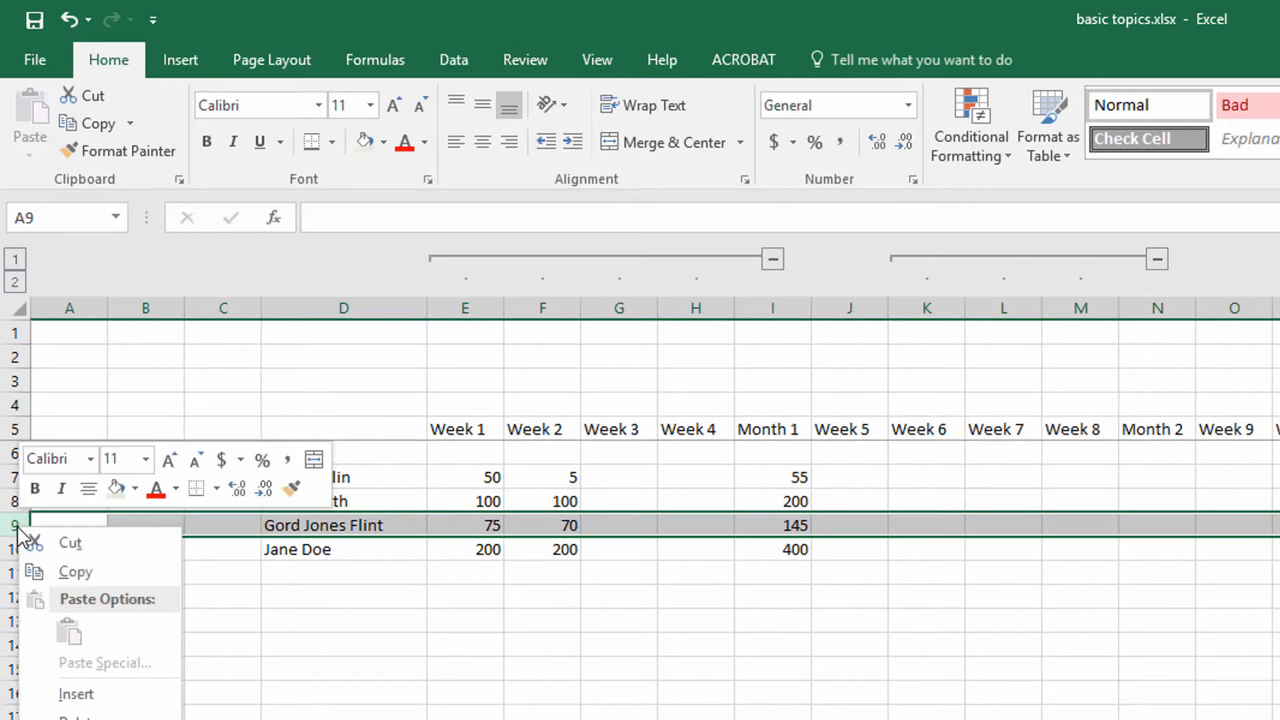
click(103, 694)
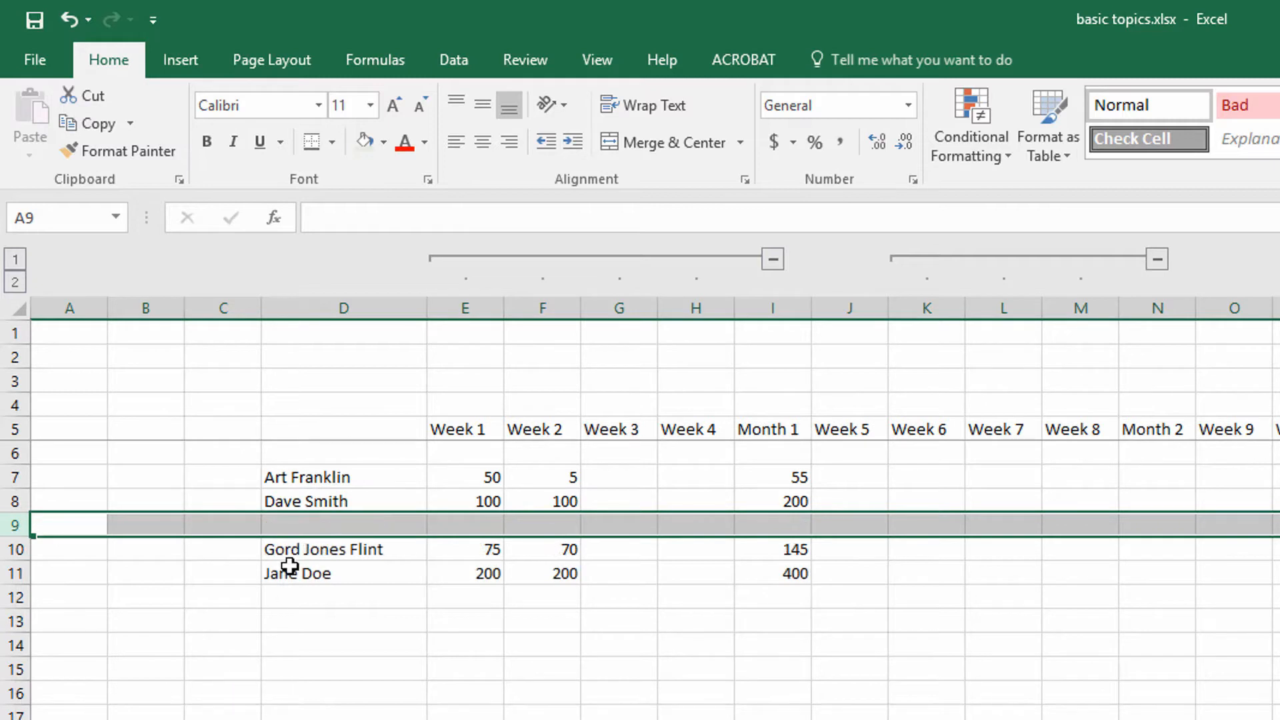
click(302, 525)
text(Tom )
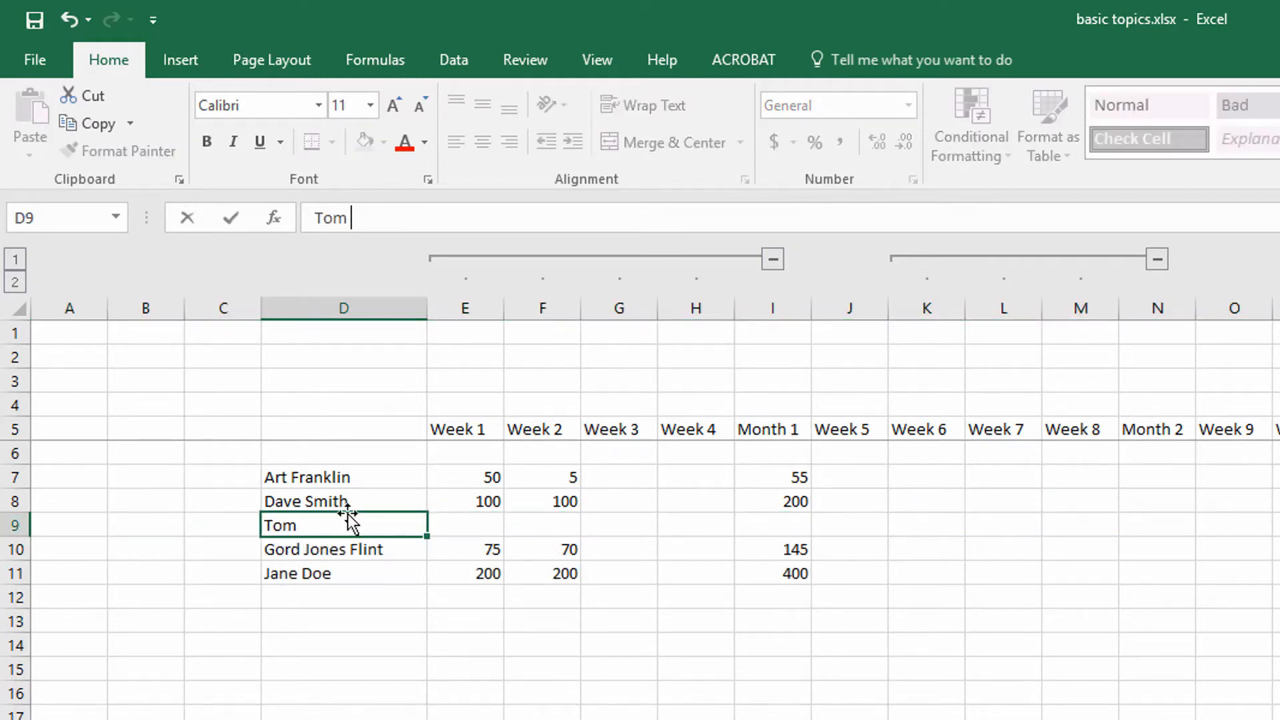
text(Forester)
key(Return)
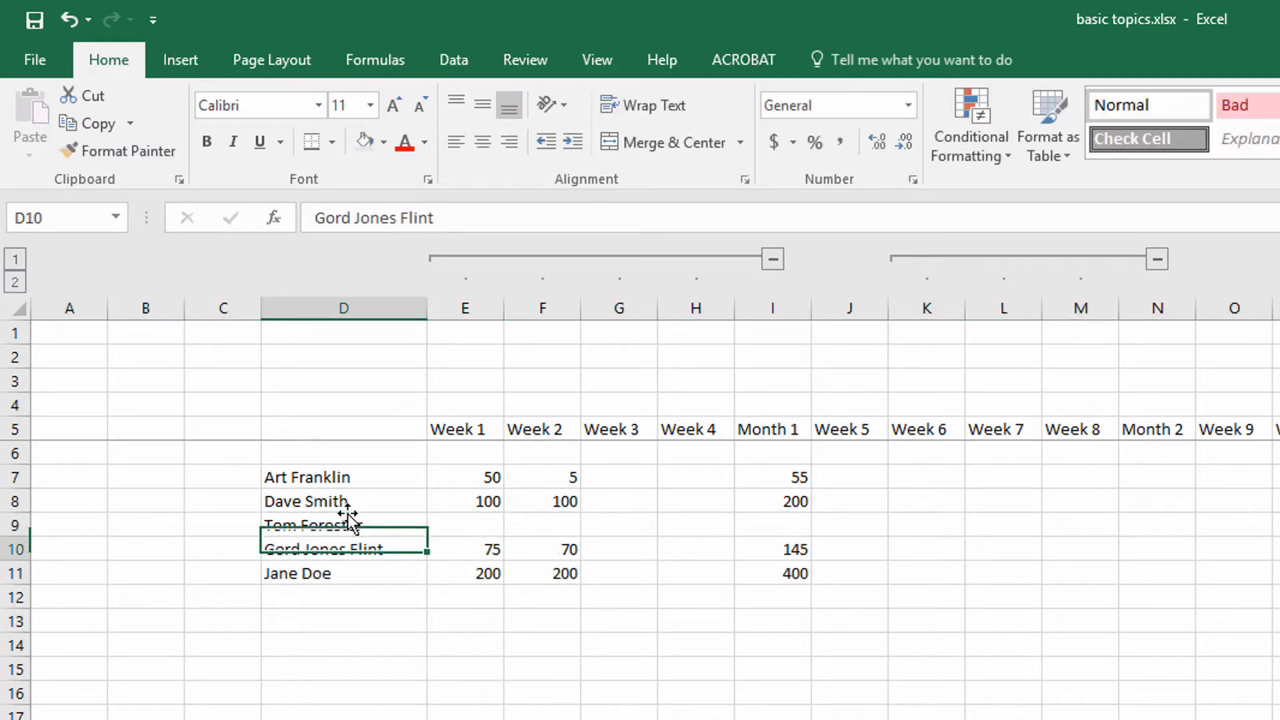
Step: Fill in the new person's values in row 9: 1 for Week 1, 2 for Week 2 and 3 for Month 1
key(Up)
key(Right)
text(0)
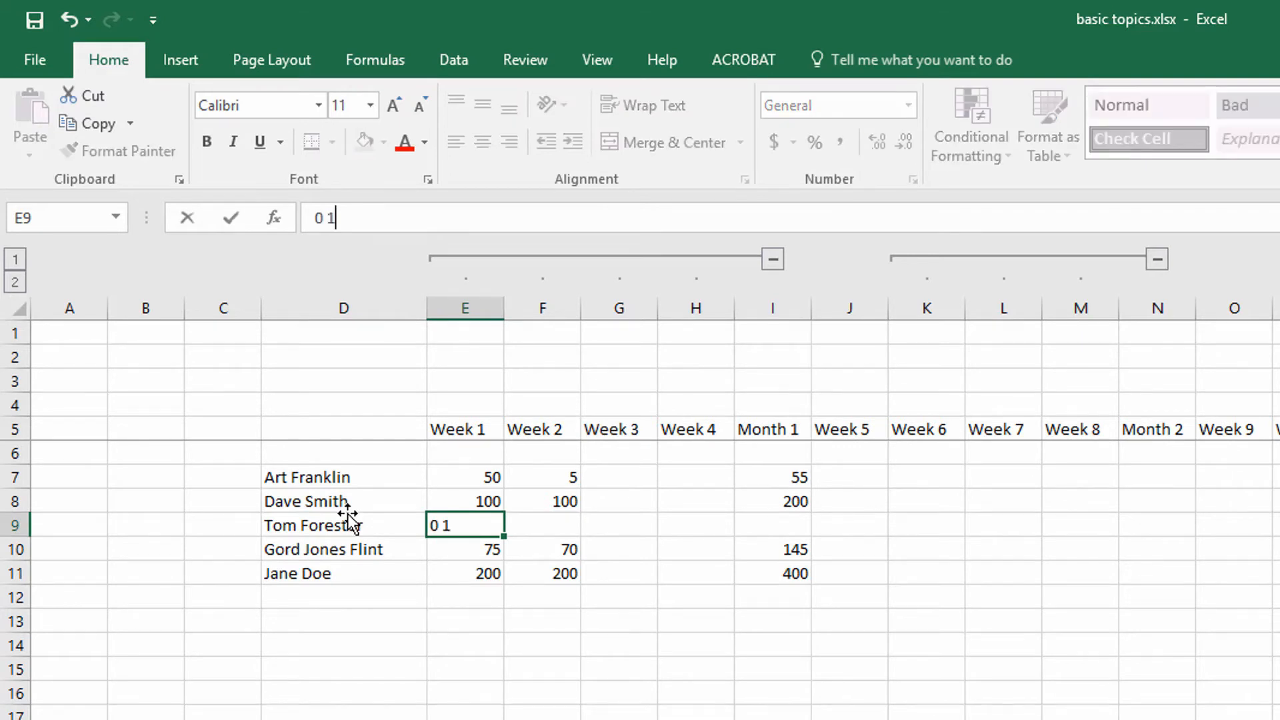
key(Up)
key(Down)
key(Tab)
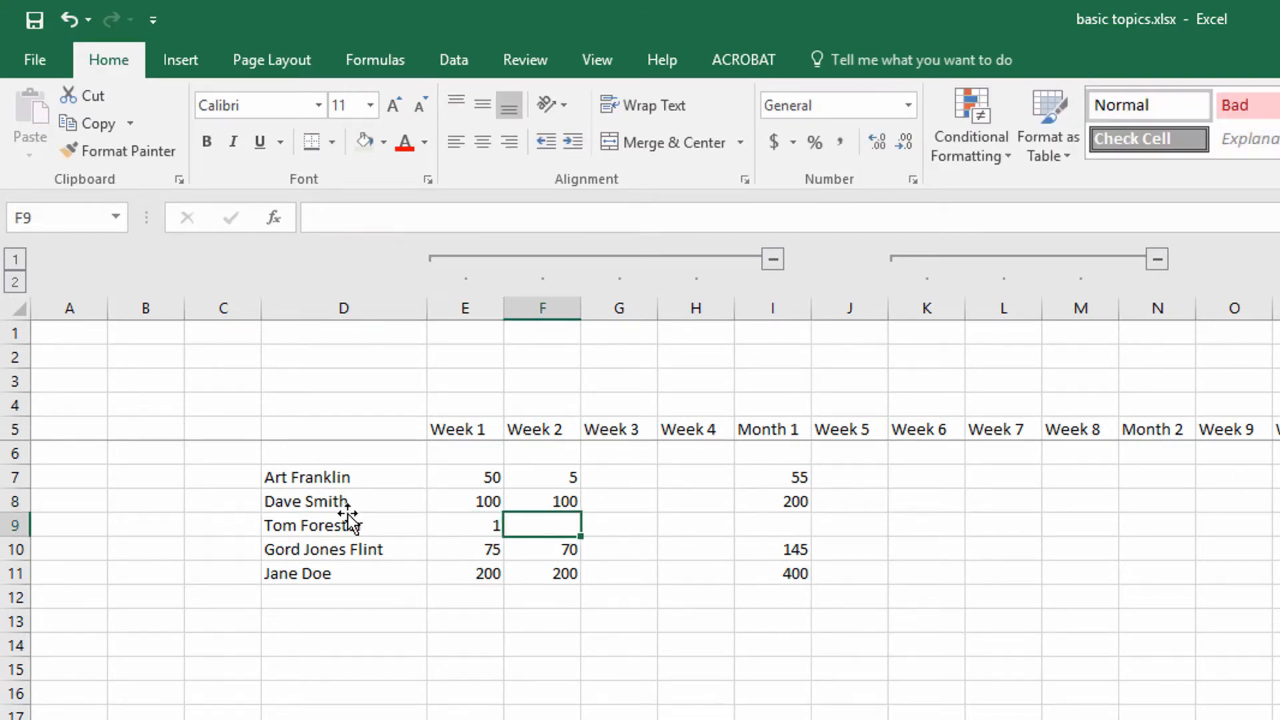
text(2)
key(Down)
key(Up)
key(Right)
key(Right)
key(Right)
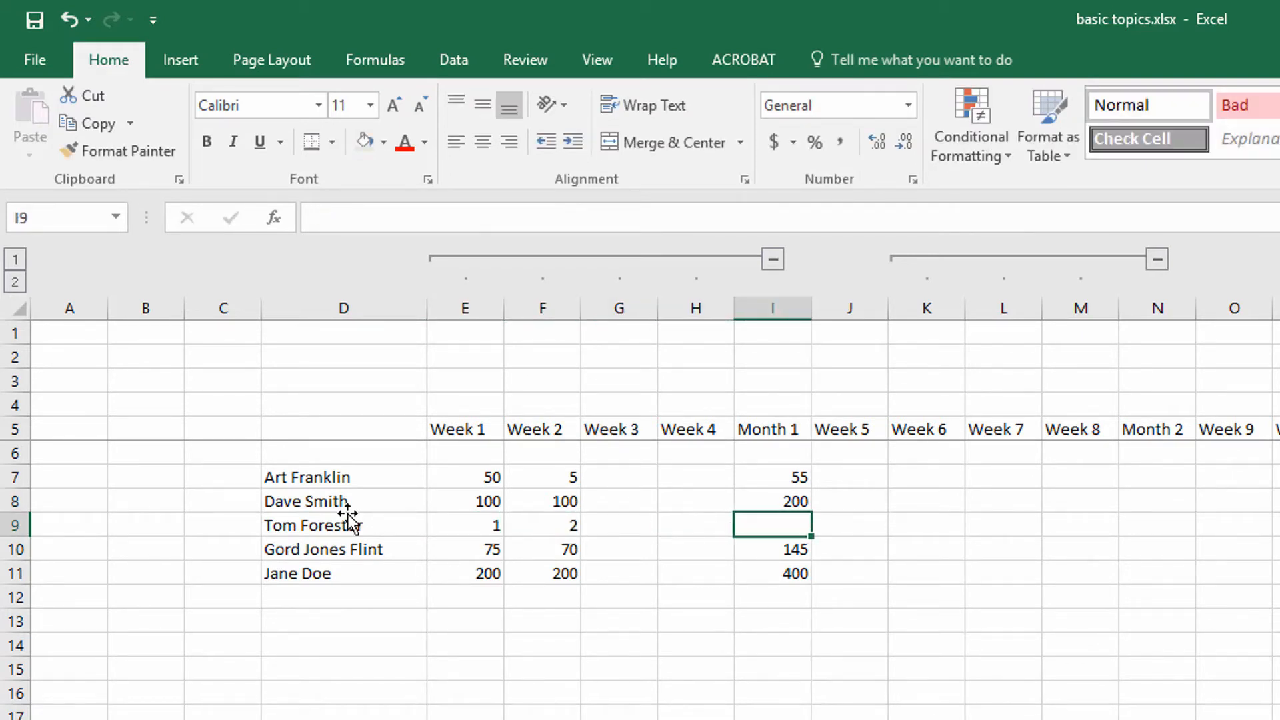
text(3)
key(Up)
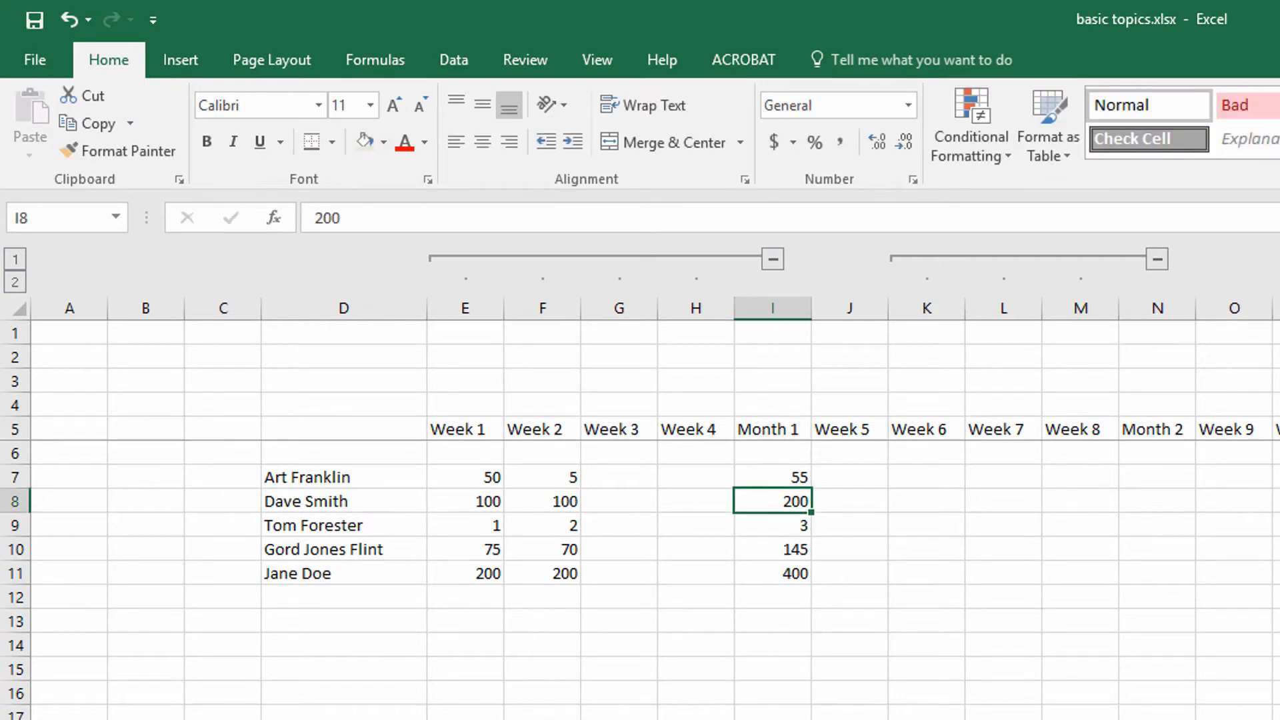
Step: Examine the number, alignment, font and border options in the Format Cells dialog for row 9
click(243, 719)
click(12, 526)
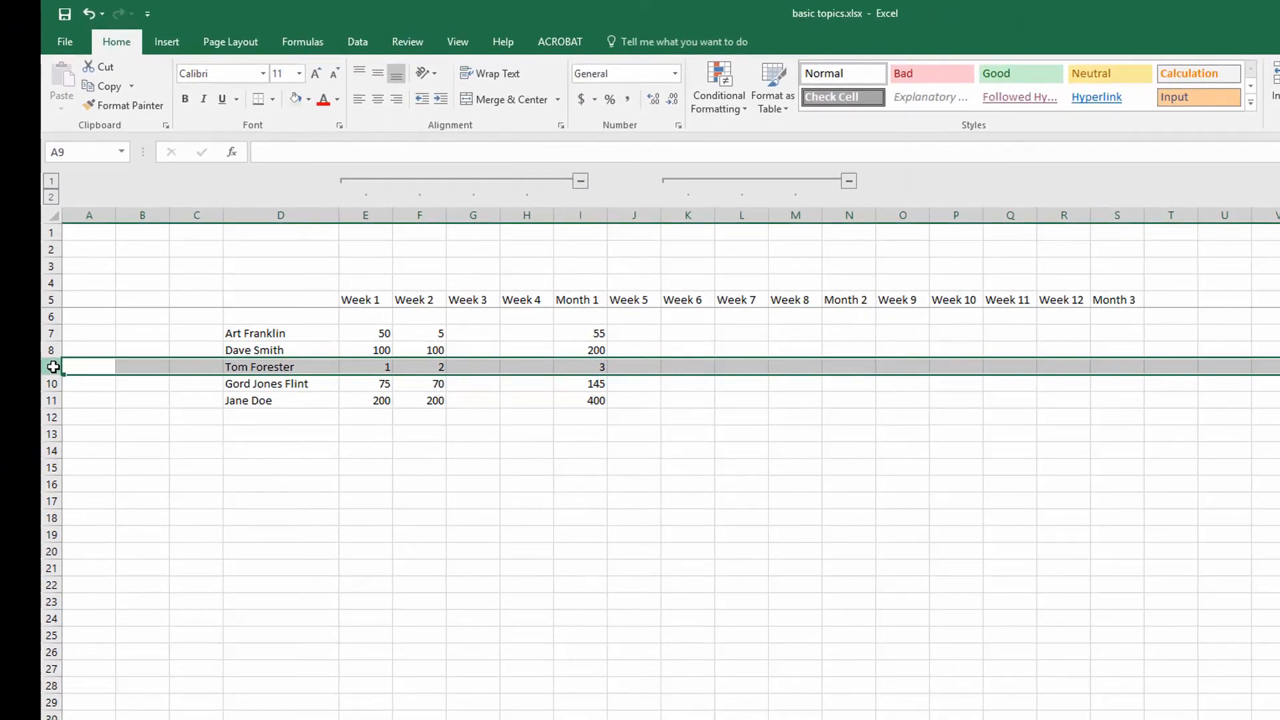
right_click(12, 526)
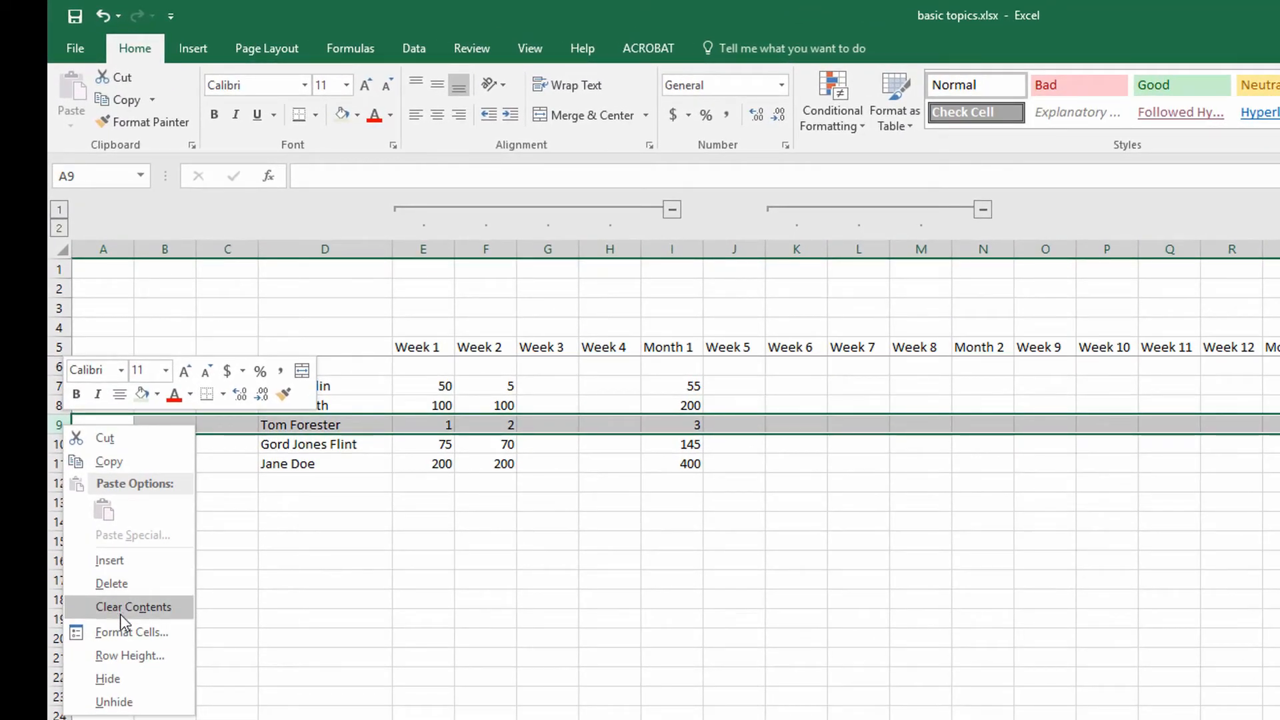
click(126, 632)
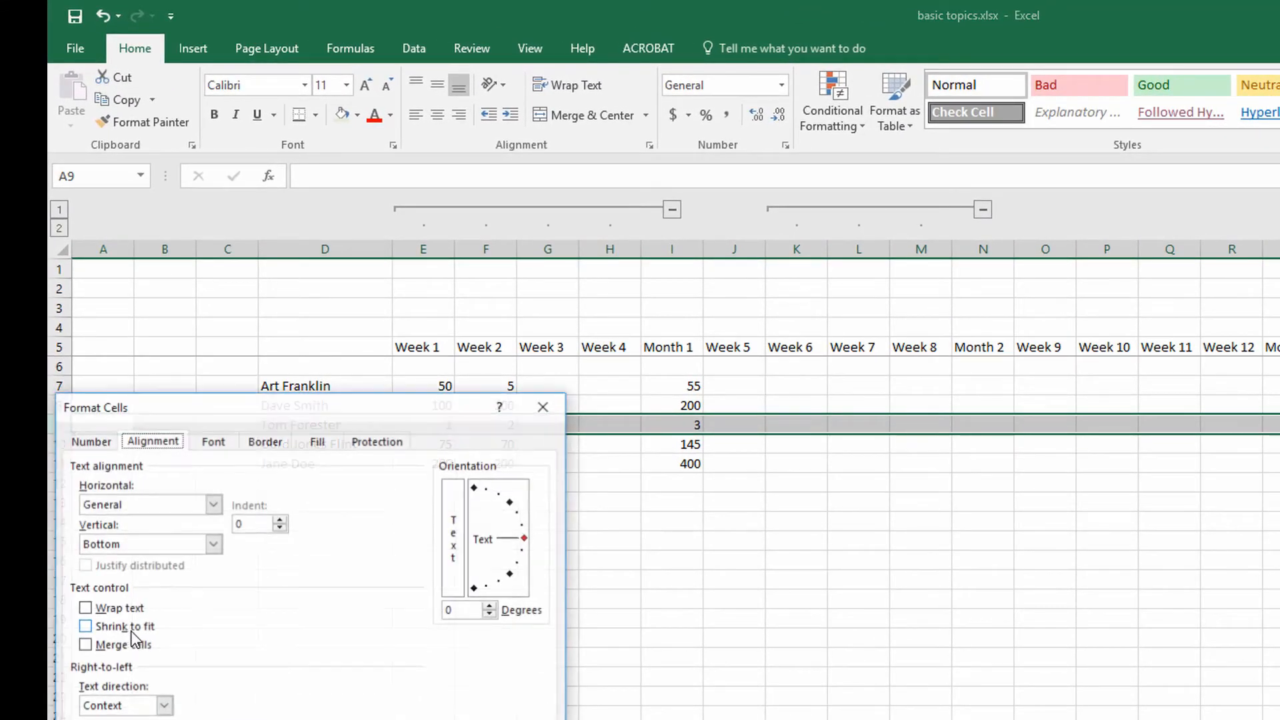
click(94, 442)
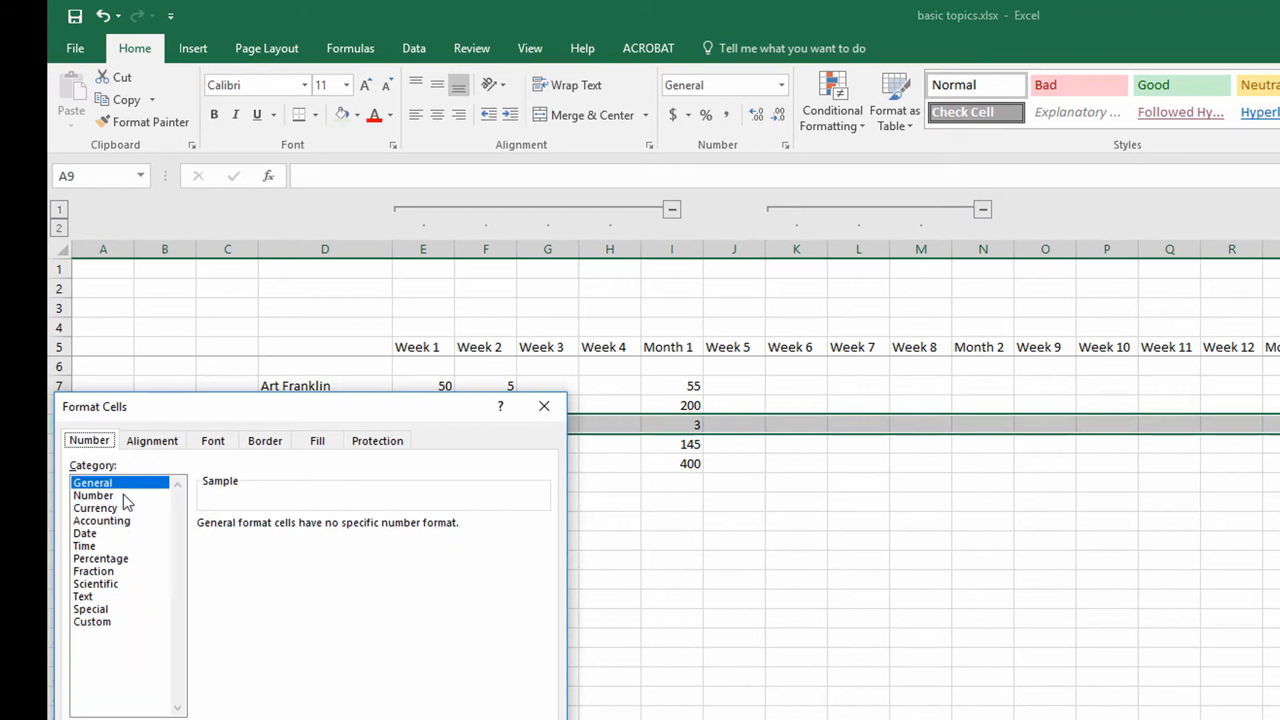
click(147, 442)
click(212, 442)
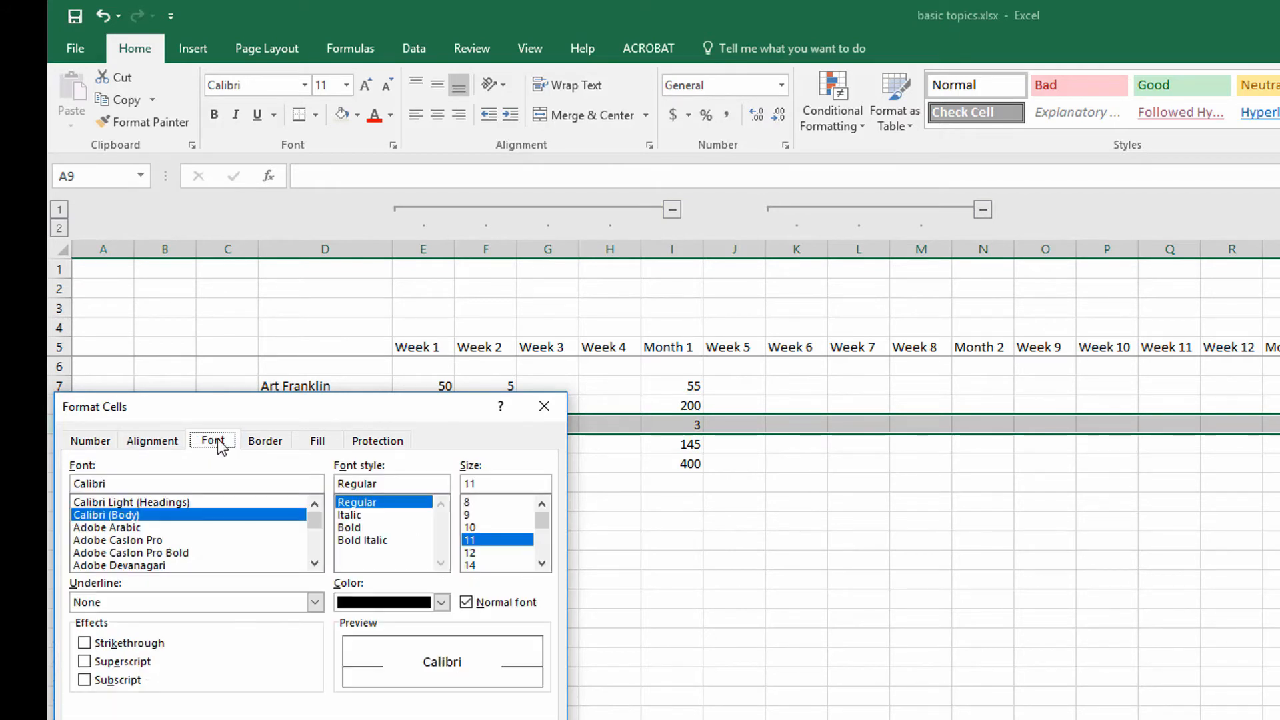
click(261, 445)
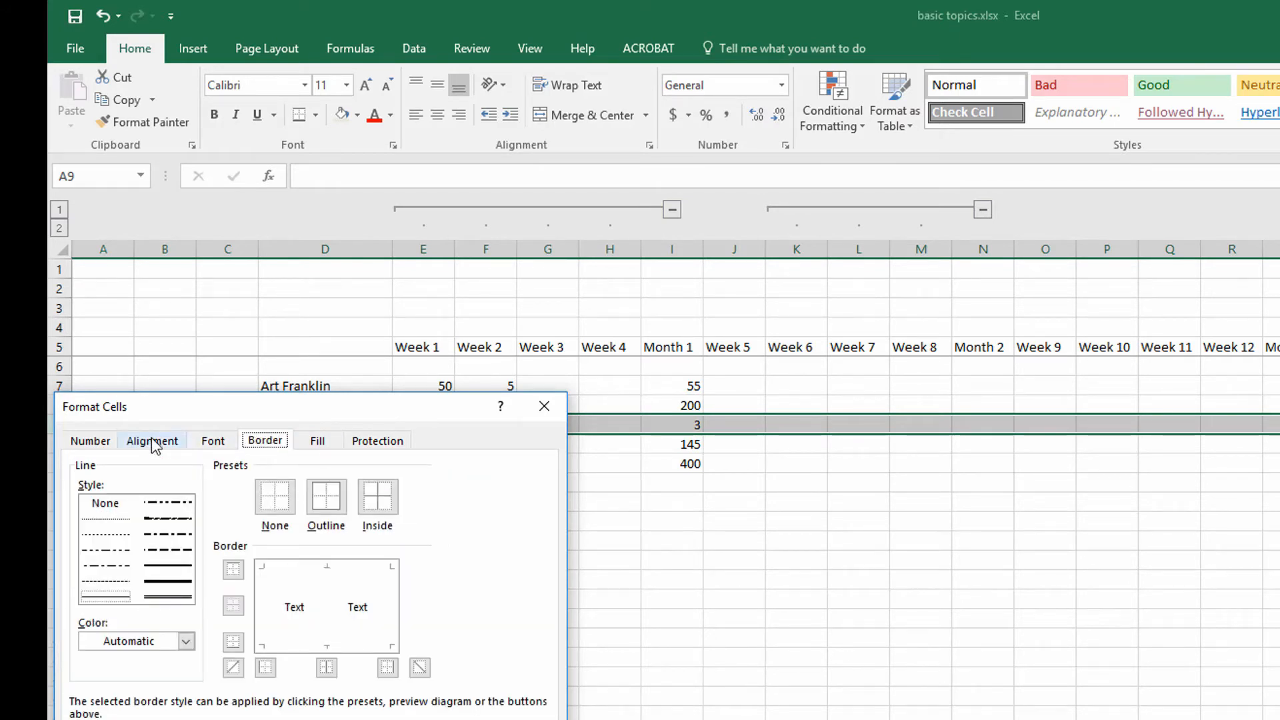
key(Escape)
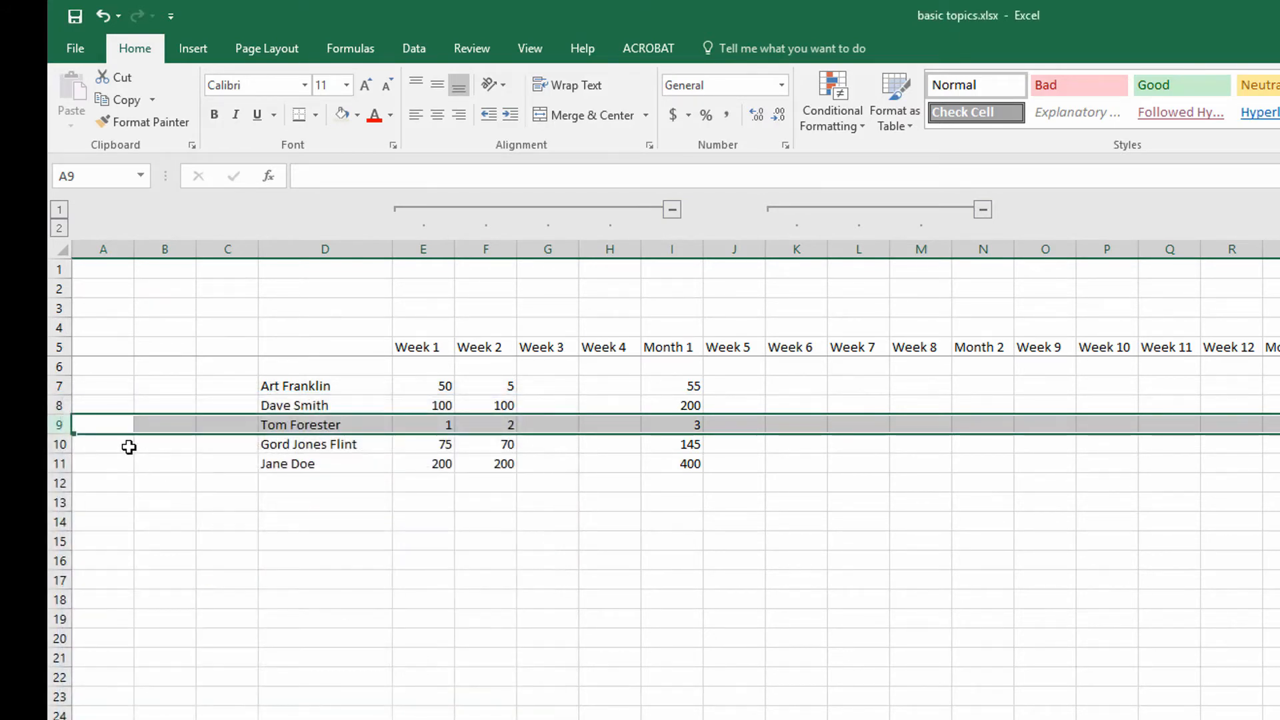
Step: Delete row 9 from the weekly table and select the Auto sums item on the agenda sheet
right_click(61, 426)
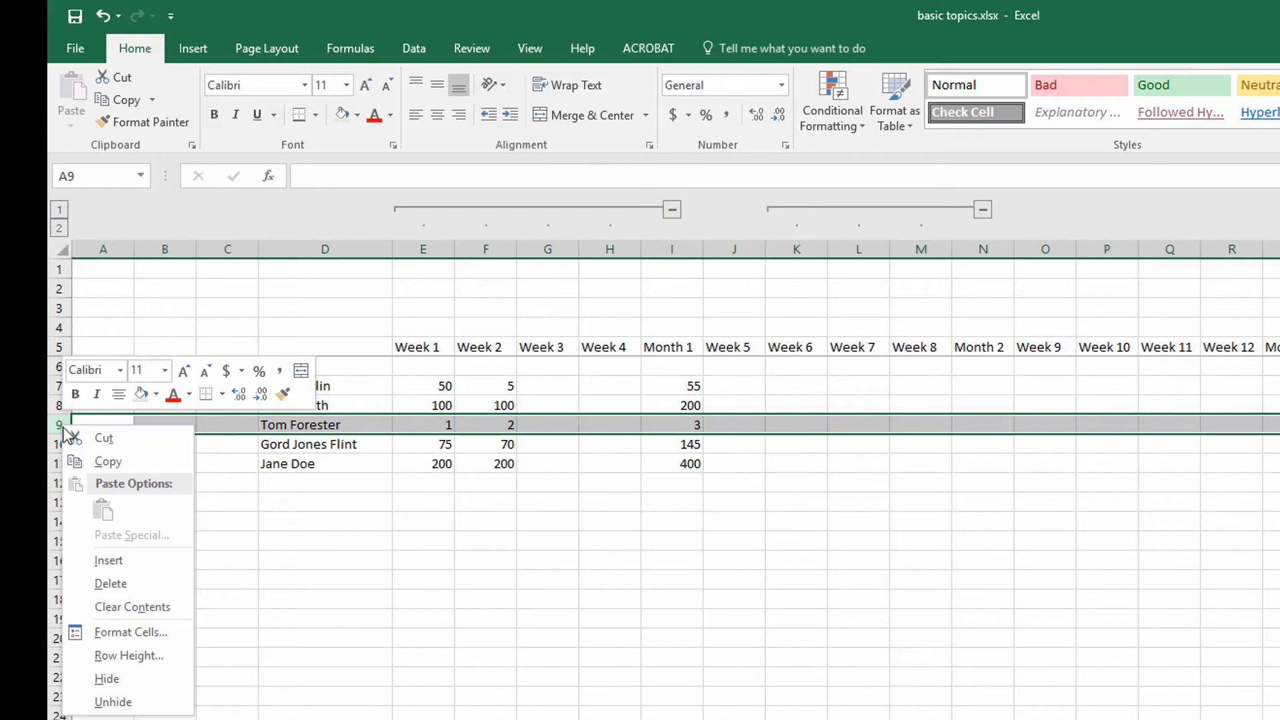
click(113, 585)
click(414, 539)
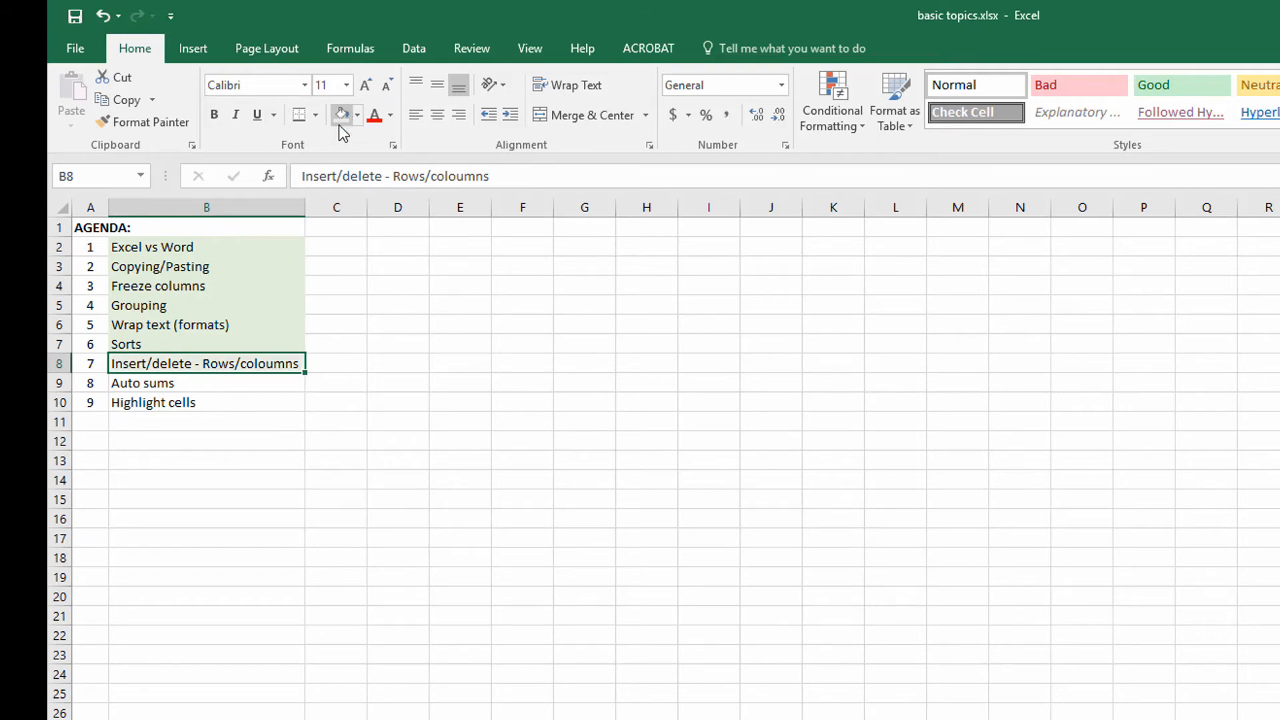
click(209, 382)
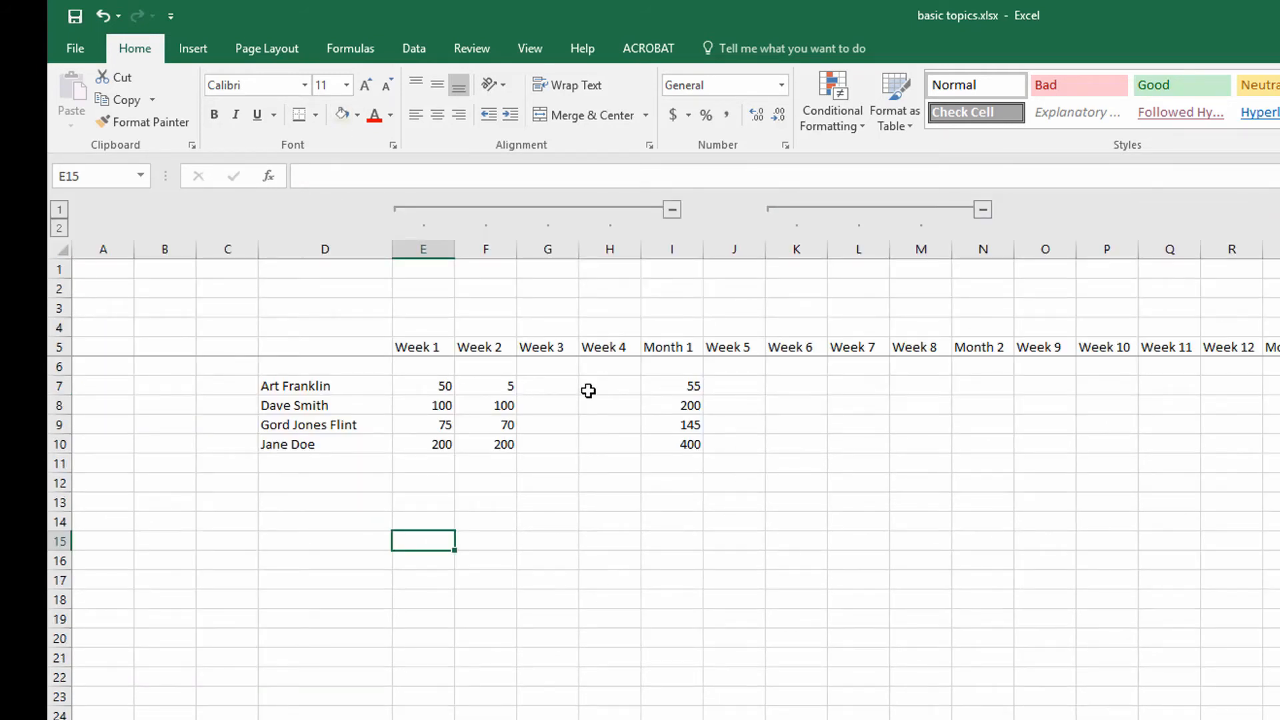
Step: Enter 8 for Week 3 and 16 for Week 4 in row 7, the first person's row
click(680, 389)
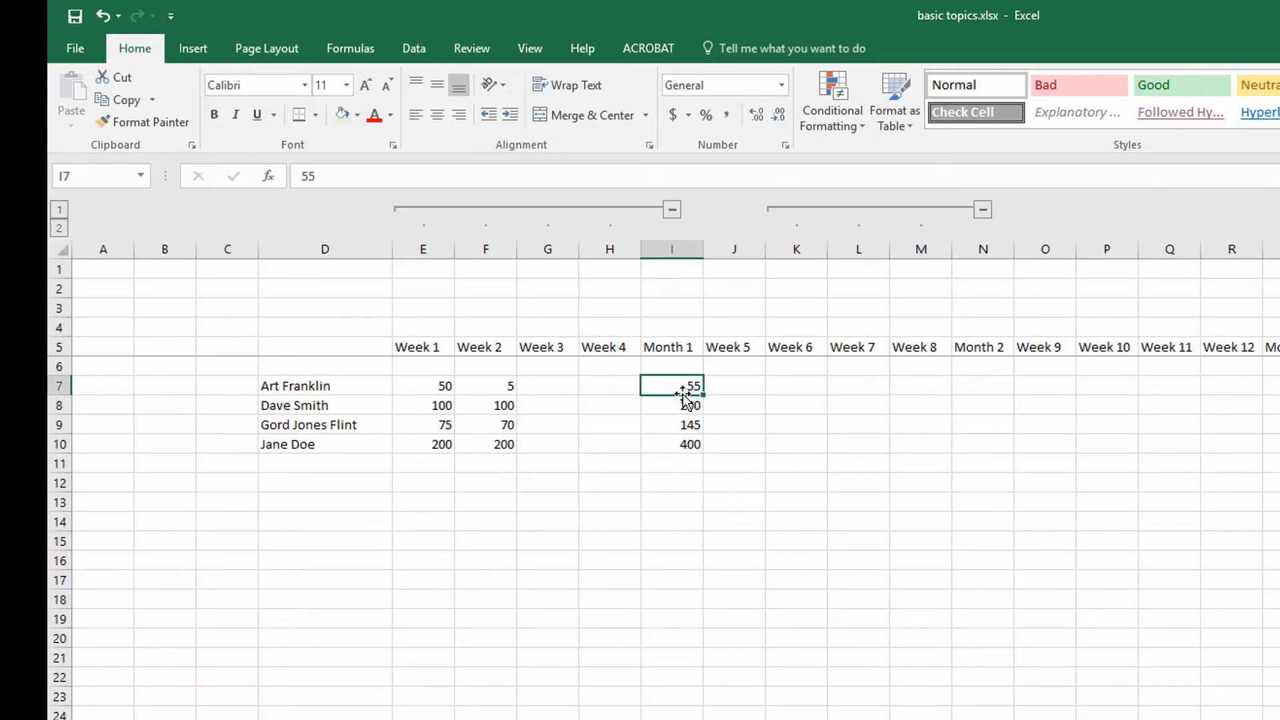
click(449, 391)
click(497, 387)
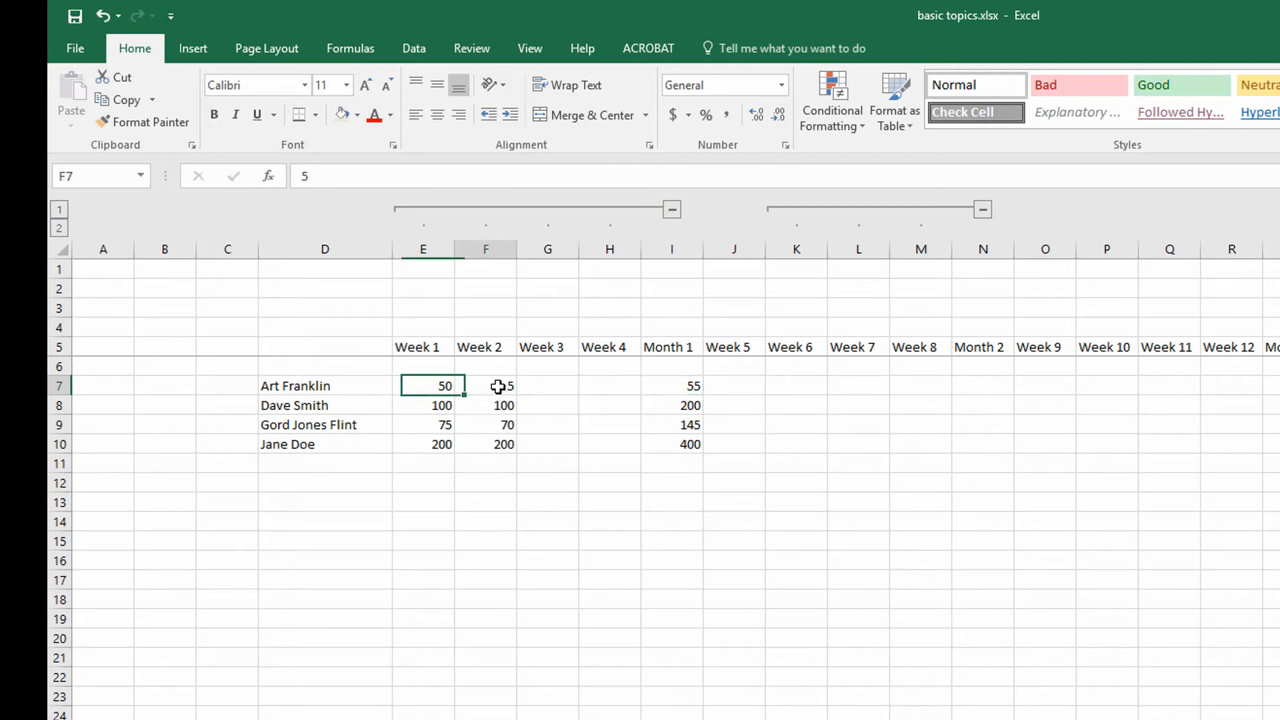
click(664, 388)
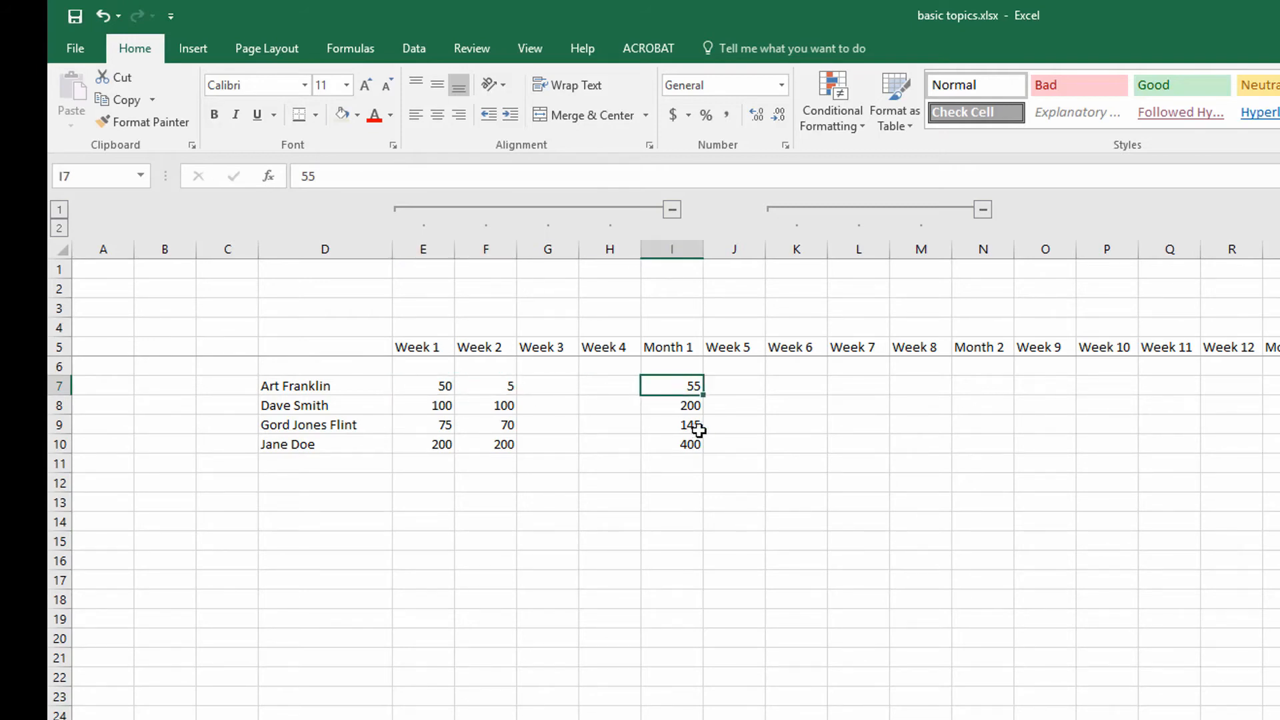
click(676, 408)
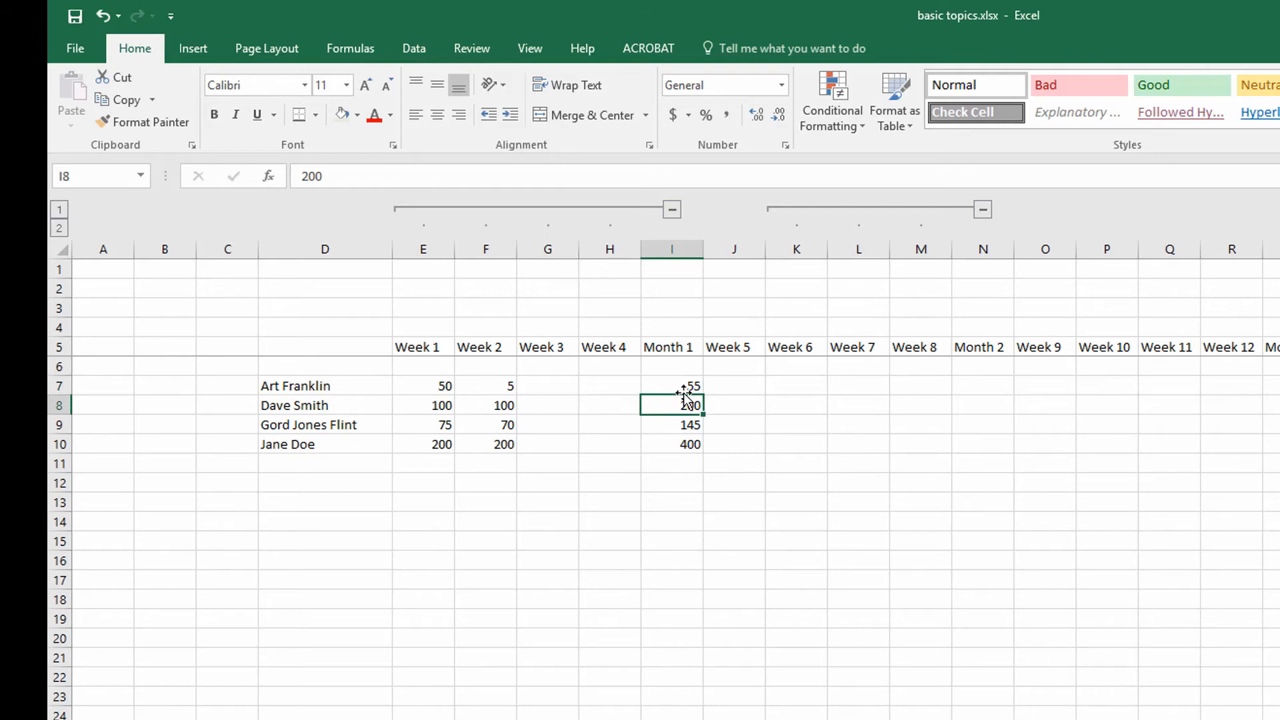
click(550, 392)
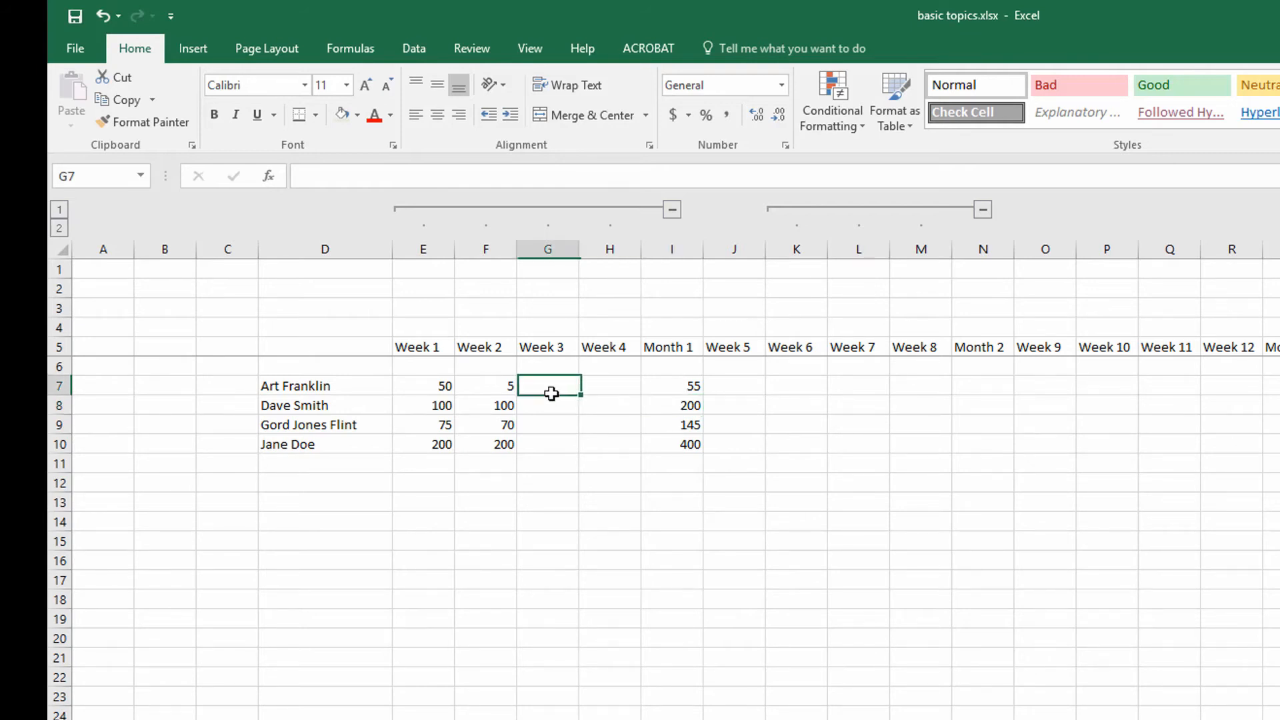
text(8)
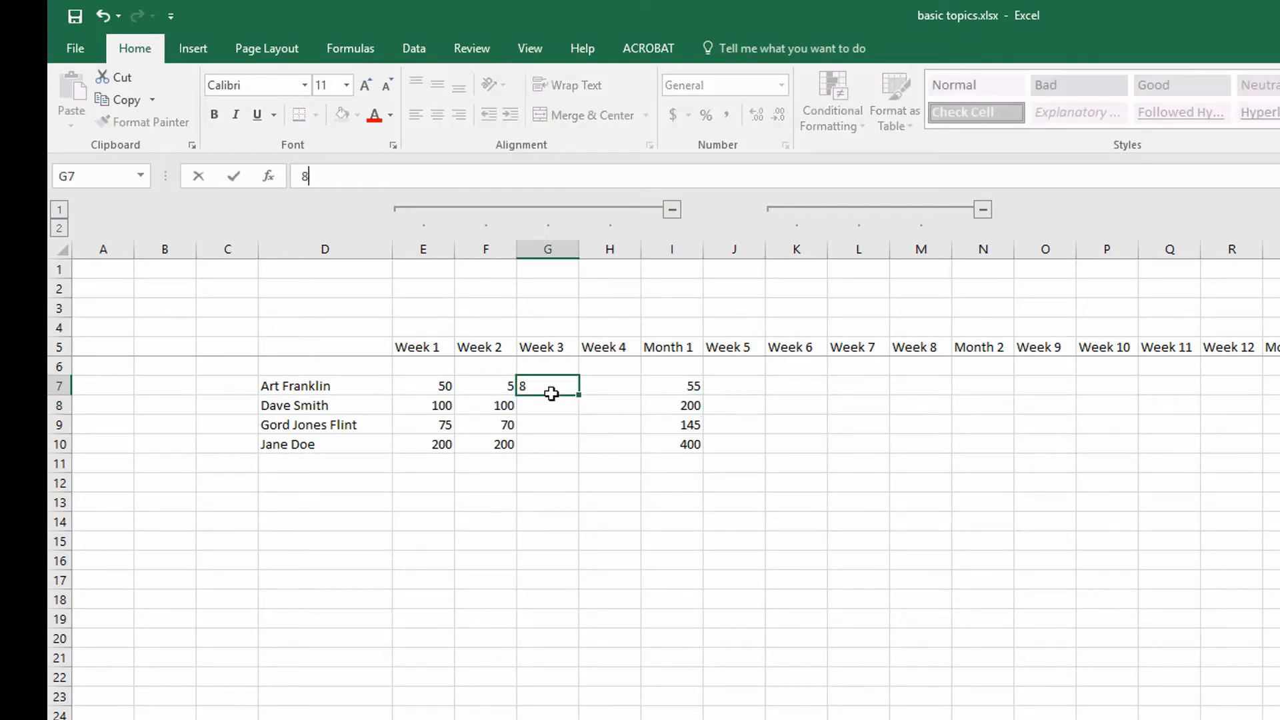
key(Tab)
text(16)
key(Return)
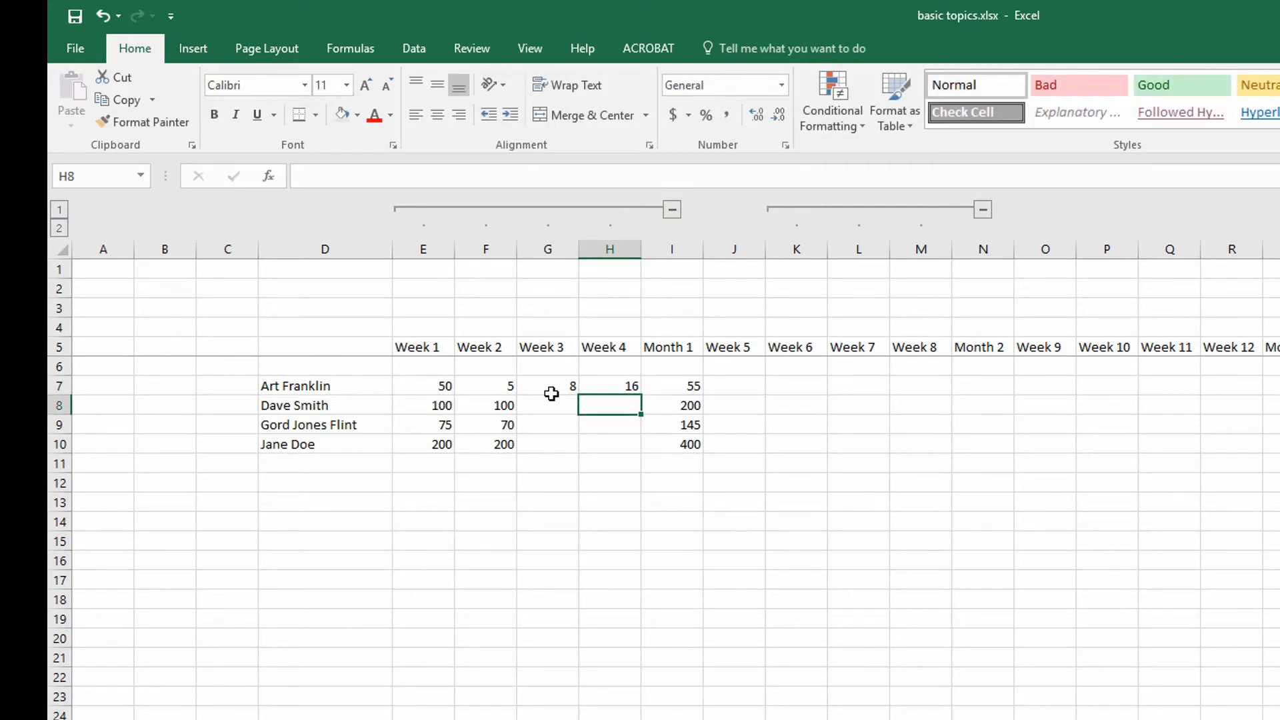
Step: Replace the fixed Month 1 value in I7 with an AutoSum of E7:H7 and check its formula
key(Up)
key(Left)
key(Left)
key(shift+Right)
key(shift+Right)
key(shift+Right)
key(Right)
key(Right)
key(Right)
key(Right)
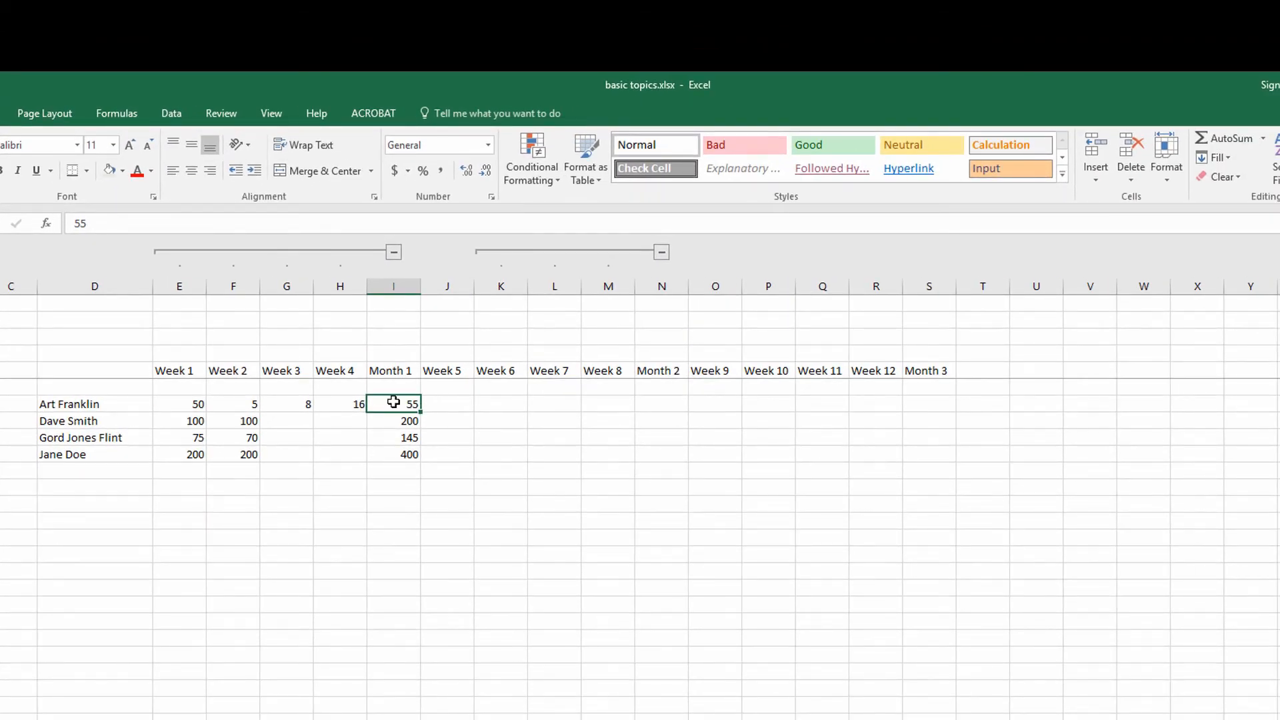
click(1218, 134)
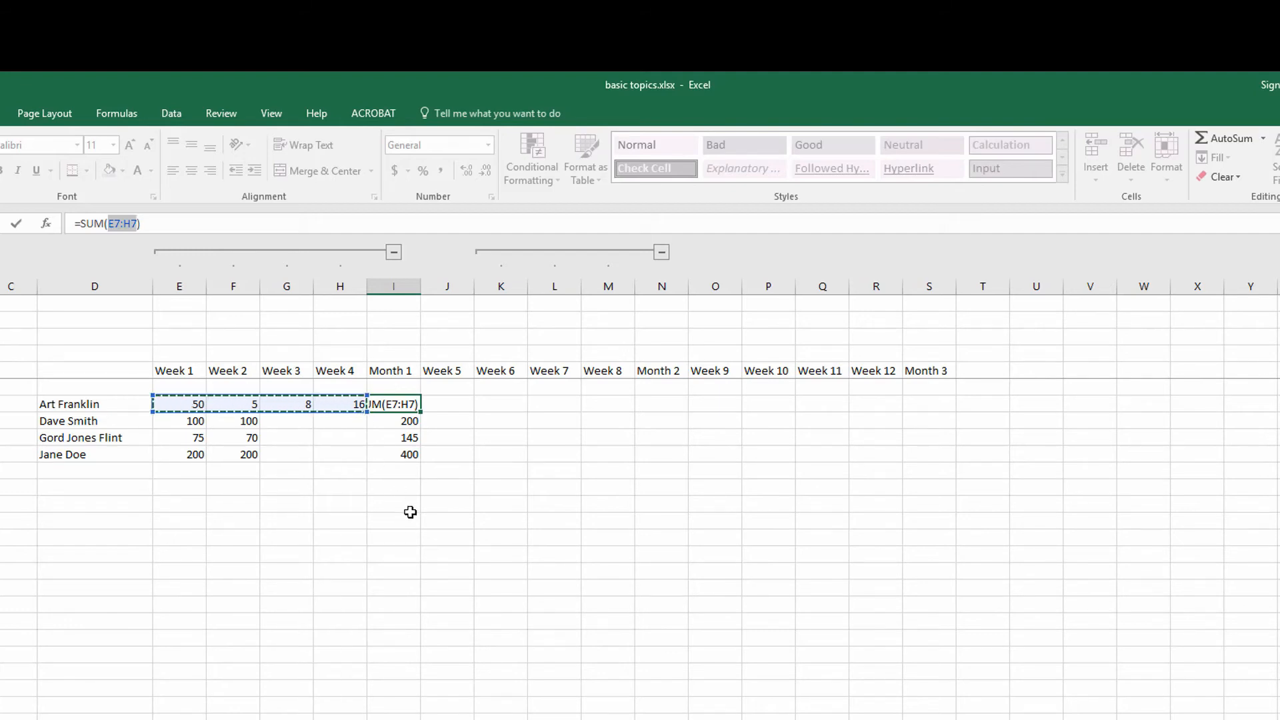
key(Return)
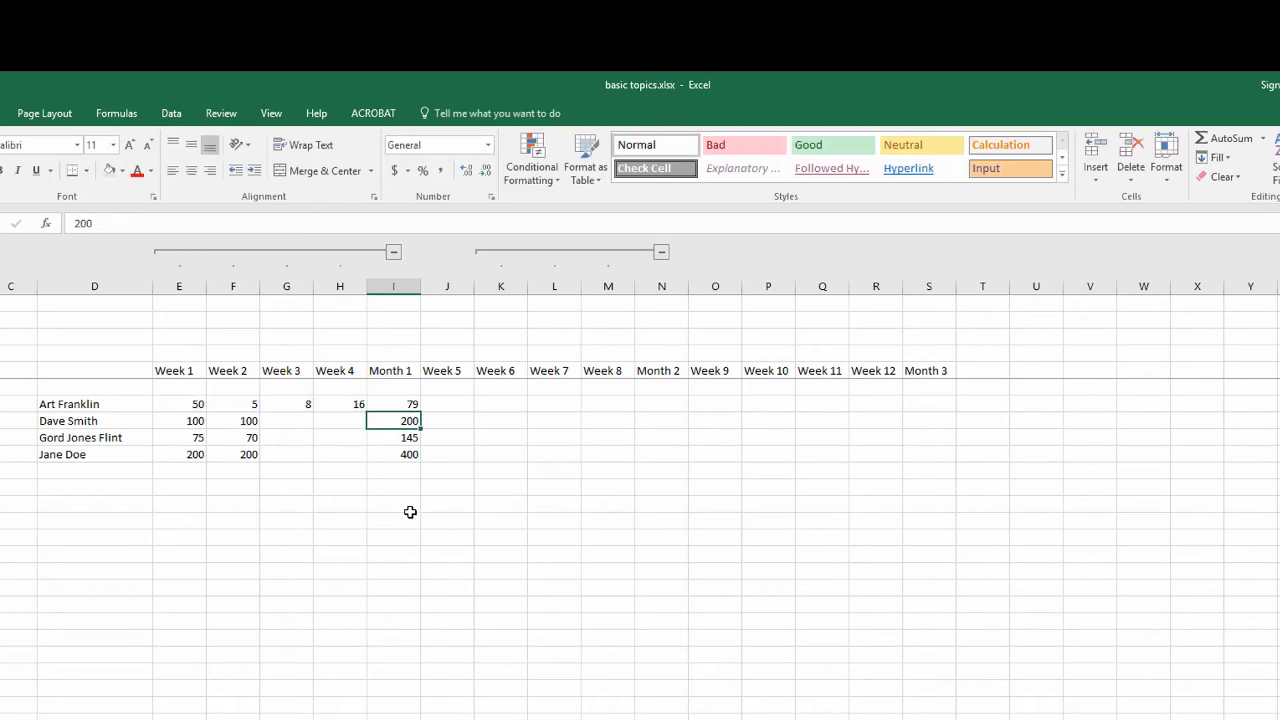
key(Up)
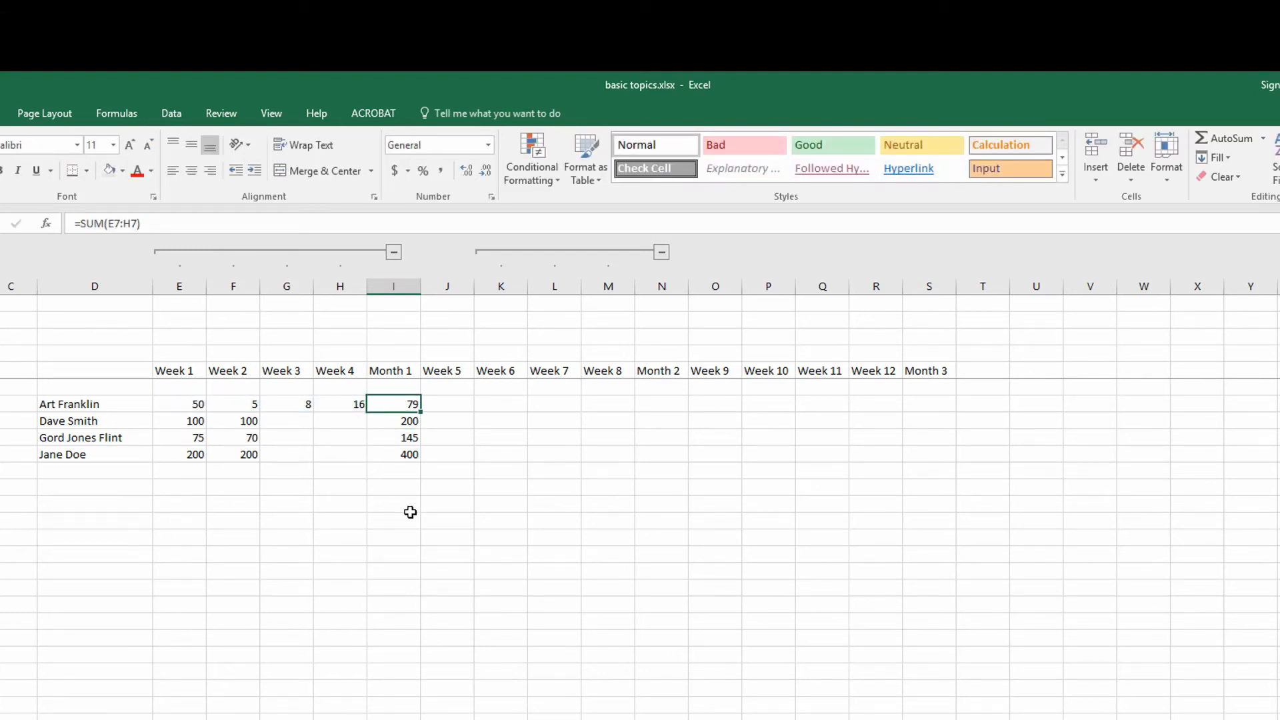
Step: Replace the Month 1 value in I8 with an AutoSum of E8:H8
key(Down)
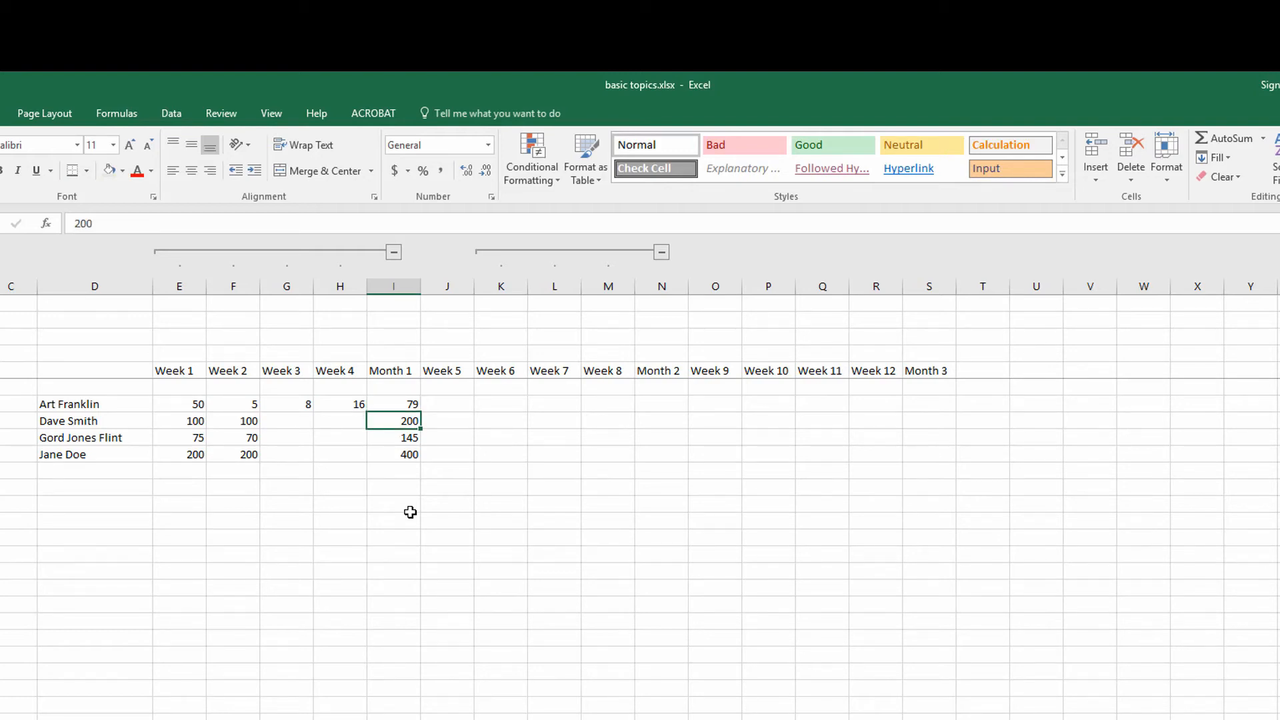
click(1233, 137)
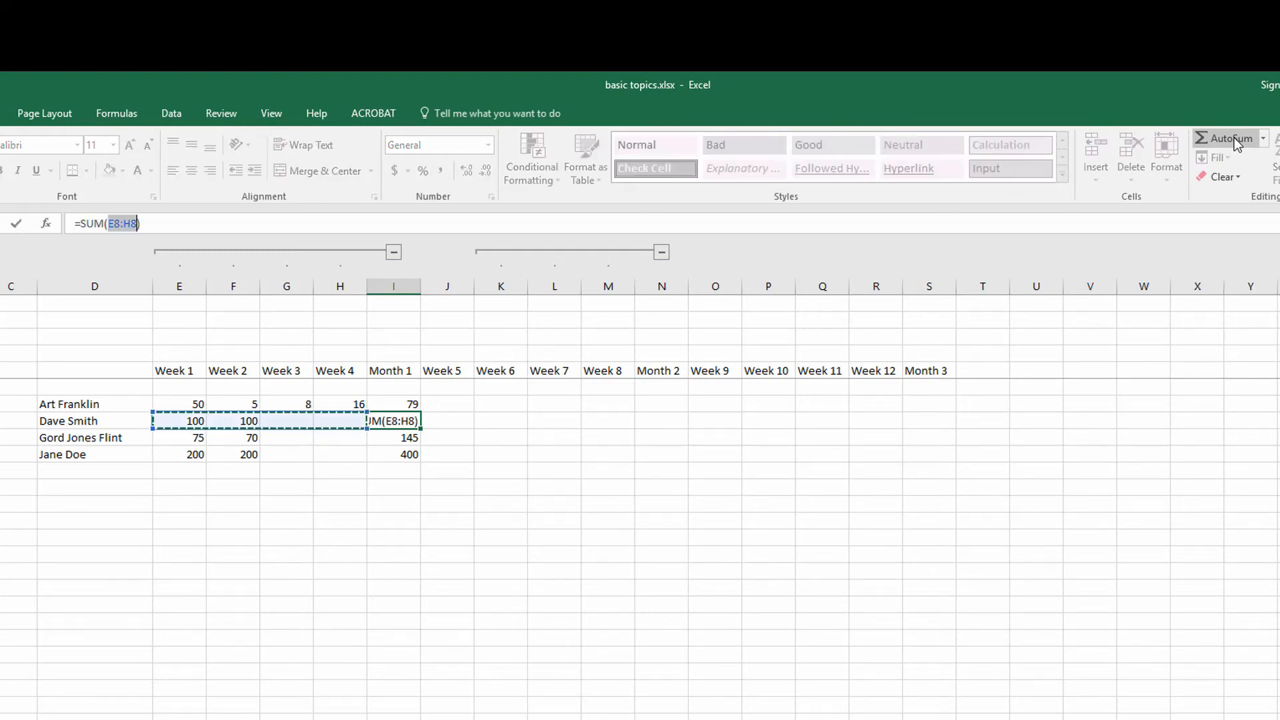
key(Return)
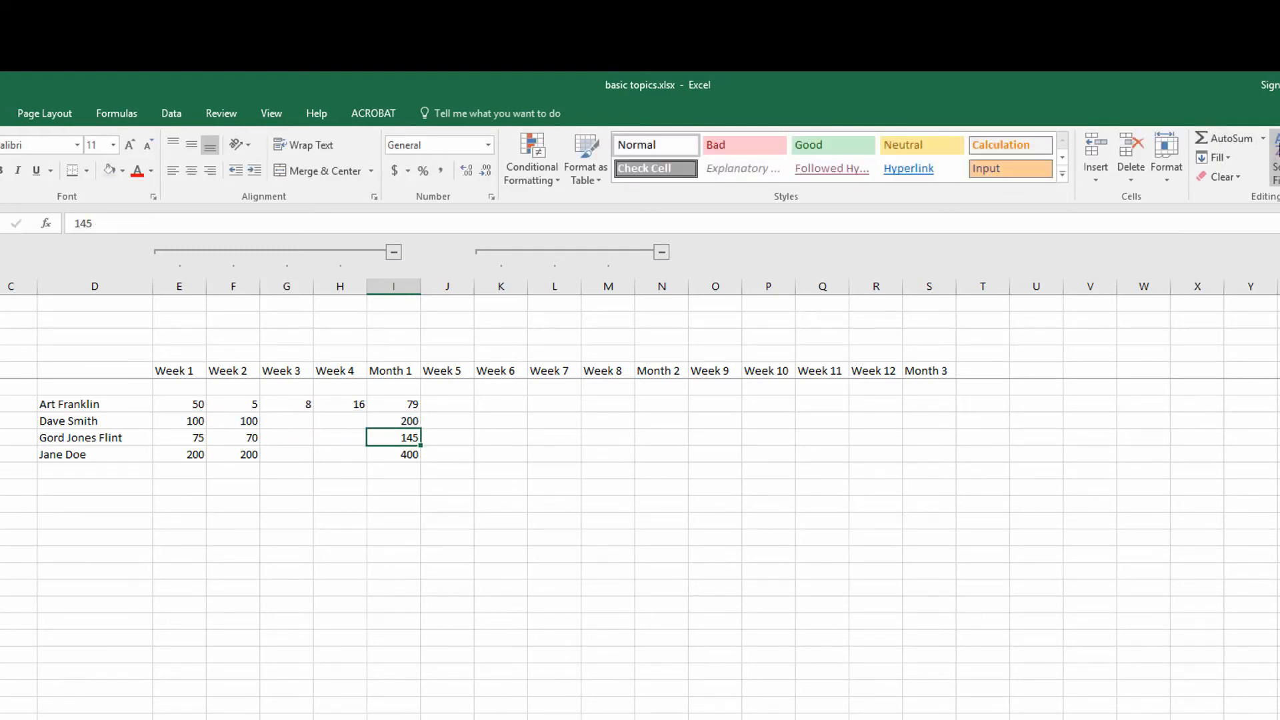
click(1235, 140)
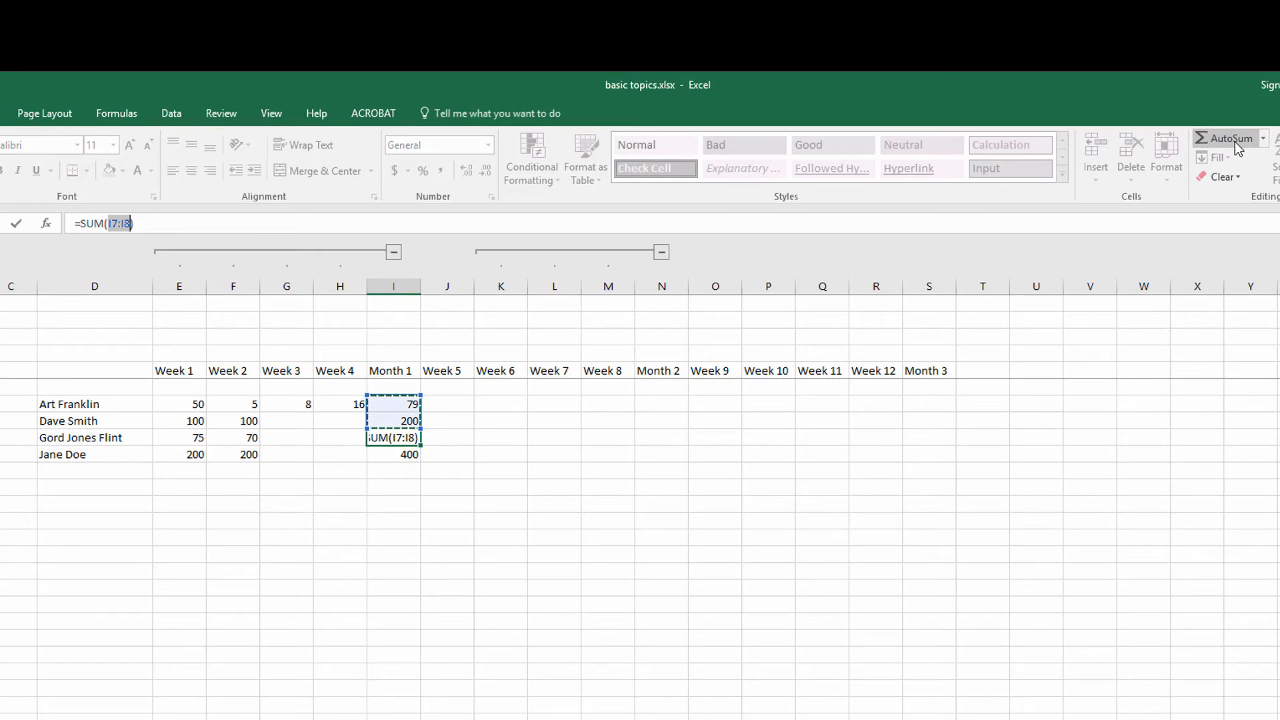
key(Escape)
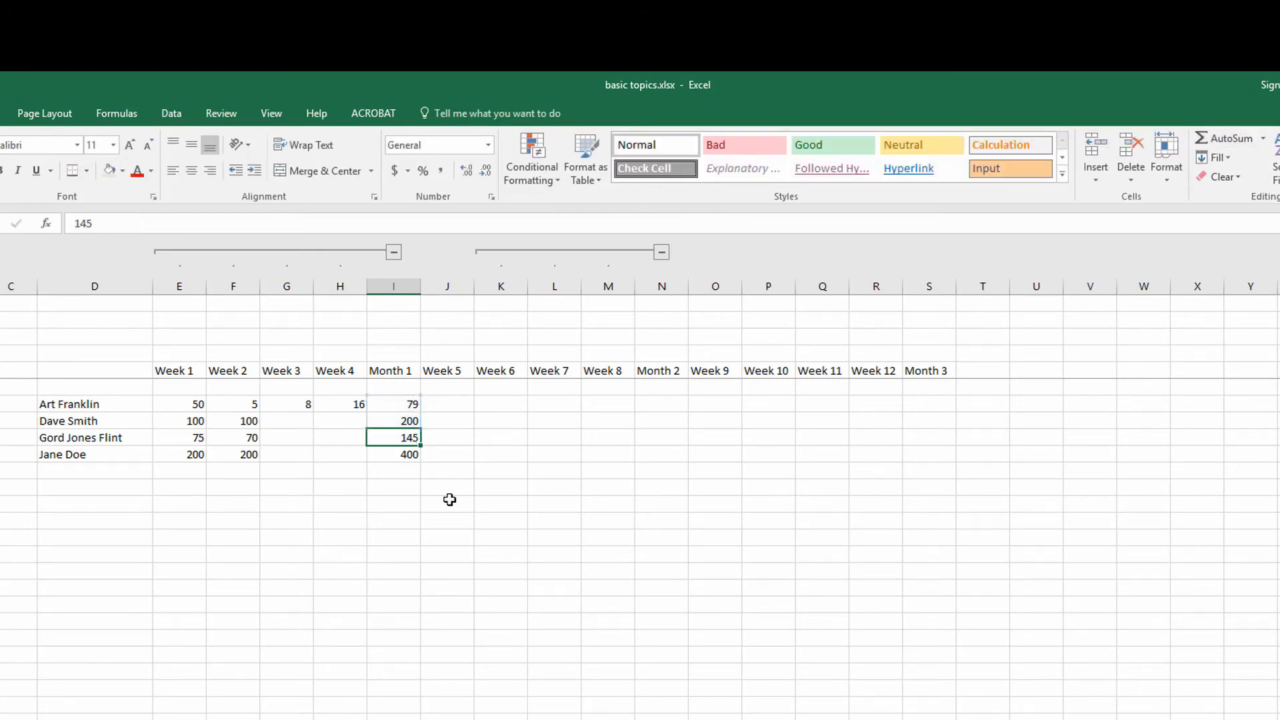
key(Left)
key(Left)
key(Left)
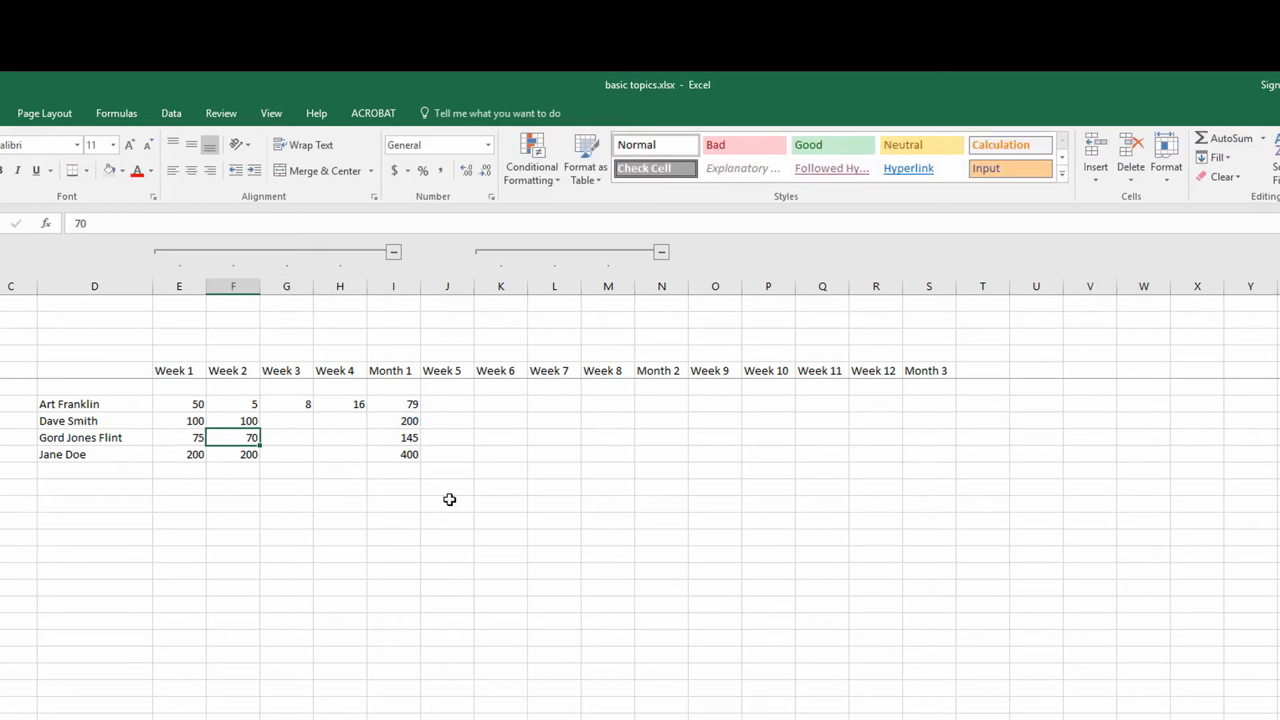
key(Right)
key(Right)
key(Right)
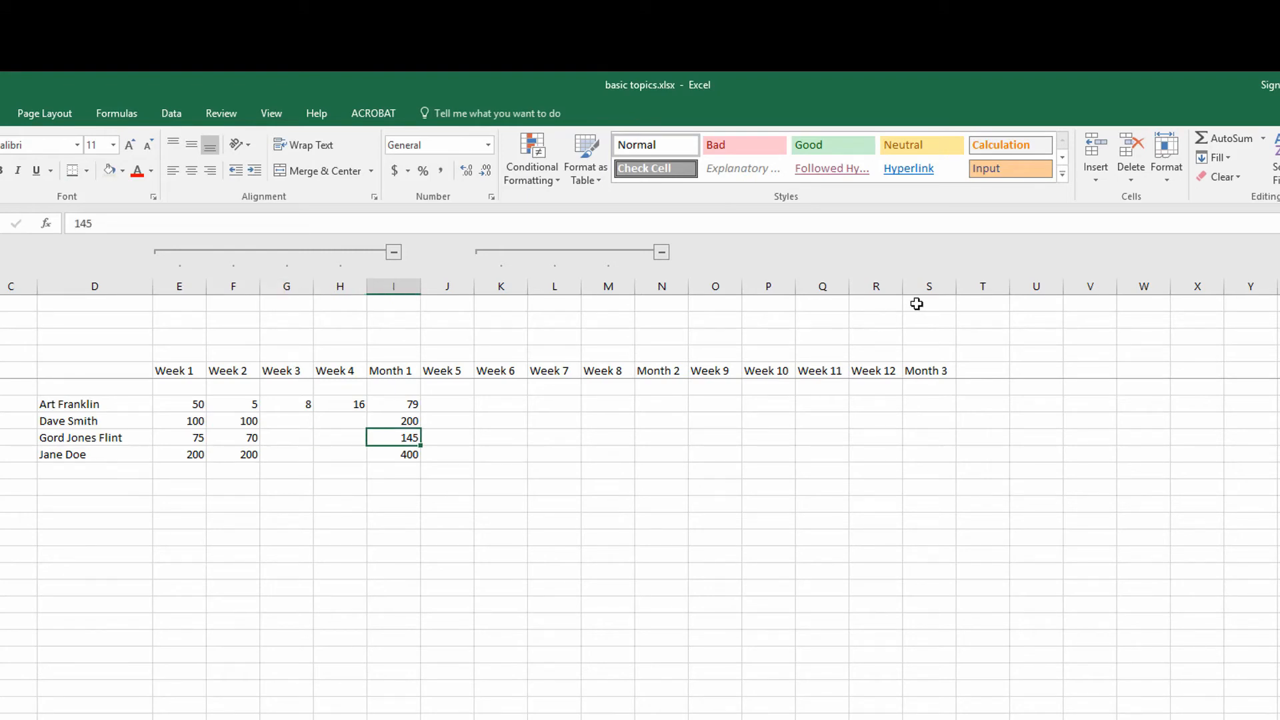
Step: Insert an AutoSum in I9 and correct its range to the row's weekly cells, E9:H9
click(1221, 142)
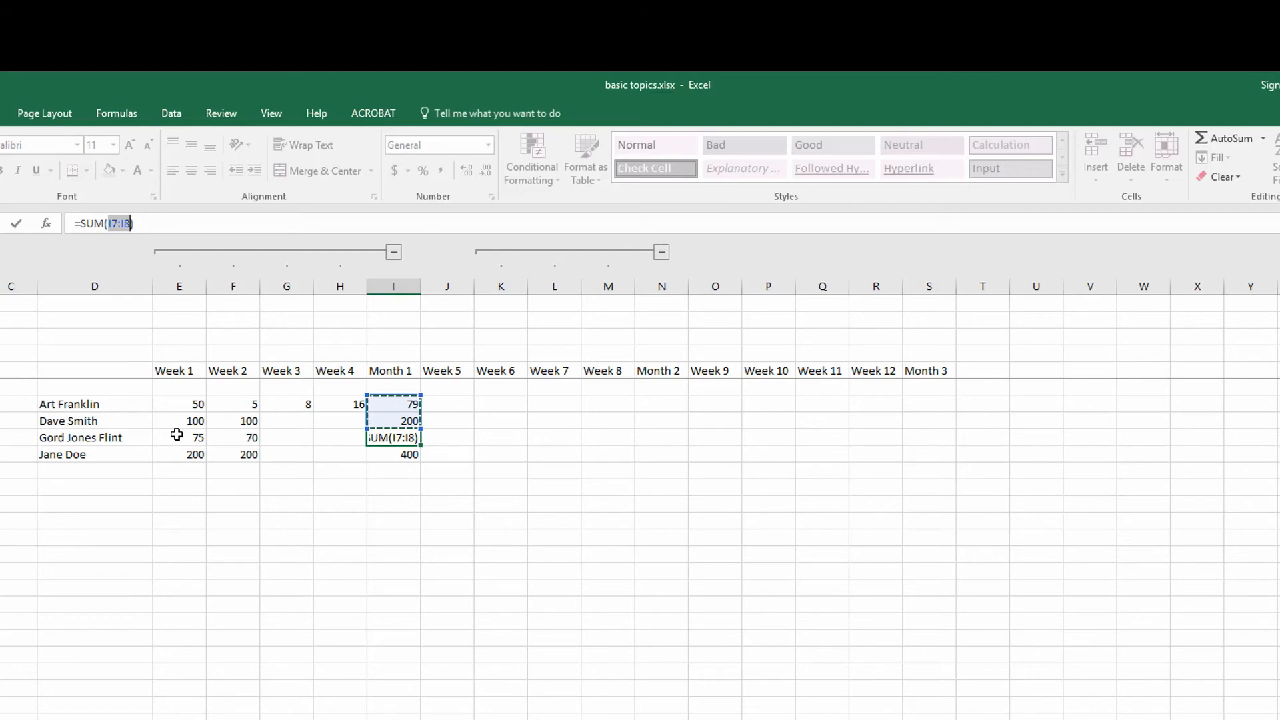
drag(176, 434, 331, 438)
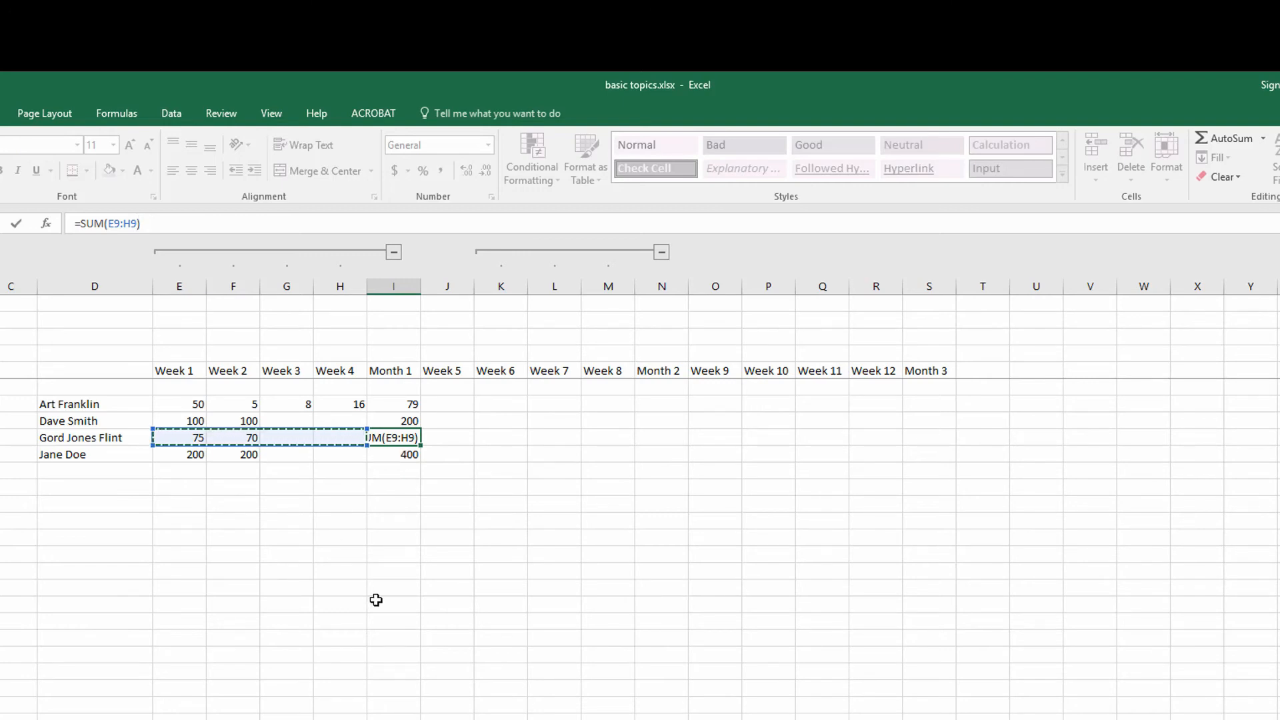
key(Return)
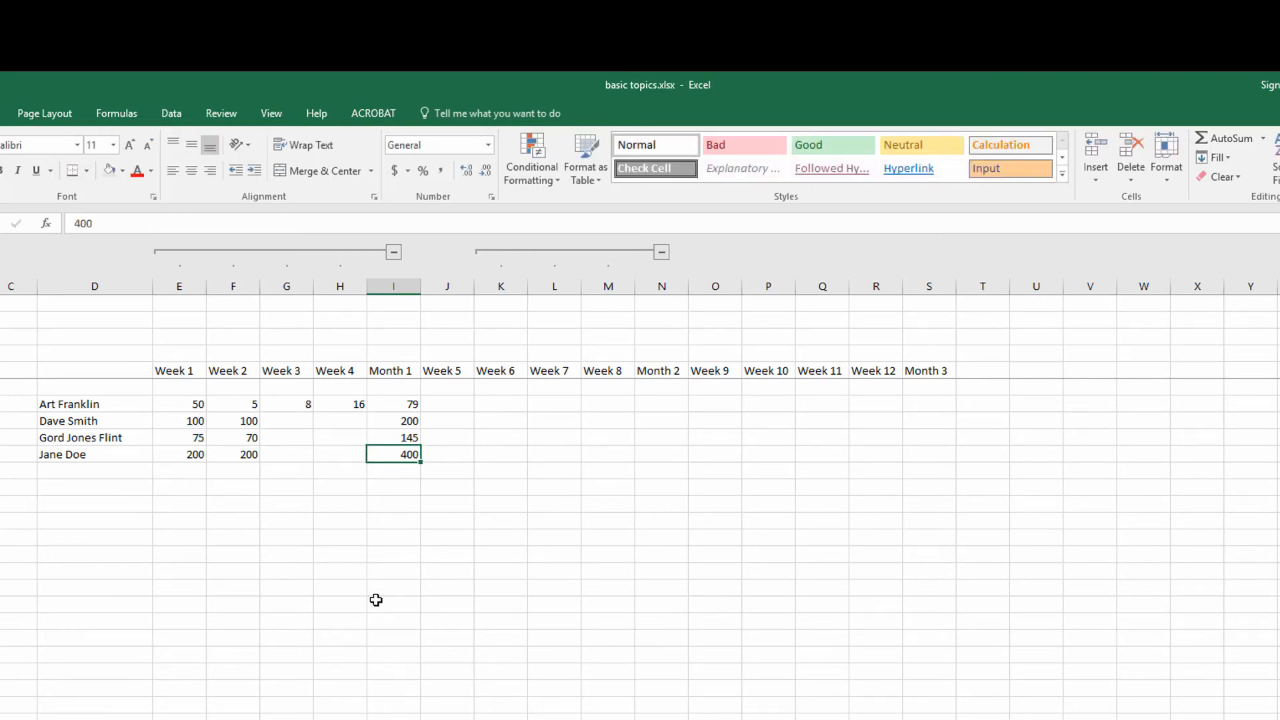
Step: Insert an AutoSum in I10 and correct its range to the weekly cells E10:H10
click(1216, 137)
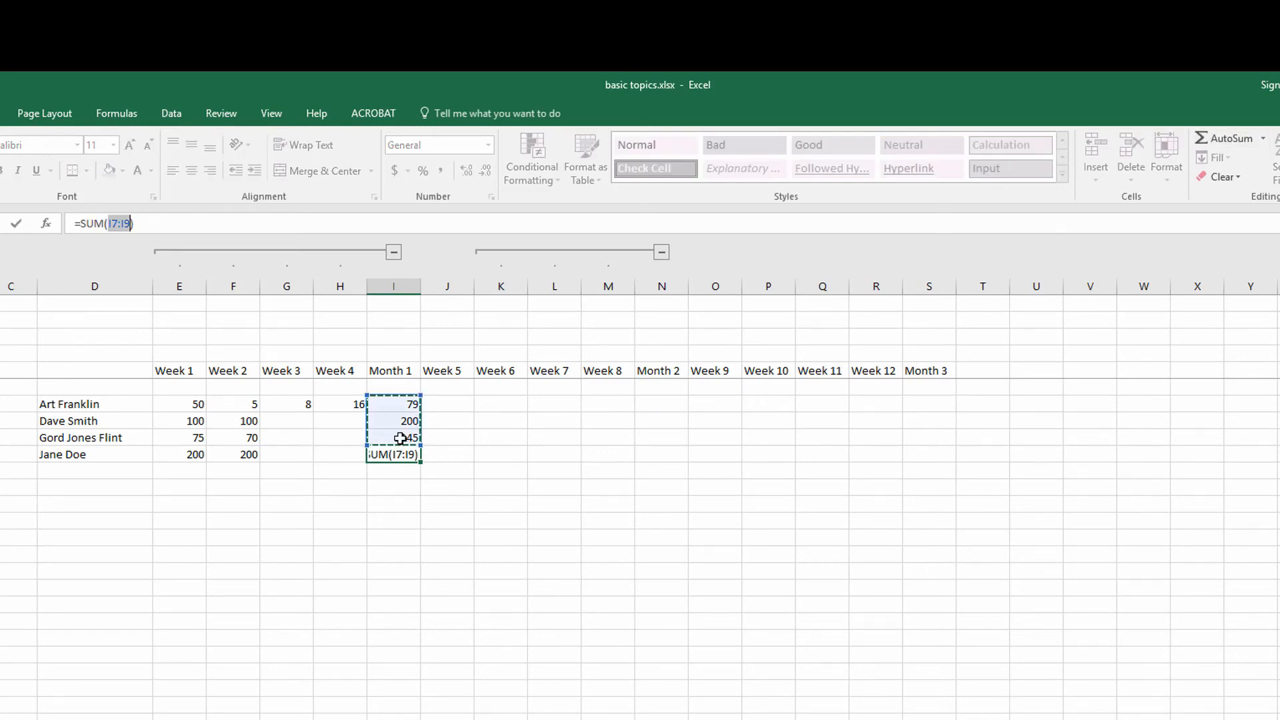
click(181, 453)
drag(214, 455, 328, 458)
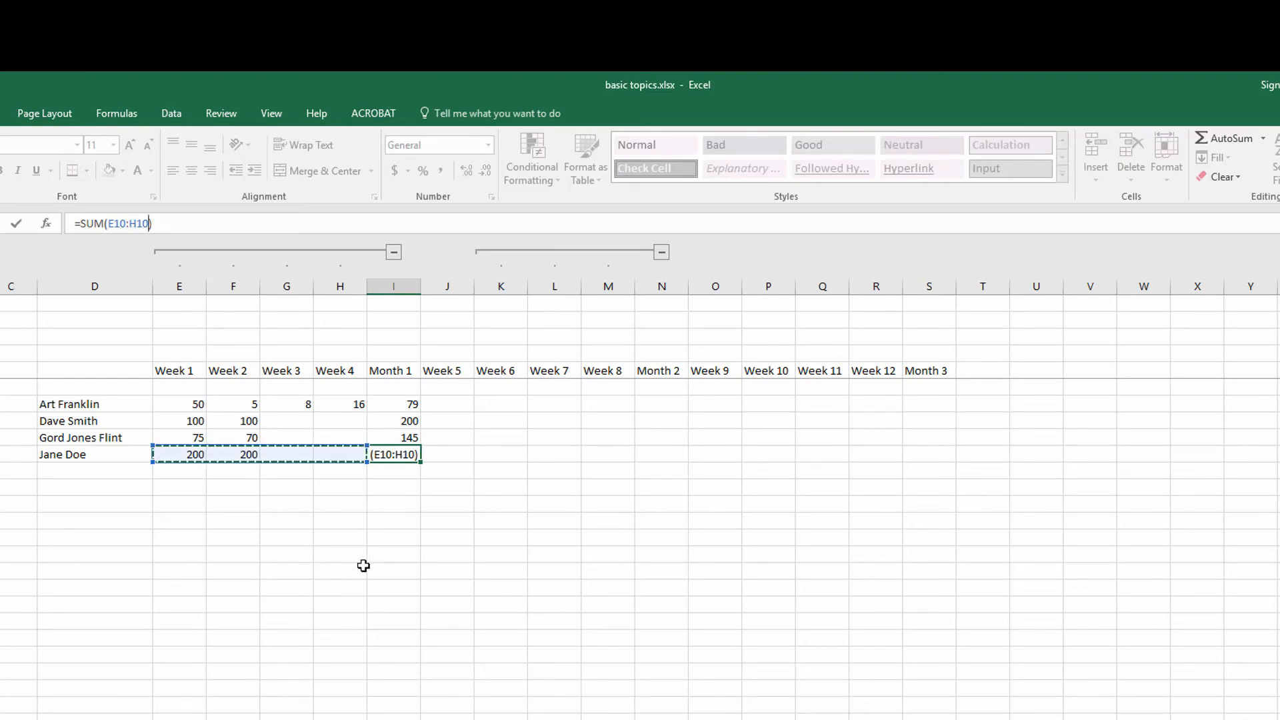
key(Return)
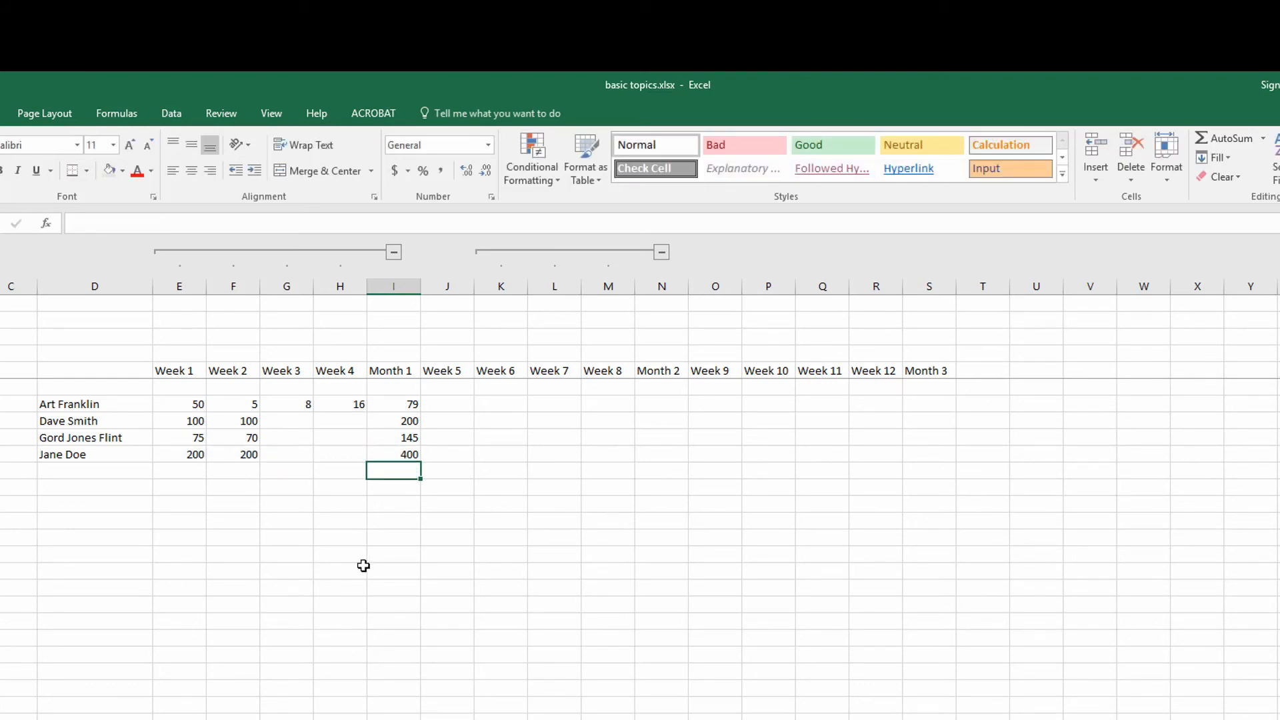
Step: Total the Month 1 column in I11 with an AutoSum of I7:I10 and label the row Total in D11
click(1215, 141)
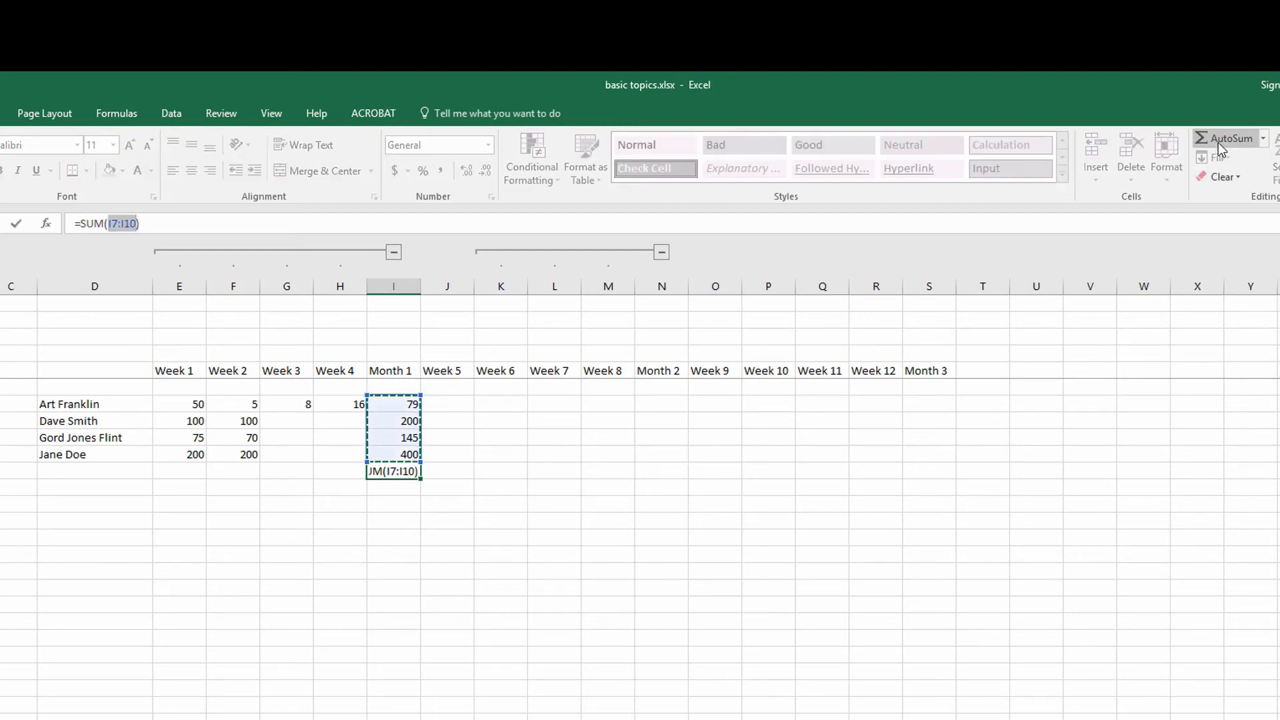
key(Return)
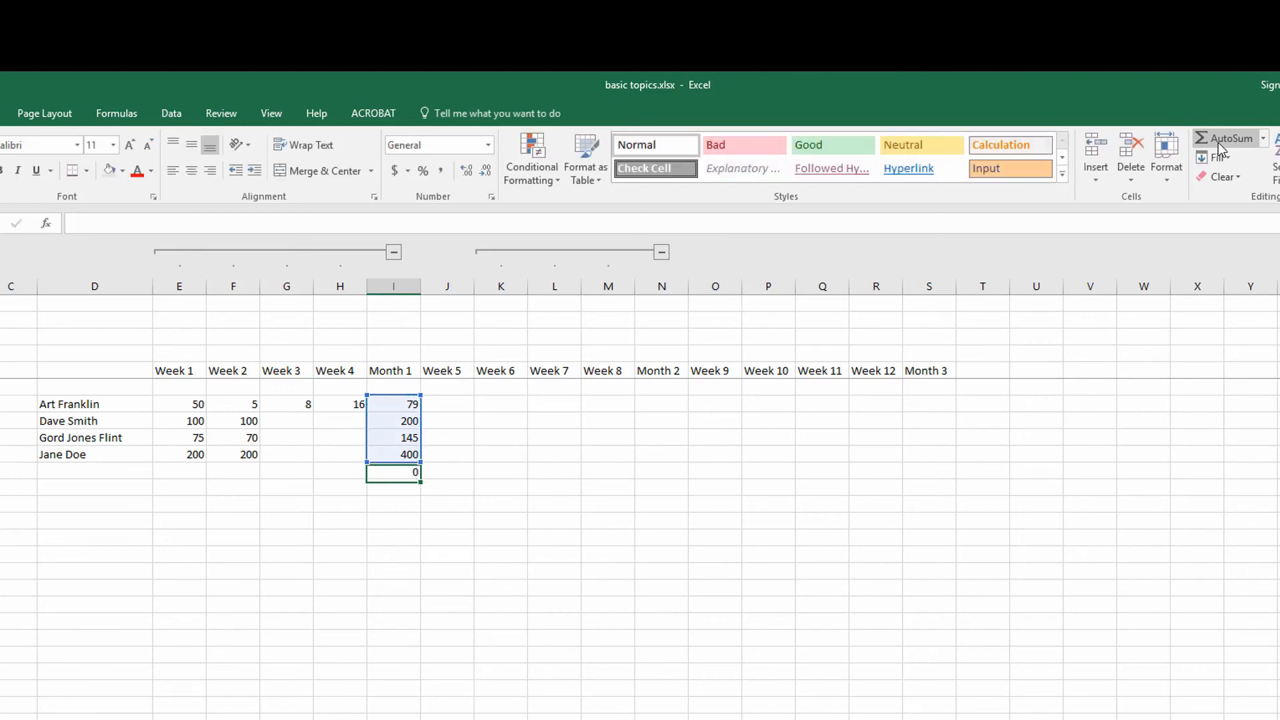
click(98, 469)
text(Total)
key(Return)
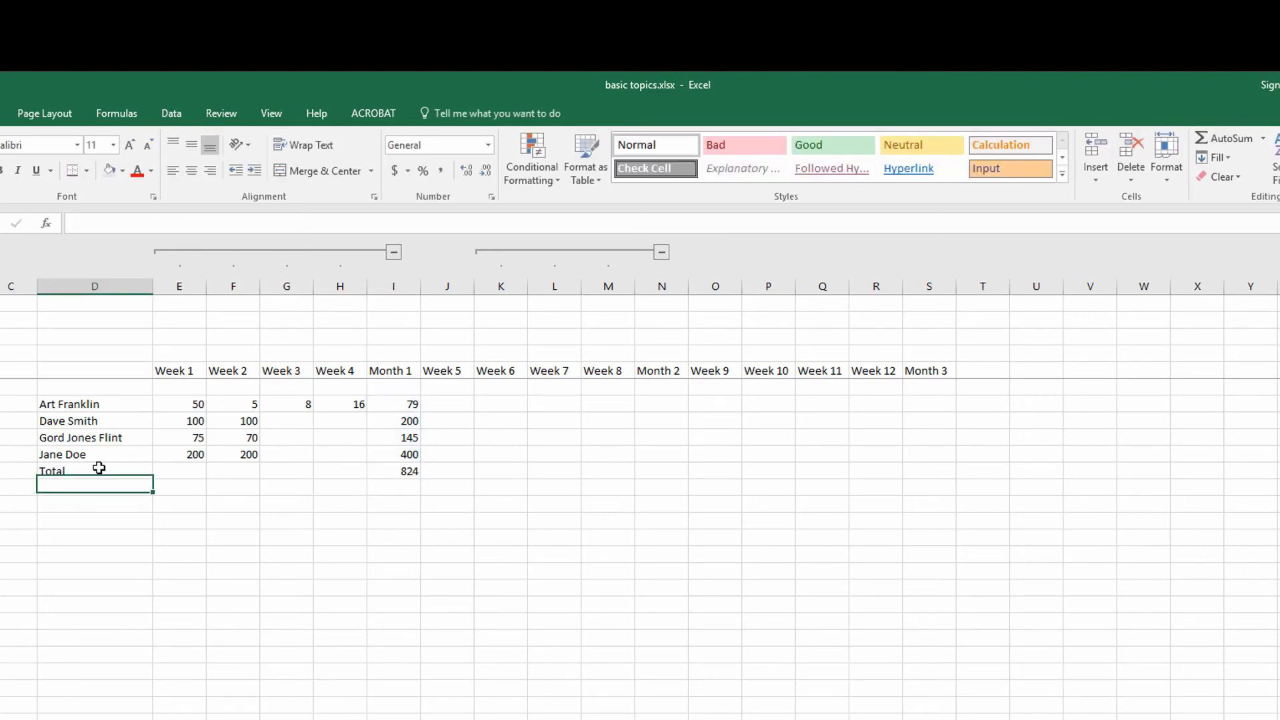
key(Up)
key(Right)
key(Right)
key(Right)
key(Right)
key(Right)
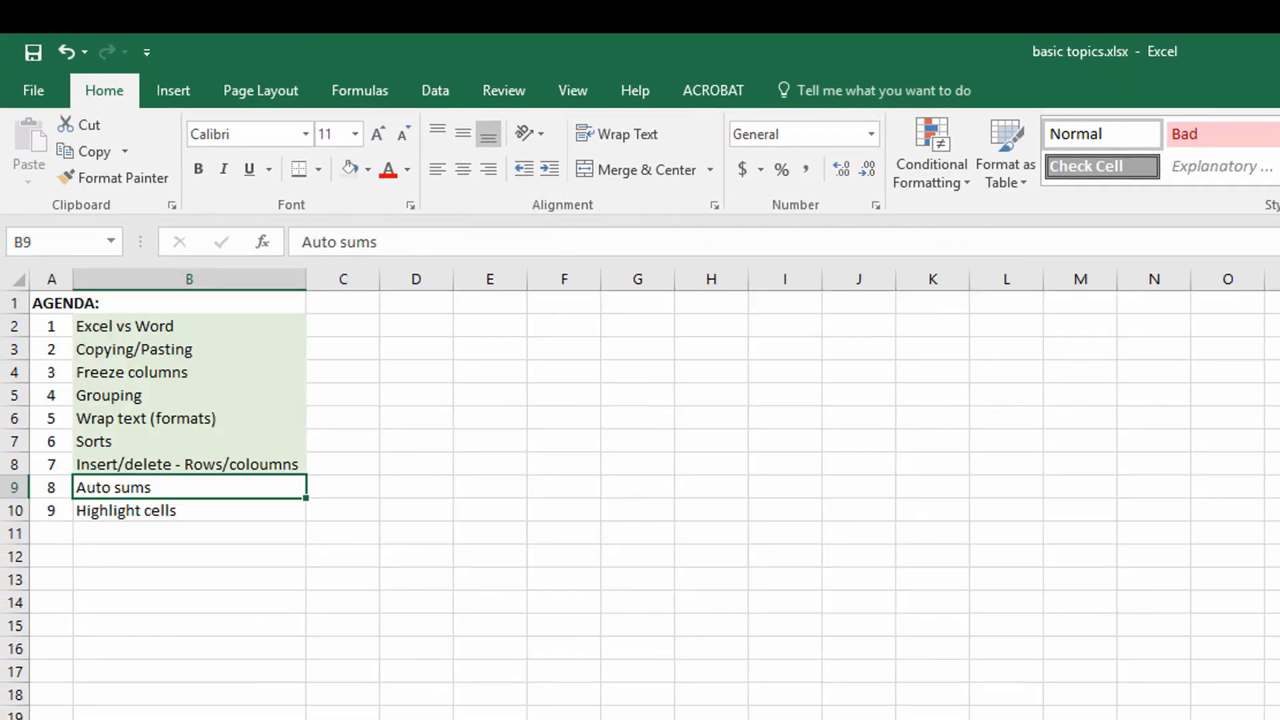
Step: Shade the Auto sums agenda item in B9 light green to mark the topic as covered
click(350, 169)
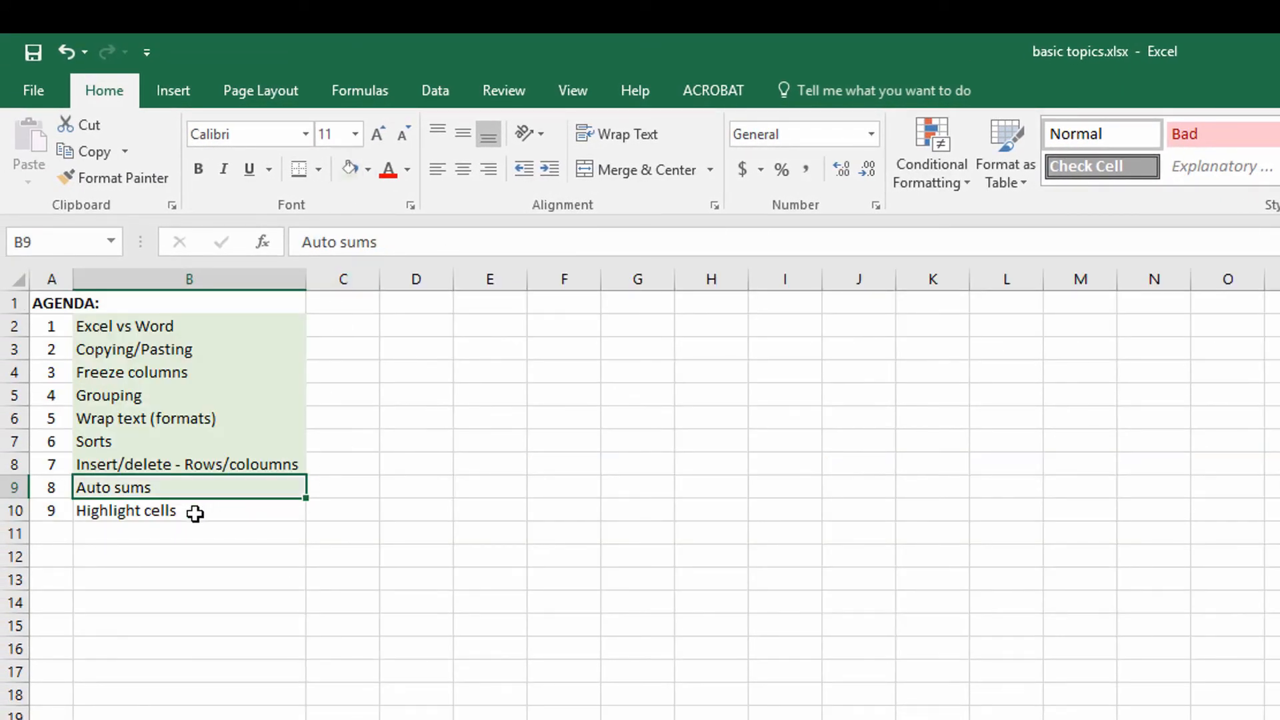
click(194, 513)
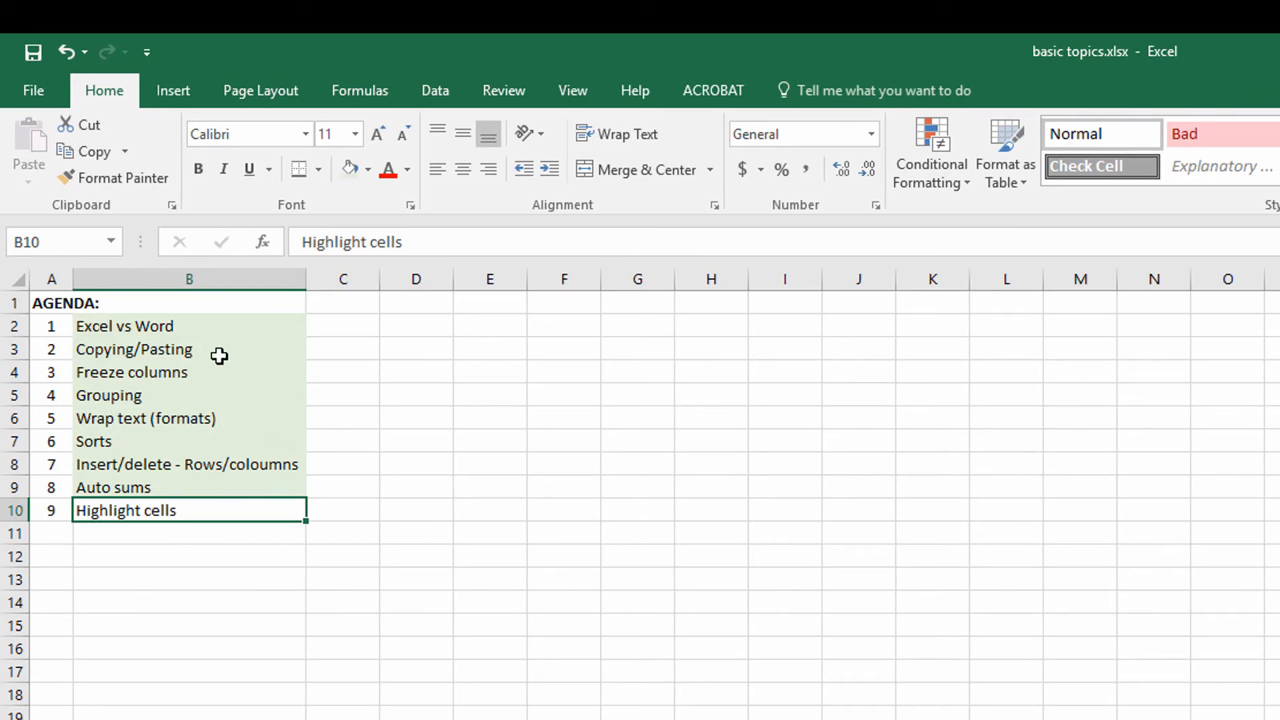
click(189, 326)
click(180, 354)
click(175, 373)
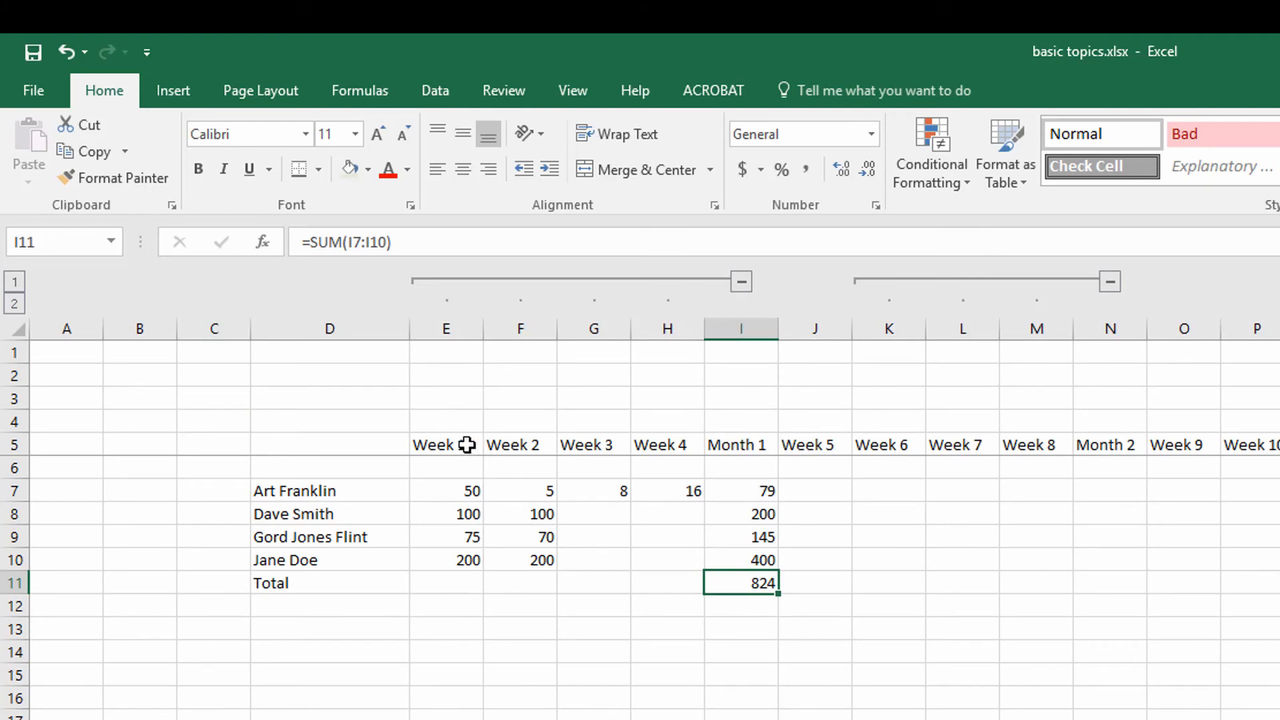
Step: Open the Format Cells font settings for the Month 1 heading in I5 and choose a blue font colour
drag(466, 446, 748, 446)
click(748, 445)
click(1095, 446)
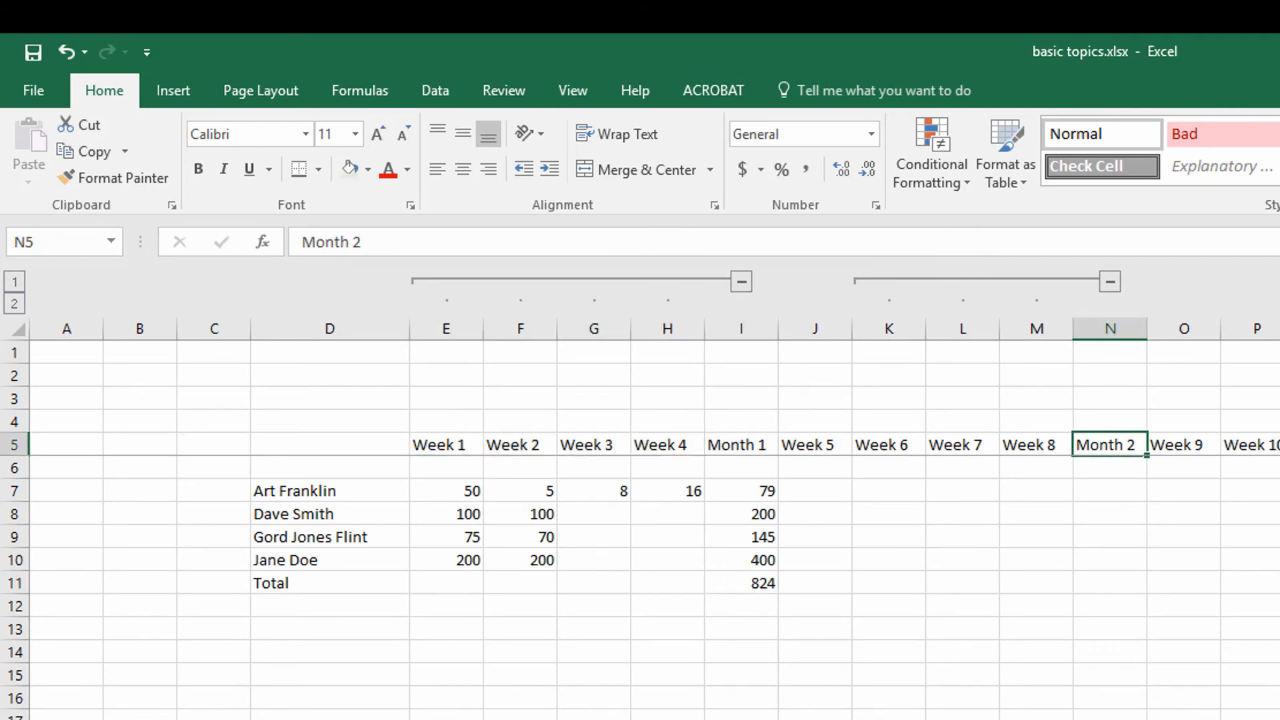
click(733, 444)
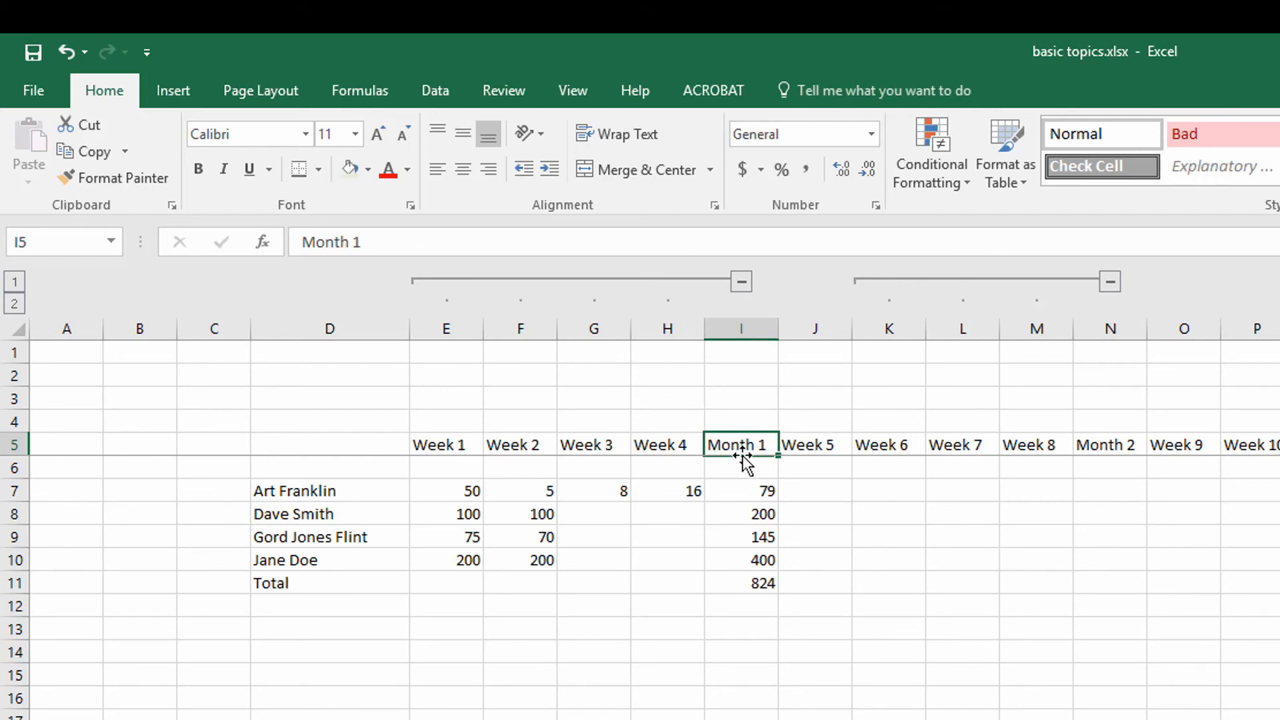
right_click(736, 442)
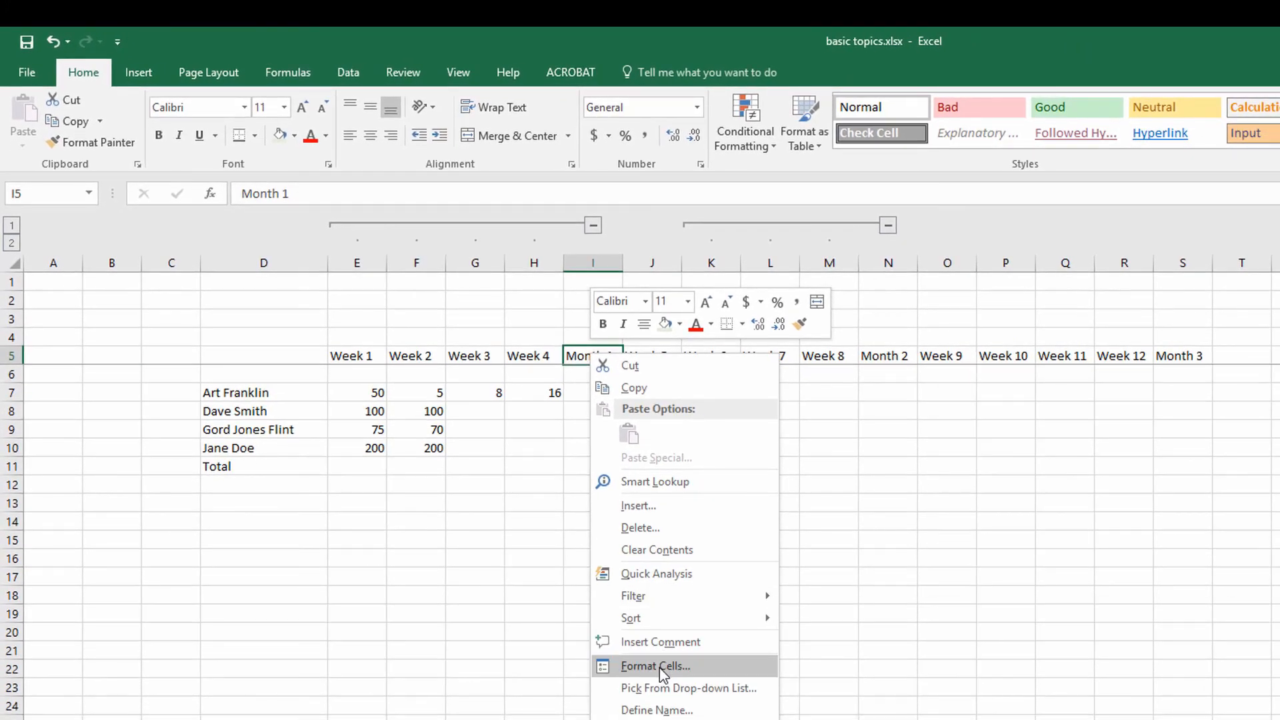
click(656, 666)
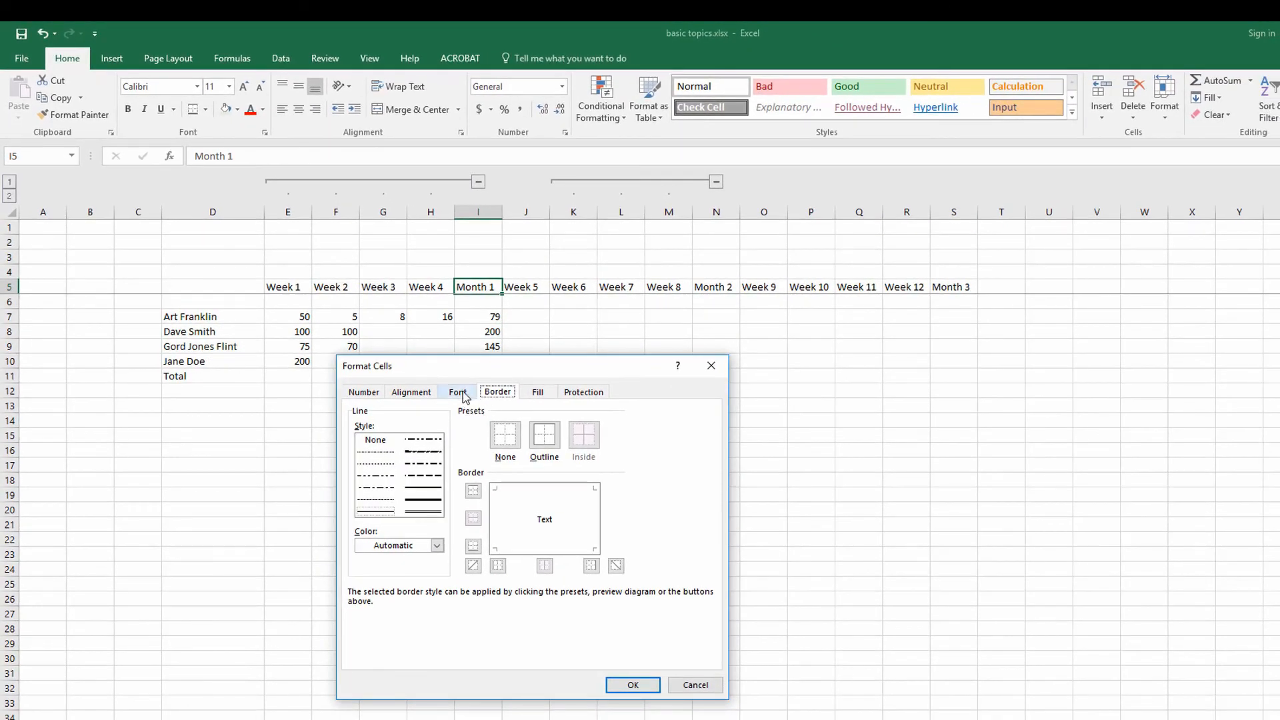
click(460, 393)
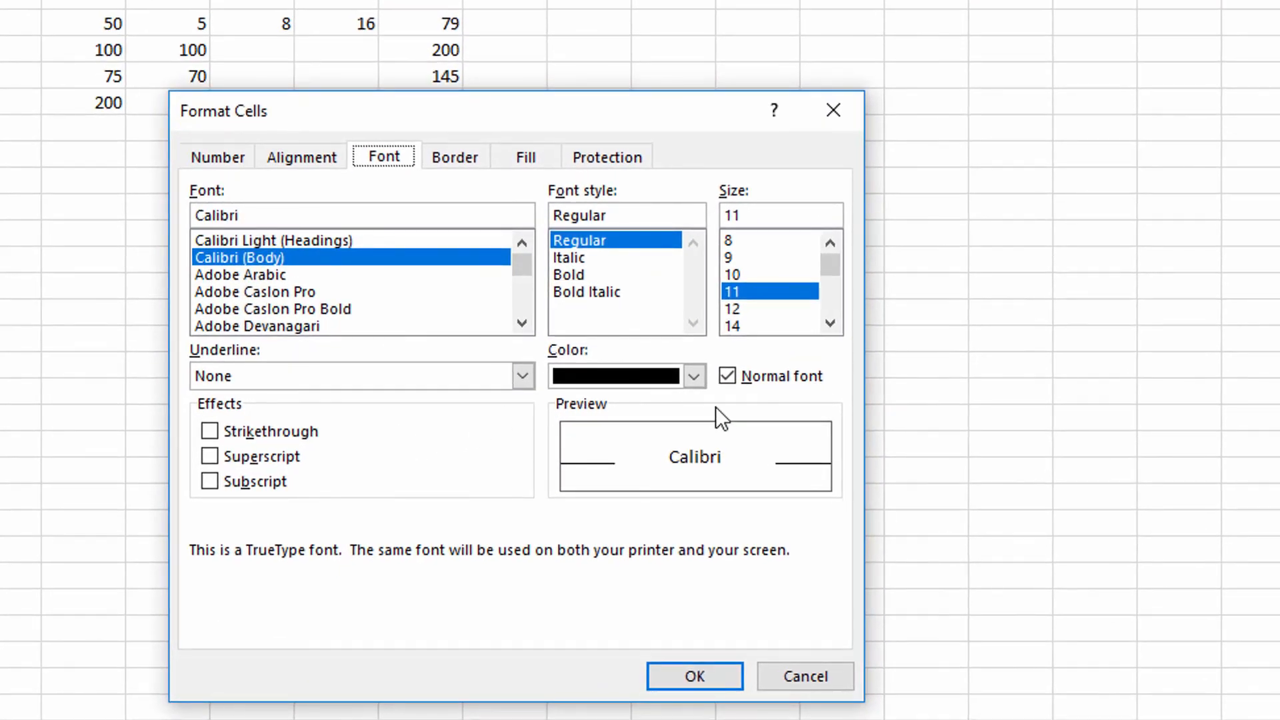
click(693, 377)
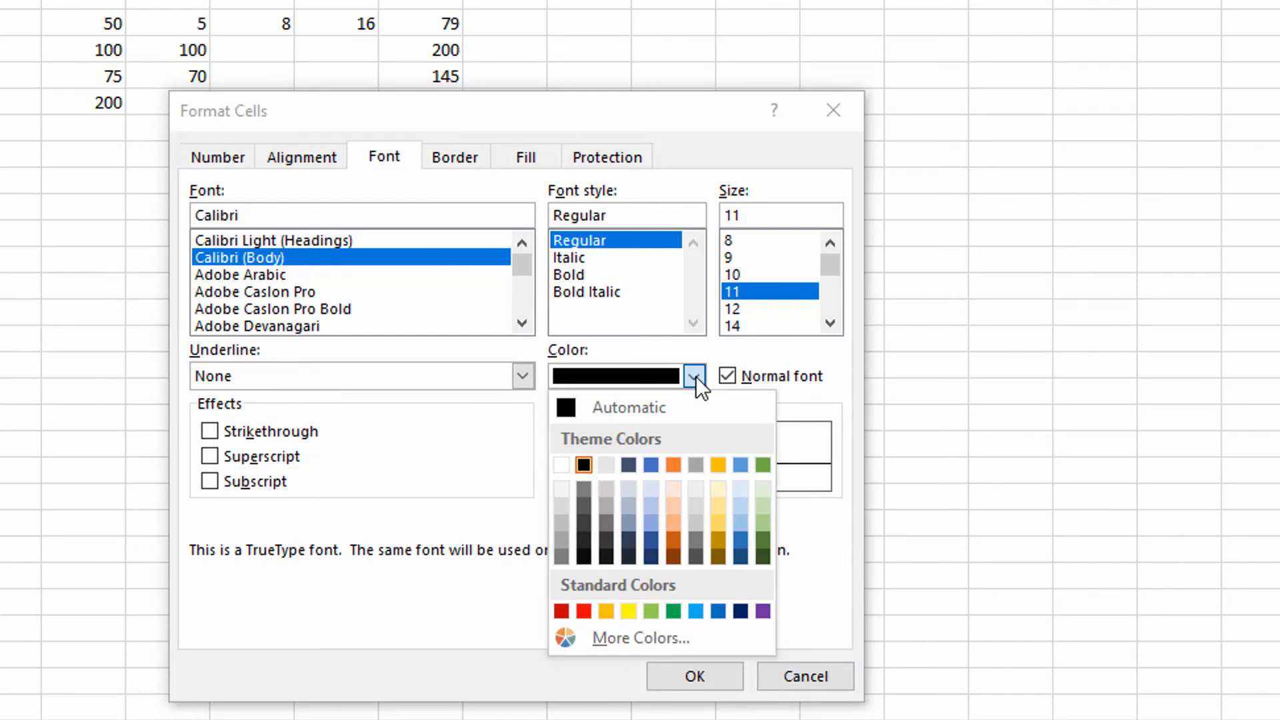
click(650, 464)
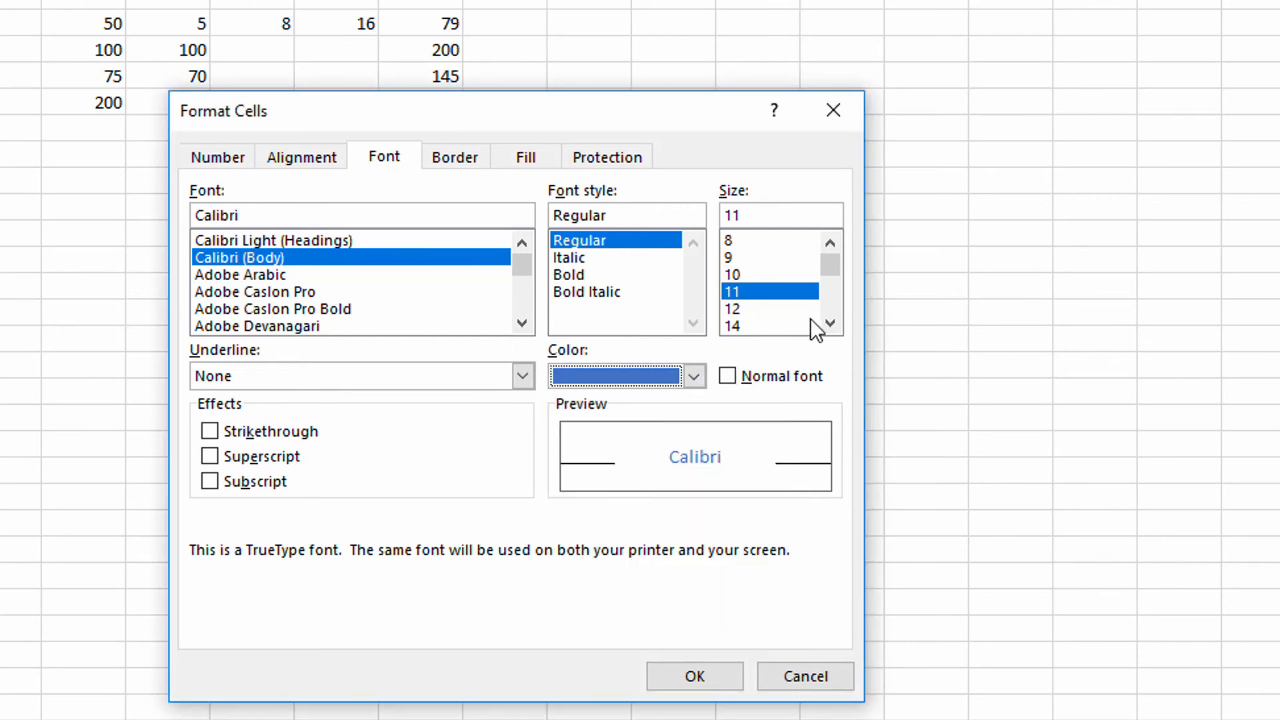
Step: Set the Month 1 heading's font to size 20, bold, with a double underline, and apply the formatting
click(772, 326)
drag(835, 272, 831, 278)
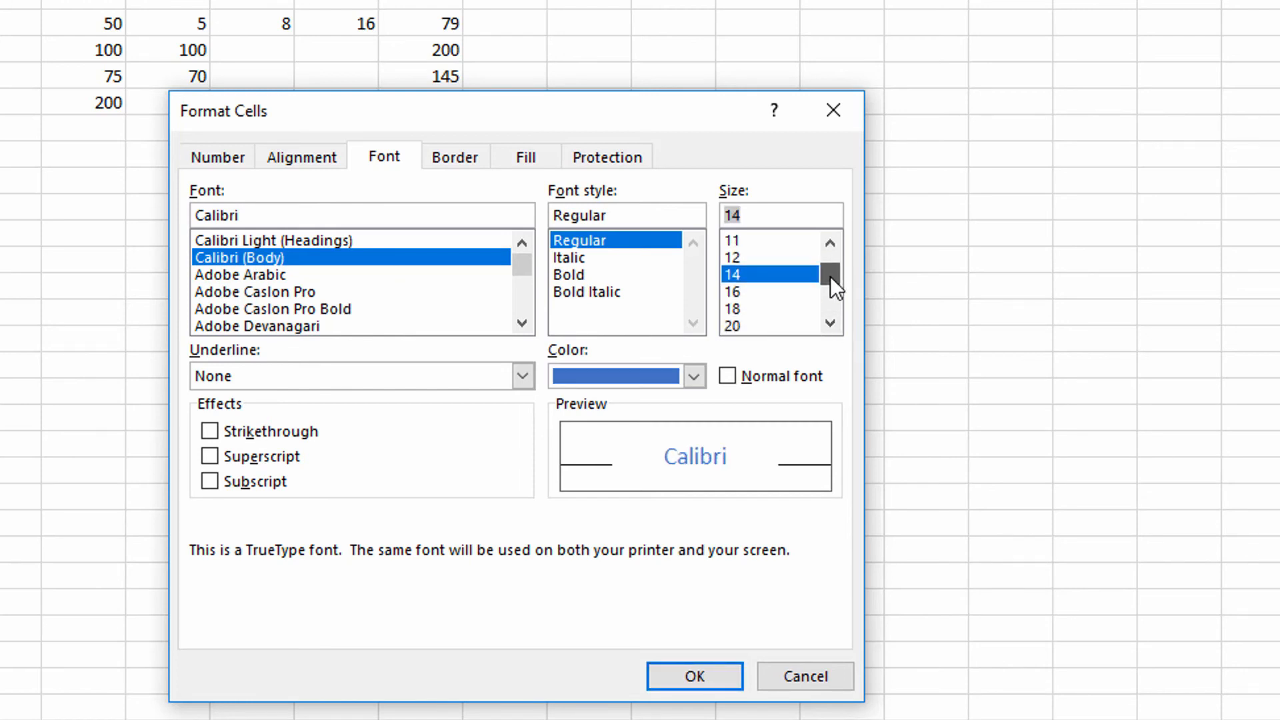
click(767, 326)
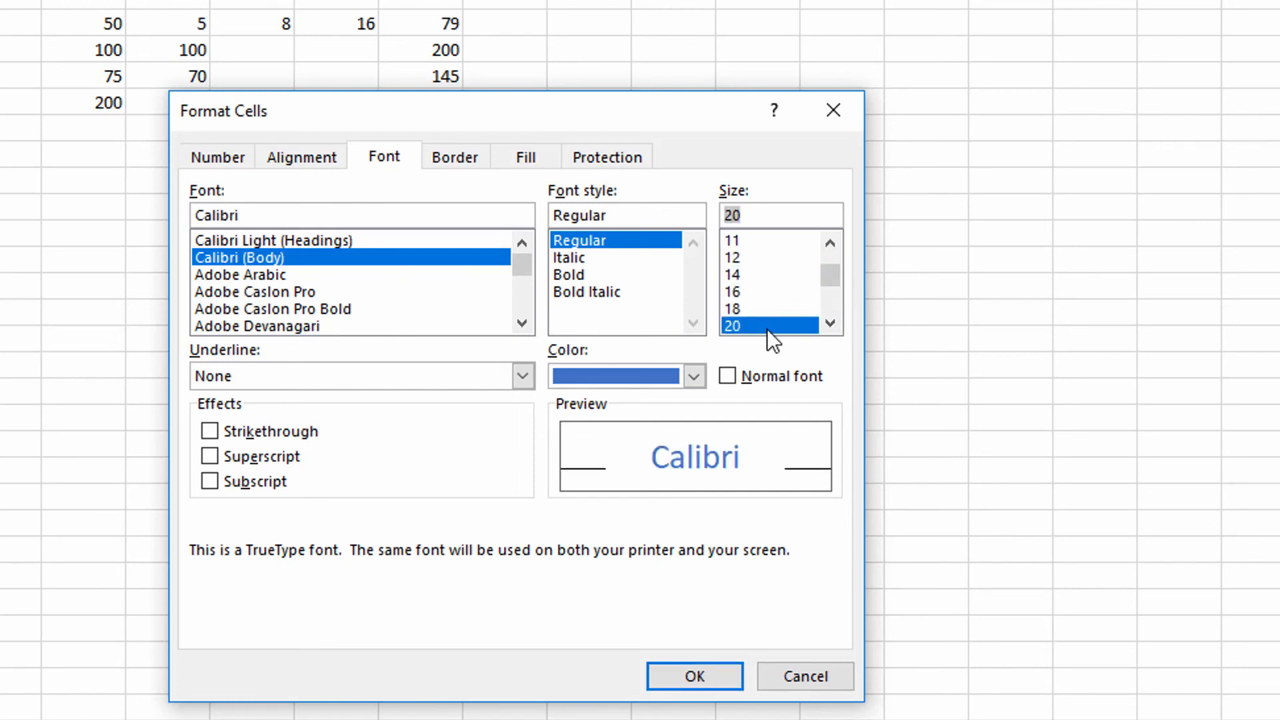
click(524, 378)
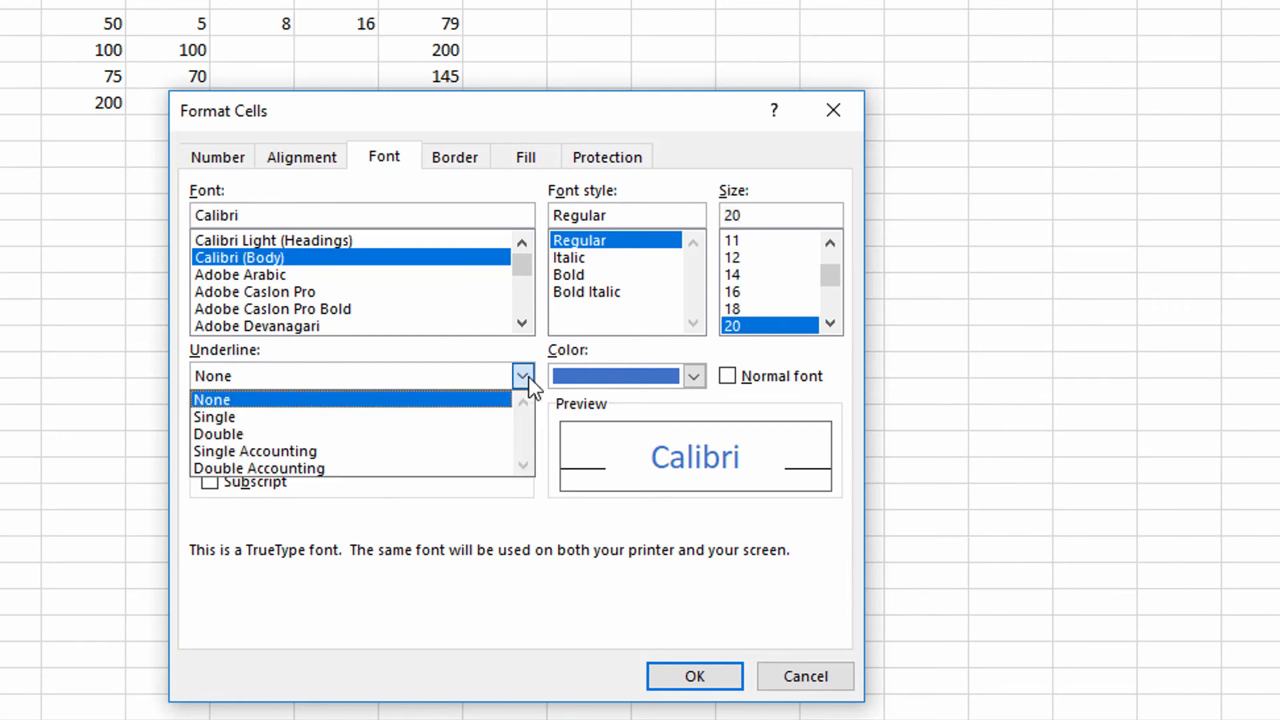
click(478, 433)
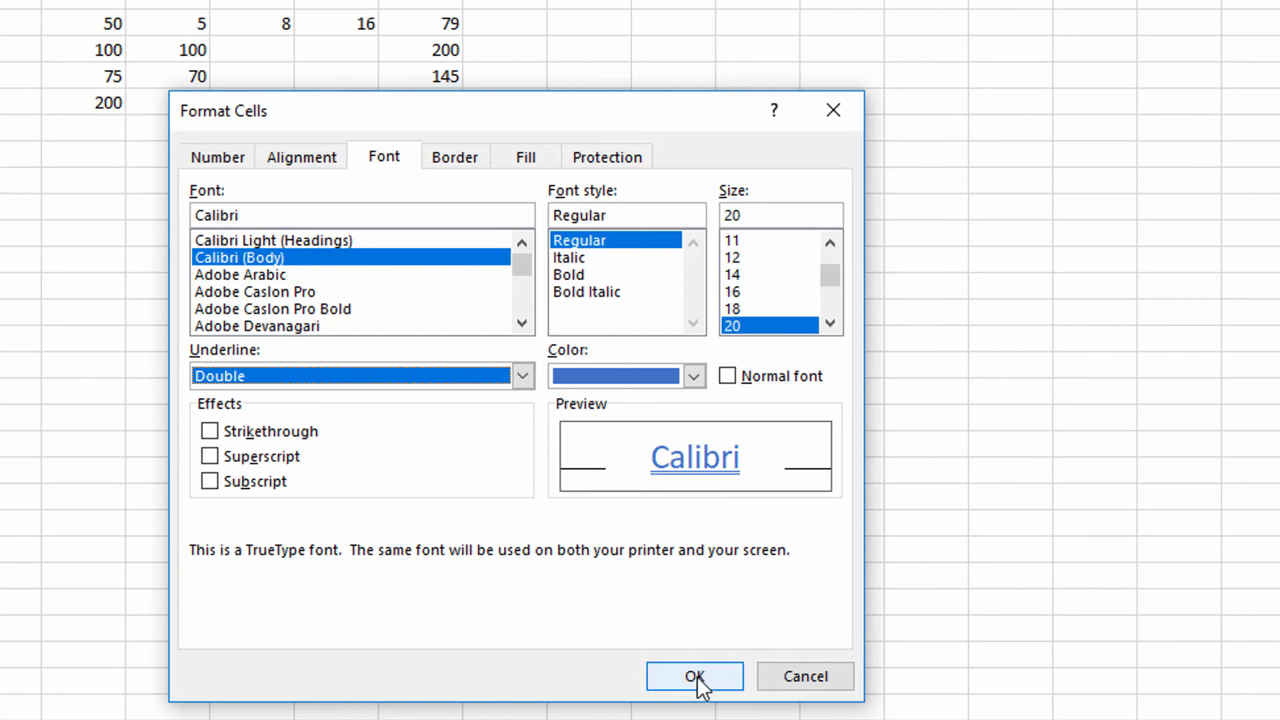
click(573, 277)
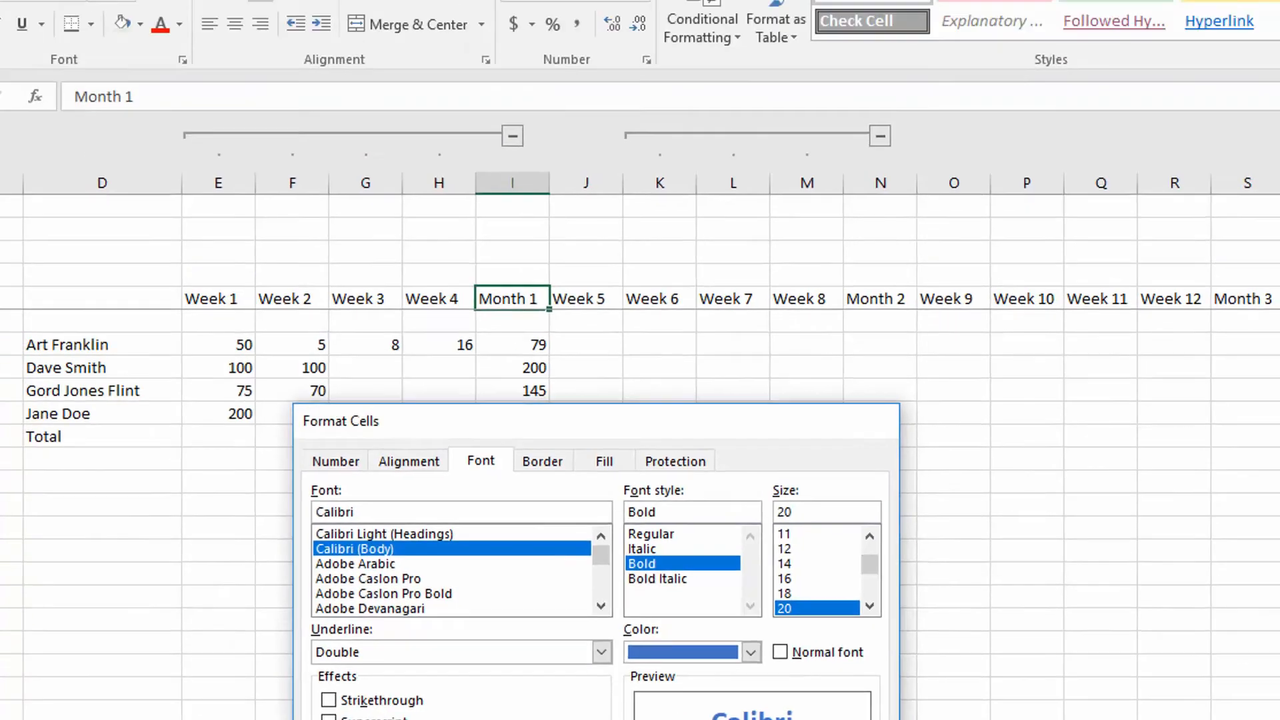
click(695, 676)
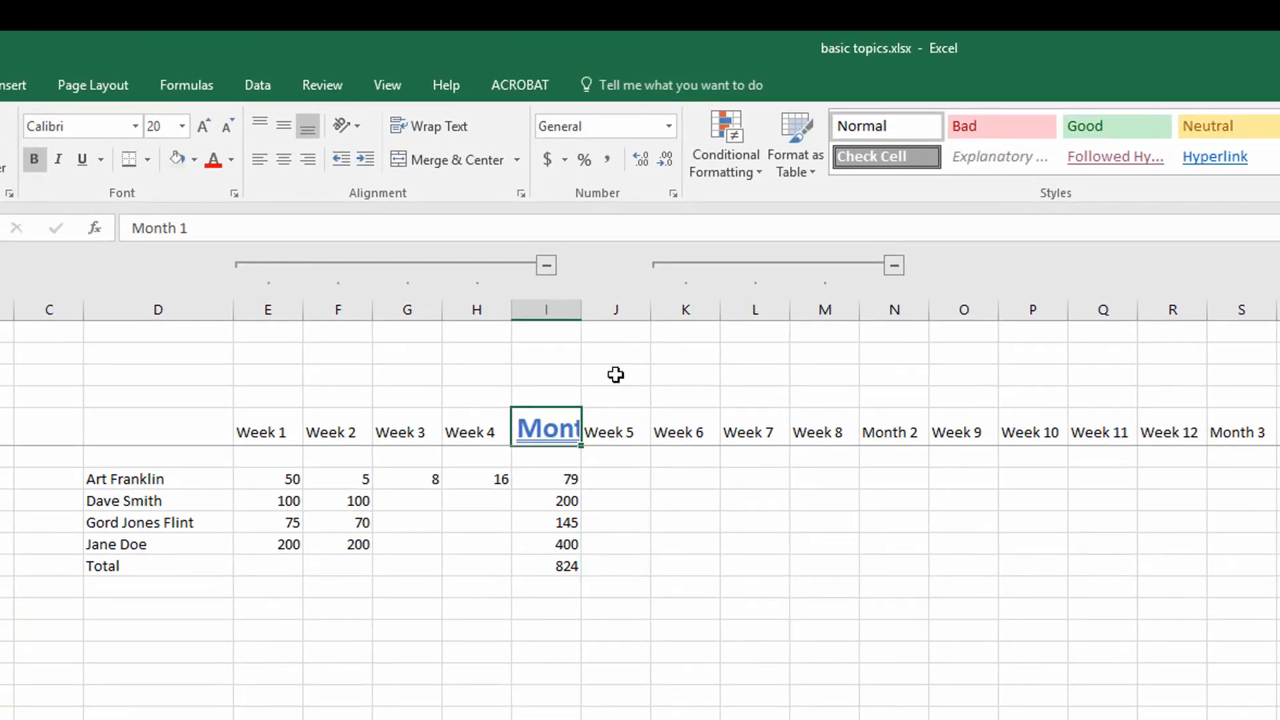
Step: Widen column I to fit the enlarged Month 1 heading, and undo both the widening and the font formatting
drag(580, 311, 632, 314)
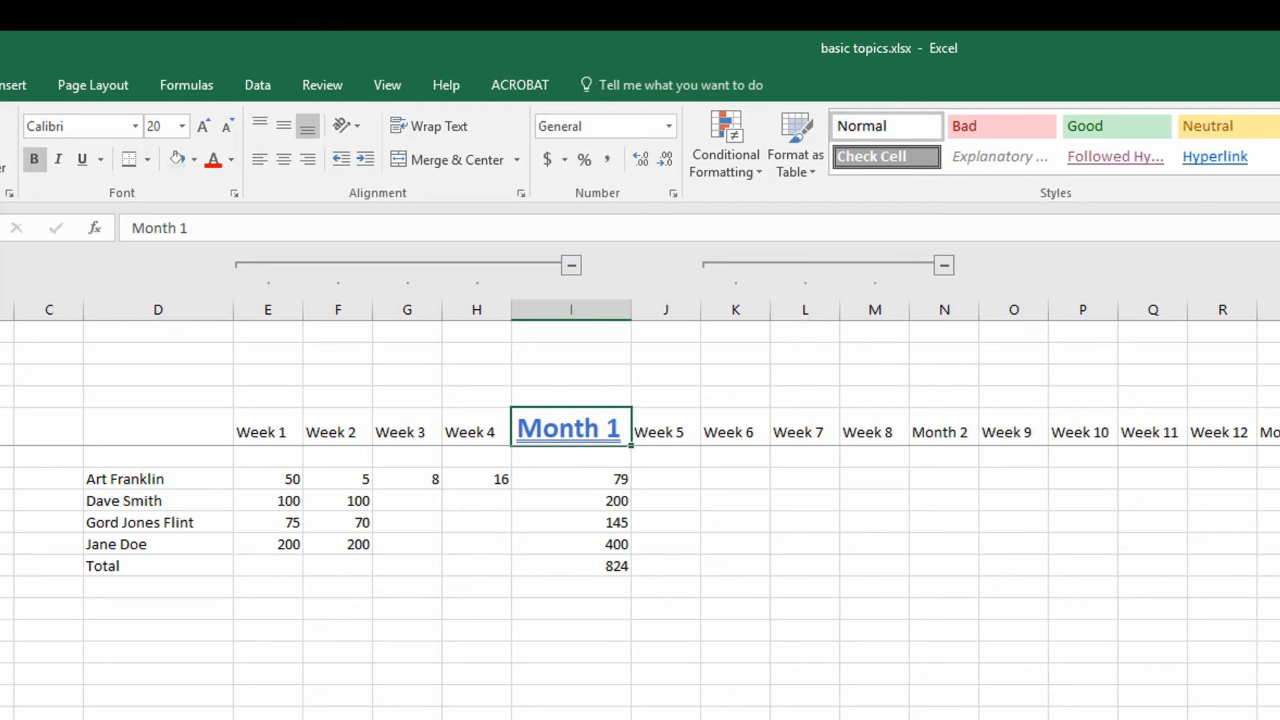
key(ctrl+z)
key(ctrl+z)
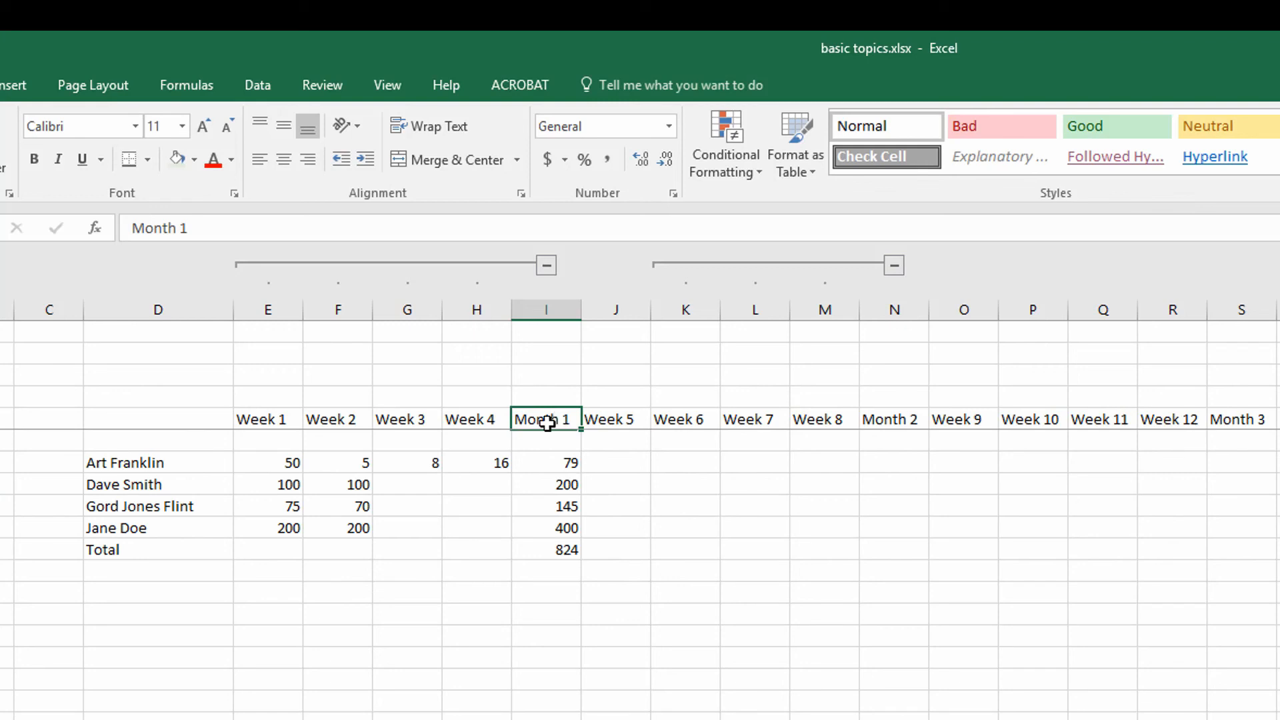
Step: Make the Month 1 heading in I5 bold and fill its cell with yellow
click(34, 162)
click(194, 161)
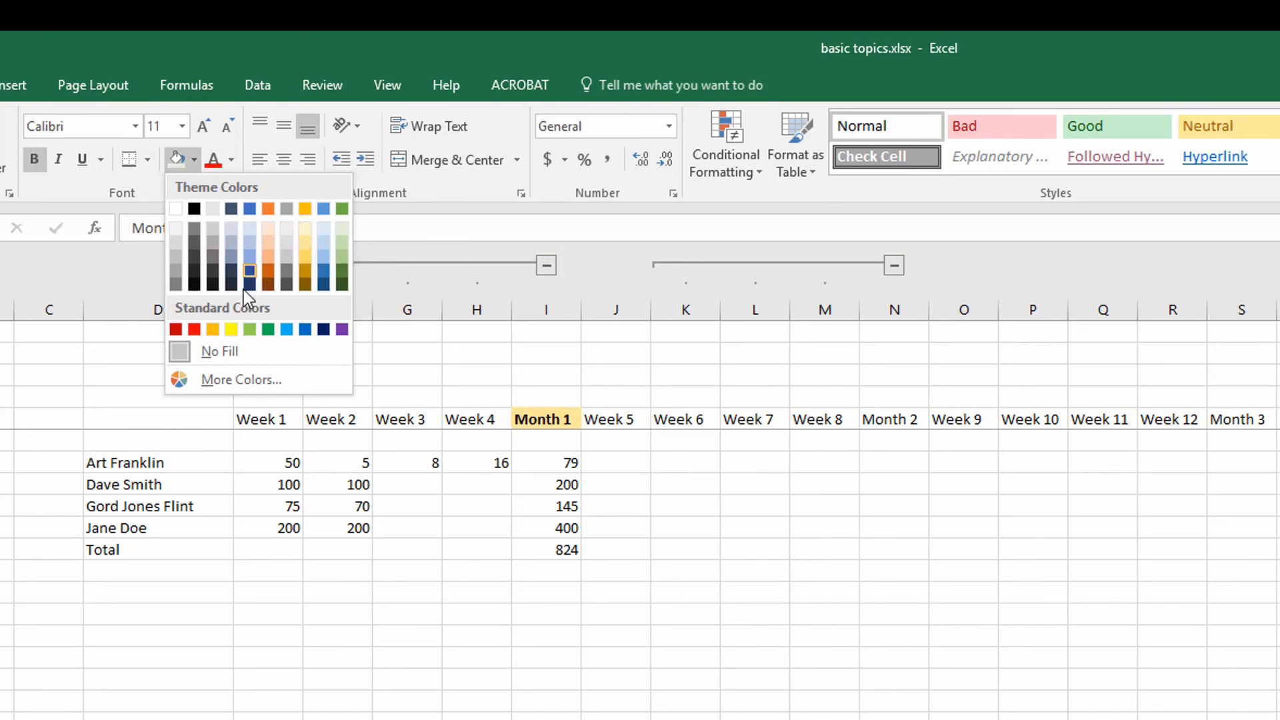
click(233, 330)
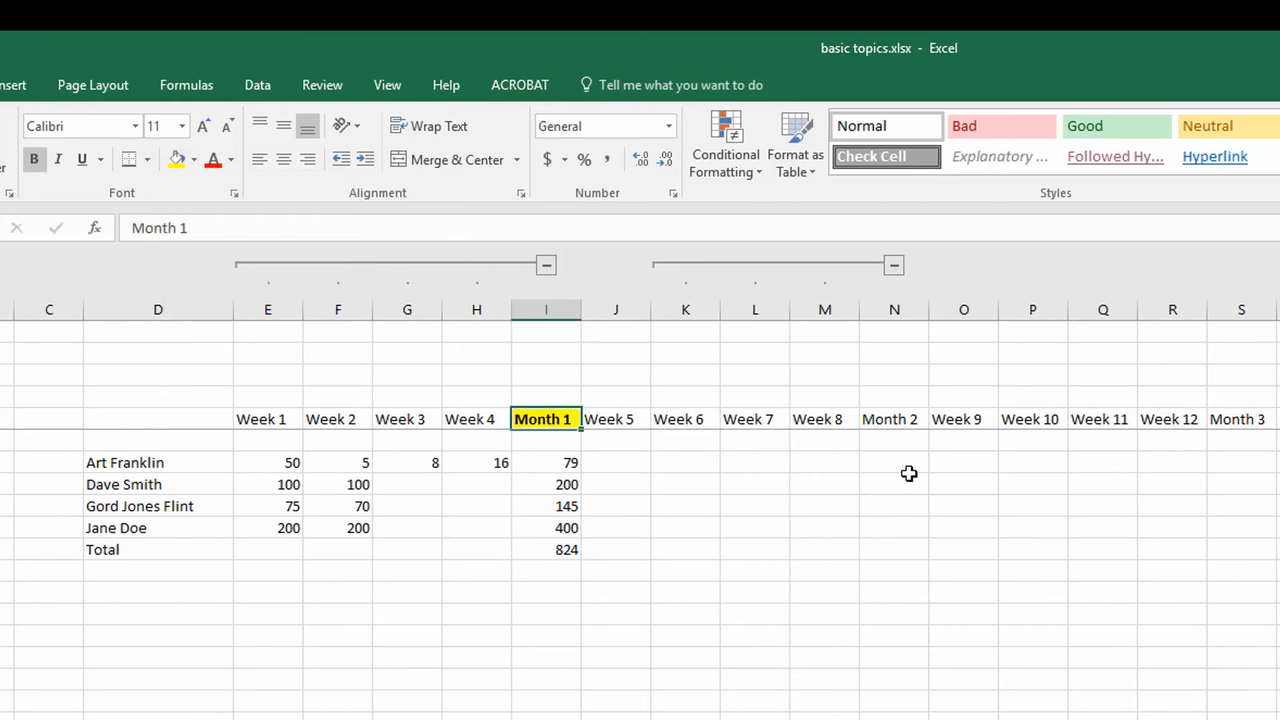
Step: Apply the same yellow fill to the Month 2 heading in N5 and the Month 3 heading in S5
click(906, 419)
click(176, 160)
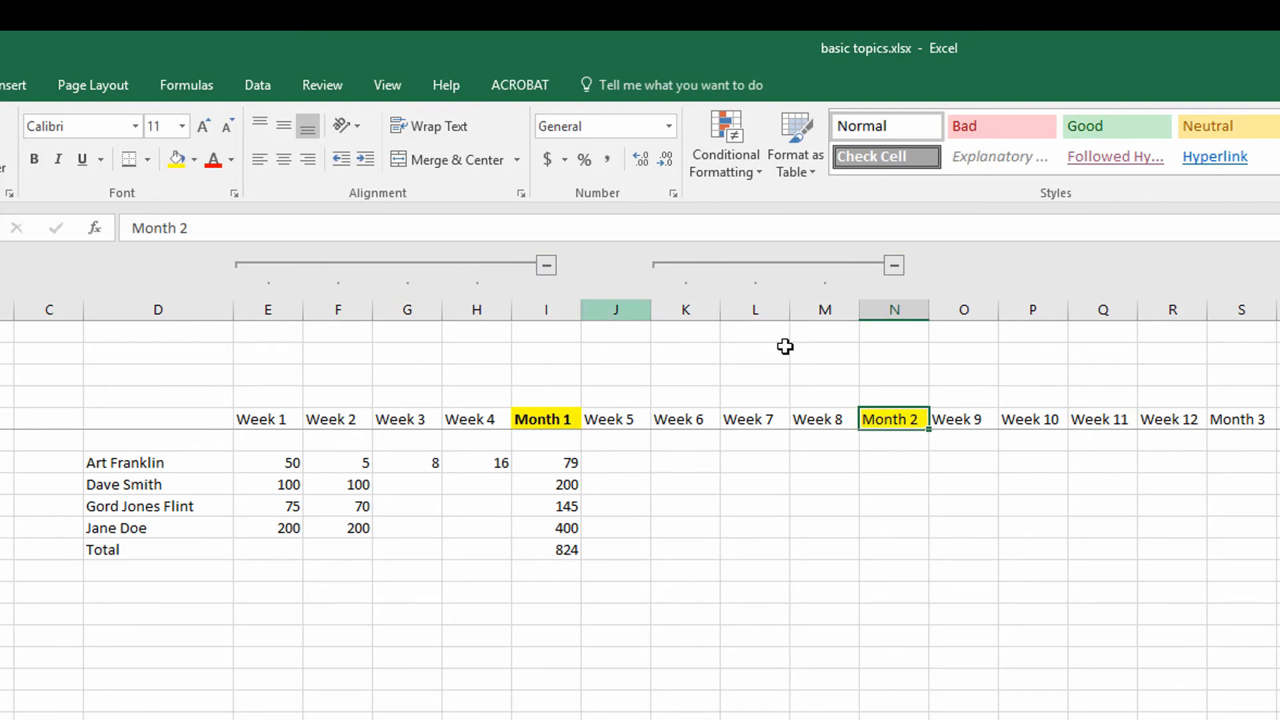
click(1245, 425)
click(176, 160)
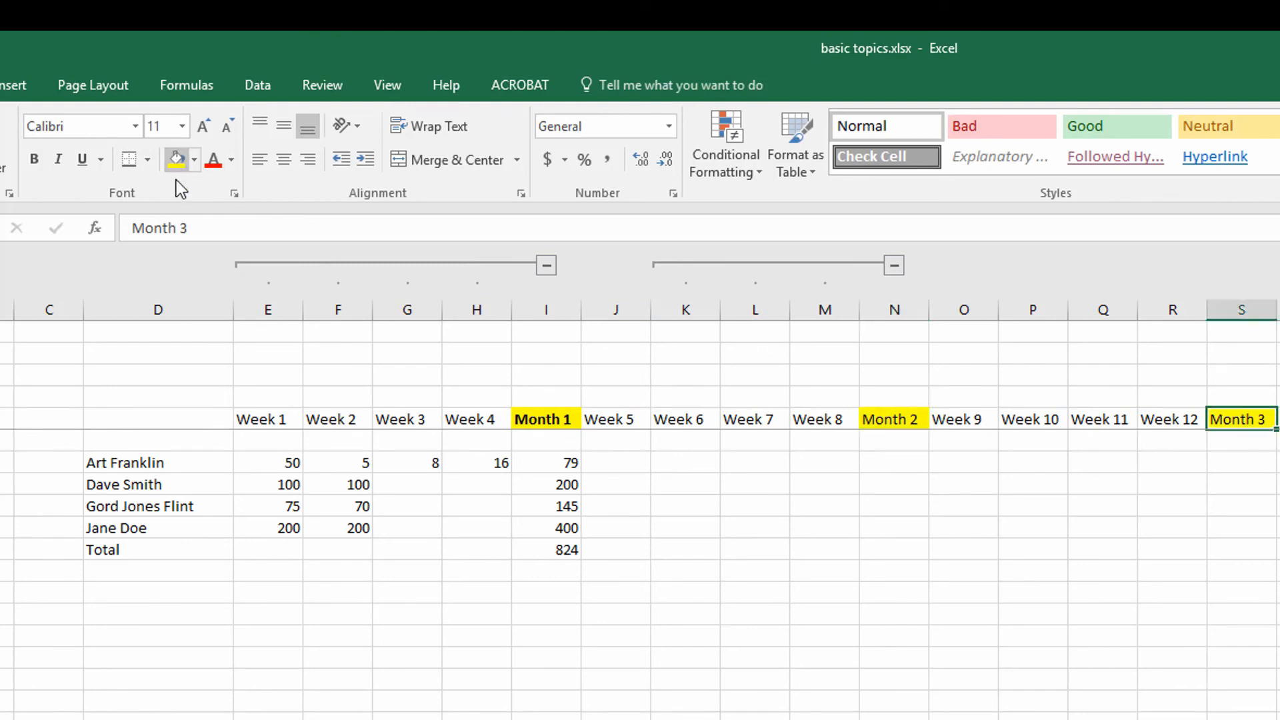
click(827, 594)
Step: Make the Month 2 and Month 3 headings in N5 and S5 bold
click(890, 420)
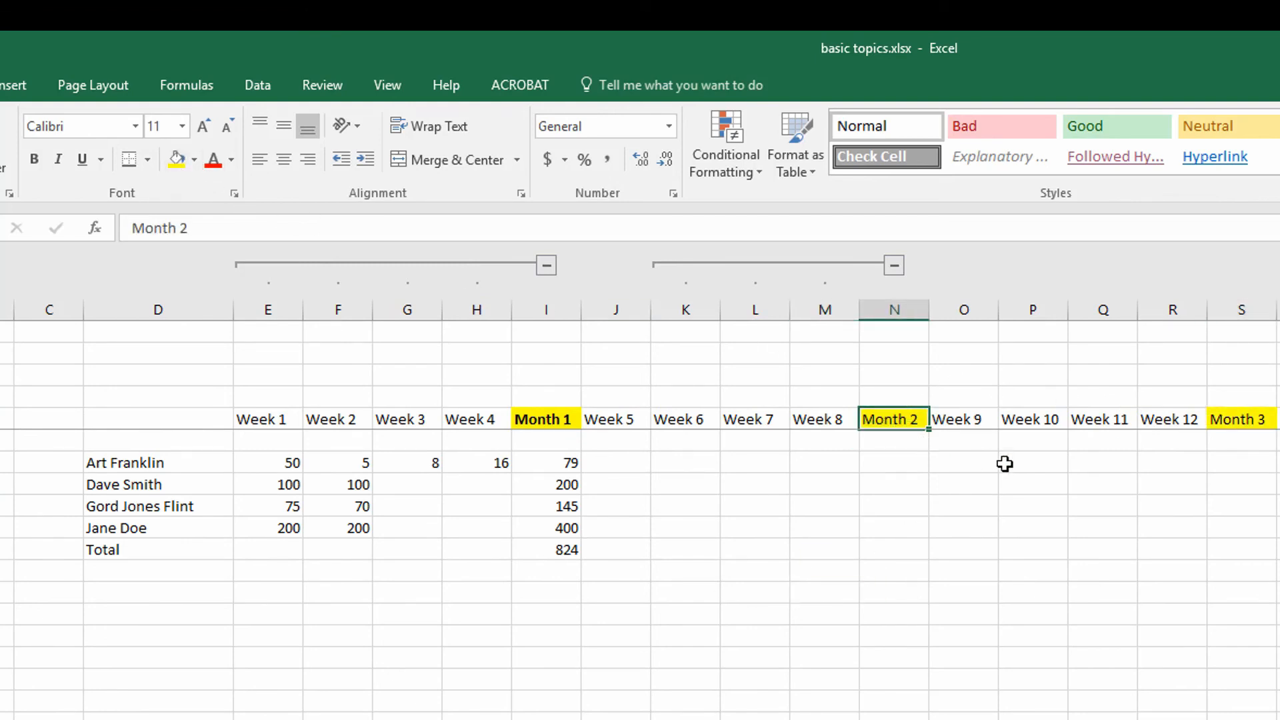
key(ctrl+b)
click(1229, 425)
key(ctrl+b)
click(1076, 506)
click(963, 570)
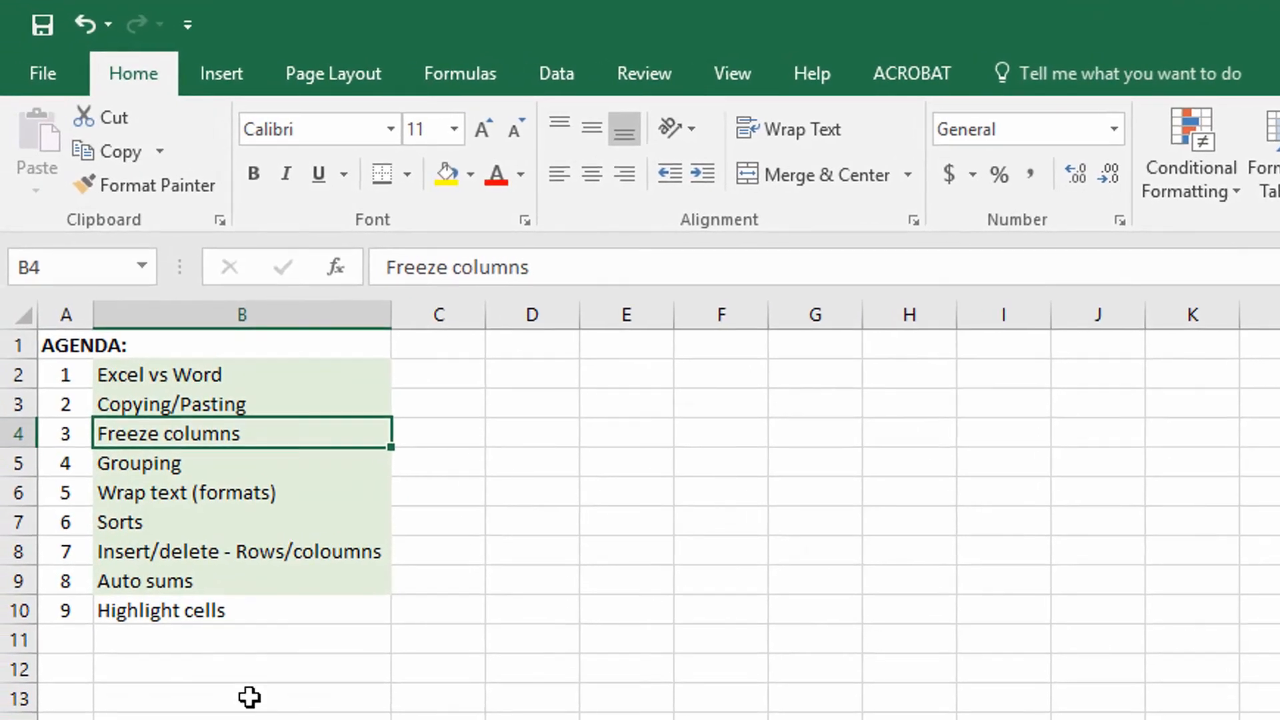
Step: Shade the Highlight cells agenda item in B10 light green to mark the topic as covered
click(251, 612)
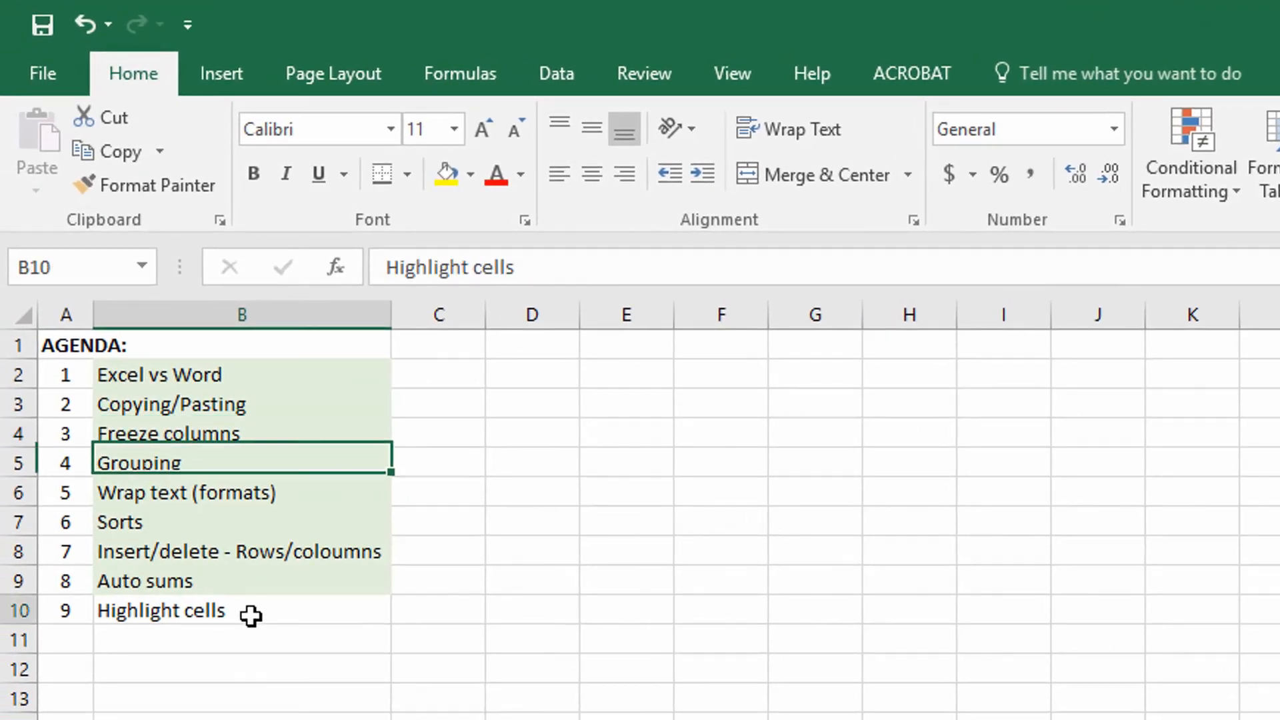
click(474, 173)
click(671, 267)
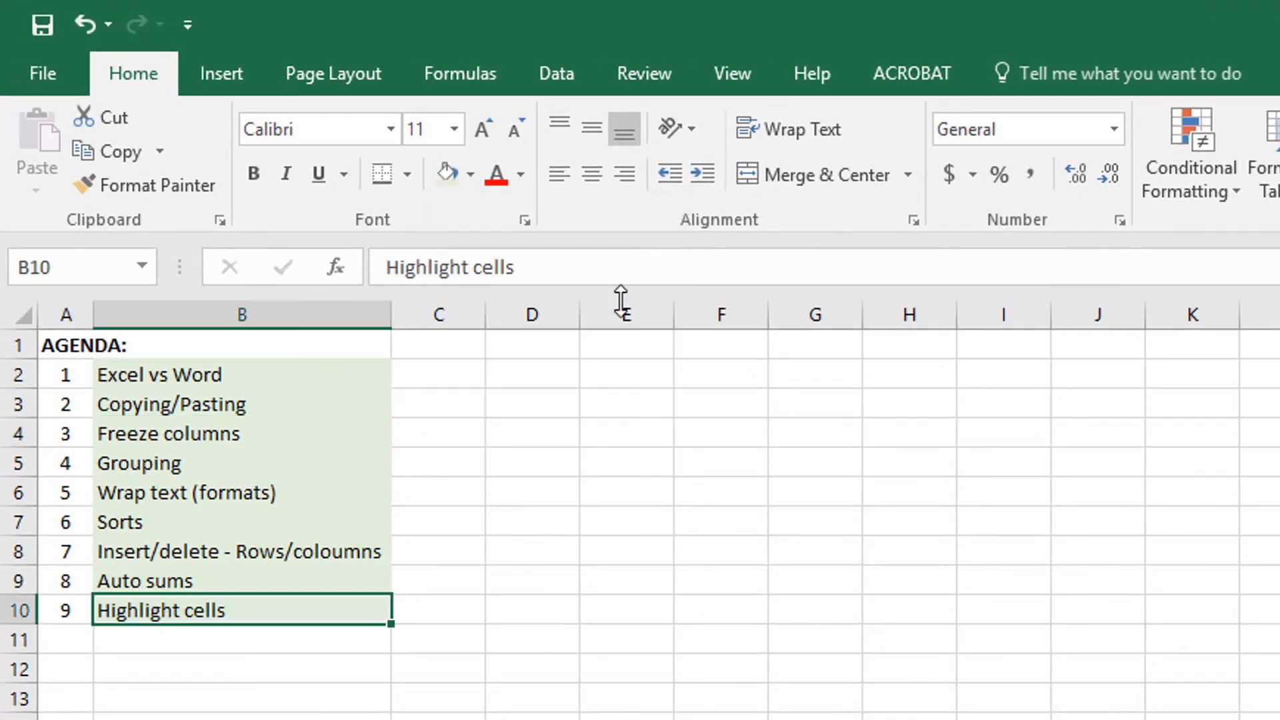
click(484, 509)
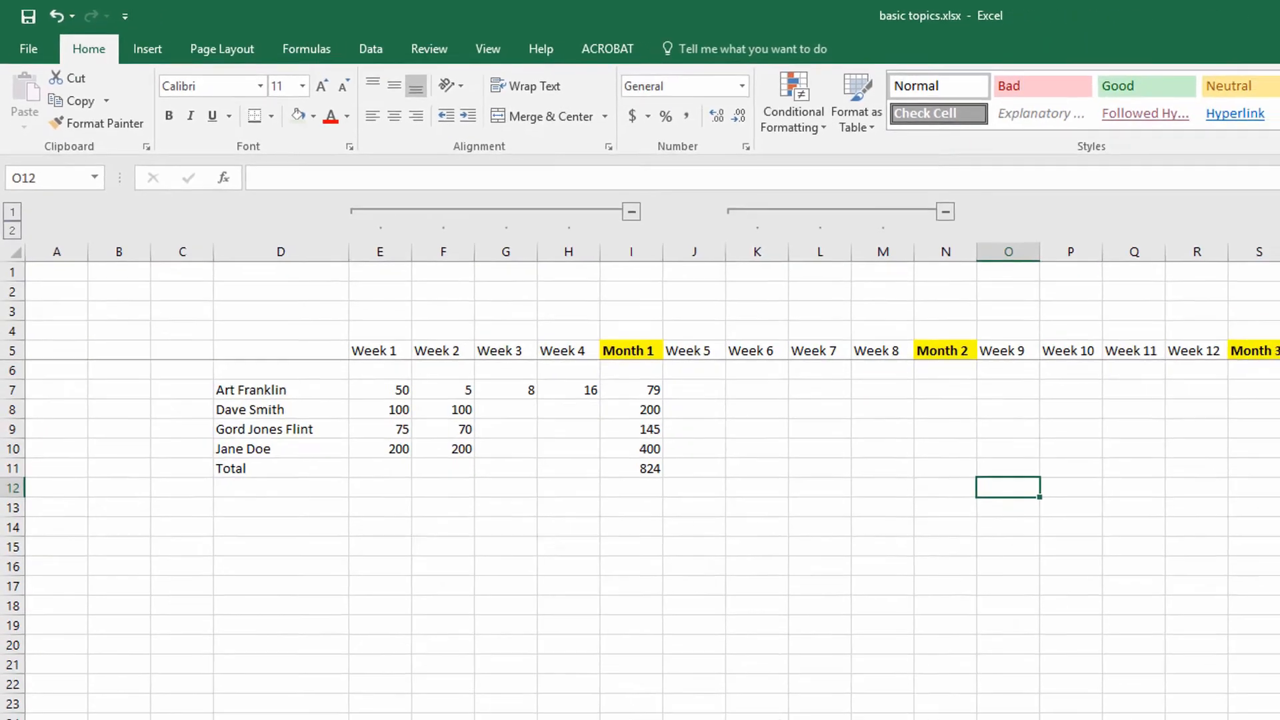
Step: Select the block from C4 down through row 13, spanning the whole table past the Month 3 column
click(865, 461)
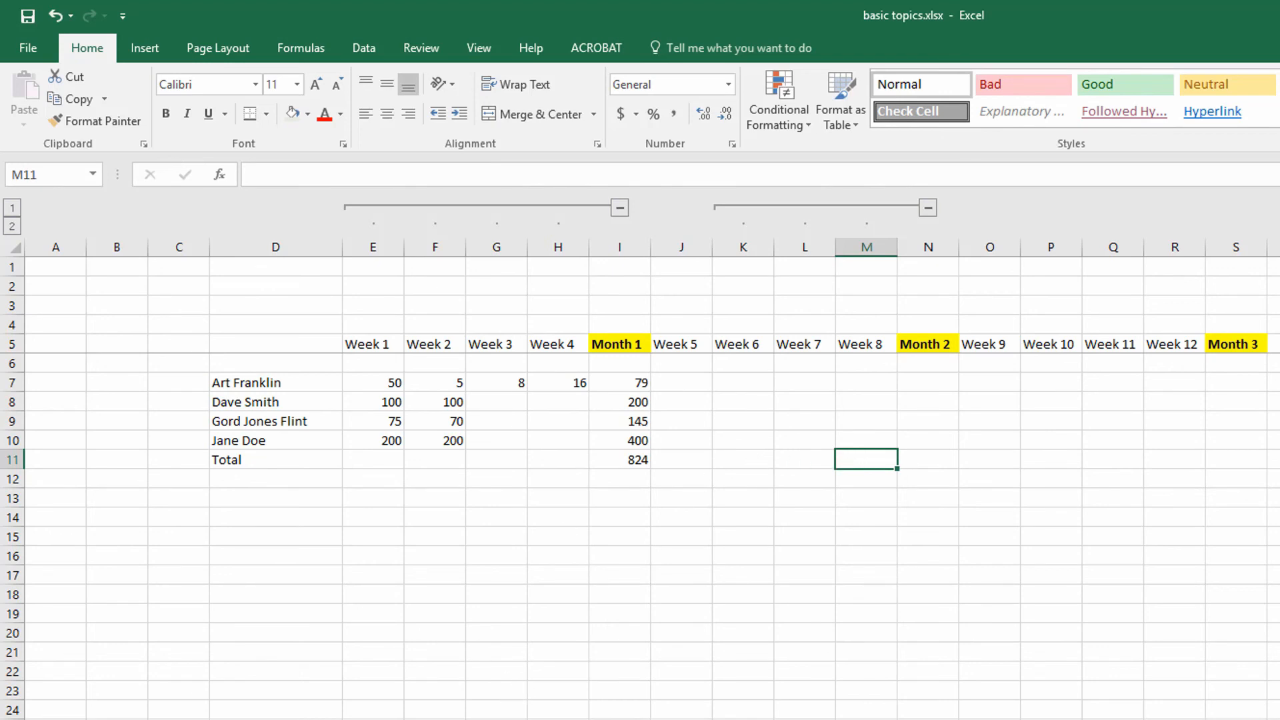
drag(163, 327, 1277, 504)
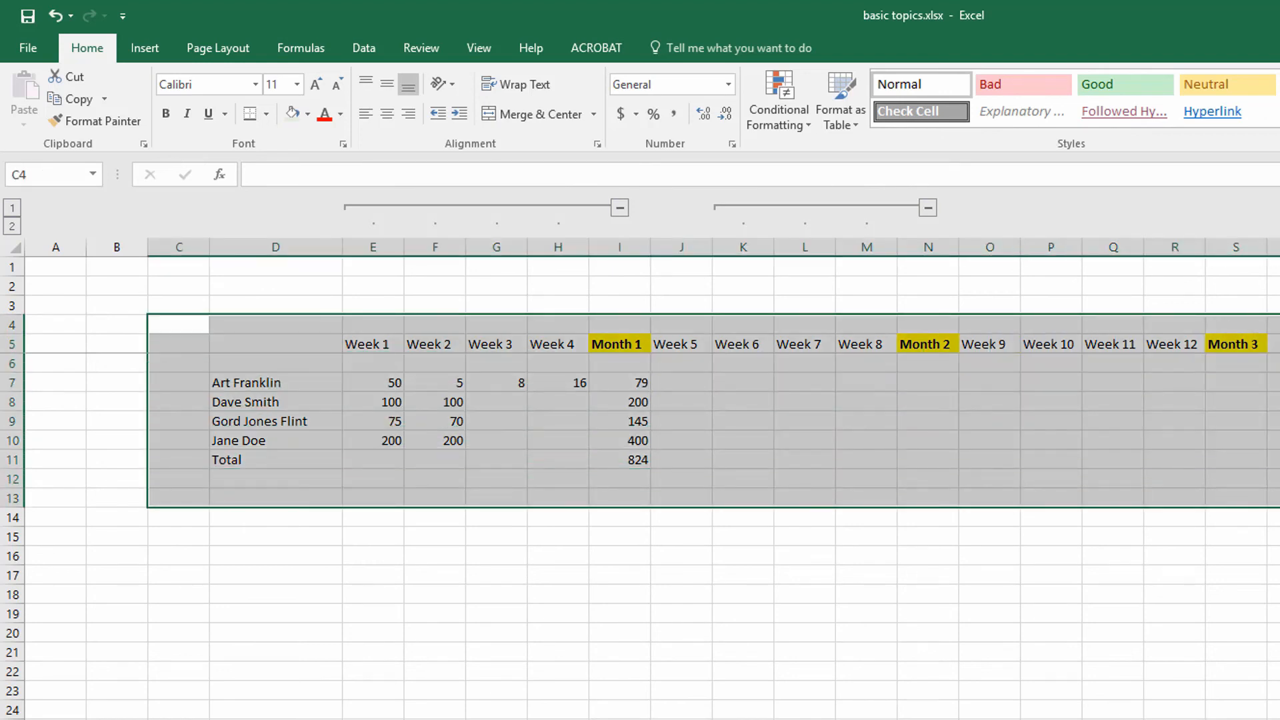